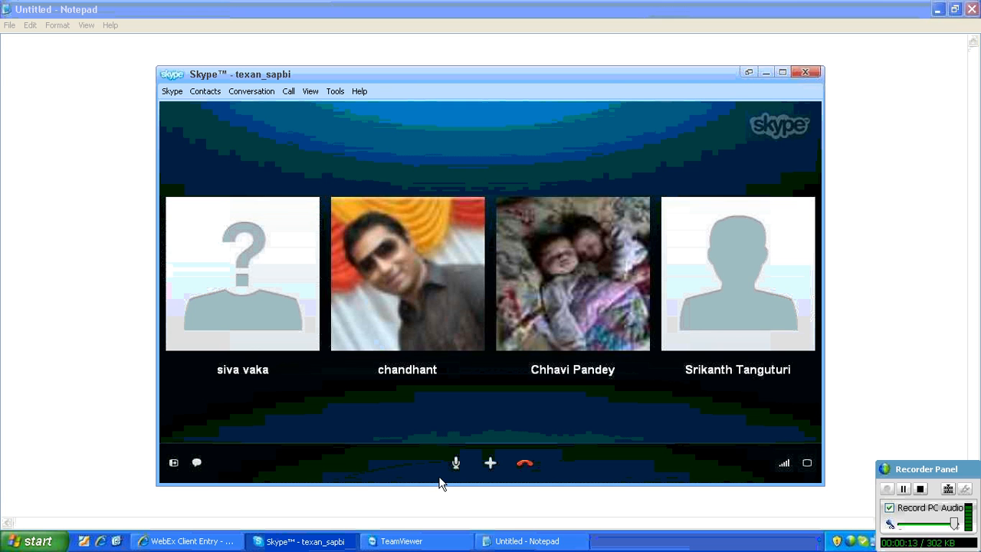
click(173, 463)
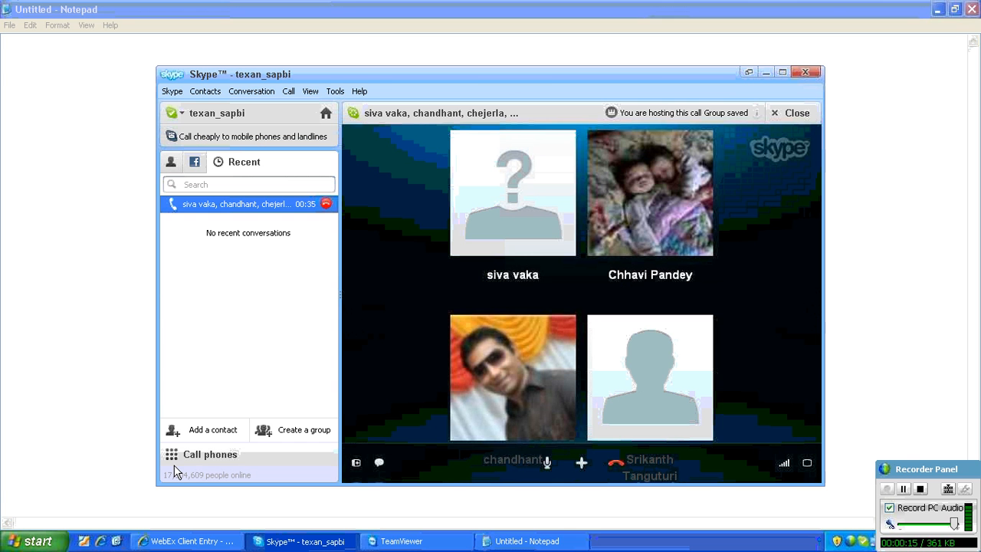
click(174, 464)
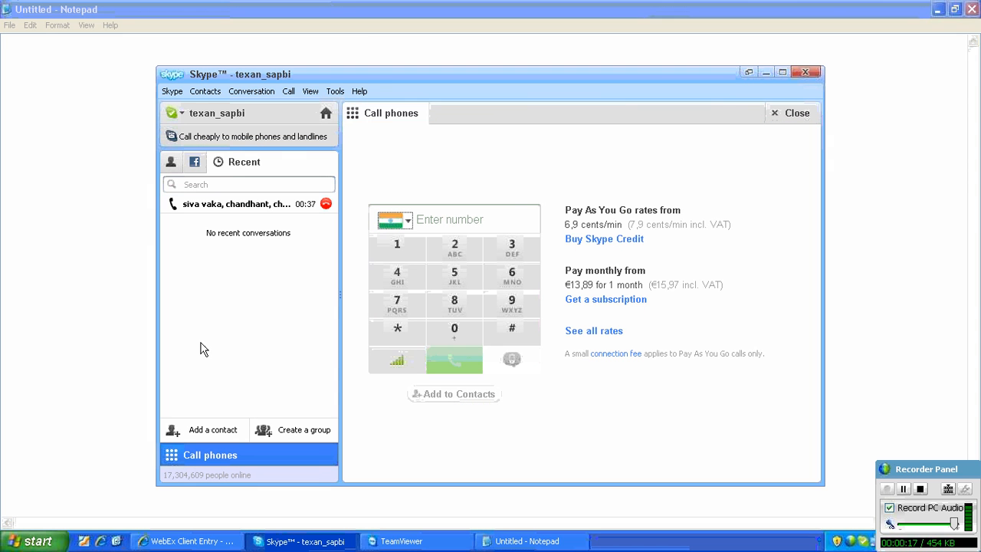
click(282, 204)
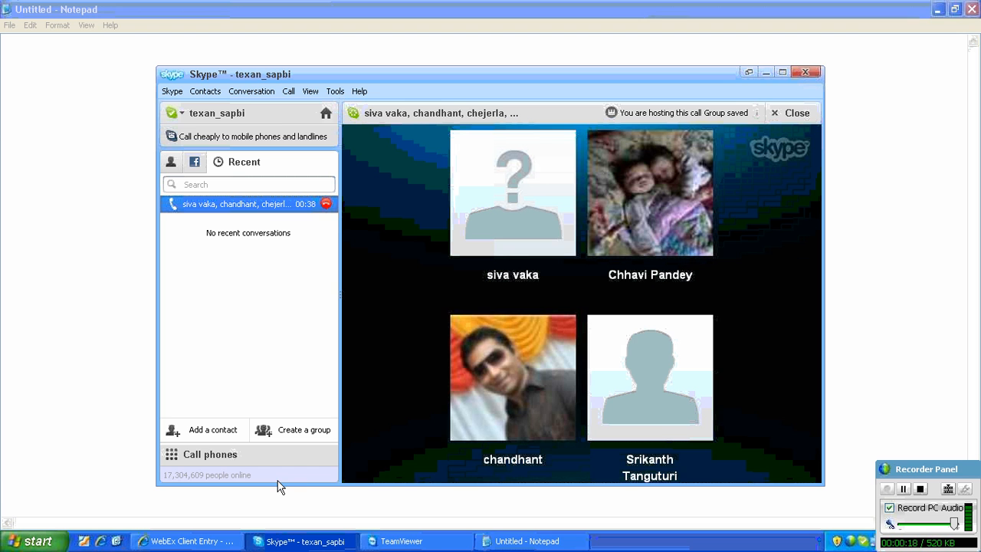
click(354, 463)
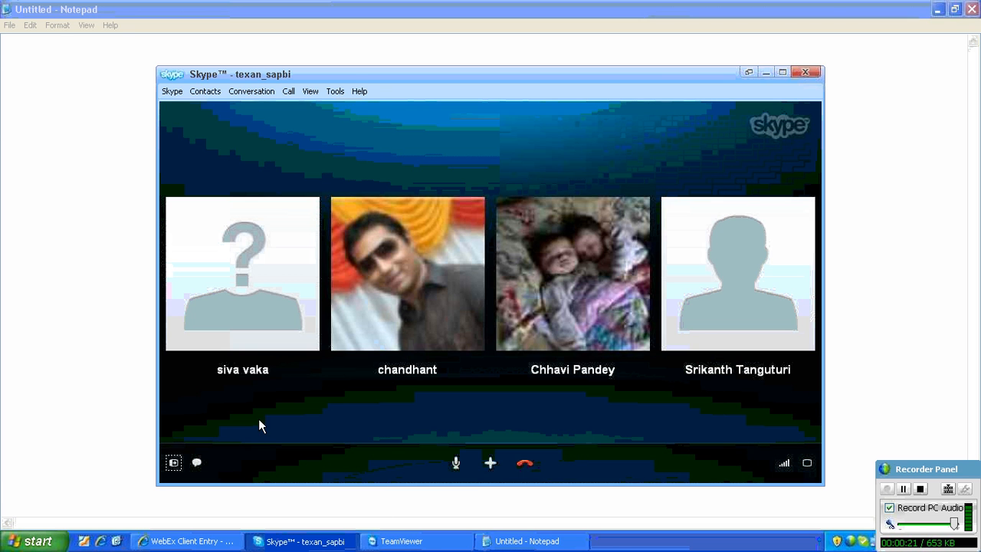
- Minimize Skype, turn on word wrap in the blank Notepad document and set its font to Bold, size 14
click(765, 73)
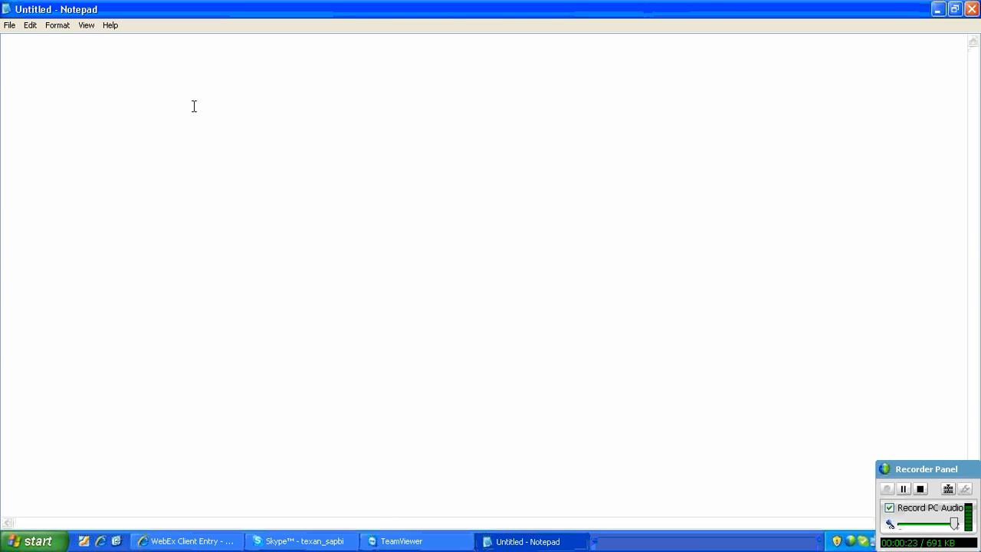
click(58, 24)
click(77, 40)
click(57, 24)
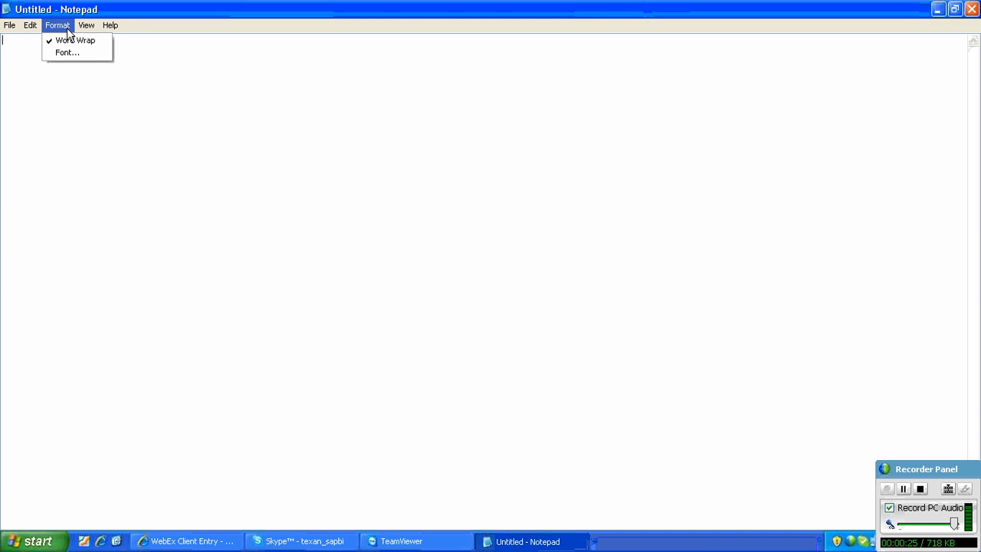
click(68, 52)
click(230, 186)
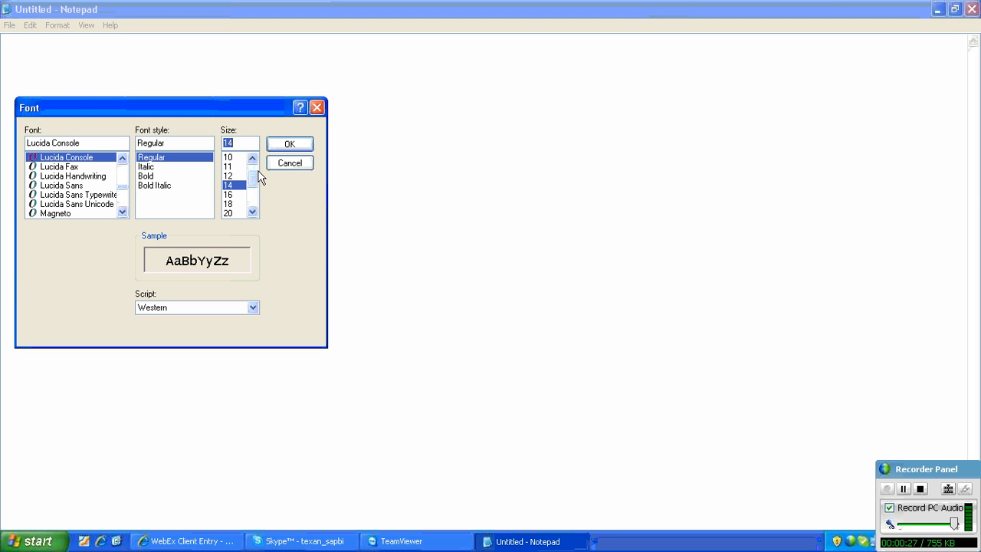
click(147, 176)
click(288, 145)
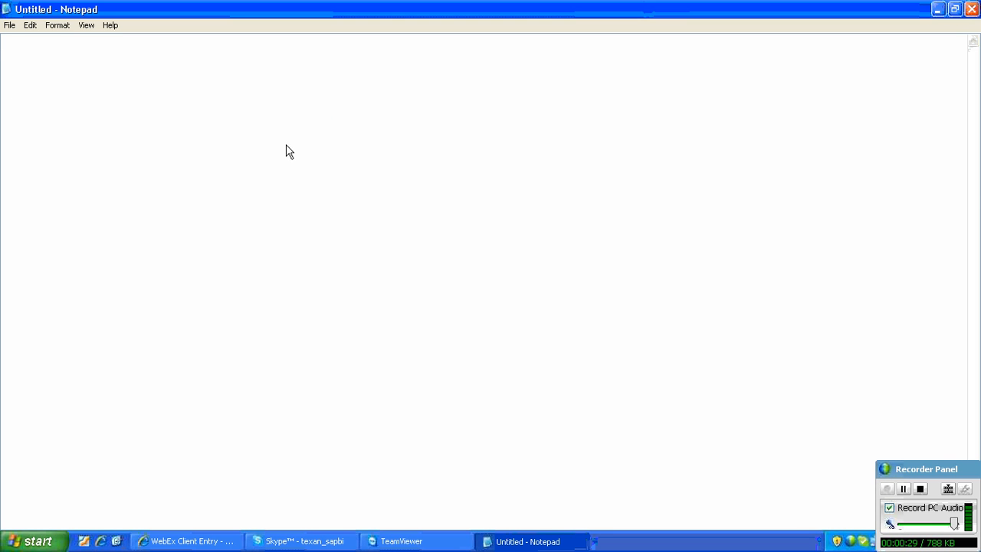
- Open the demo folder inside the sri_rec folder from the desktop shortcut and display its files as a list
click(954, 9)
click(706, 33)
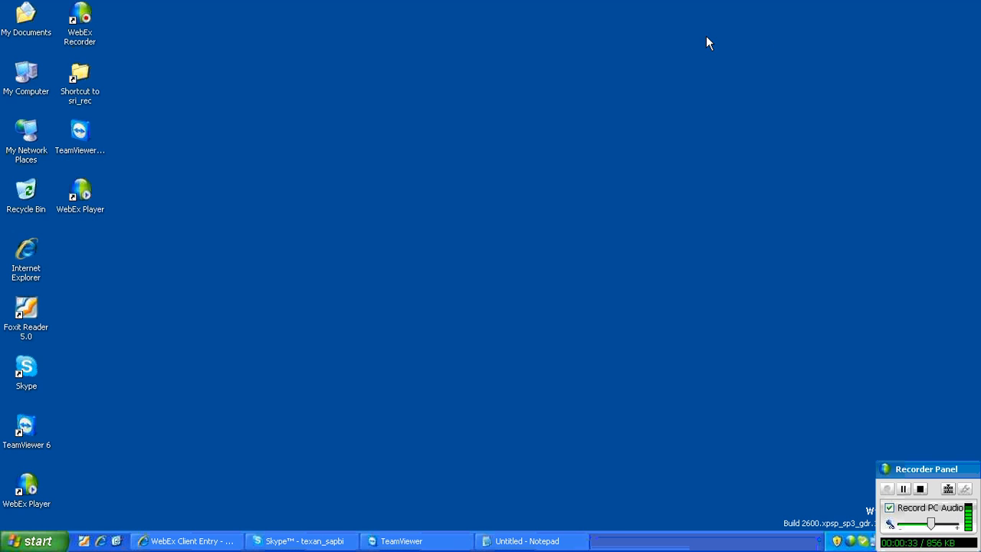
double_click(82, 72)
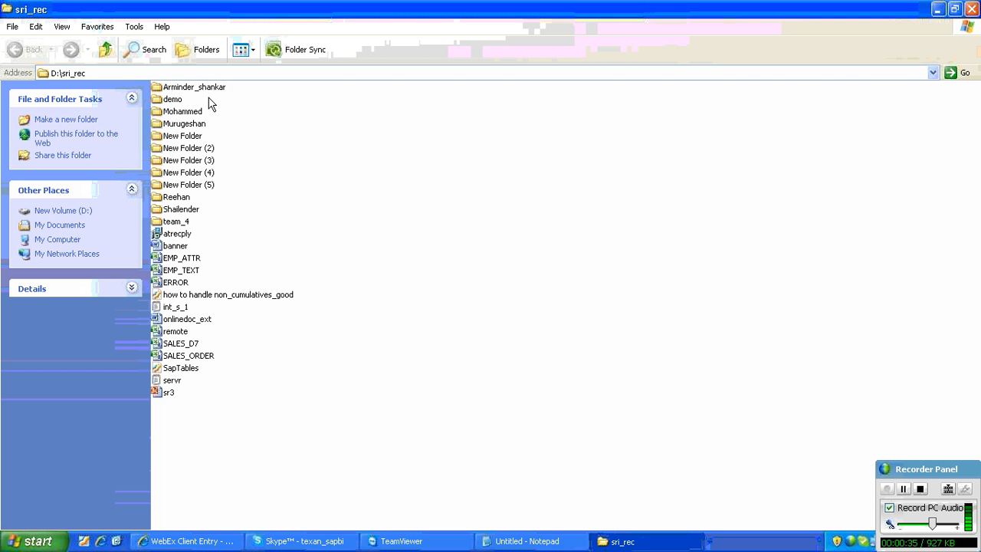
double_click(173, 99)
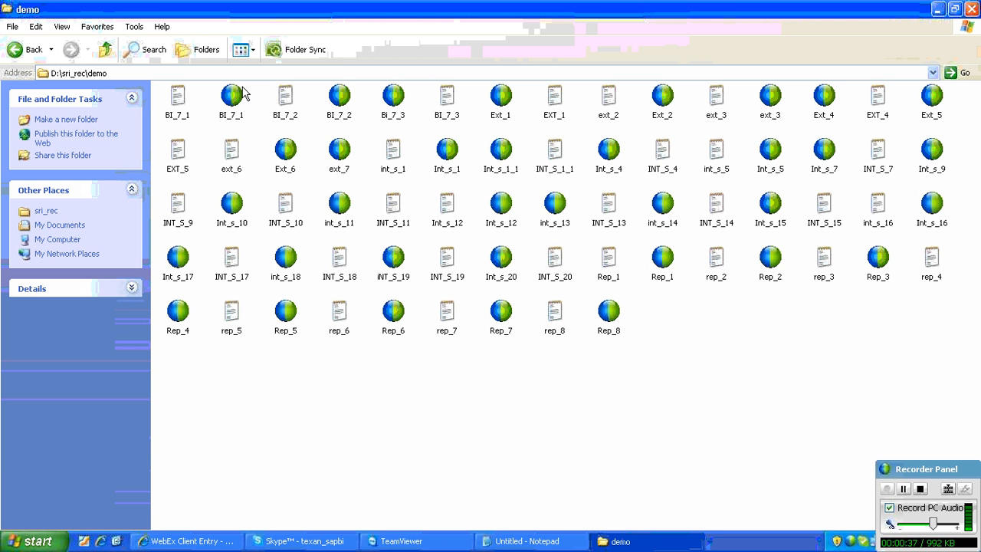
click(249, 50)
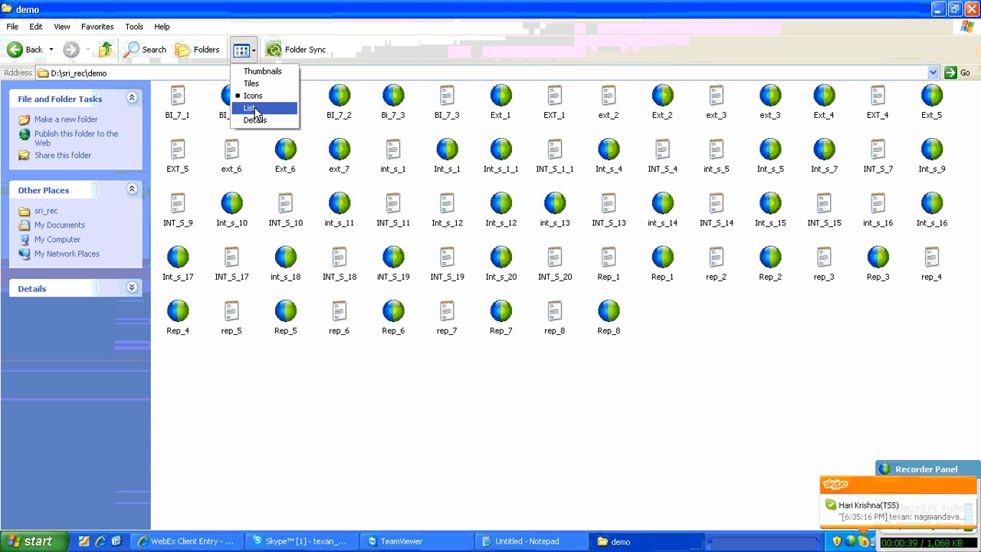
click(253, 107)
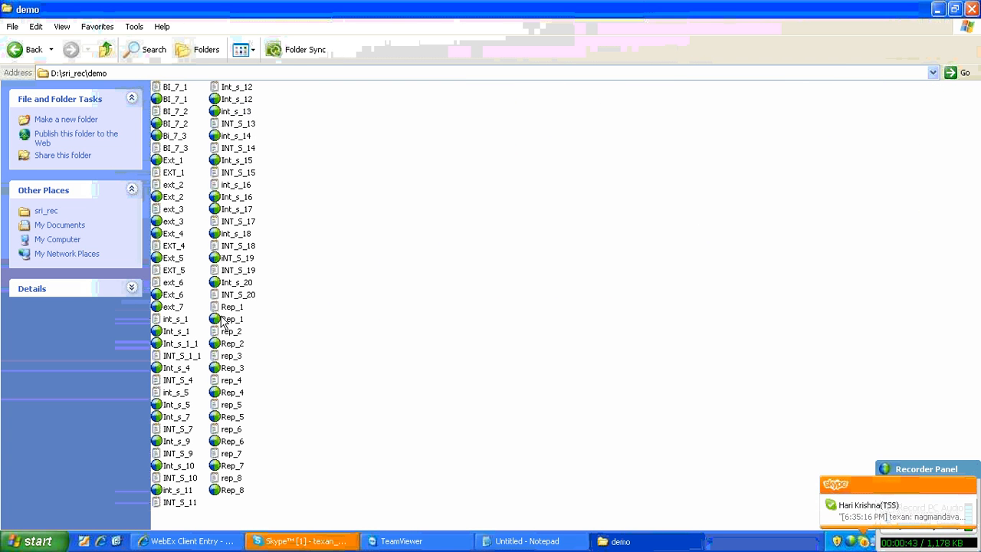
- Open the ext_6 text file in a maximized window with word wrap on and a Bold, size 14 font
double_click(173, 282)
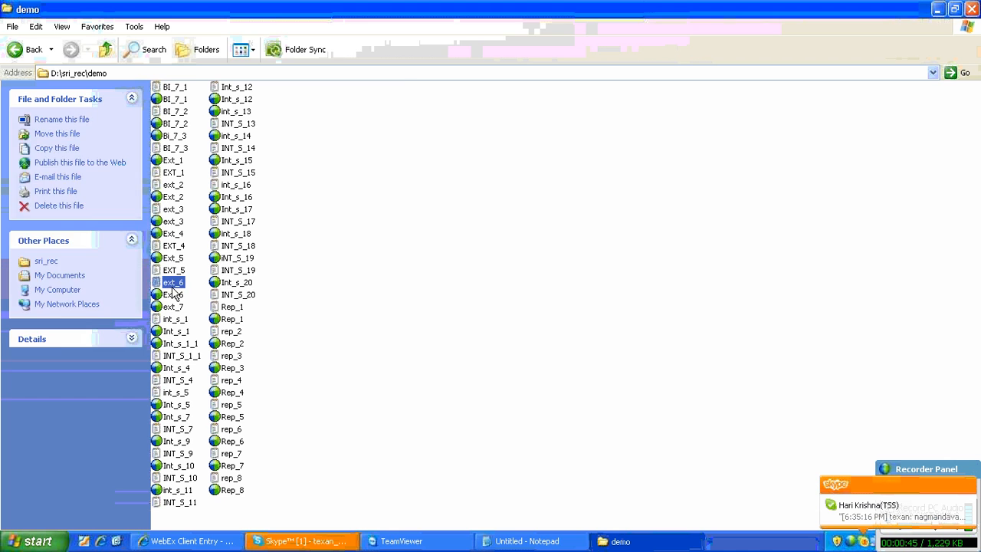
click(75, 48)
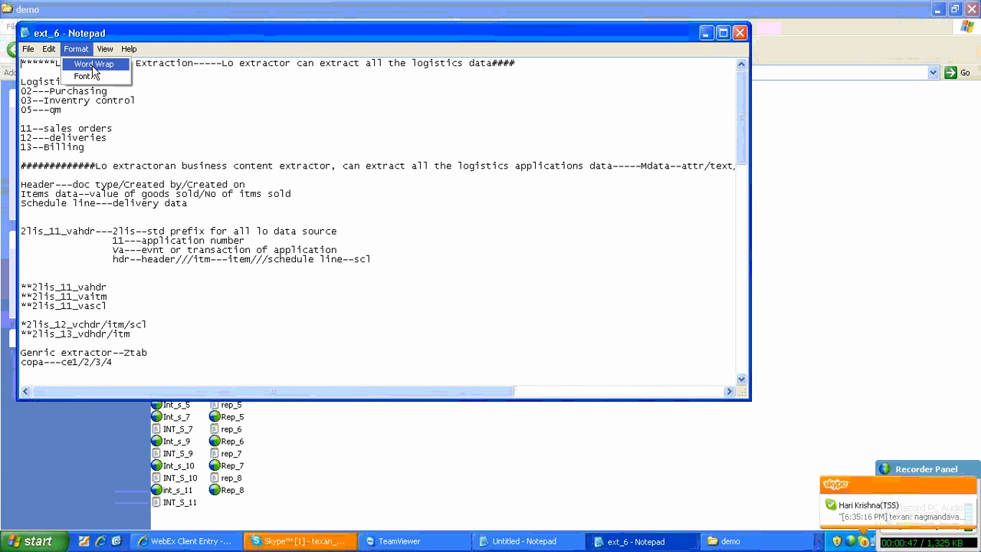
click(80, 61)
click(76, 48)
click(84, 75)
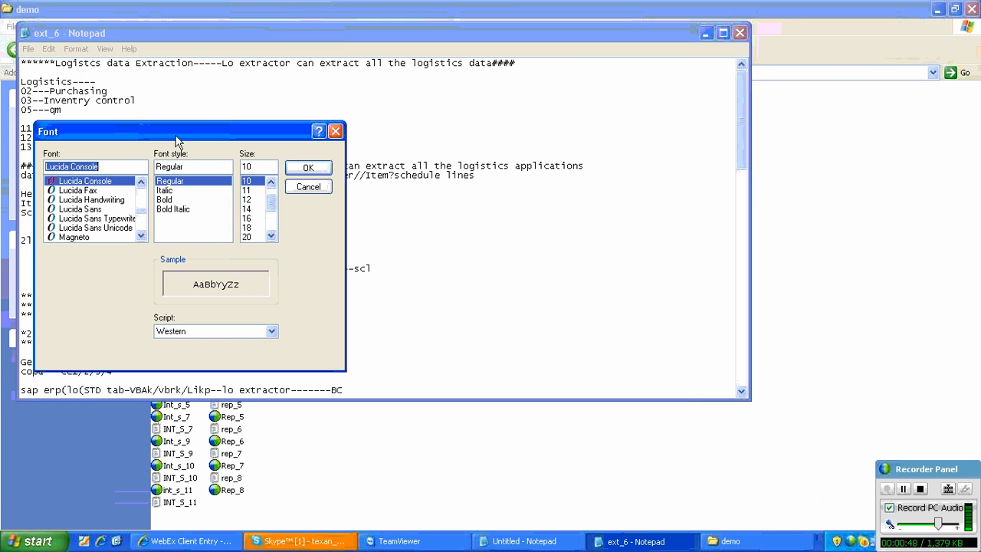
click(173, 199)
click(246, 209)
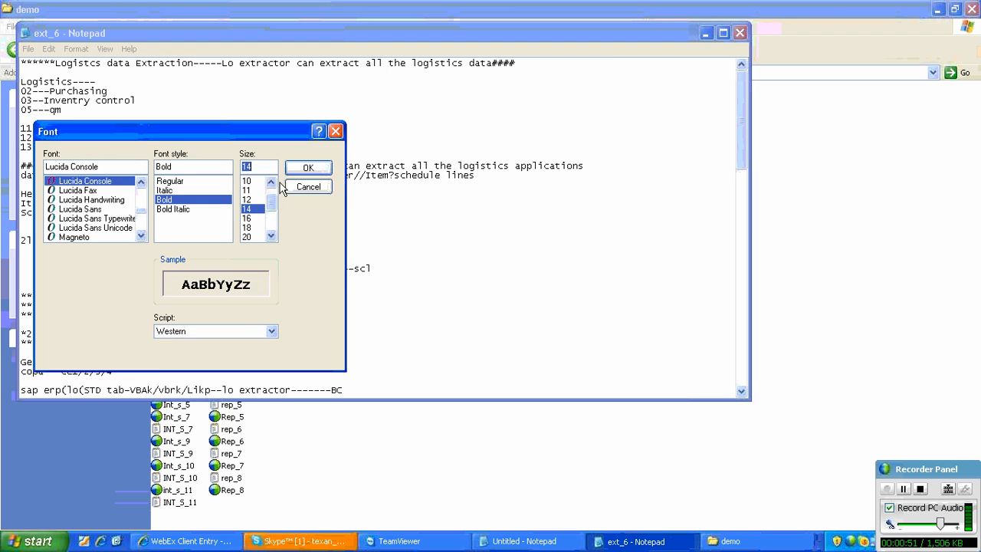
click(307, 167)
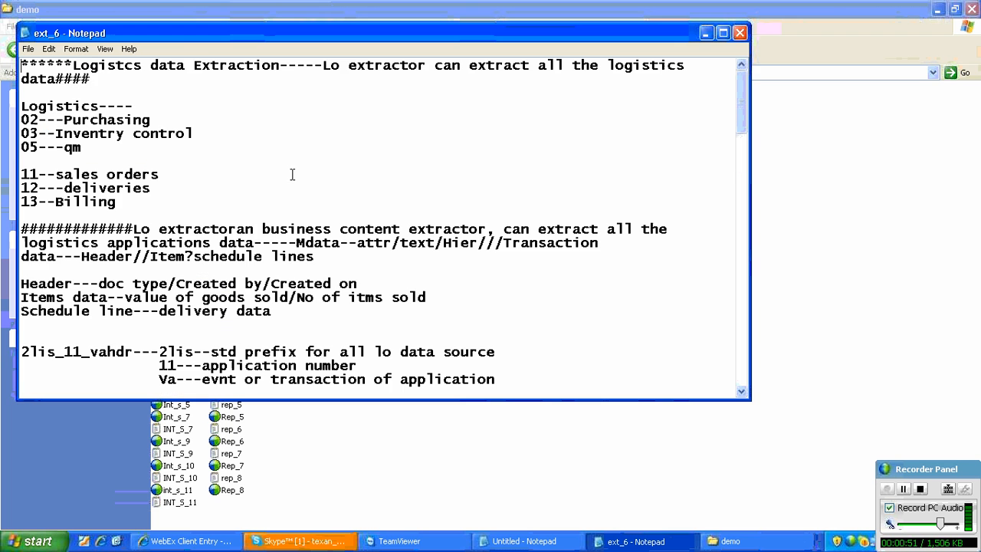
double_click(284, 40)
- Highlight note 2 on maintaining the extract structure and note 3 on filling the setup table in the sap erp sys list
scroll(214, 266, down, 14)
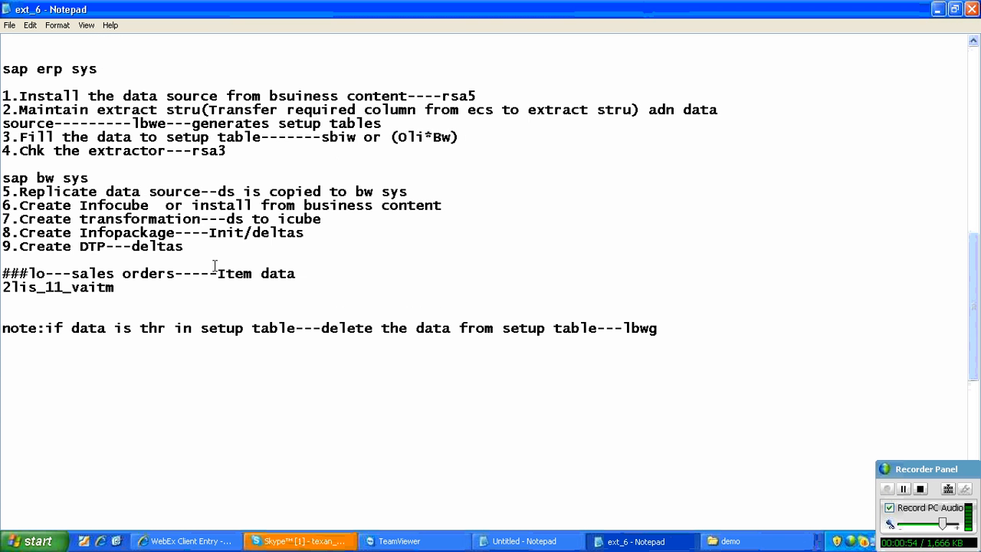
scroll(215, 266, up, 2)
drag(476, 178, 382, 205)
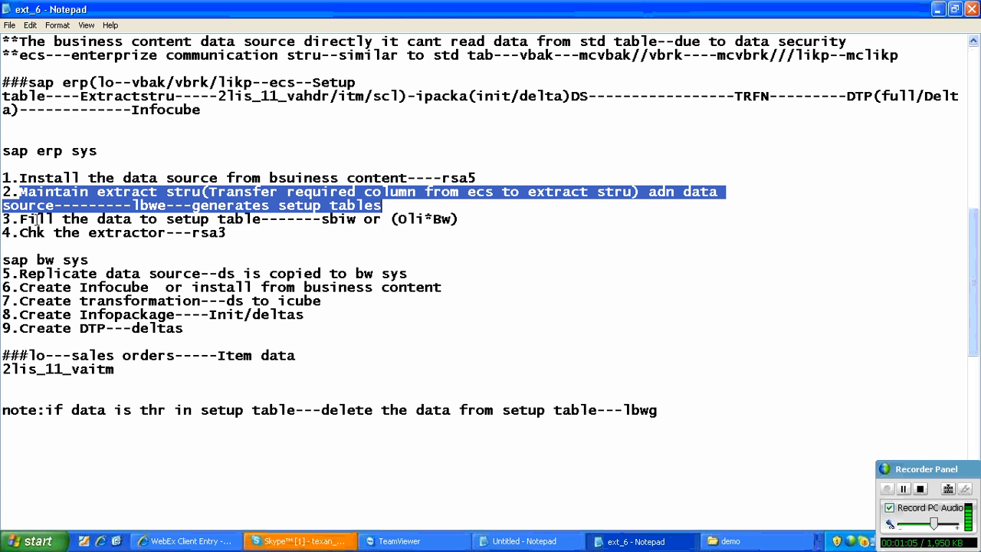
drag(37, 220, 416, 221)
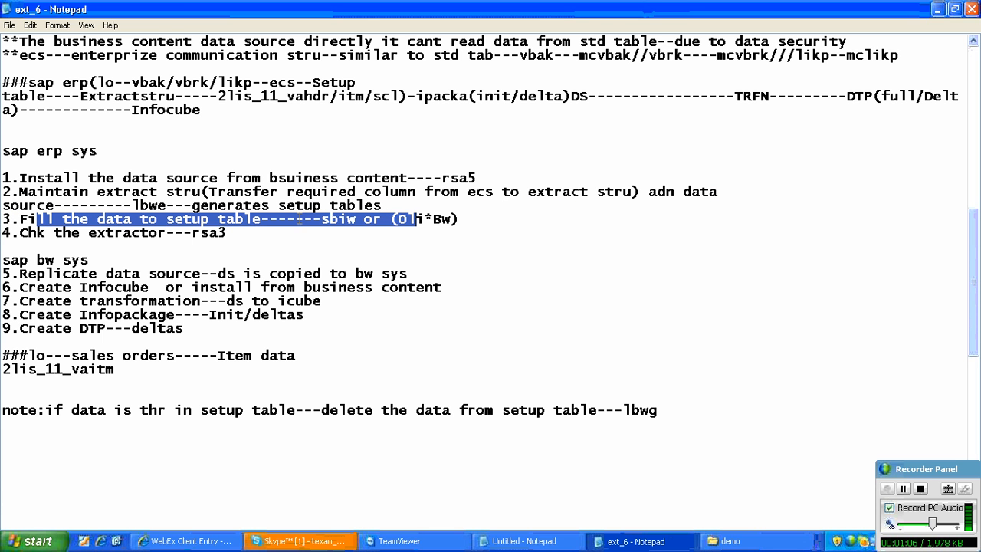
drag(493, 180, 429, 205)
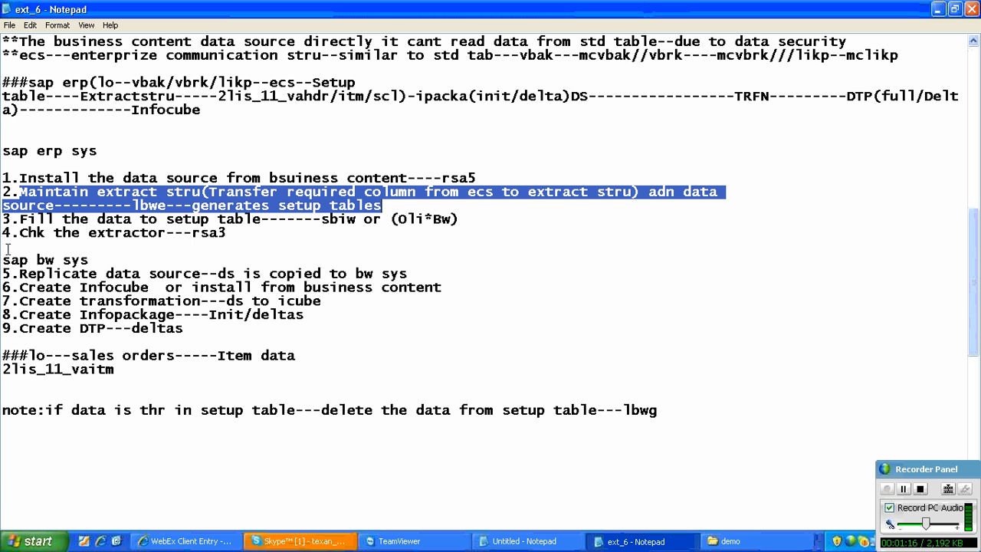
- Check the recent conversations in Skype, and return to the ext_6 notes to highlight note 3 on filling the setup table
click(298, 541)
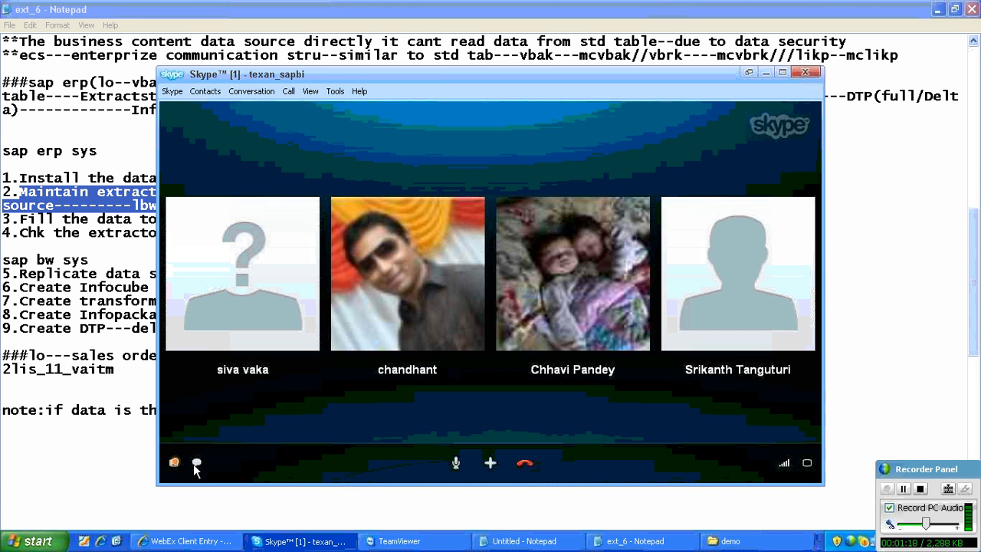
click(176, 464)
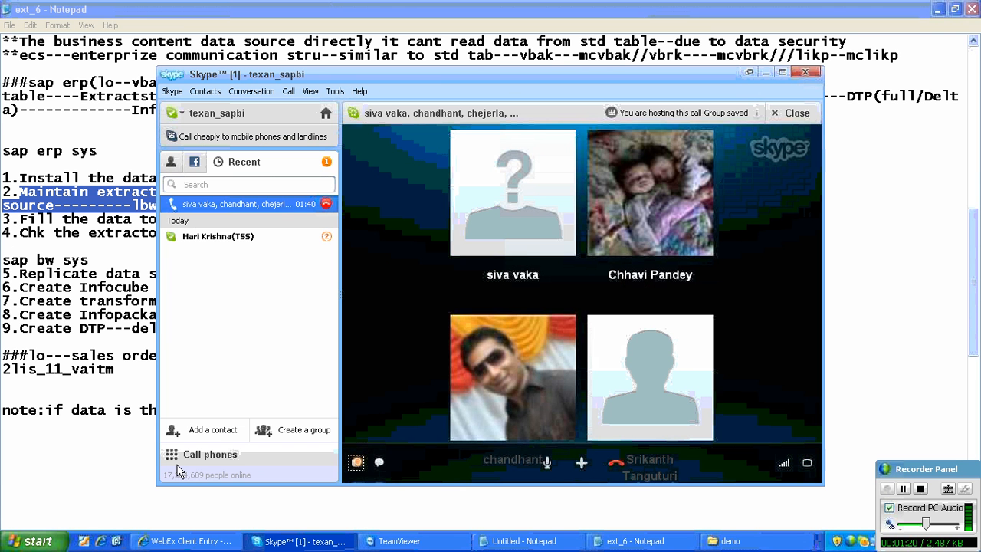
click(111, 460)
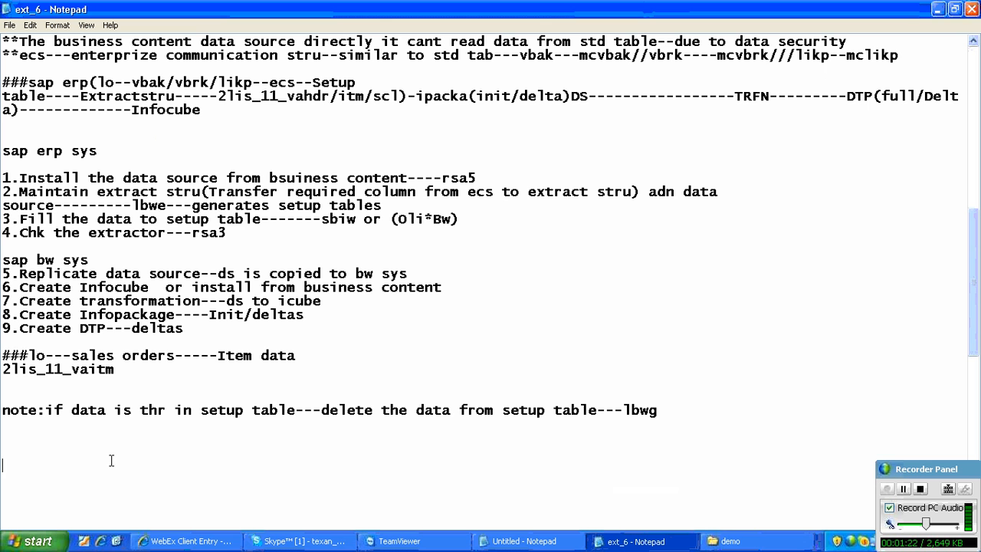
drag(19, 219, 460, 220)
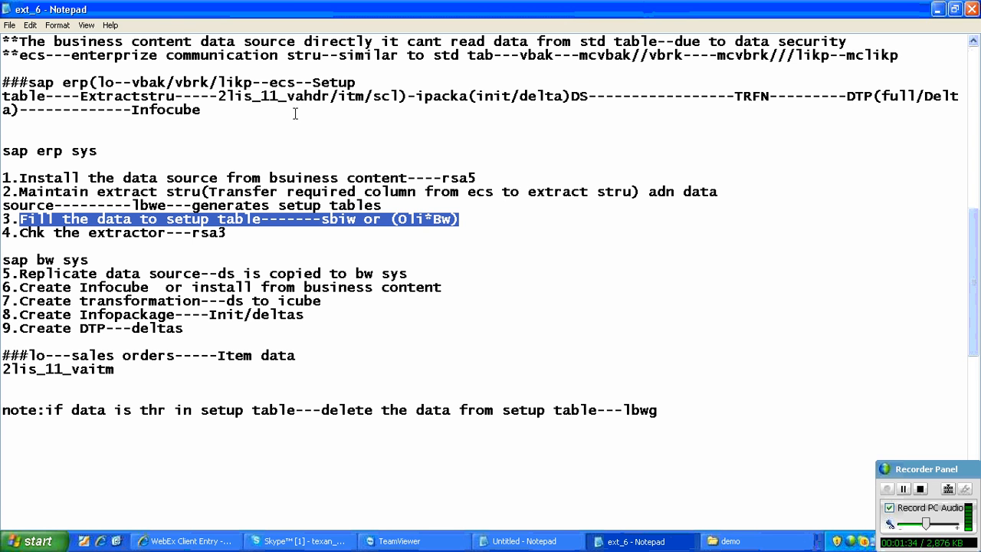
click(474, 220)
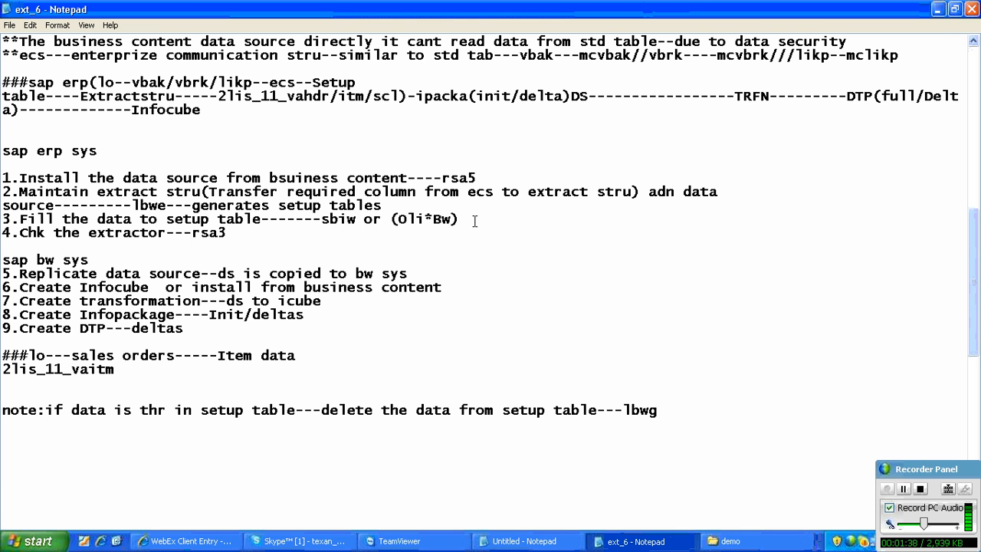
- Clear the desktop by minimizing the ext_6 notes and Skype and closing the demo folder
click(936, 9)
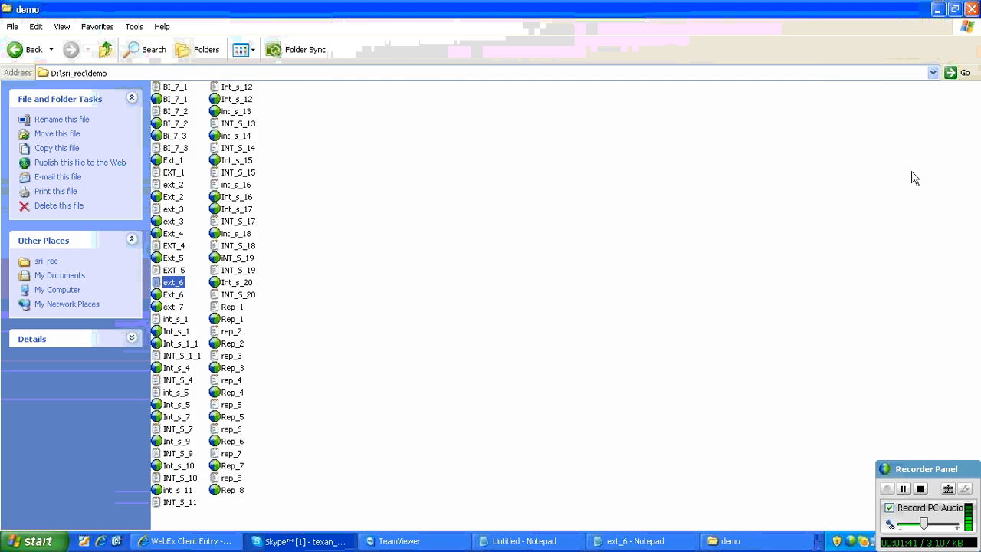
click(911, 178)
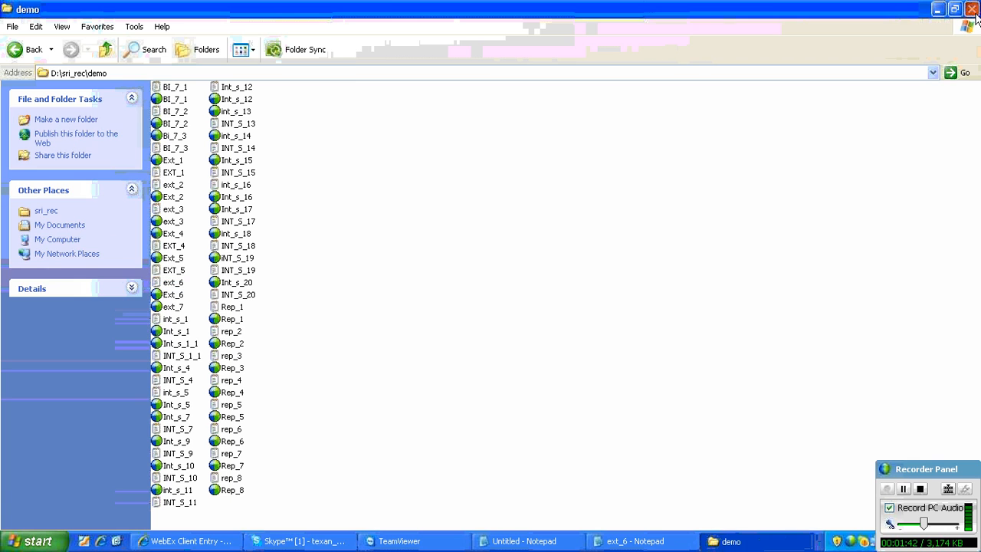
click(972, 9)
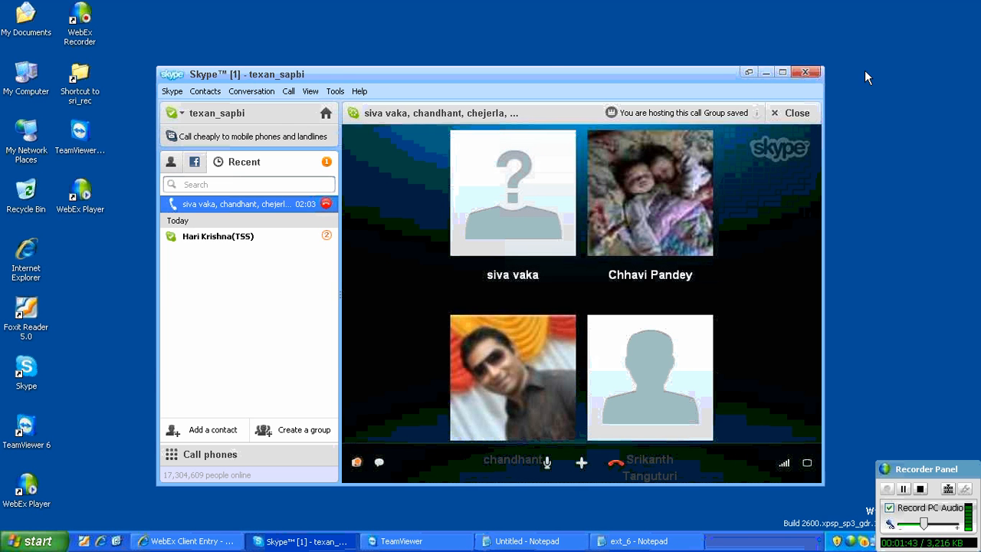
click(765, 73)
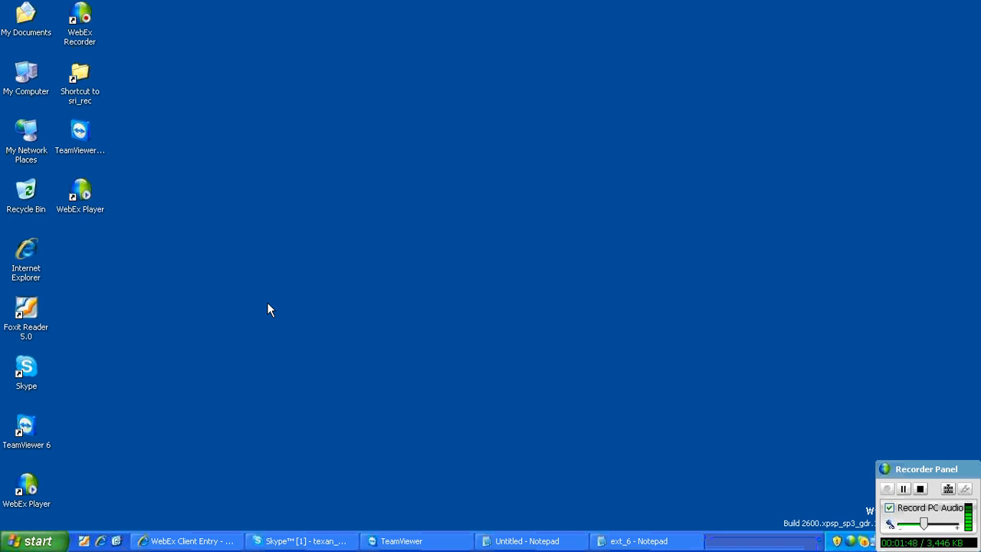
- Launch Remote Desktop Connection with mstsc and connect to the computer 202.65.155.165
key(super+r)
text(mstsc)
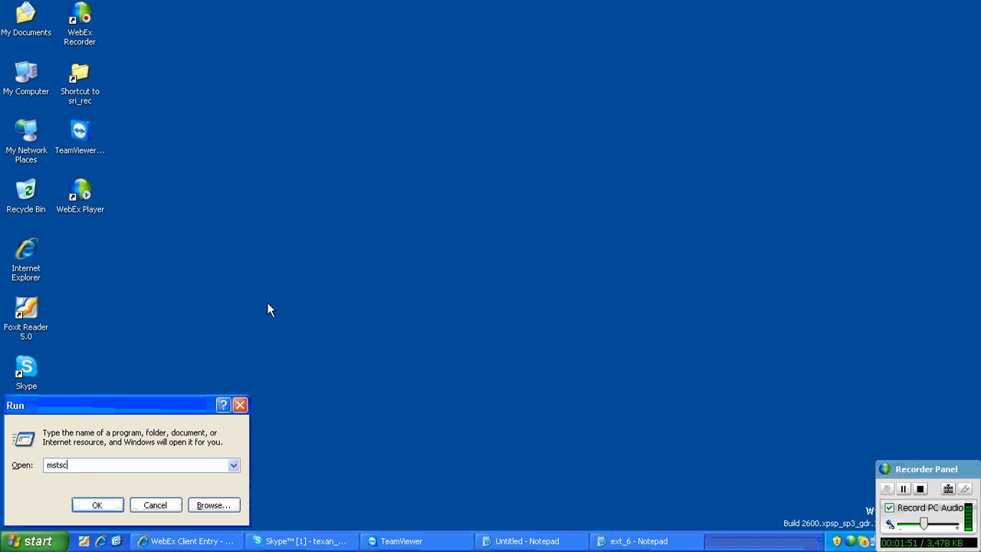
key(Return)
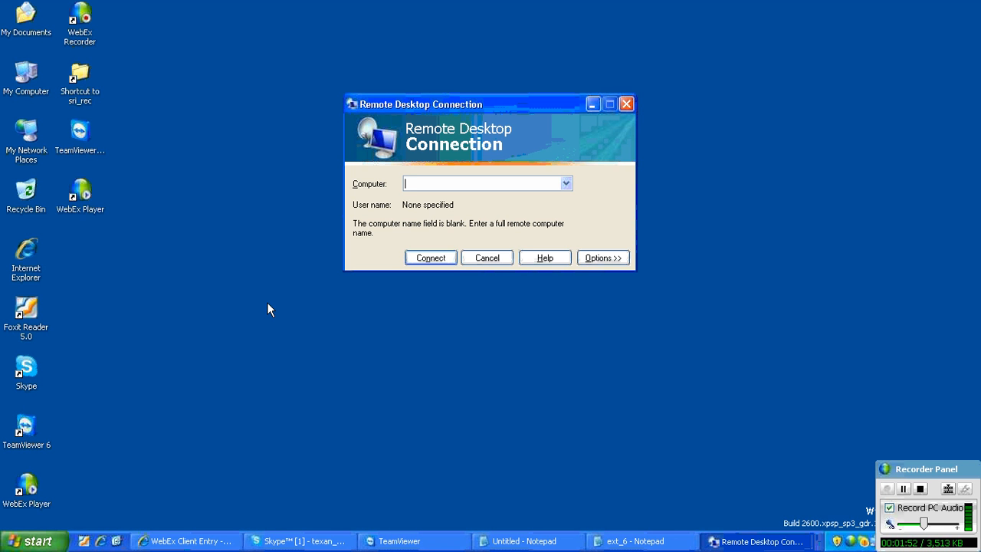
text(202.65)
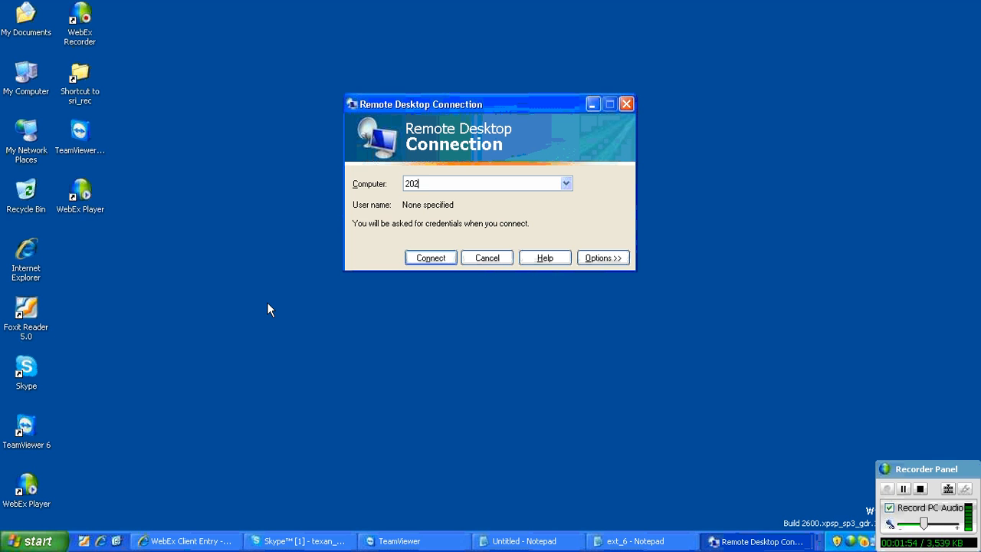
text(.12)
key(BackSpace)
text(55.165)
key(Return)
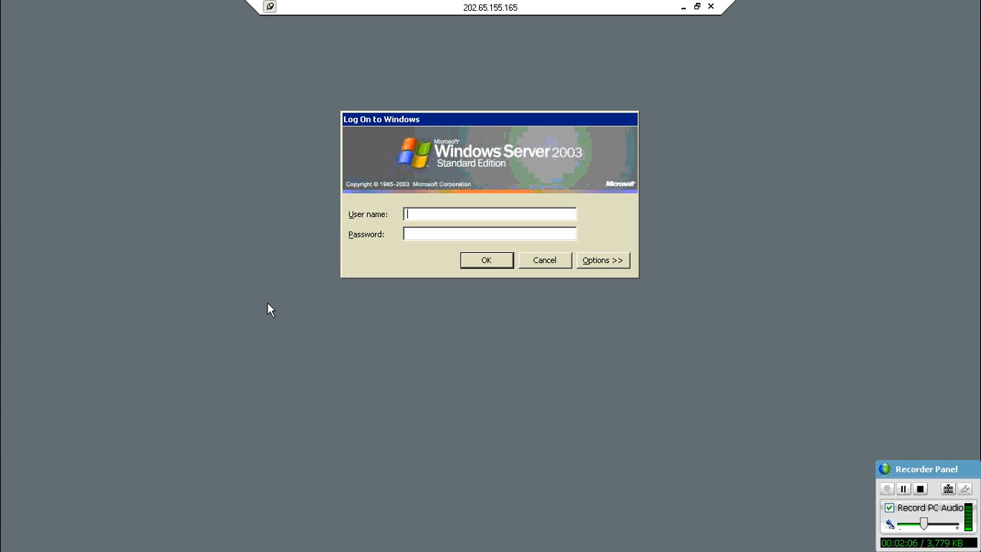
- Log on to the remote Windows server as devadm with the account password
text(devadm)
key(Tab)
text(•••••••••)
key(Return)
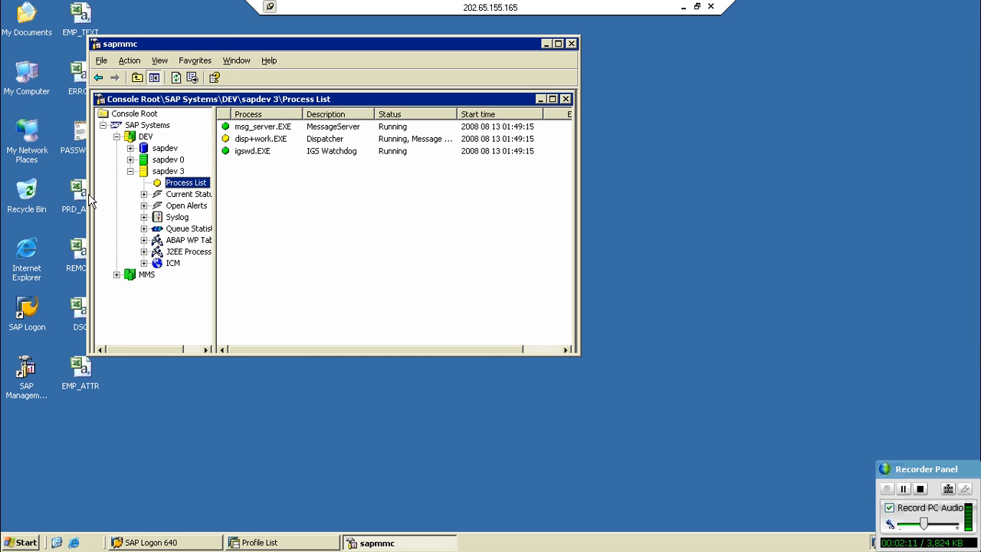
- Examine sapdev 3's ABAP work process table, queue statistics and J2EE processes in the maximized management console, and minimize the console
click(188, 240)
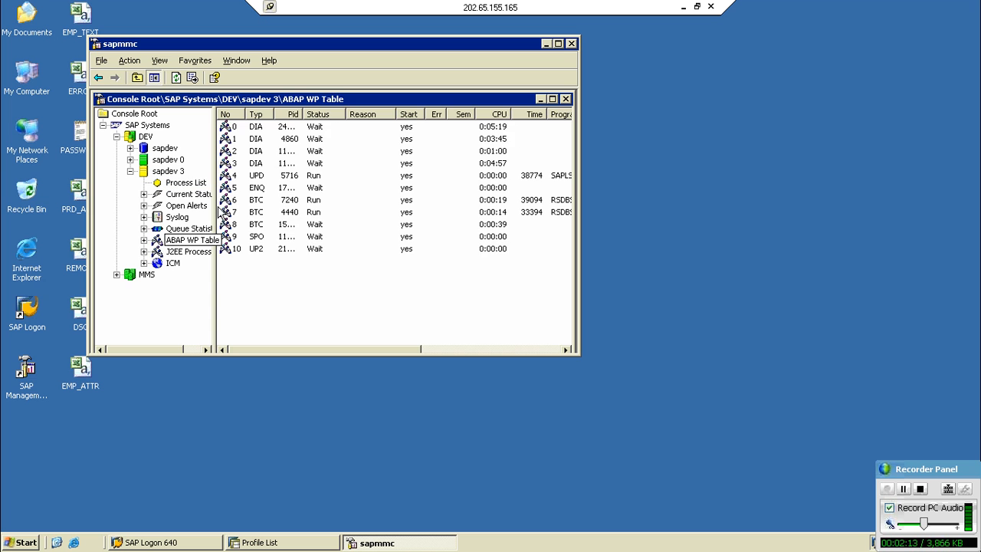
click(558, 43)
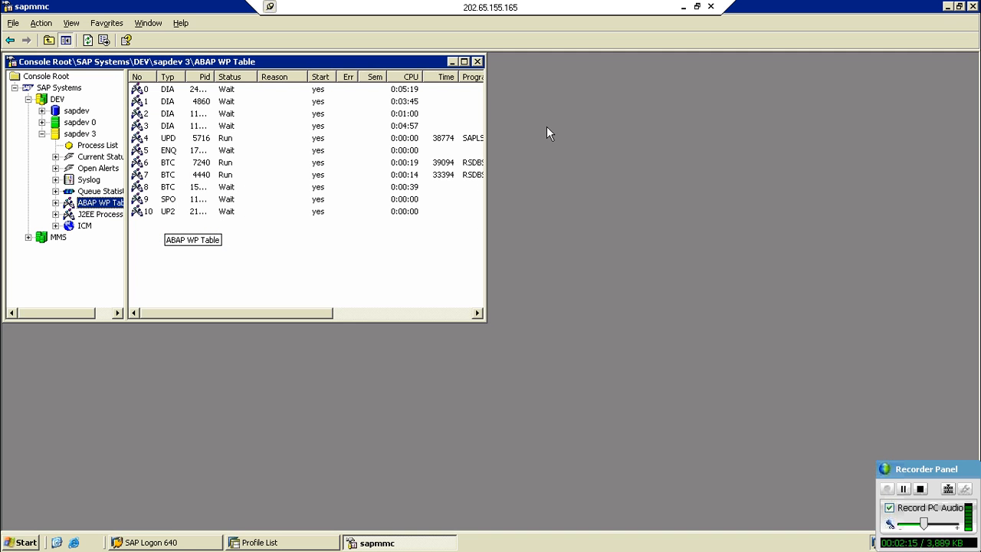
click(467, 62)
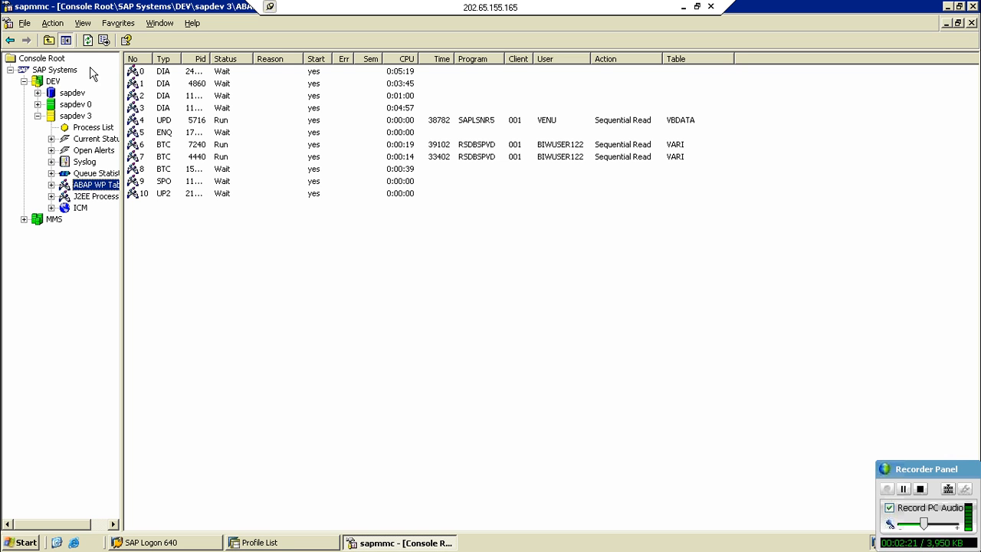
click(98, 175)
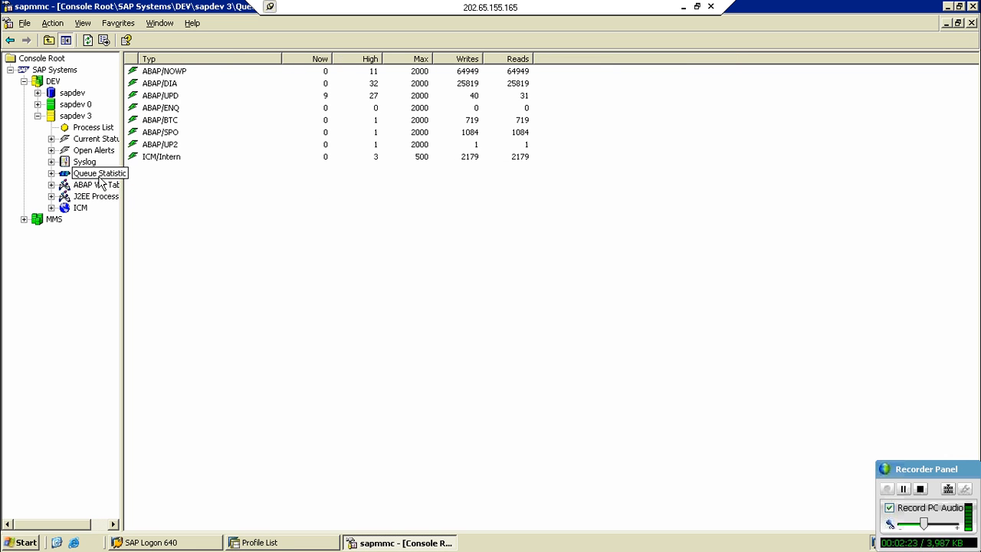
click(97, 189)
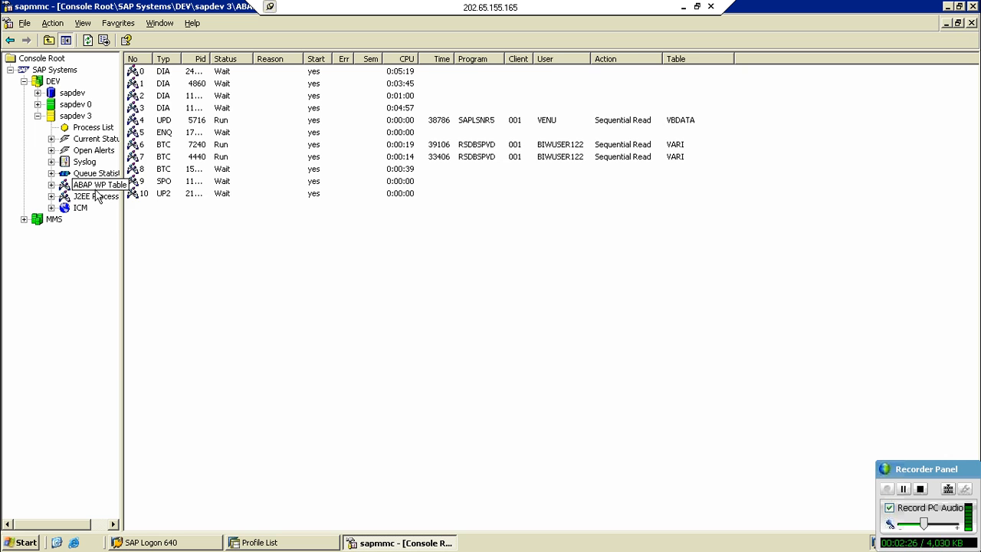
click(96, 196)
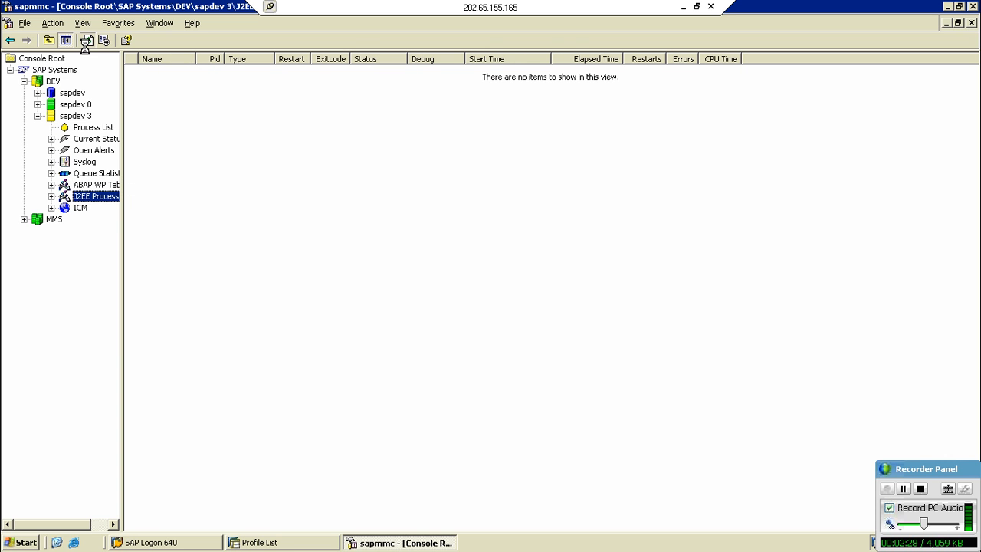
click(947, 6)
- Refresh the server desktop and briefly check the open Profile List session, minimizing it again
right_click(498, 228)
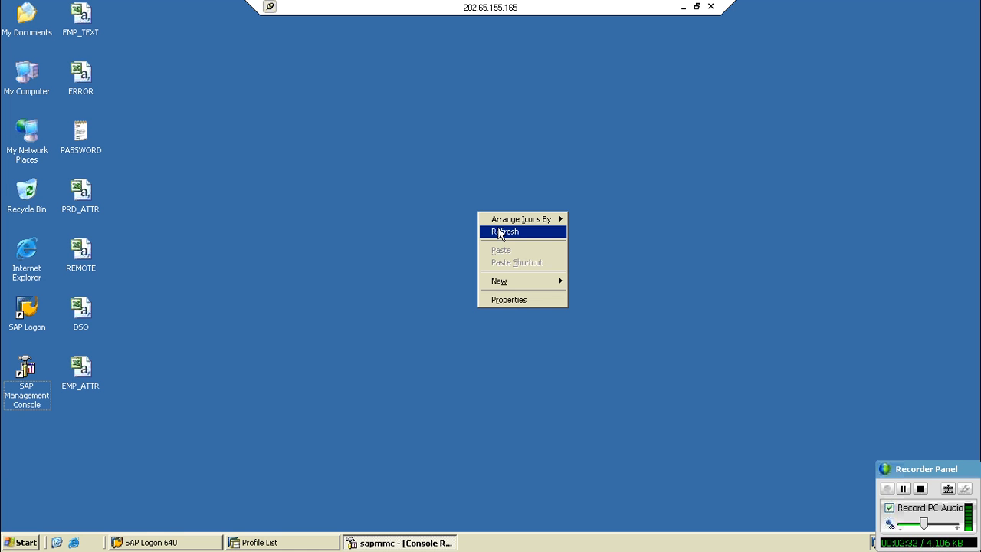
click(500, 231)
right_click(345, 269)
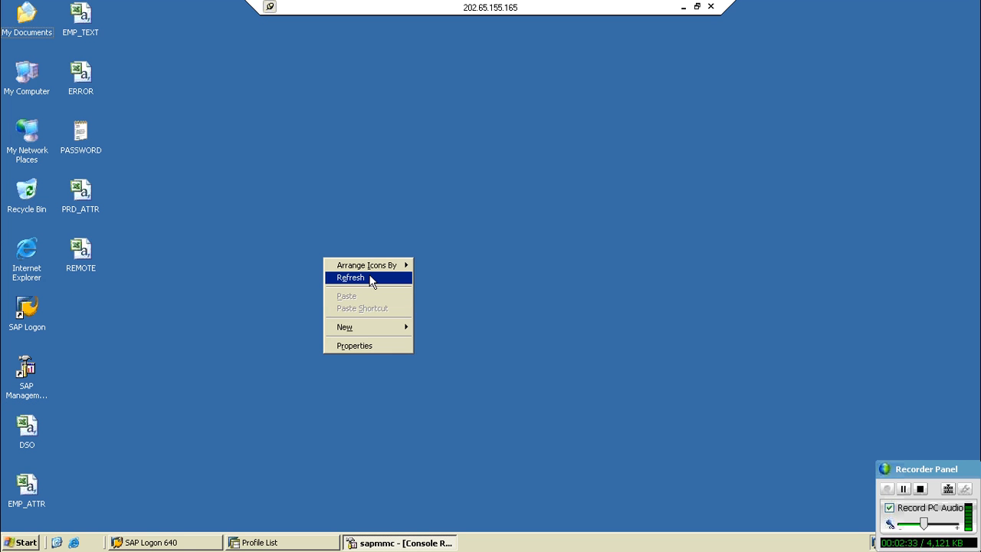
click(371, 279)
click(284, 541)
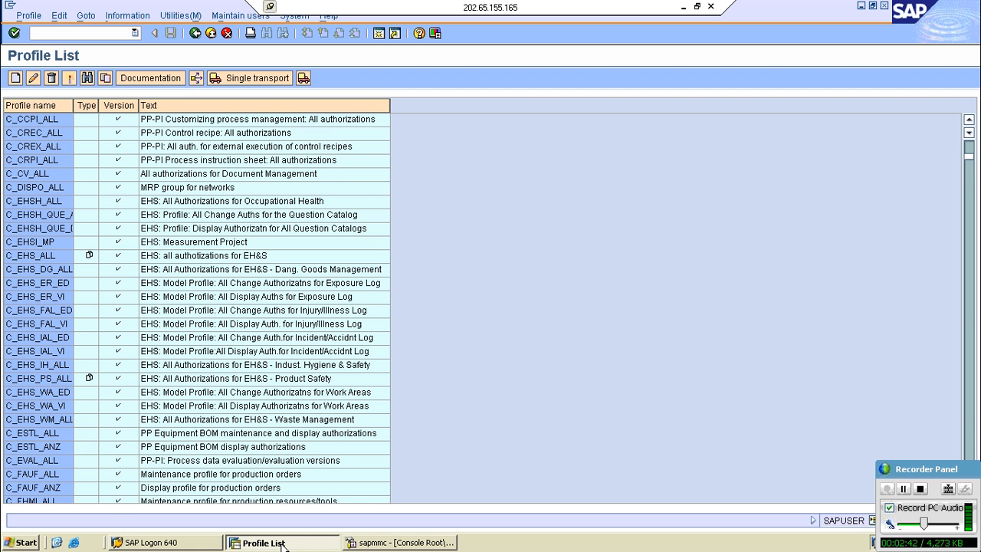
click(282, 543)
right_click(183, 281)
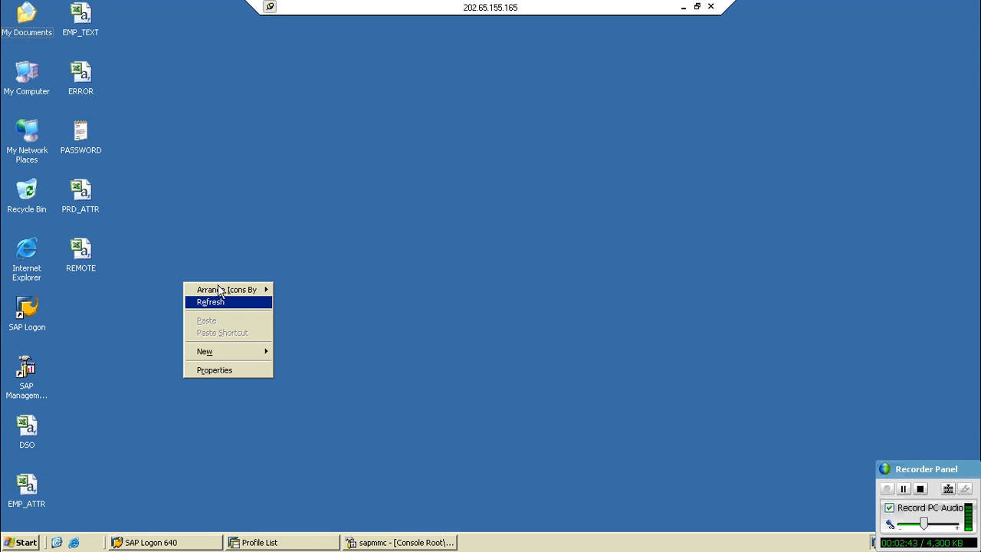
click(216, 301)
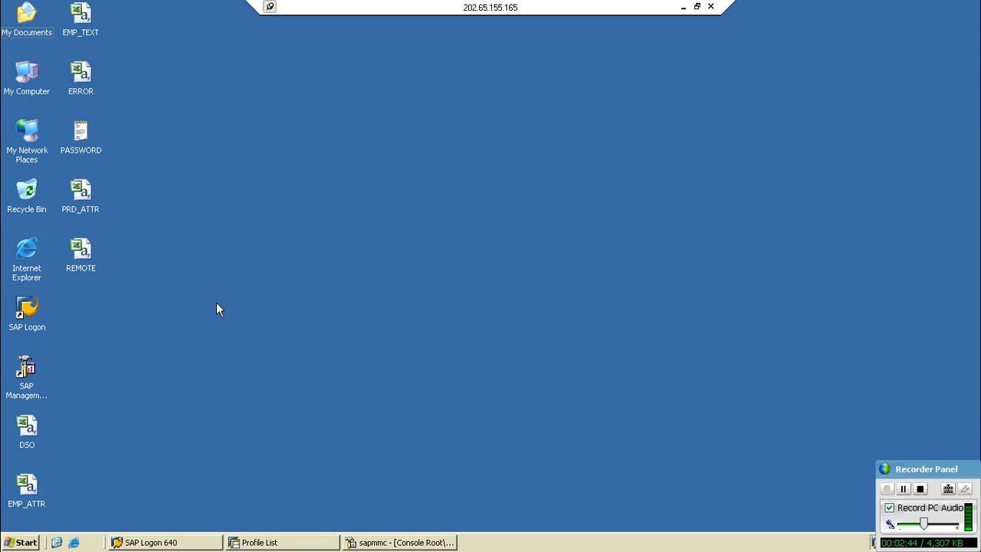
- Open a logon session to the ECC6 system from SAP Logon and set the client to 800
double_click(28, 318)
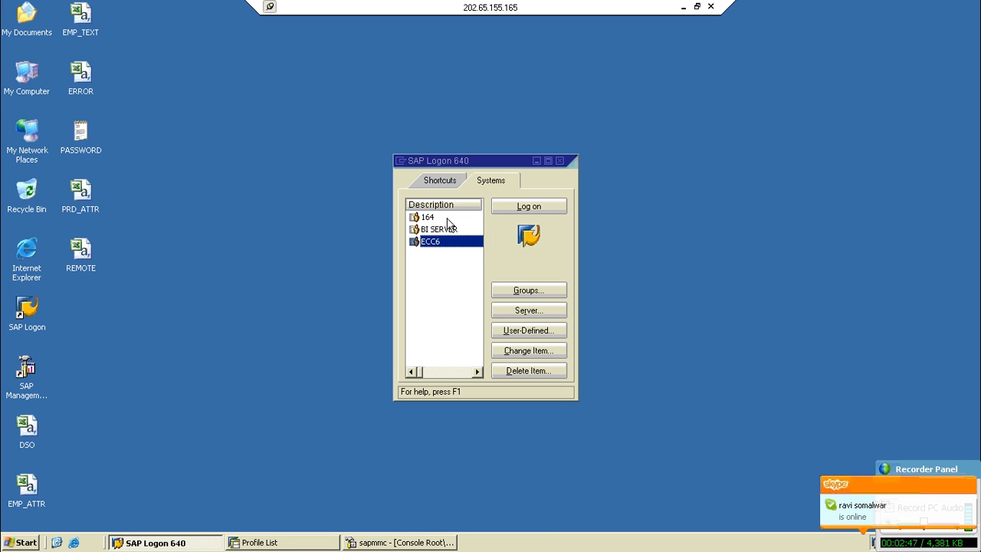
click(524, 207)
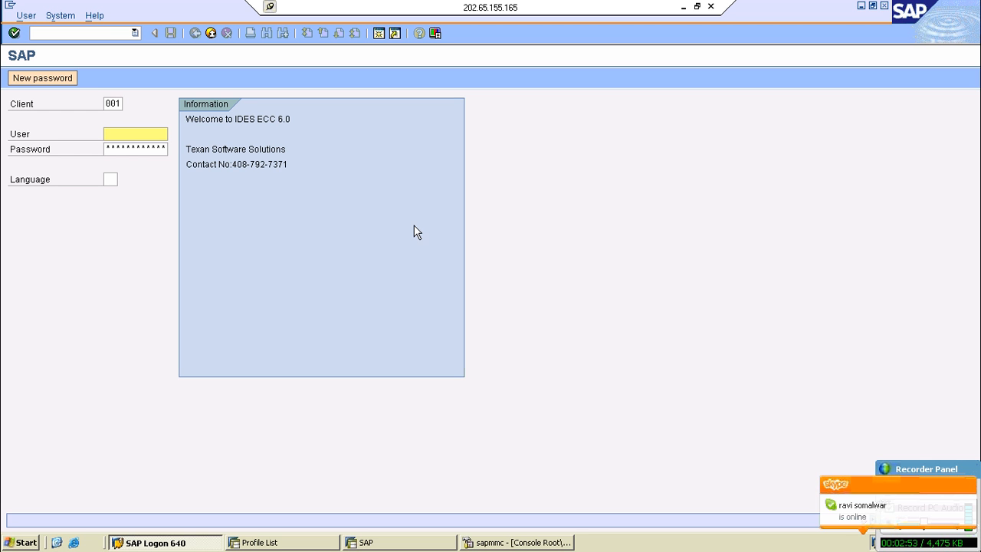
click(125, 103)
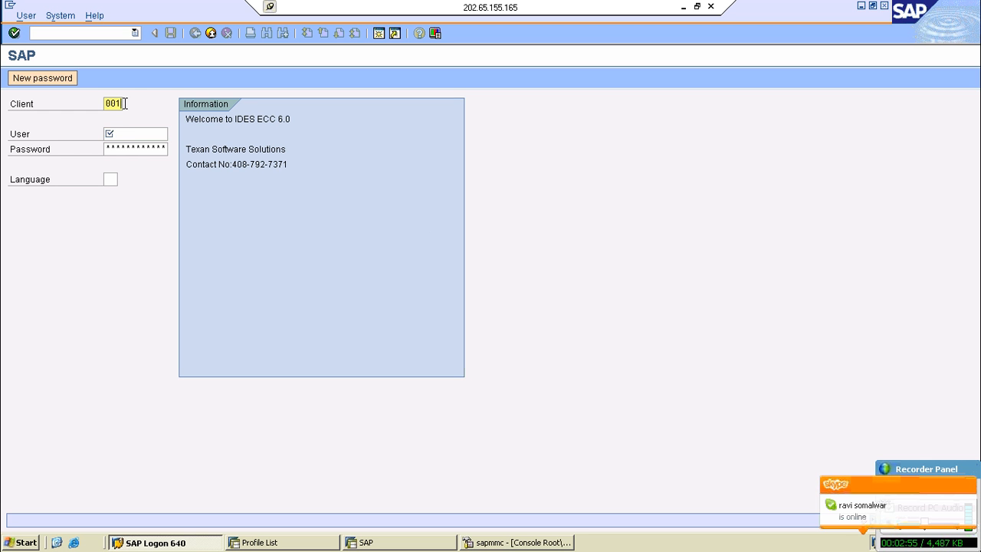
key(BackSpace)
key(BackSpace)
key(BackSpace)
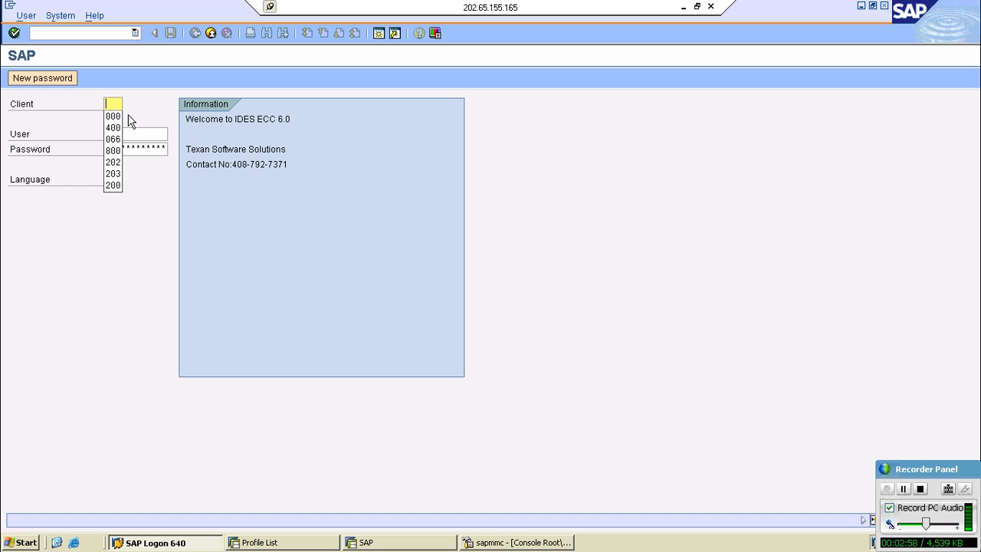
text(800)
- Log on as sapuser with the account password, and continue without ending any other logons in the system
key(Tab)
text(a)
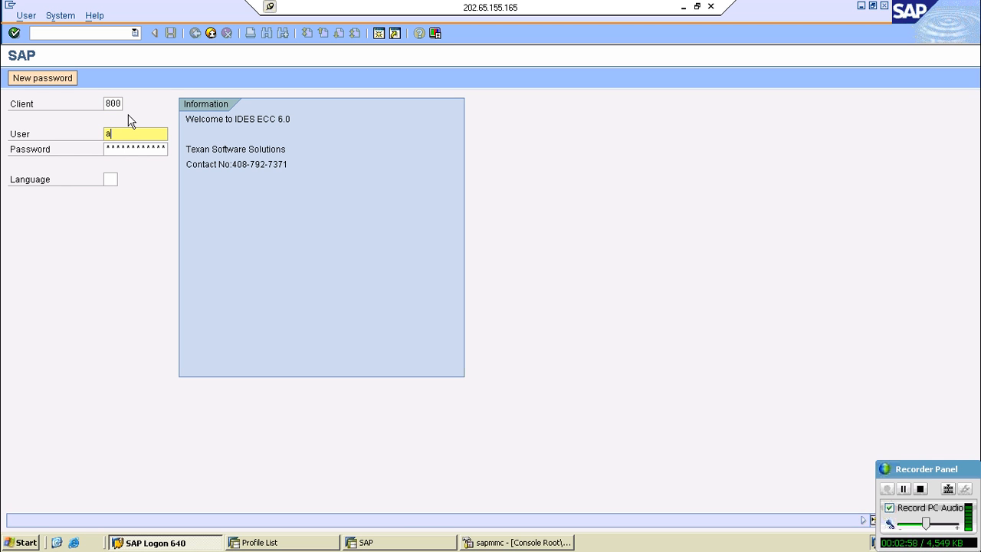
text(s)
key(BackSpace)
key(BackSpace)
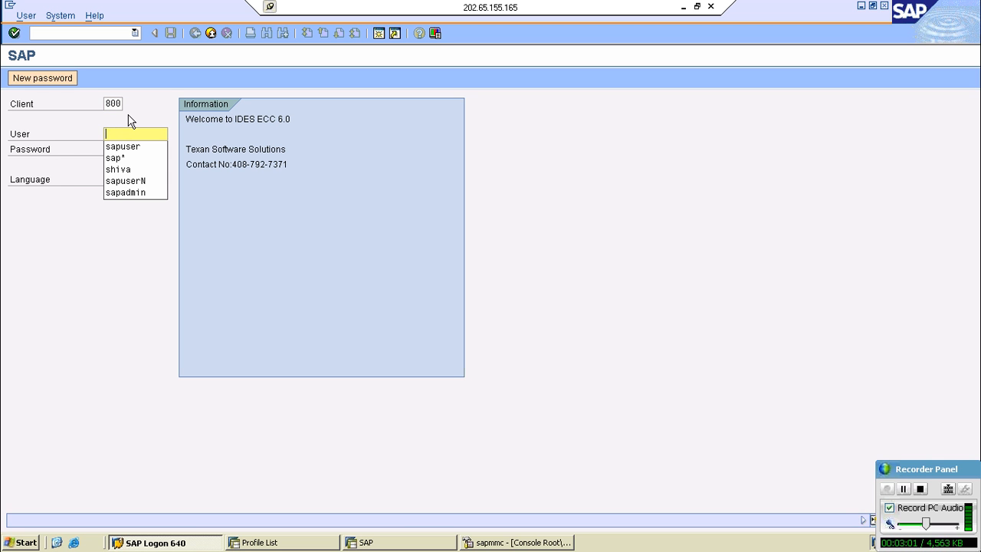
text(sa)
key(Tab)
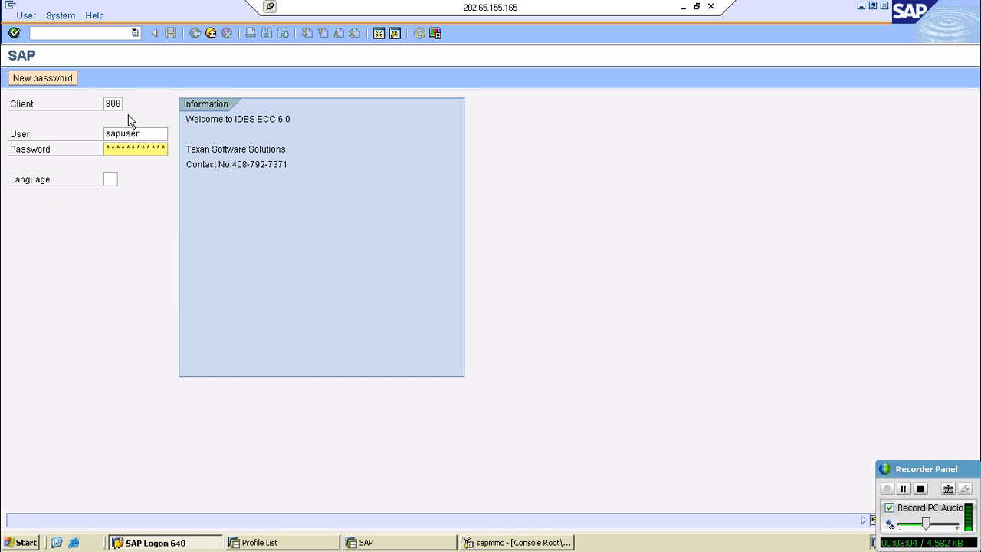
key(Return)
key(Up)
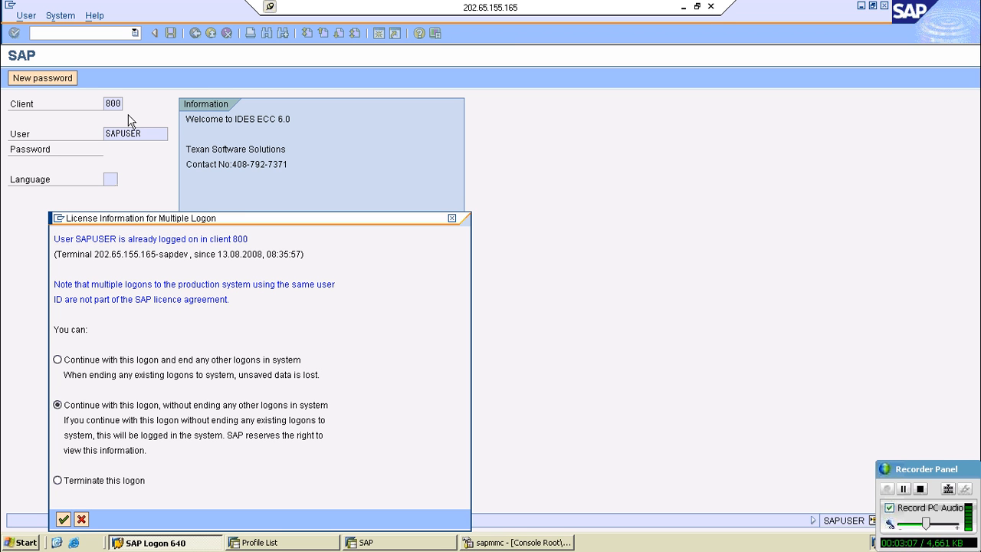
key(Return)
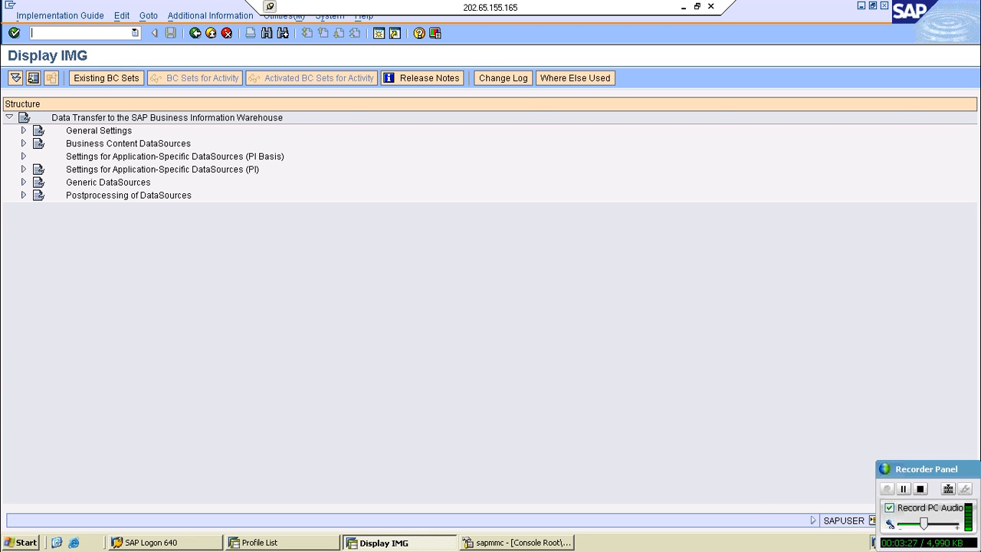
- Expand Settings for Application-Specific DataSources (PI) in the IMG down through Logistics and Managing Extract Structures to the Initialization contents
click(22, 170)
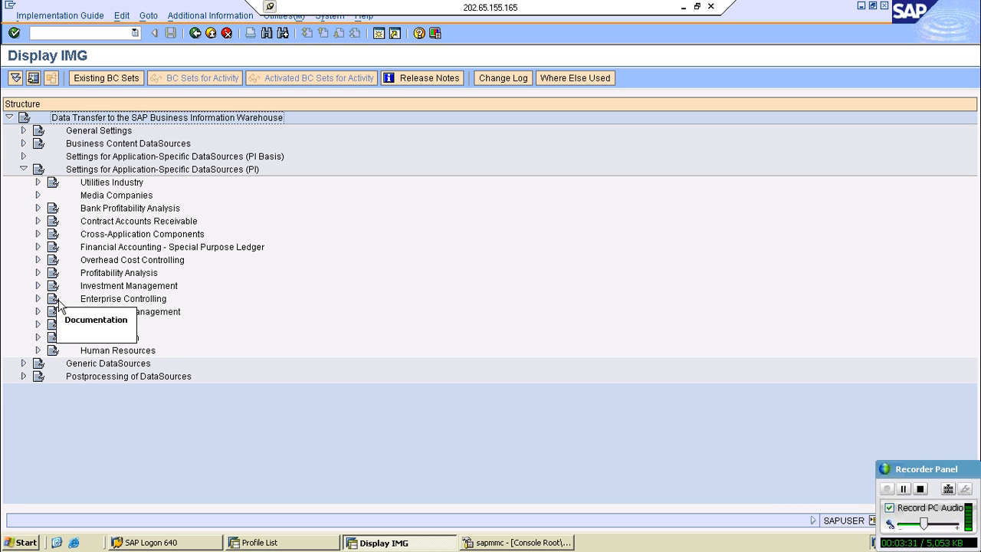
click(53, 326)
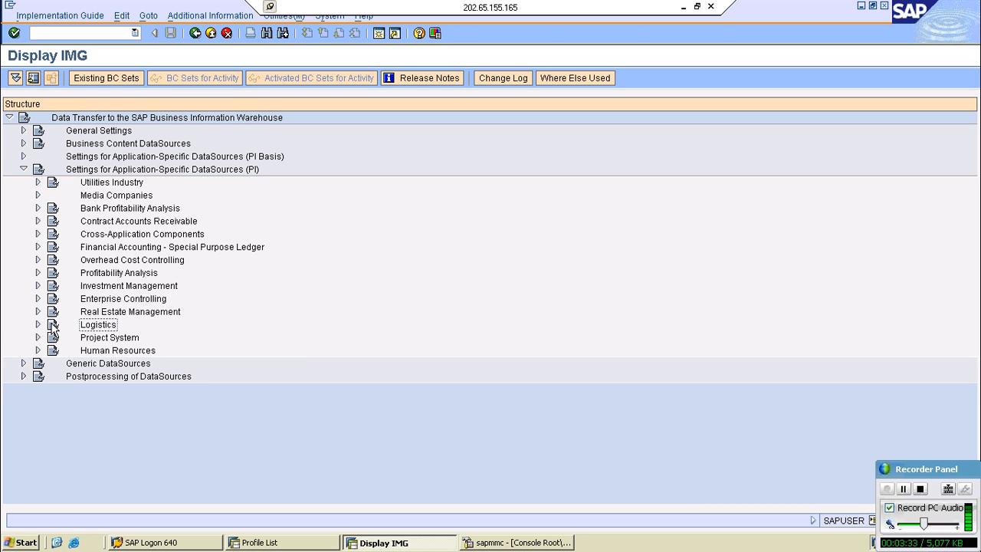
click(38, 324)
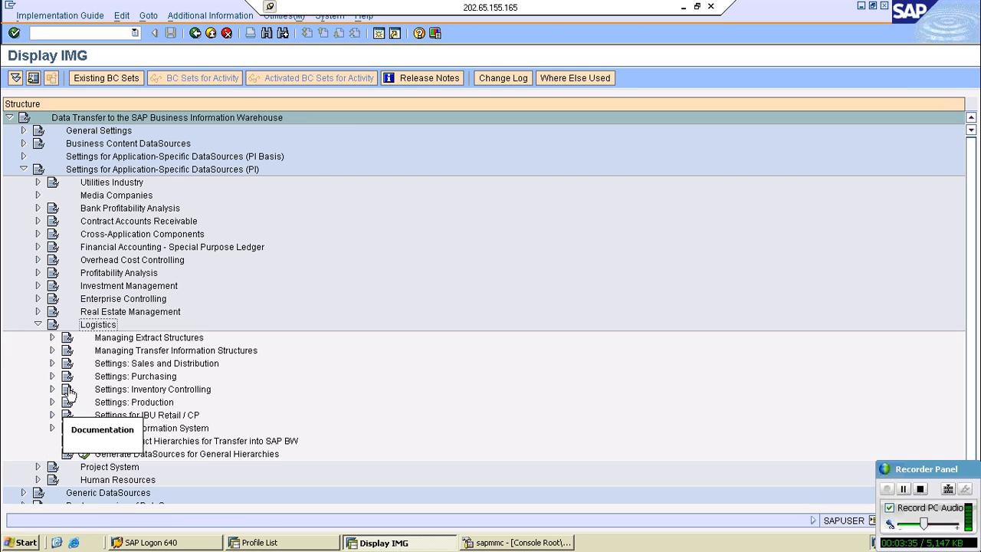
click(106, 340)
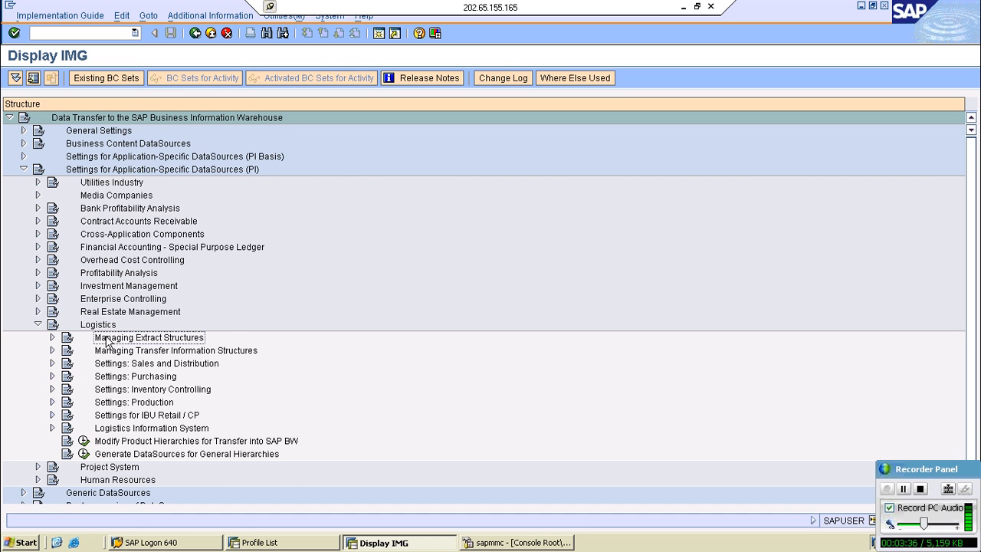
click(52, 337)
click(81, 377)
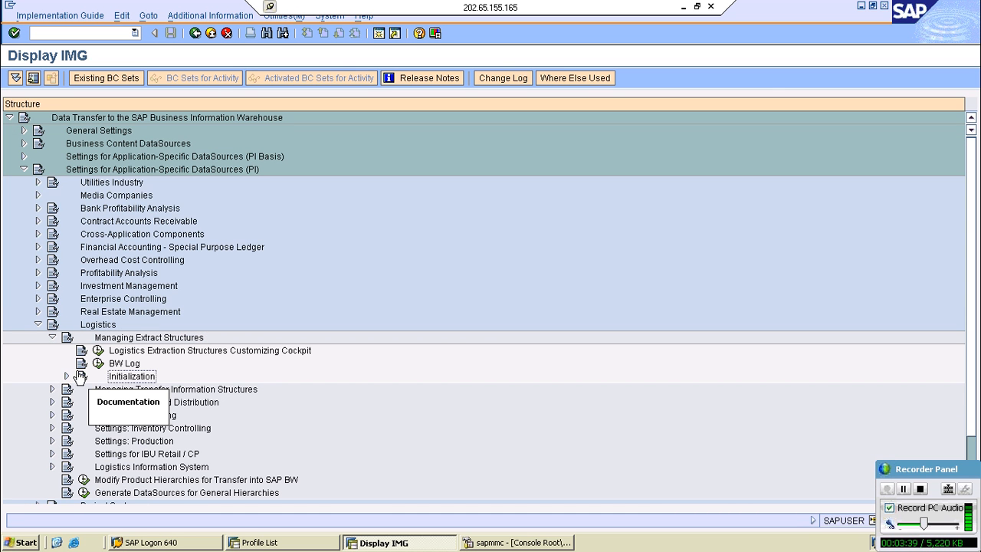
click(66, 376)
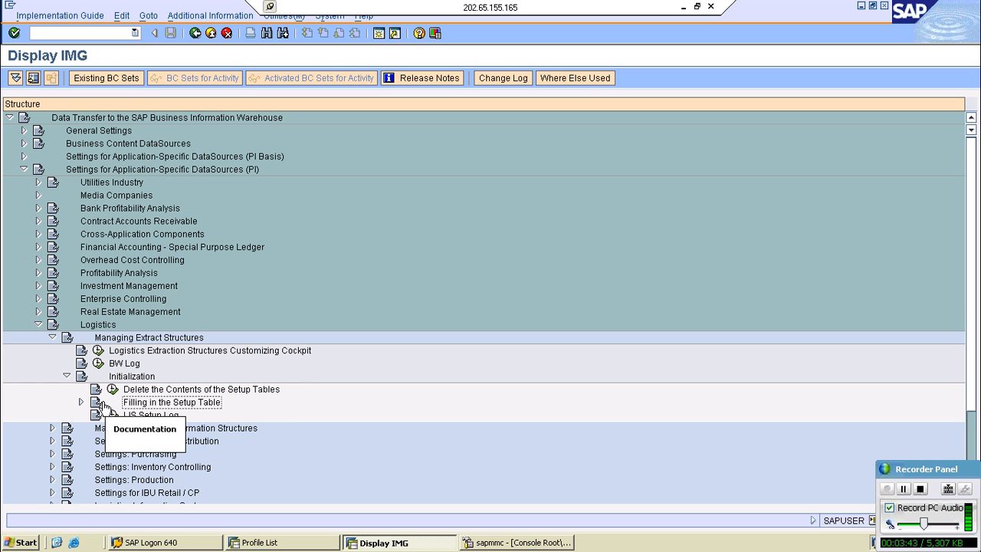
- Expand Filling in the Setup Table and its Application-Specific Setup of Statistical Data node to list the setup activities
click(81, 402)
scroll(83, 407, down, 1)
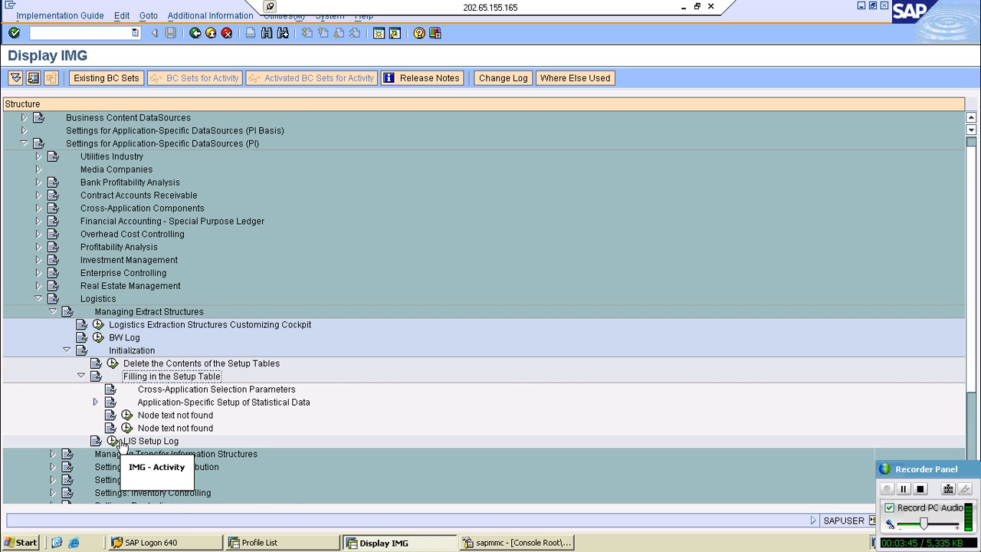
scroll(95, 363, down, 1)
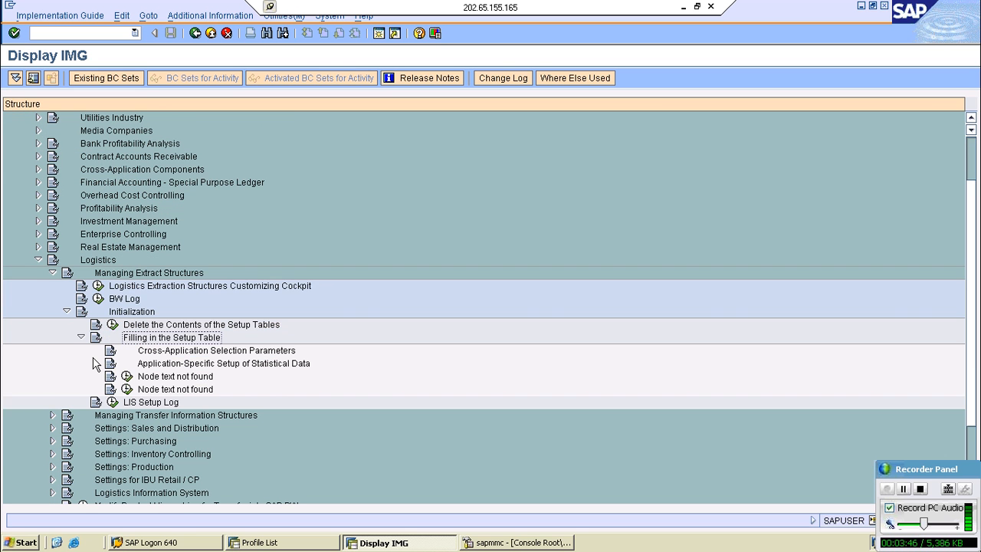
scroll(180, 329, down, 1)
click(180, 327)
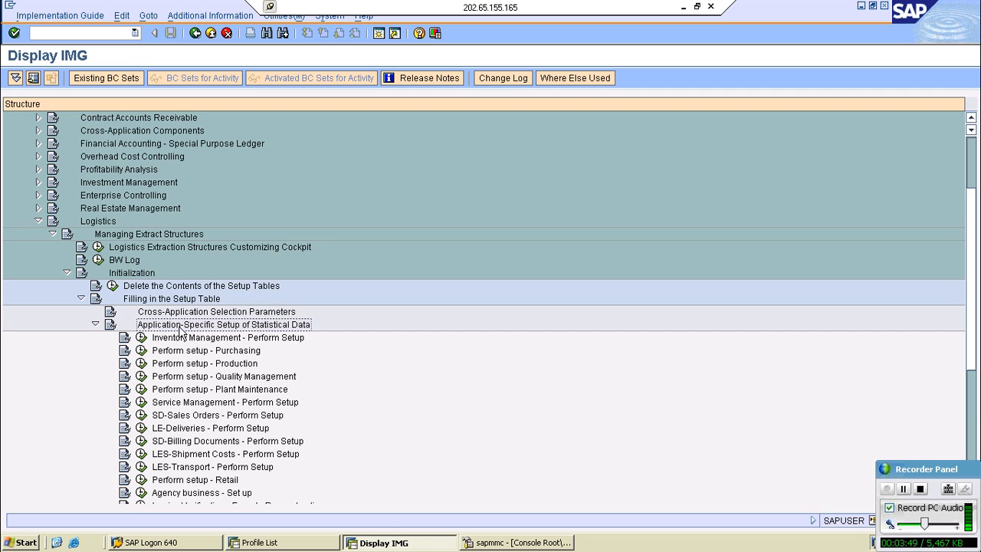
scroll(182, 329, down, 1)
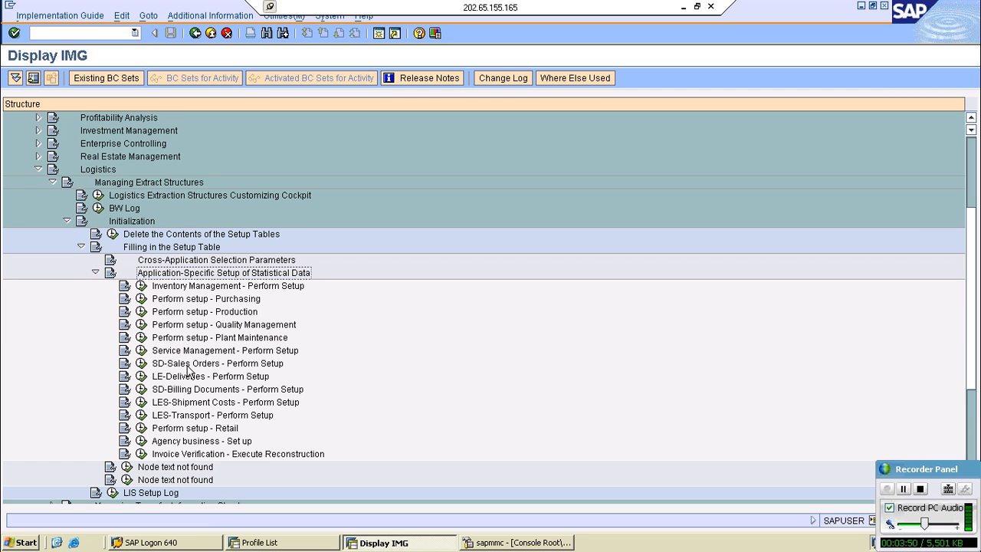
- Open the SD-Sales Orders - Perform Setup activity with Zrun as the name of run, and minimize the remote desktop session
click(188, 366)
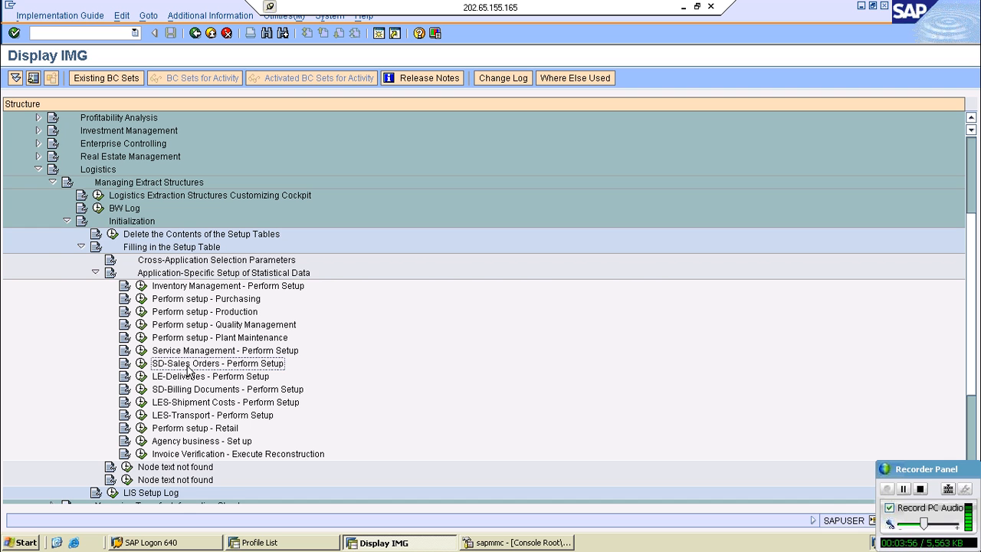
click(142, 364)
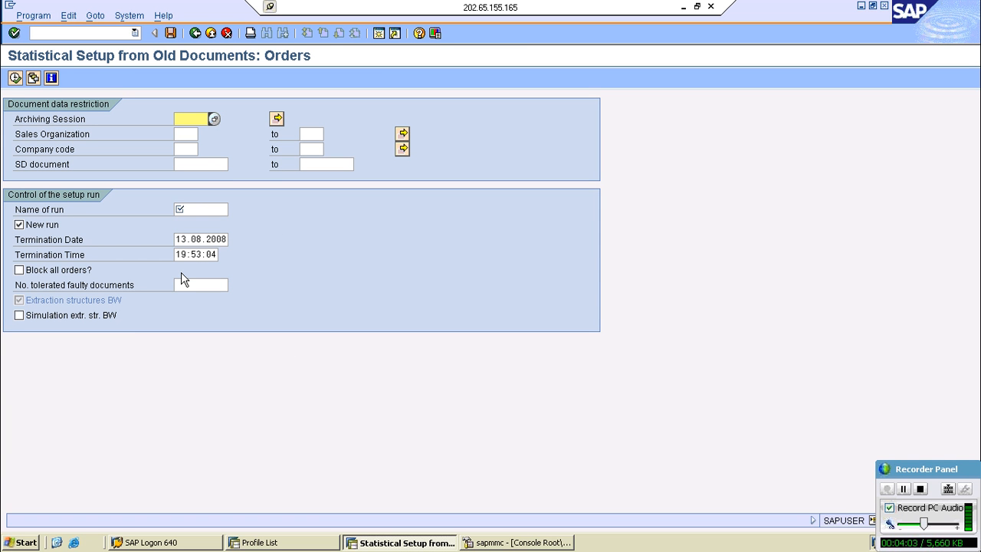
click(186, 212)
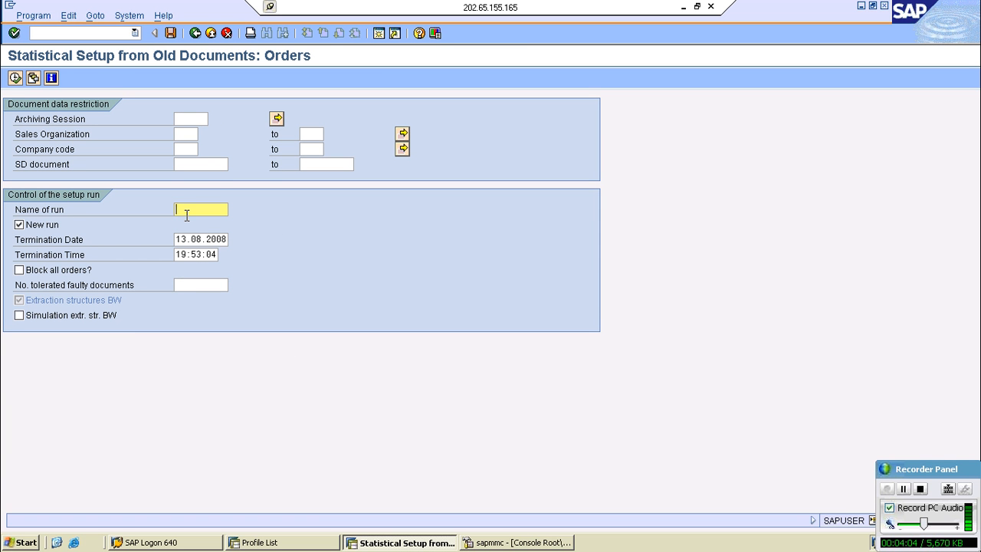
text(Zrun)
click(683, 7)
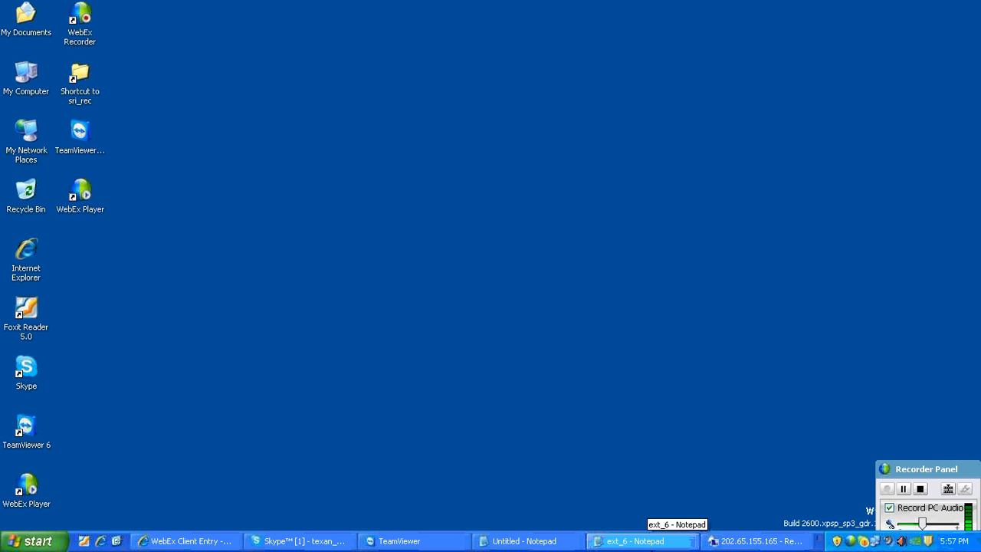
- Switch to the ext_6 notes and insert "(full/Init)" directly after "Setup table" in the SAP ERP LO data flow line
click(660, 540)
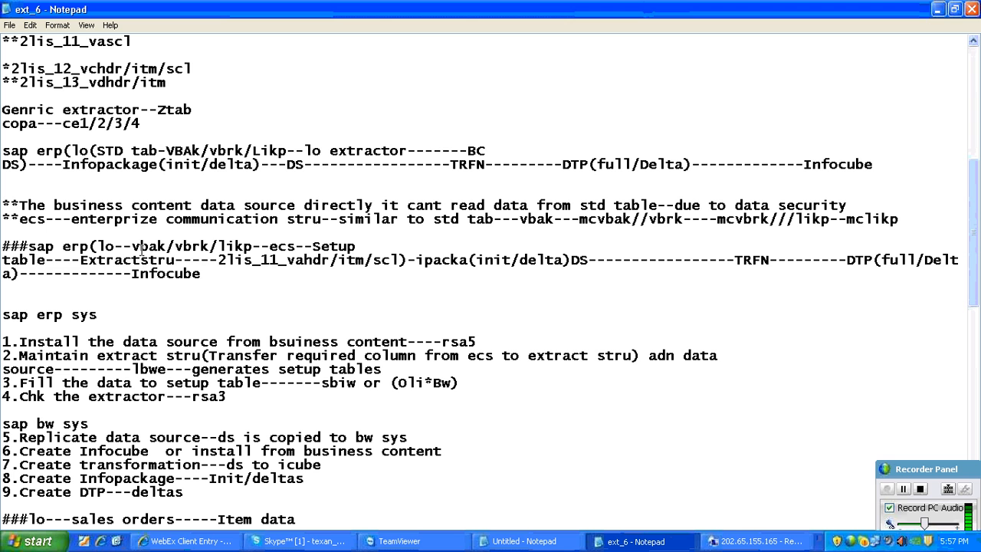
drag(134, 249, 53, 260)
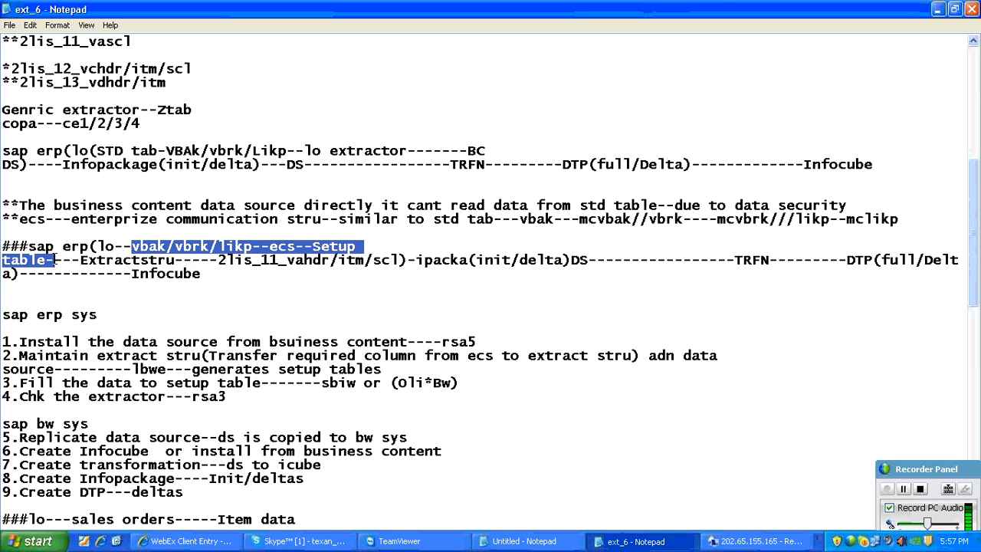
click(47, 260)
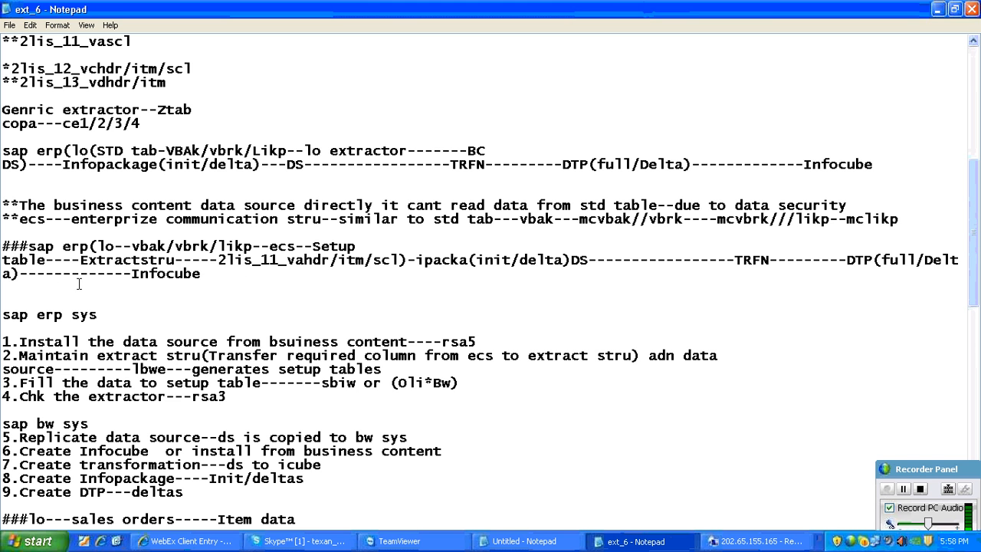
text((full/In)
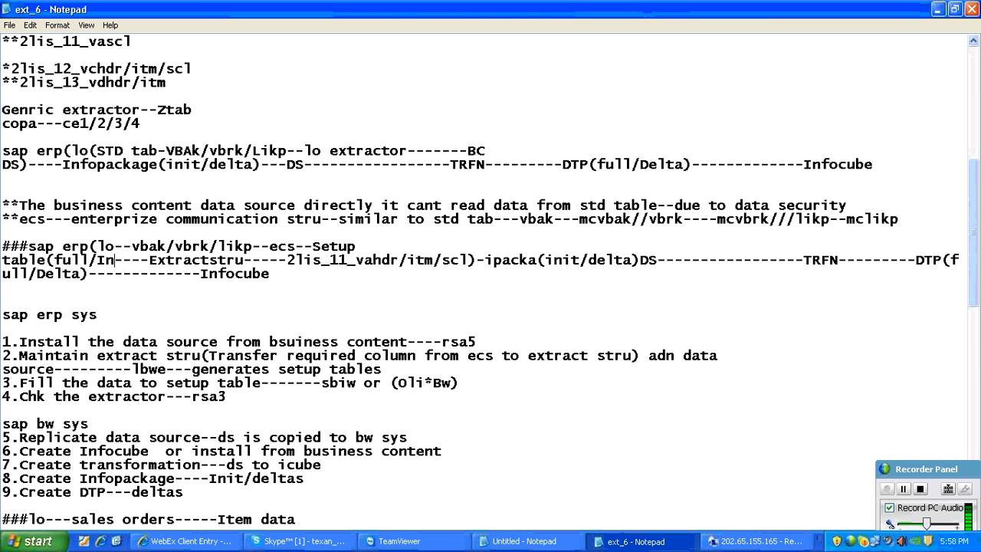
text(it))
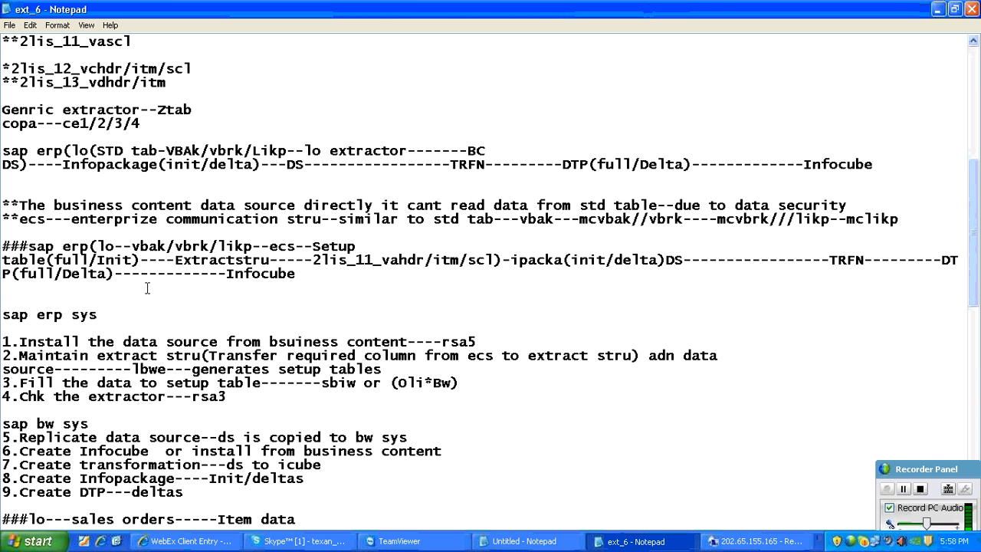
drag(131, 244, 354, 244)
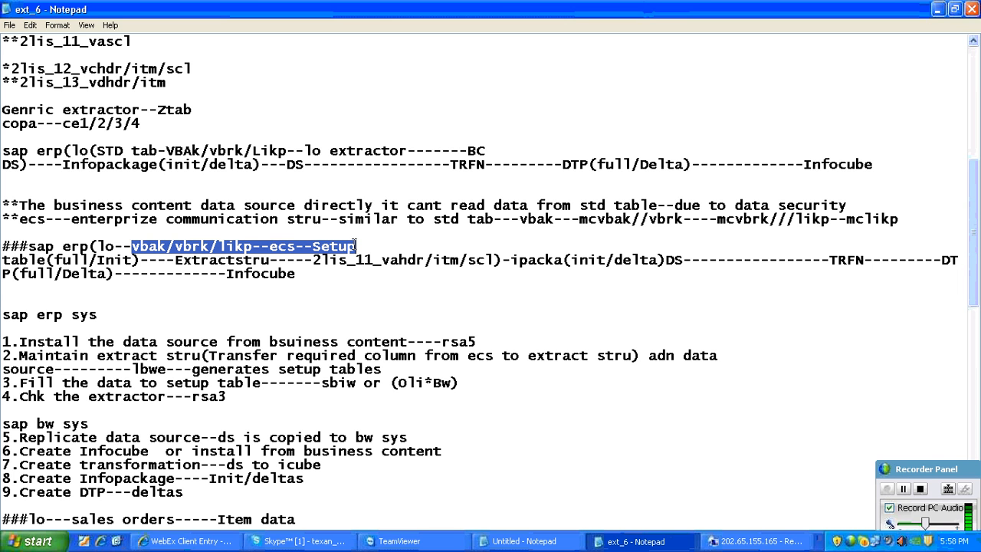
click(141, 261)
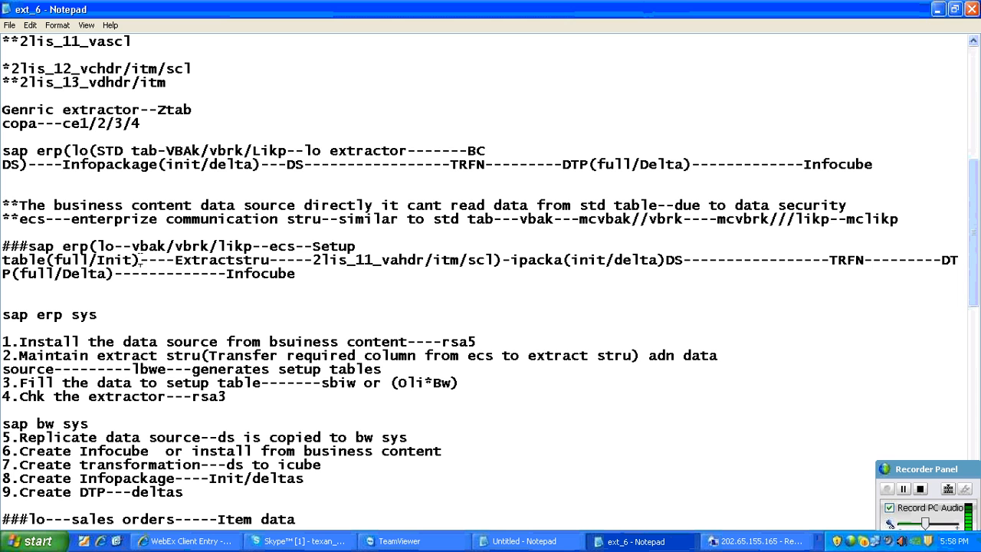
drag(141, 261, 6, 260)
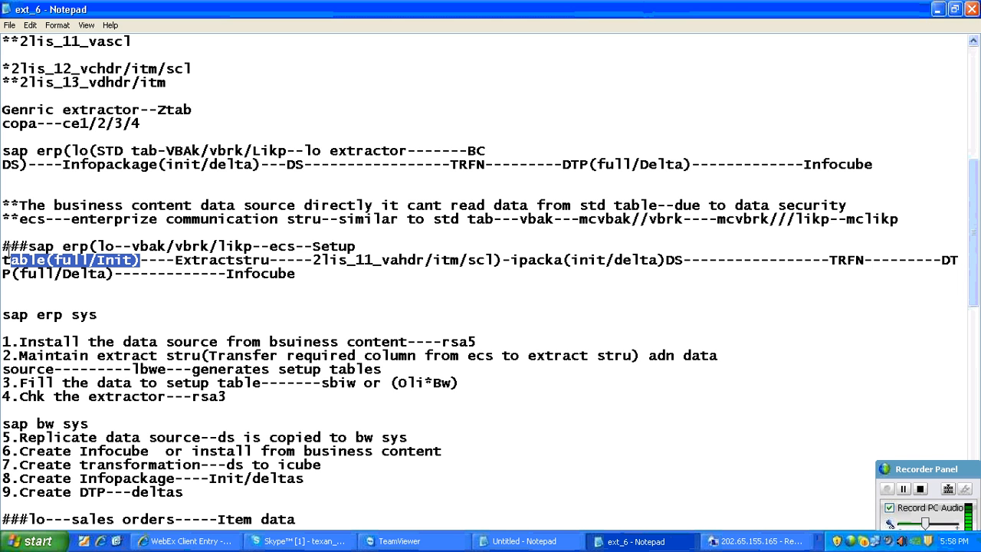
- Return to the remote session, set the run's termination time to hour 20 and minute 08, and execute the sales orders setup, acknowledging its start
click(757, 541)
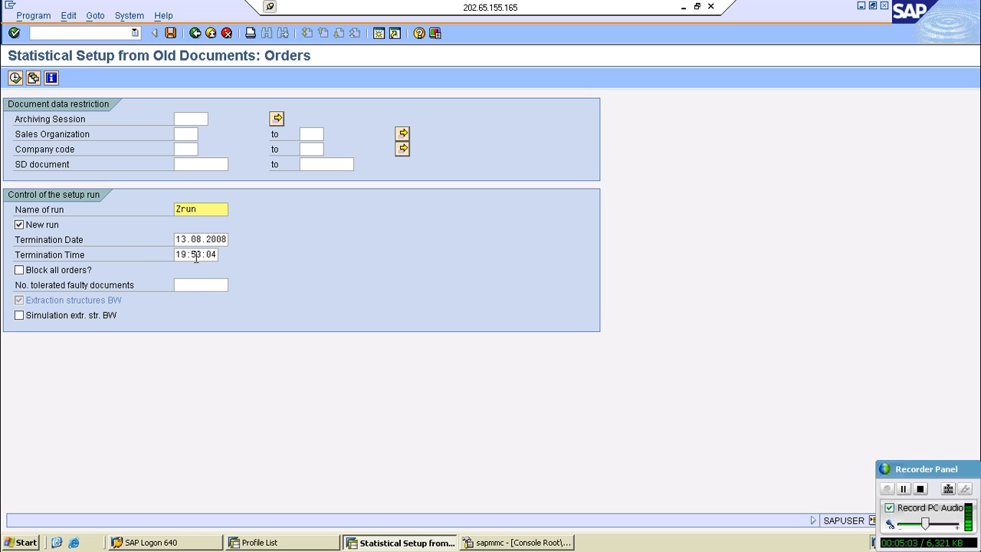
click(195, 255)
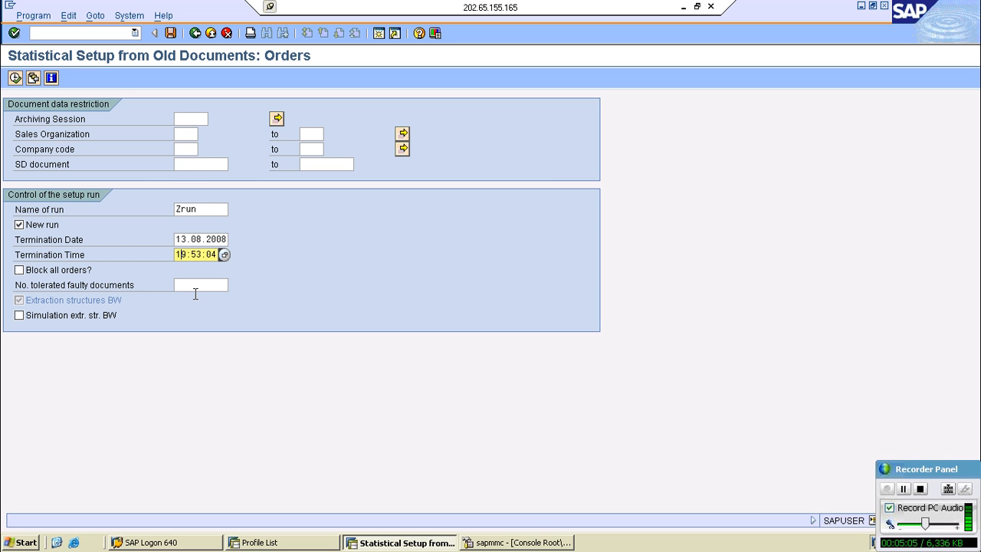
key(Delete)
key(BackSpace)
text(20)
key(Delete)
key(Delete)
text(08)
click(16, 77)
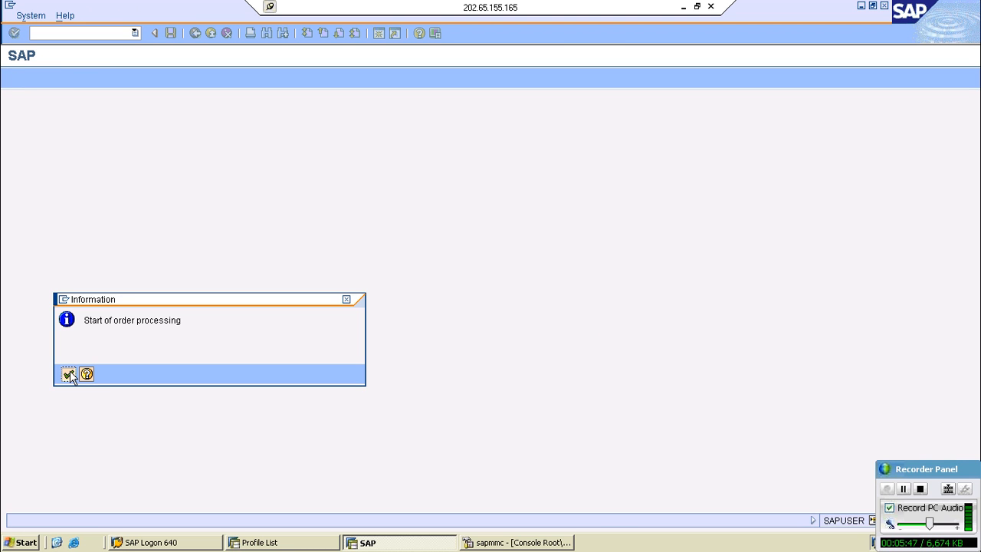
click(69, 373)
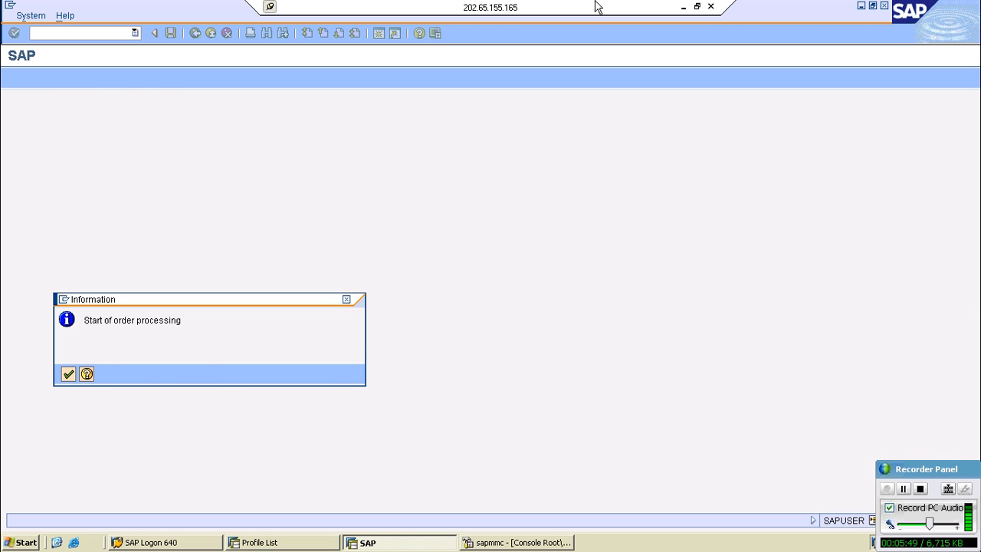
- Go back to the ext_6 notes and examine the LO data flow into the setup table and the ERP steps for filling and checking it
click(698, 6)
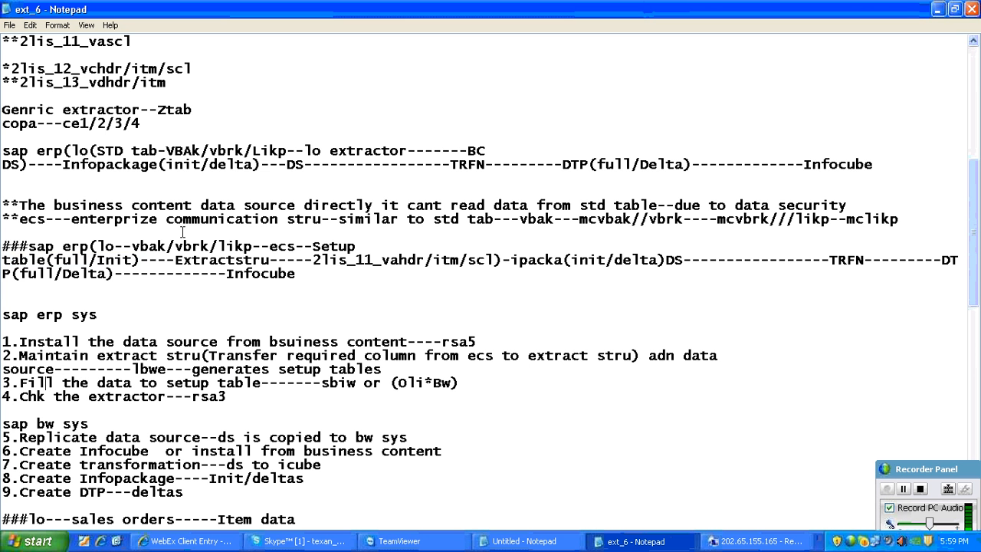
click(134, 245)
drag(134, 245, 149, 261)
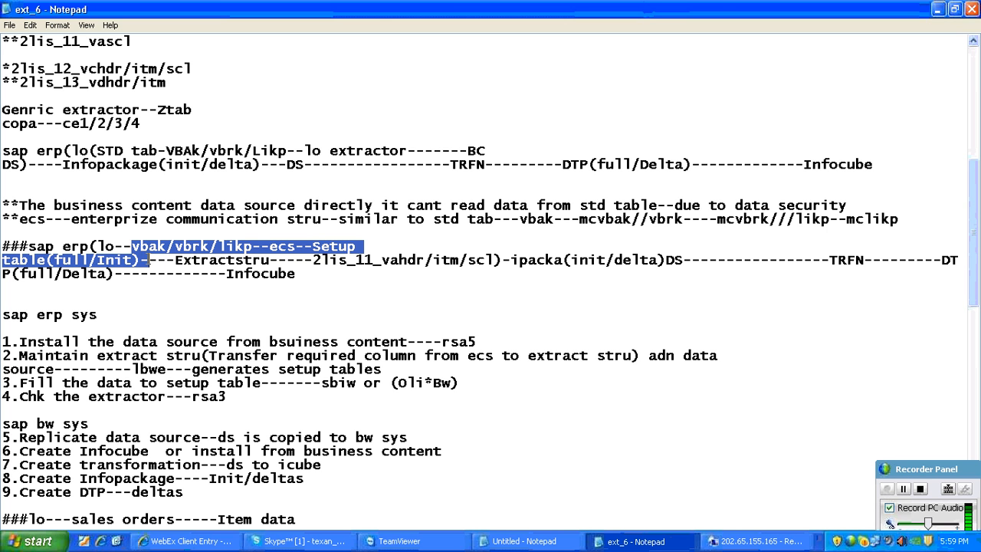
click(550, 468)
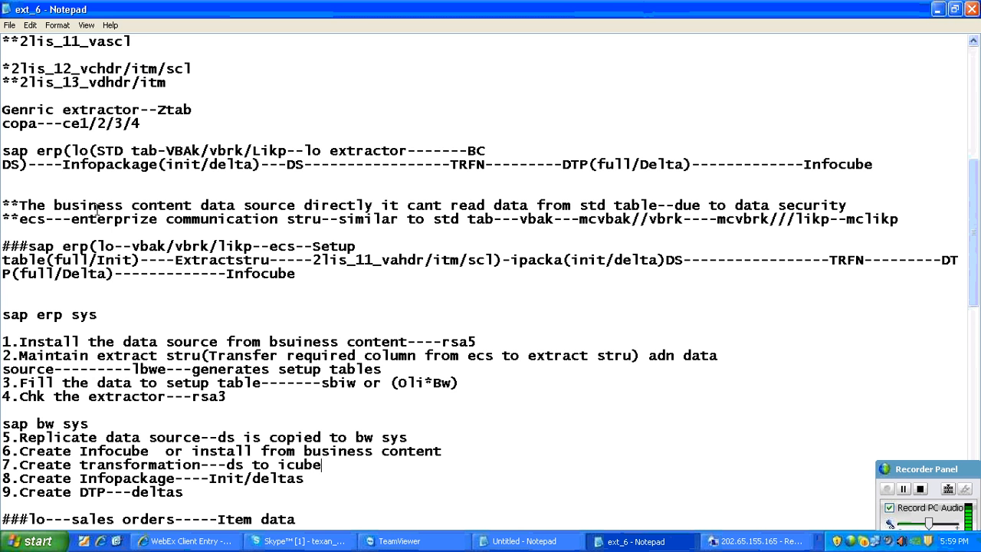
drag(96, 151, 483, 151)
click(260, 194)
scroll(129, 120, down, 3)
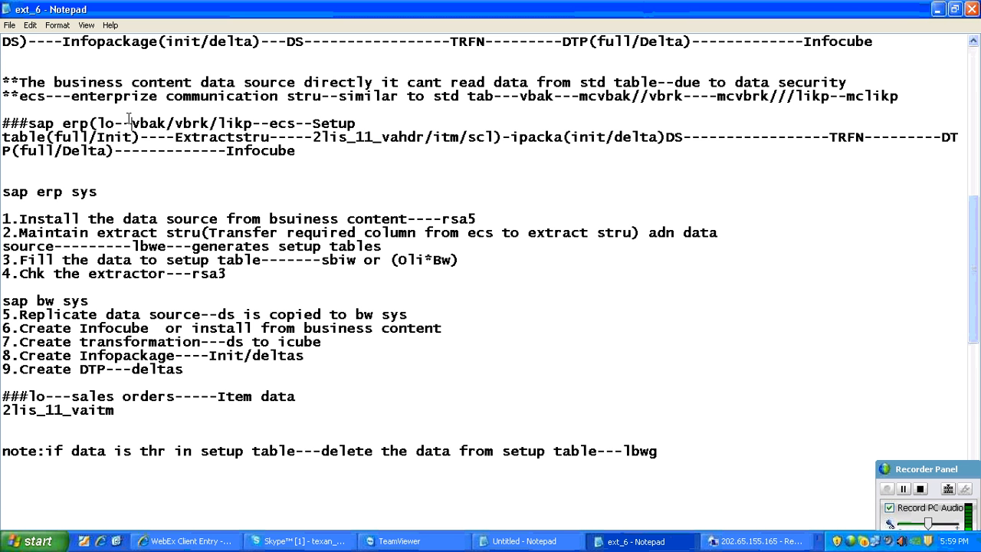
drag(129, 123, 355, 122)
drag(139, 137, 3, 137)
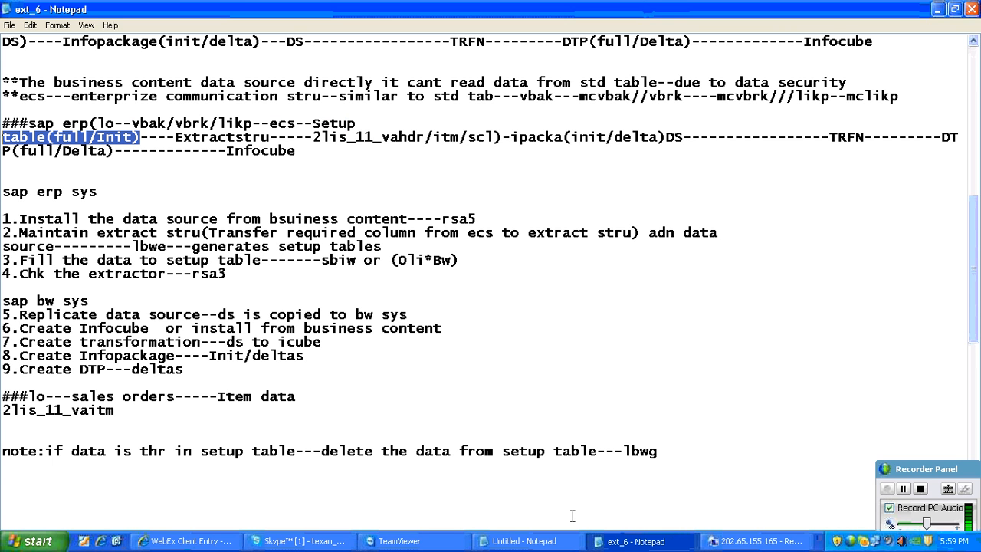
click(321, 260)
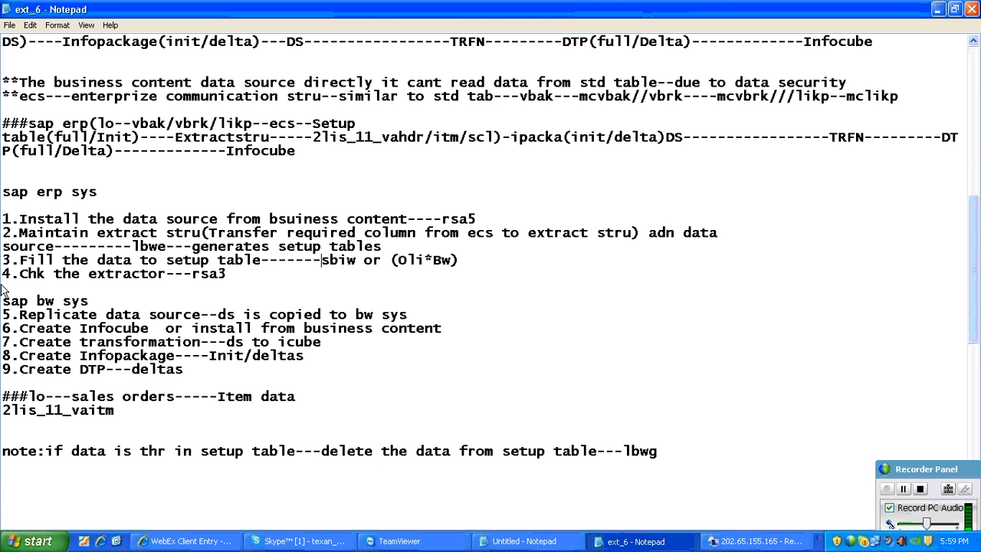
drag(19, 260, 312, 246)
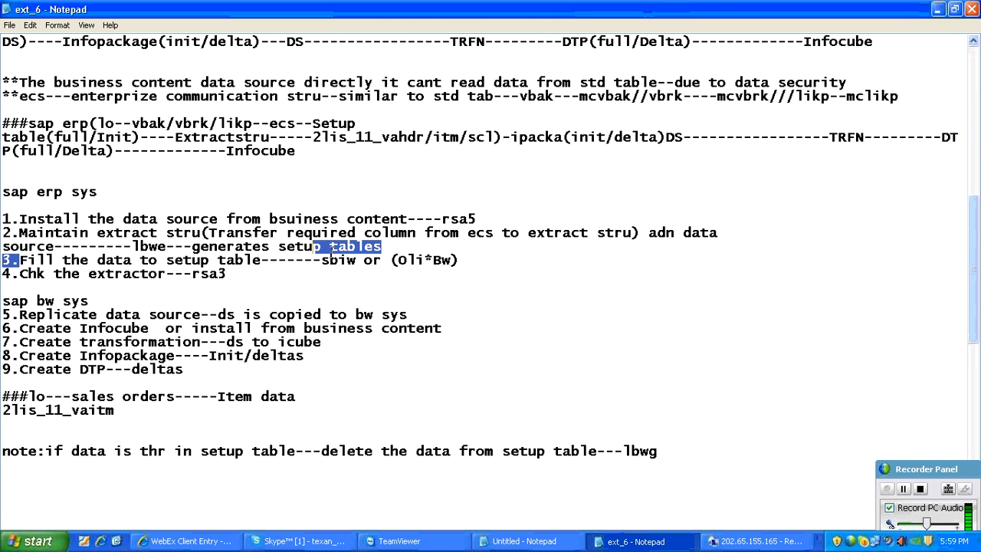
drag(20, 260, 458, 260)
drag(227, 274, 19, 286)
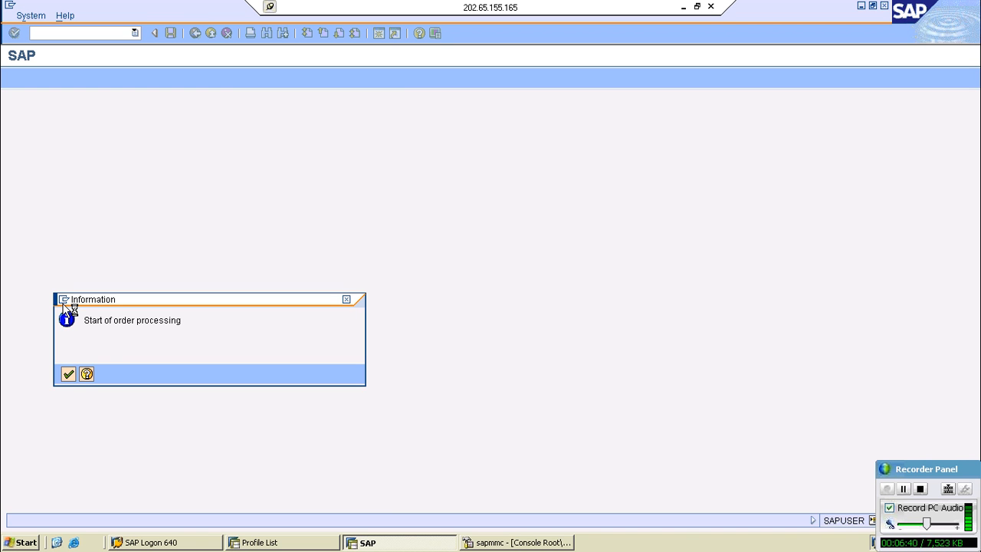
- Open the Extractor Checker in another session of the remote SAP system and enter DataSource 2LIS_11_VAITM
key(Return)
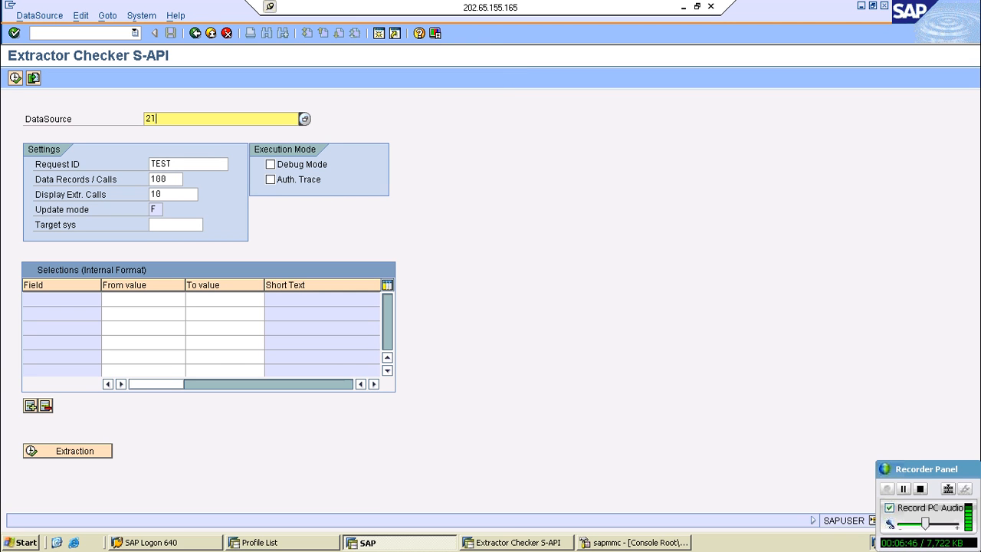
text(is_11)
text(_vaitm)
key(Return)
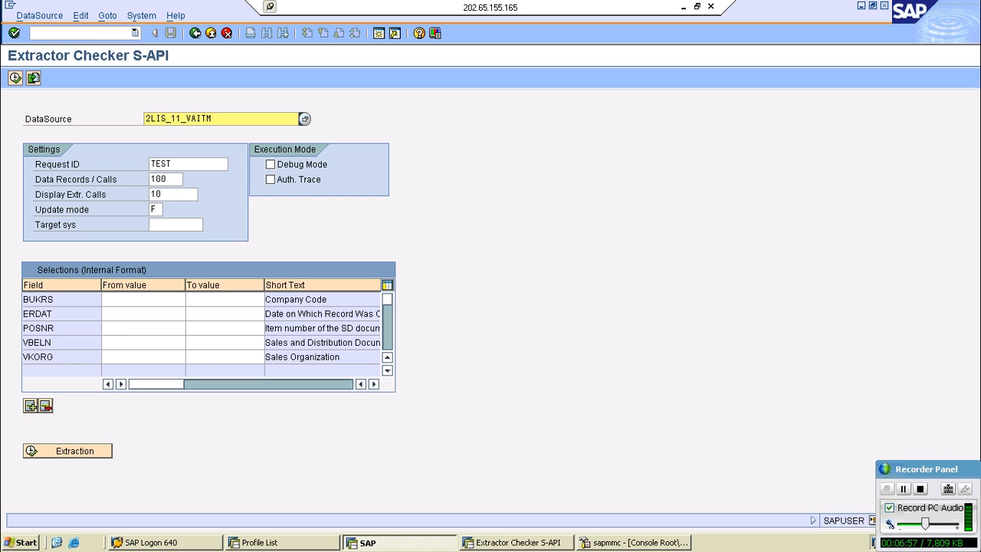
- Set Display Extr. Calls to 1000 and start the test extraction for the DataSource
click(13, 80)
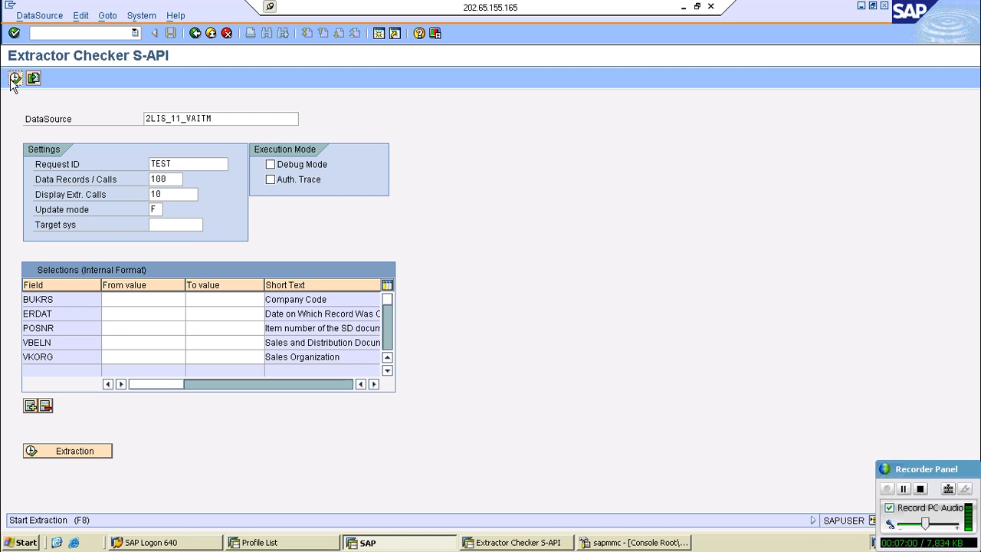
drag(25, 113, 171, 186)
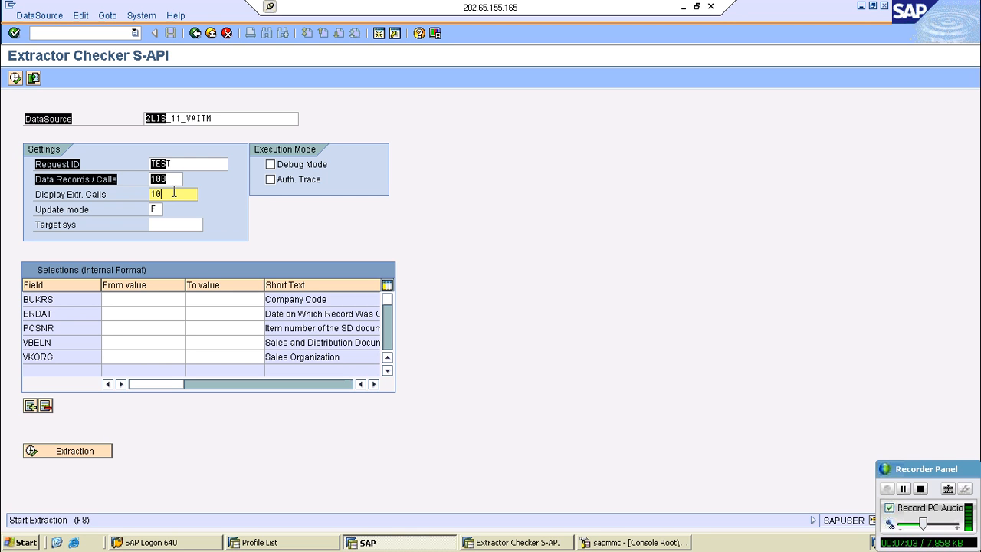
text(000)
key(BackSpace)
click(19, 83)
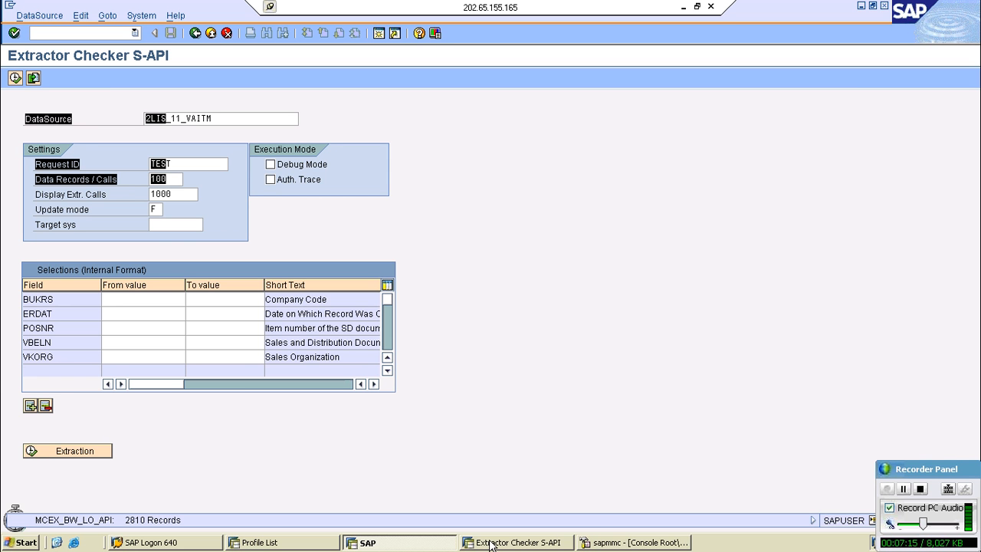
- Check the setup run's session, return to the Extractor Checker to acknowledge the extraction result, and run the extraction again
click(398, 546)
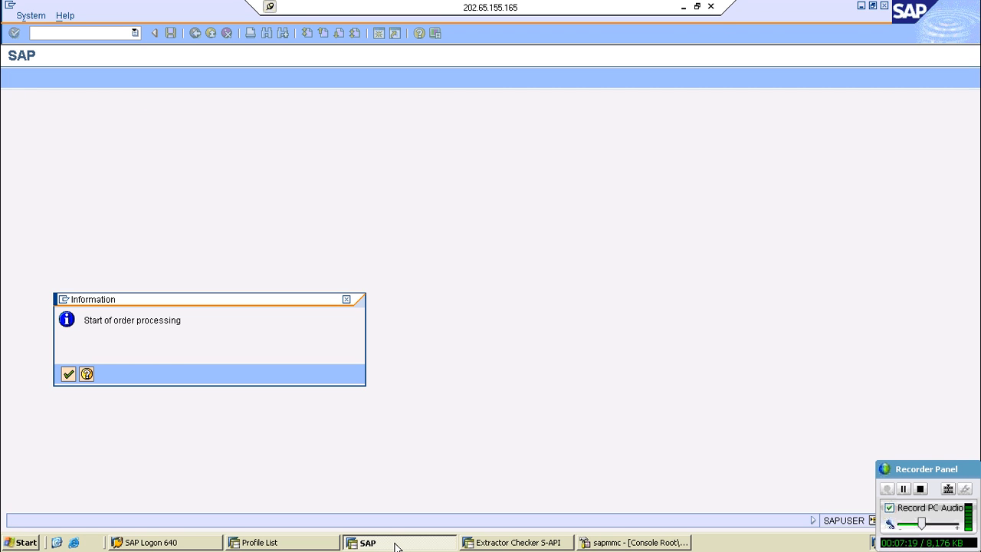
click(486, 543)
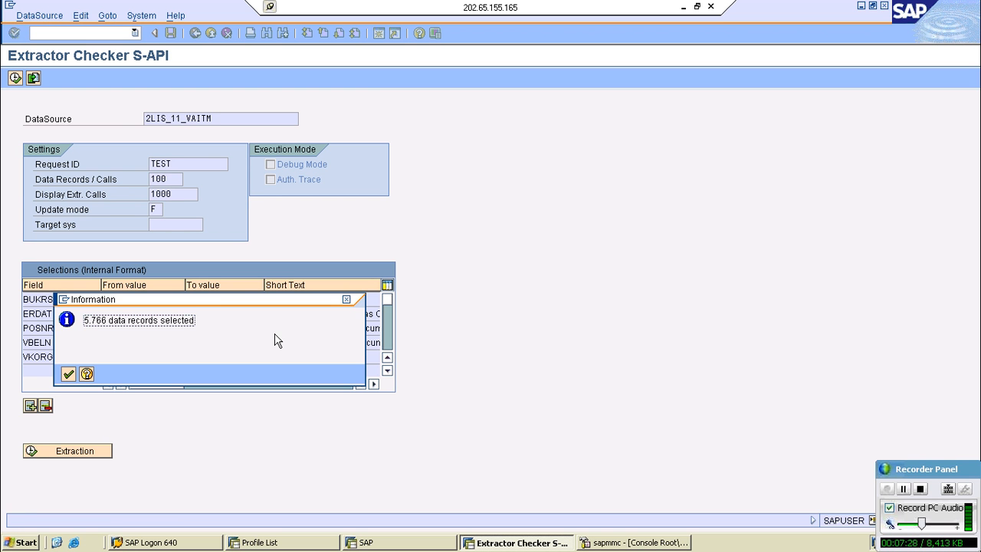
click(68, 374)
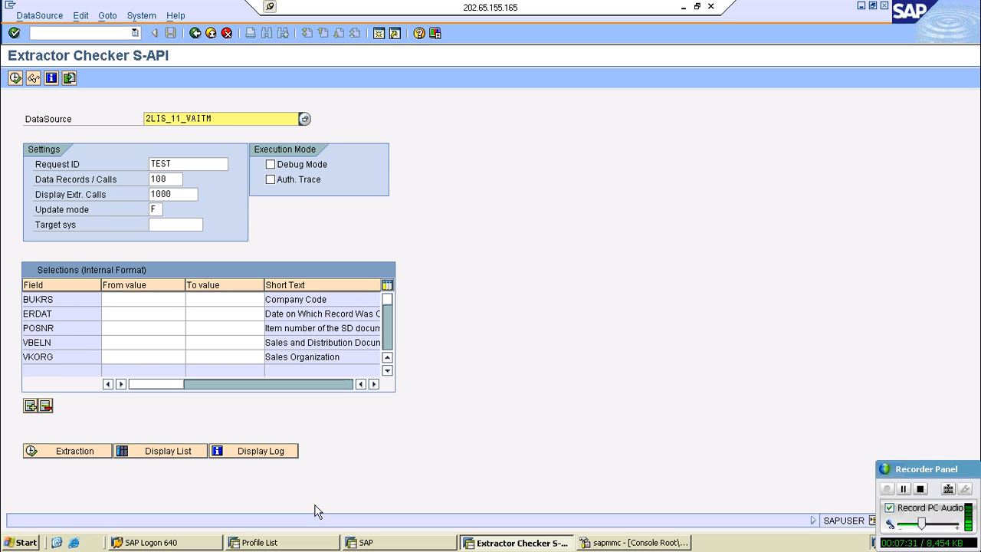
click(69, 452)
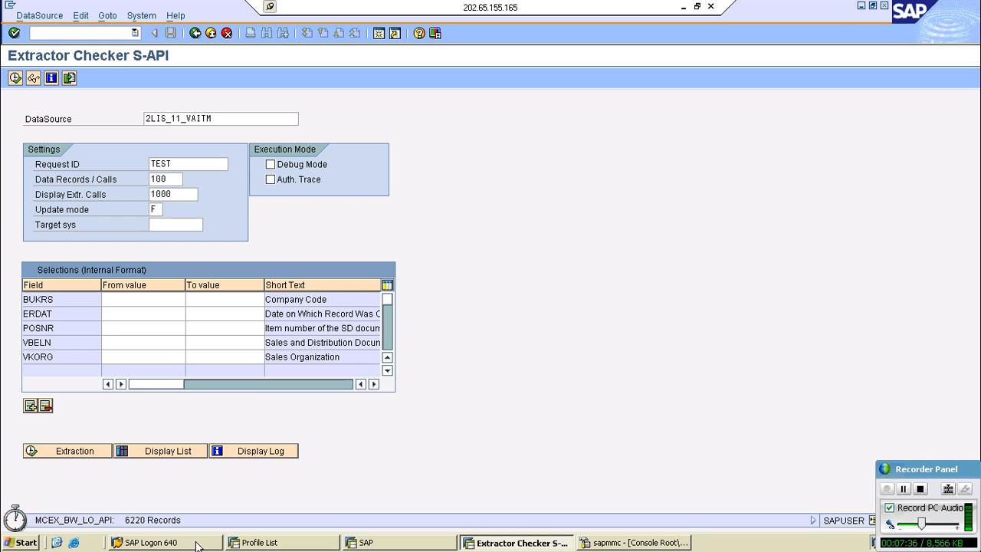
- Switch to sapmmc, display the ABAP WP Table of sapdev 3, send Kill (signal KILL) to UPD work process 4, and refresh the list
key(alt+Tab)
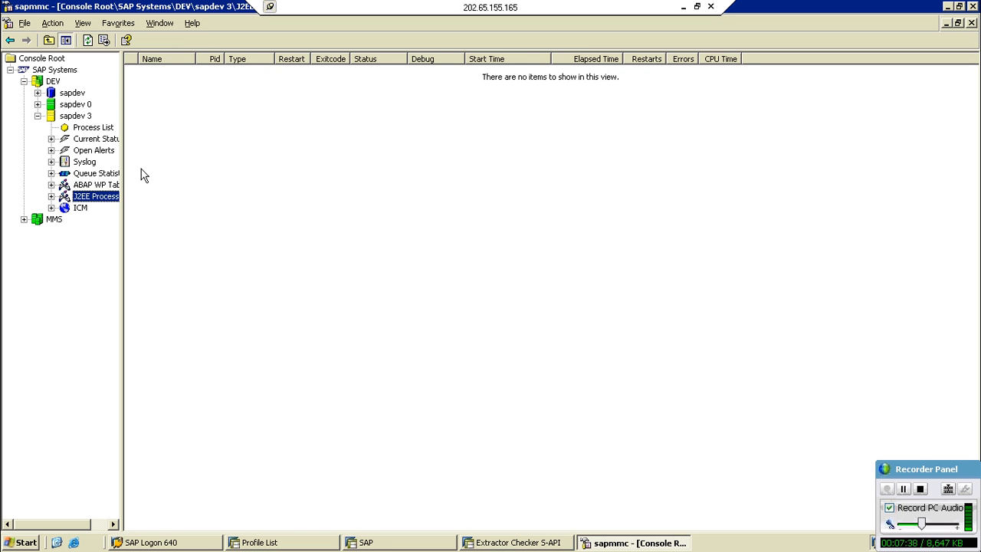
key(Up)
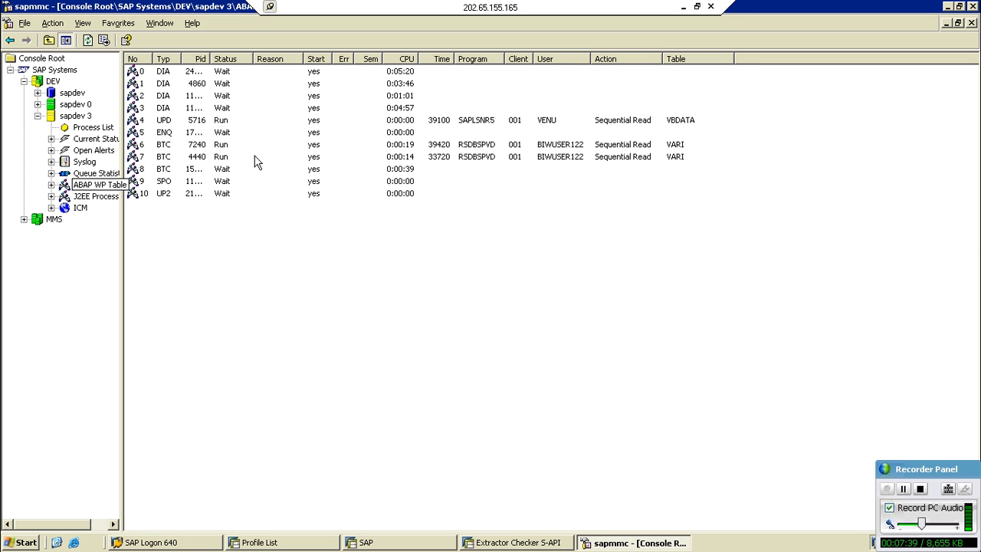
right_click(464, 123)
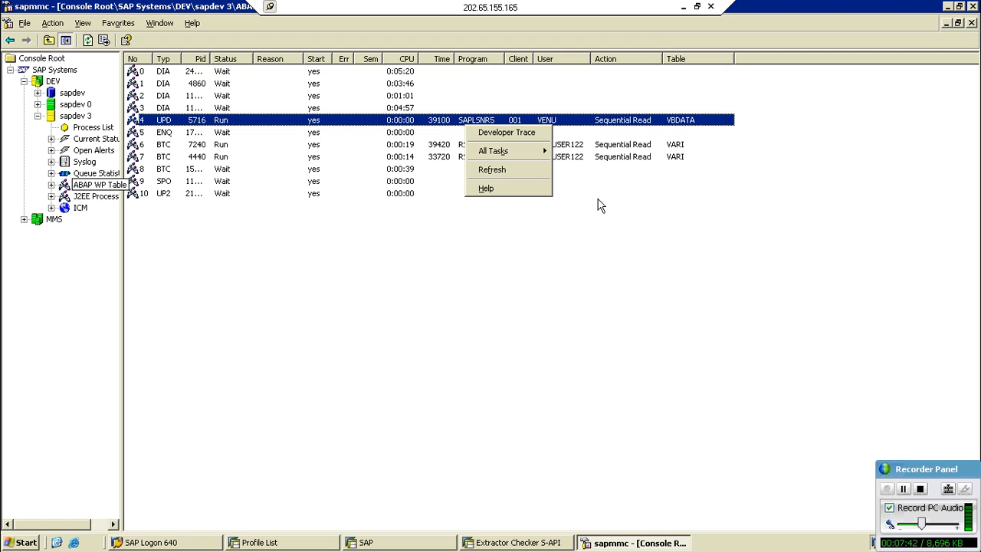
mouse_move(539, 157)
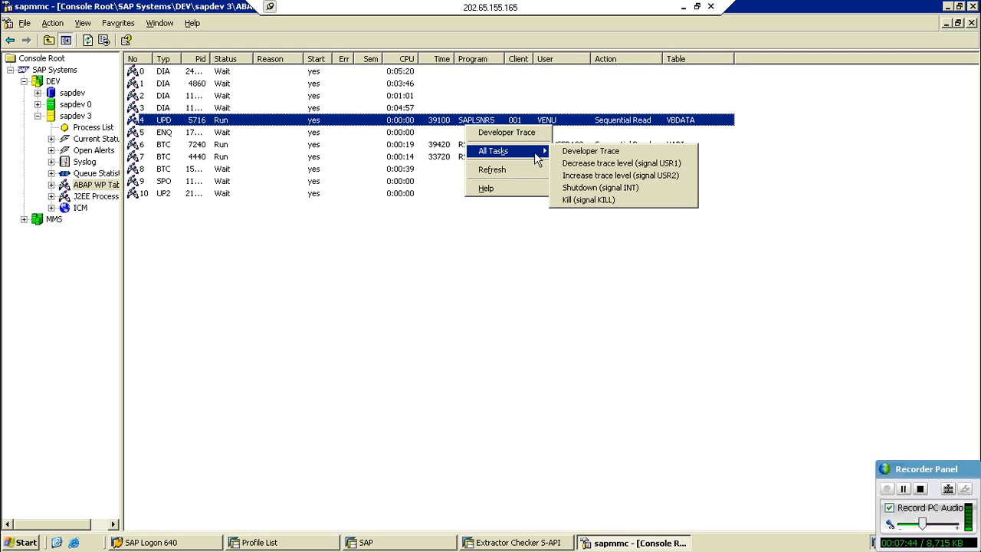
click(570, 201)
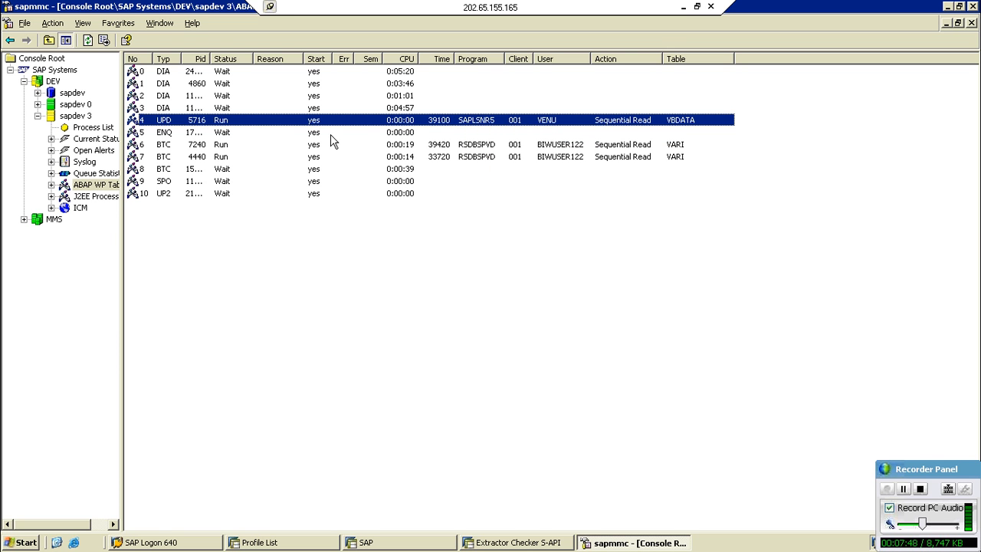
click(89, 41)
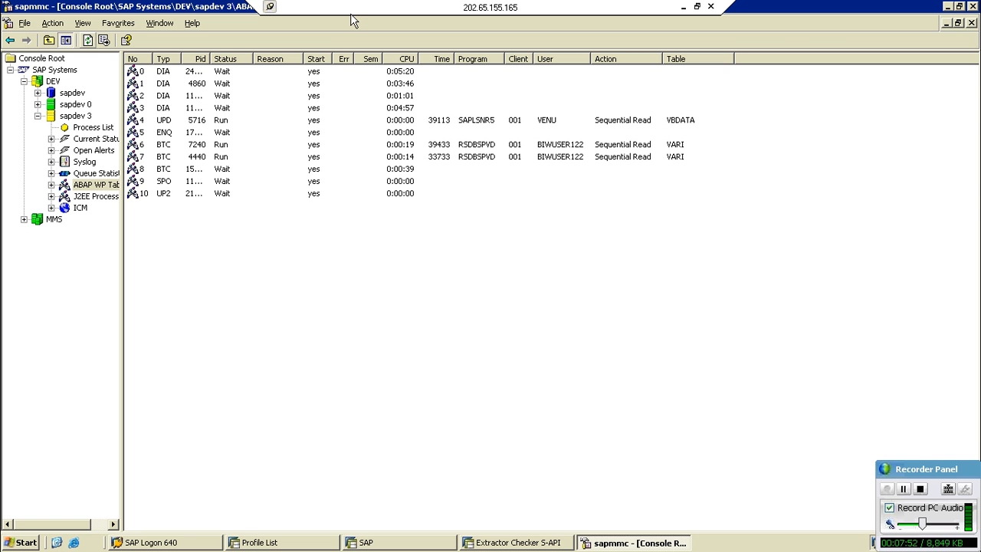
- Check the setup run's session in the remote system, acknowledge the extraction result in the Extractor Checker, and rerun the test extraction for 2LIS_11_VAITM
click(683, 7)
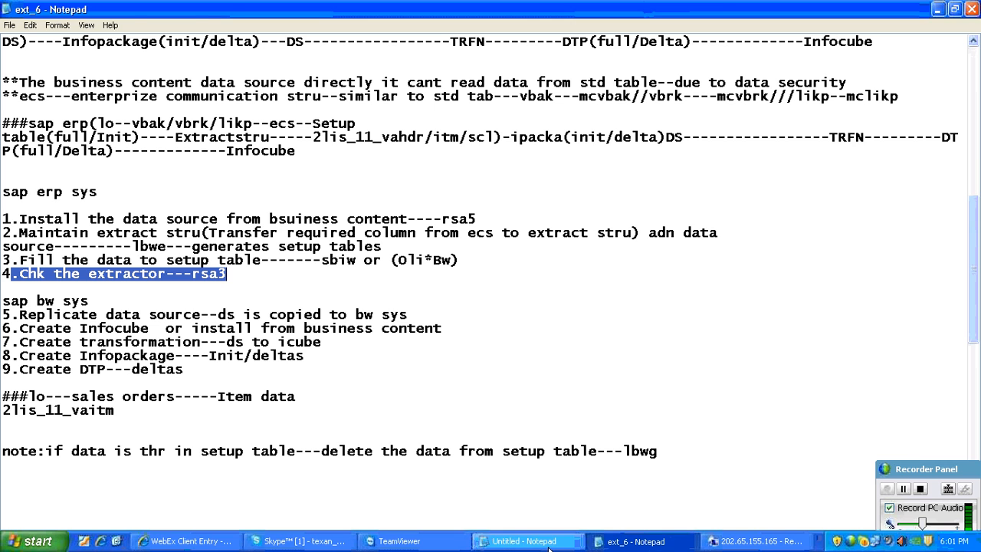
click(754, 542)
click(375, 542)
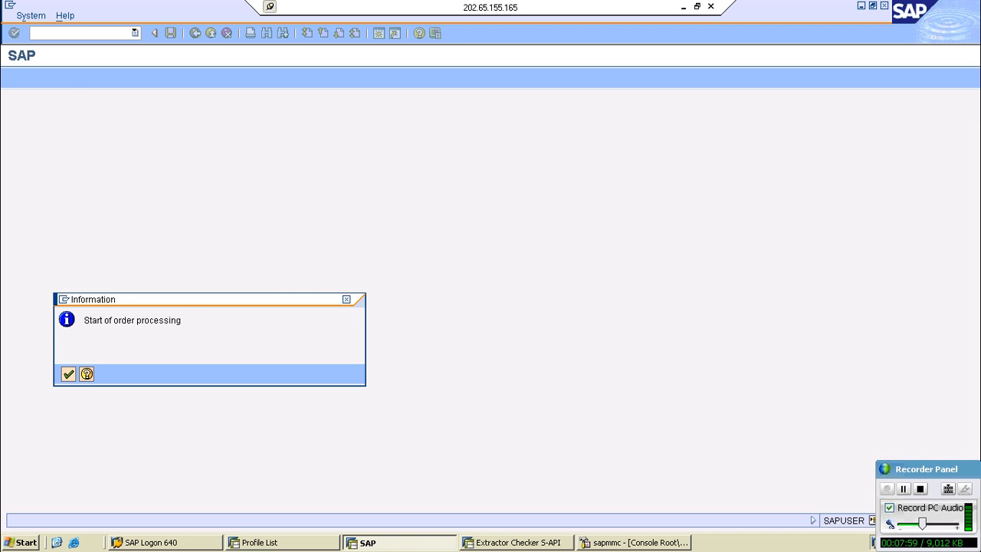
click(517, 541)
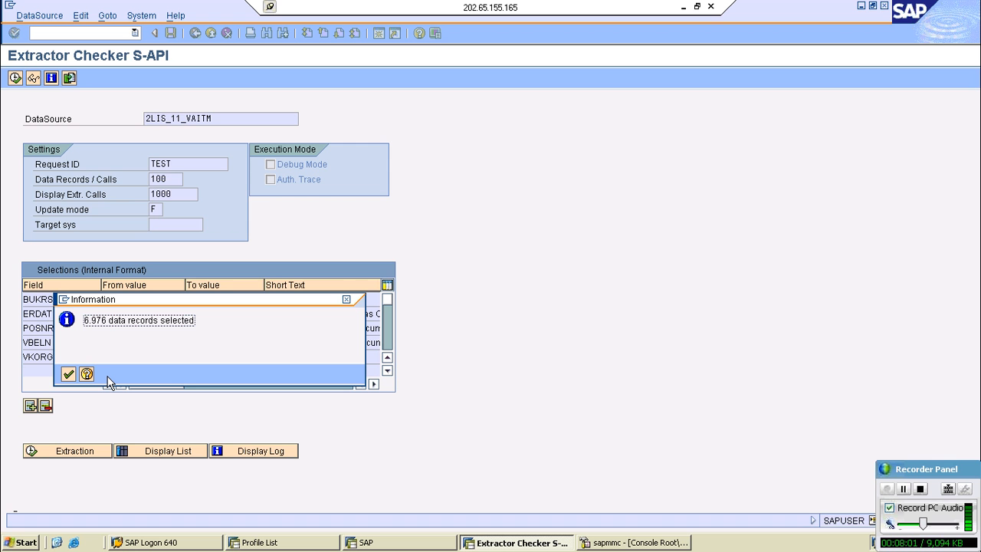
click(67, 374)
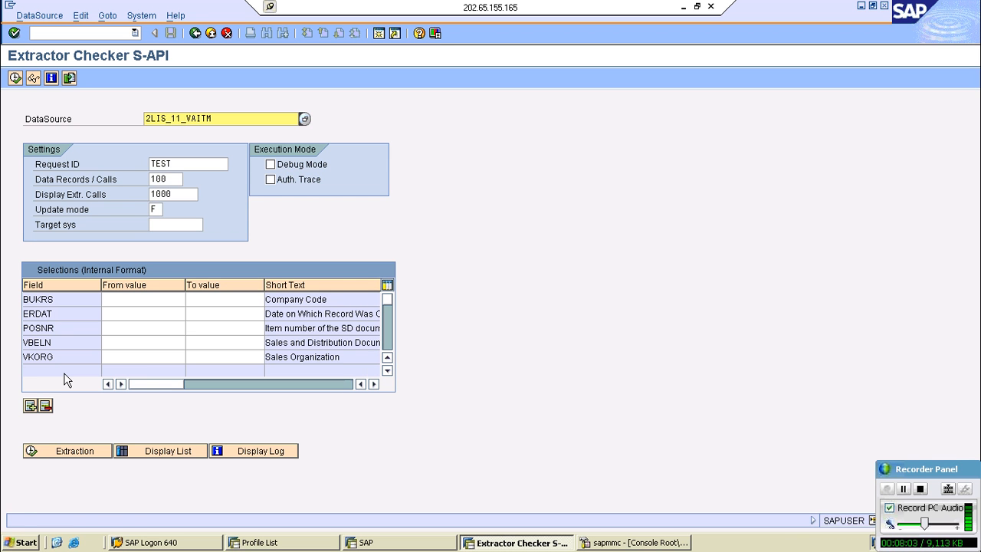
click(75, 449)
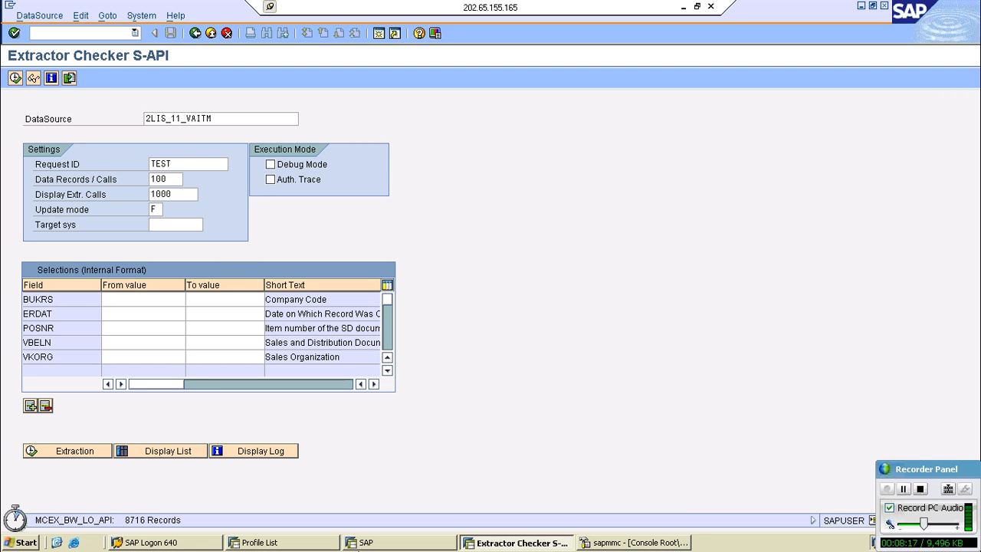
- Refresh the ABAP WP Table in sapmmc, send Kill (signal KILL) to BTC work process 6, and refresh the list
click(634, 545)
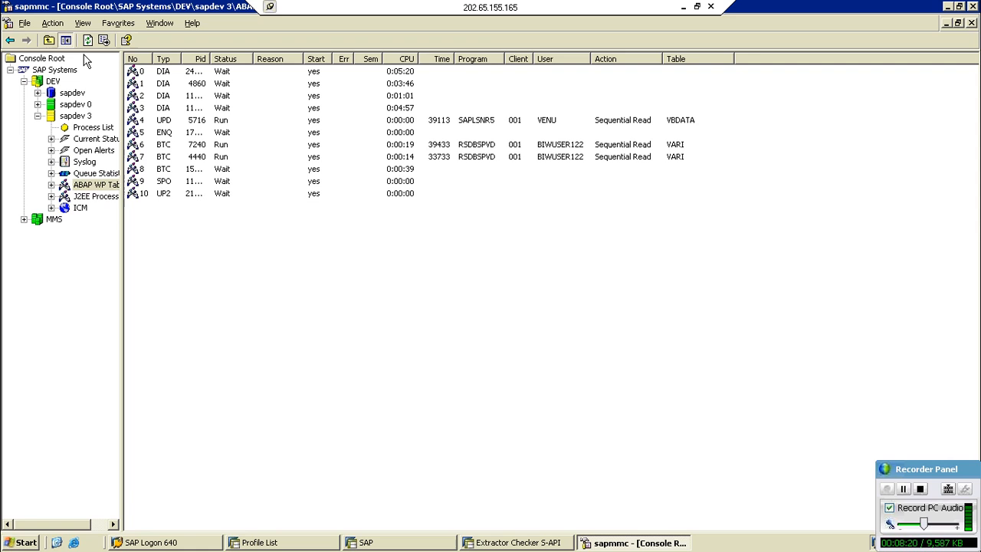
click(87, 41)
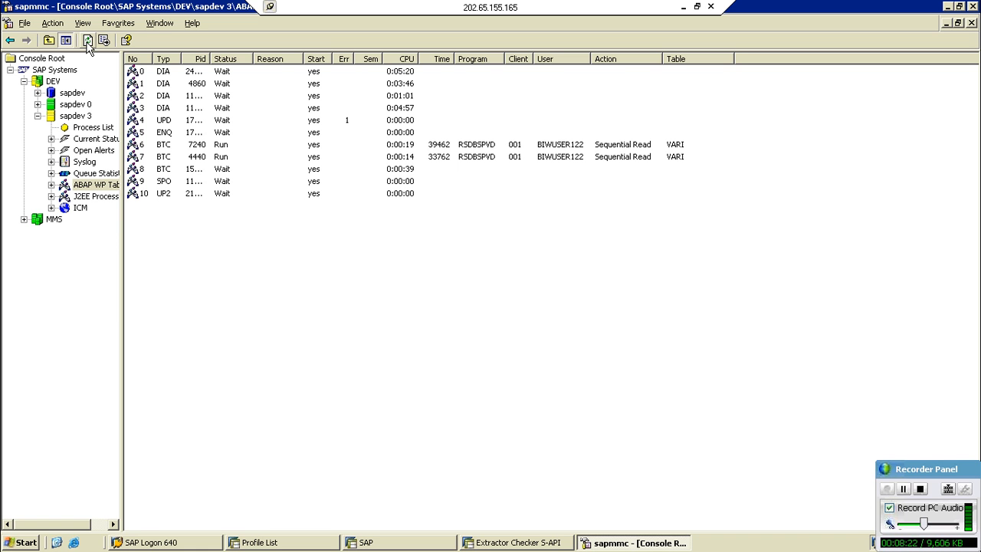
right_click(460, 144)
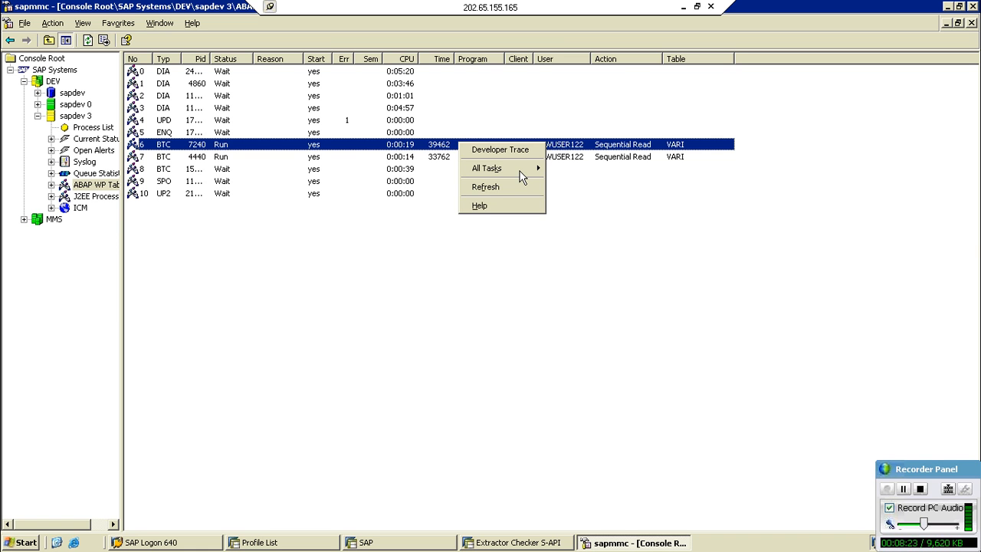
click(588, 222)
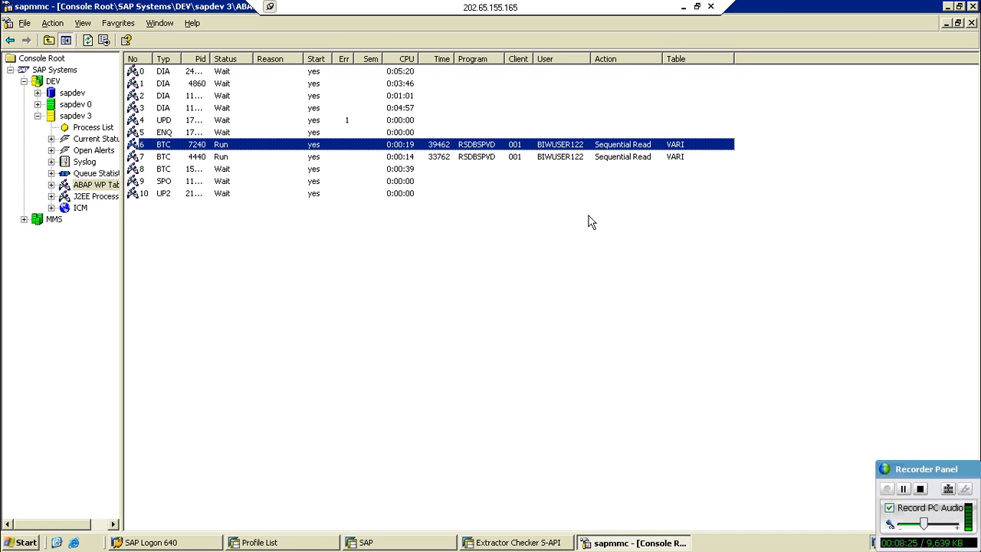
click(88, 41)
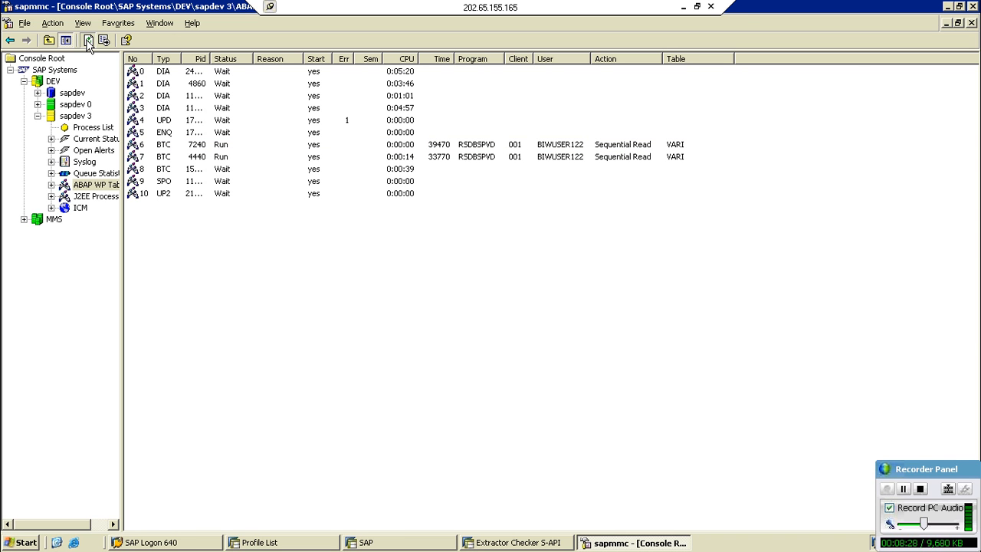
- Check on the order setup run's session, dismiss the Extractor Checker's extraction result, and repeat the test extraction
click(683, 7)
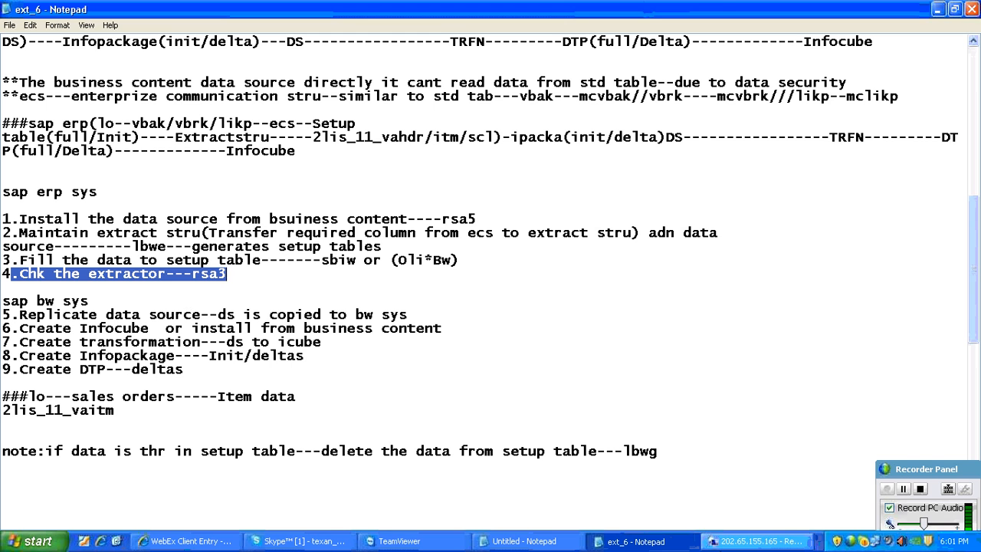
click(758, 541)
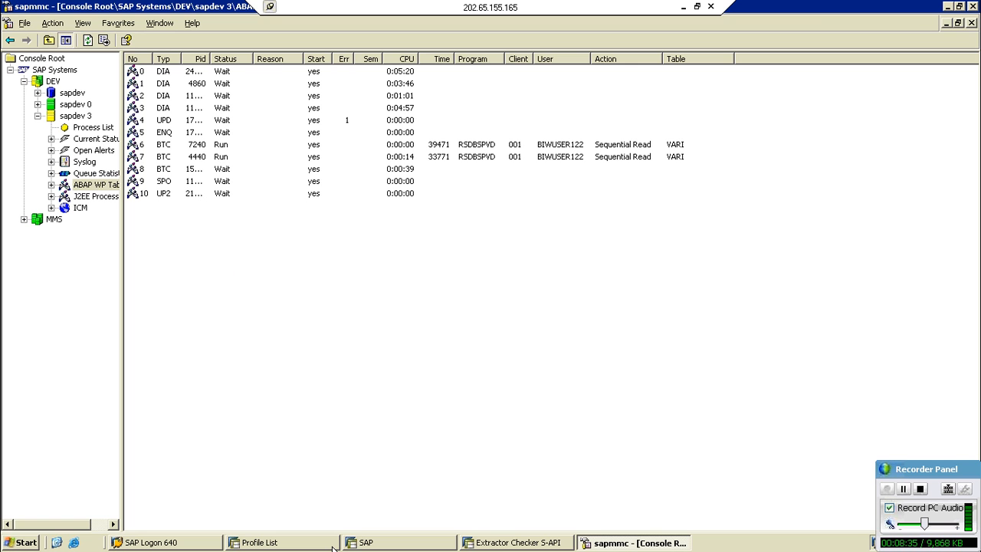
click(366, 543)
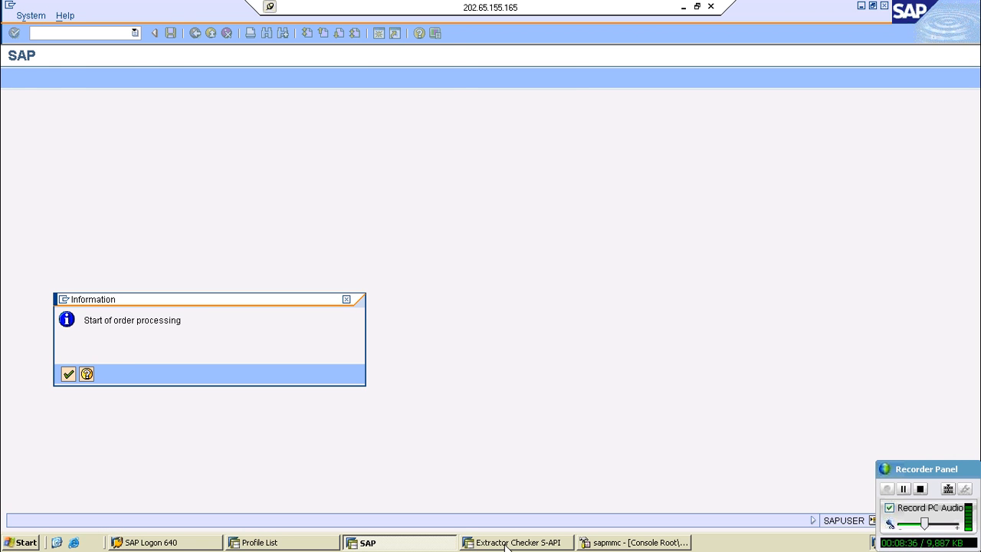
click(507, 543)
click(73, 372)
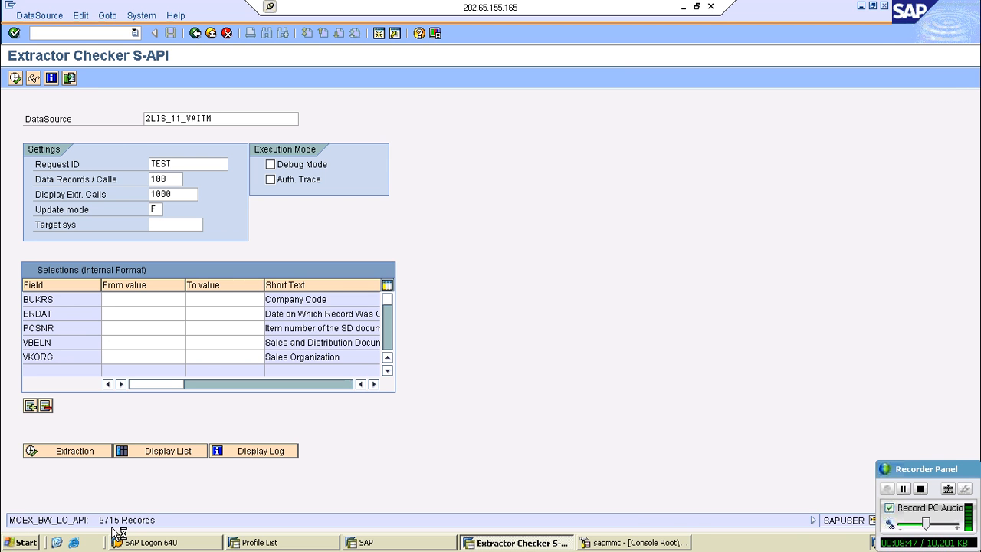
- Return to the work process list in sapmmc, send Kill (signal KILL) to BTC work process 7, and refresh the list
click(640, 542)
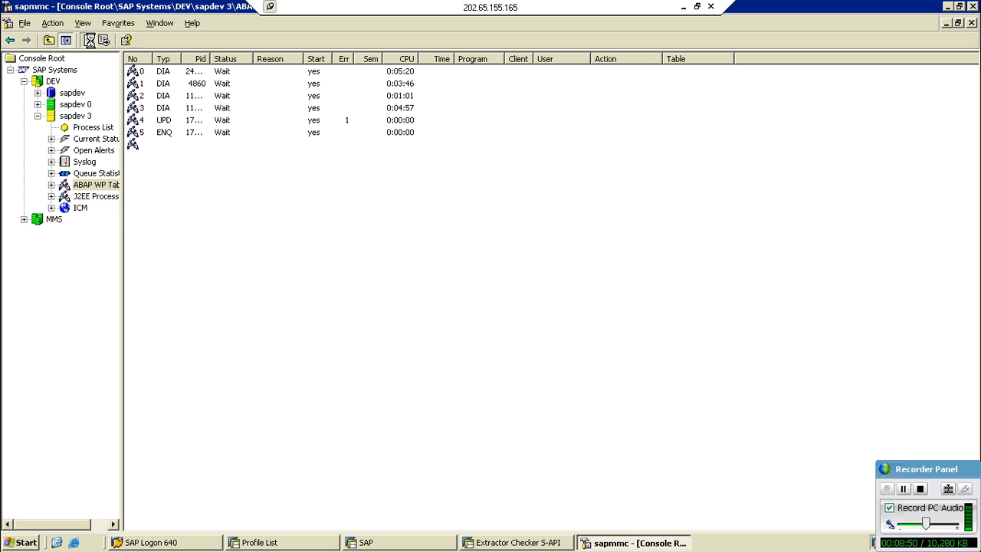
right_click(441, 156)
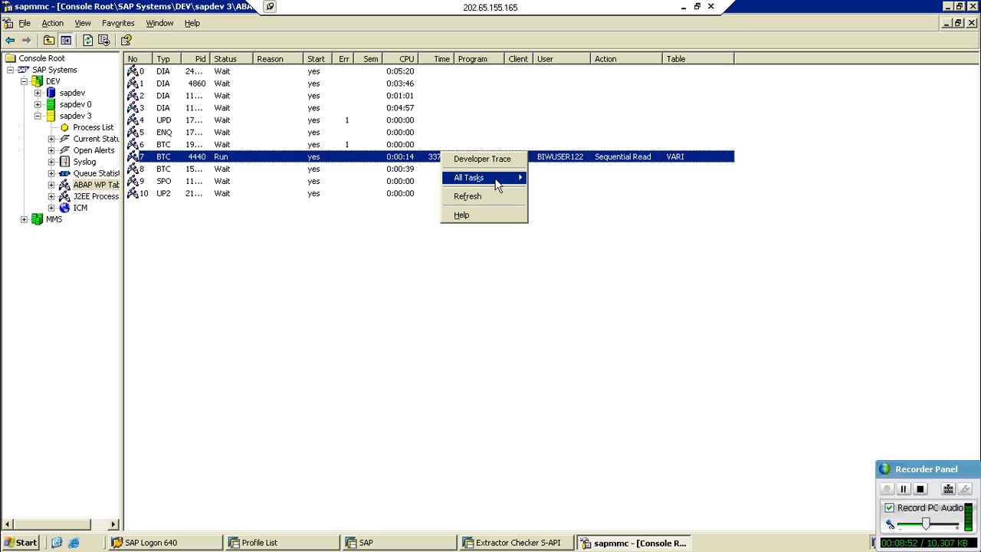
mouse_move(496, 183)
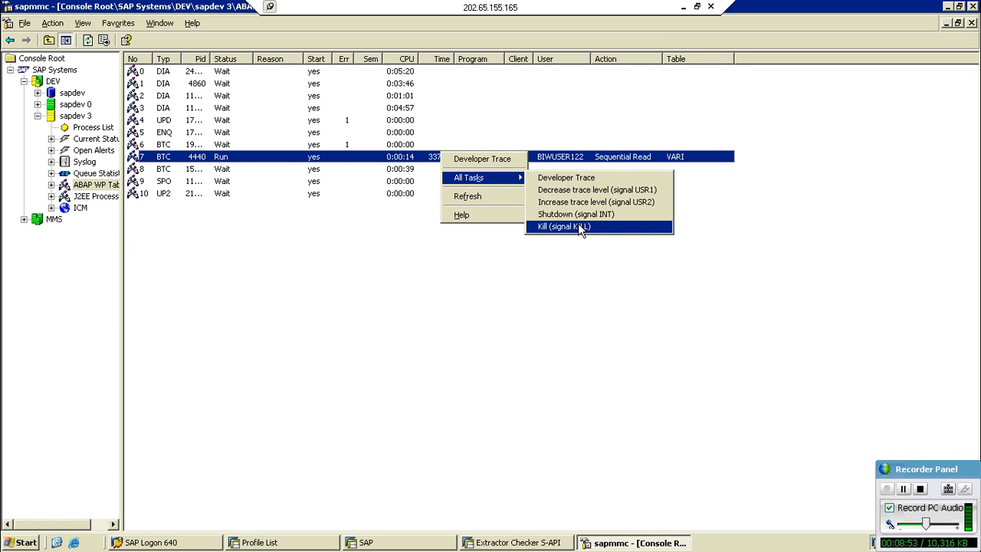
click(581, 227)
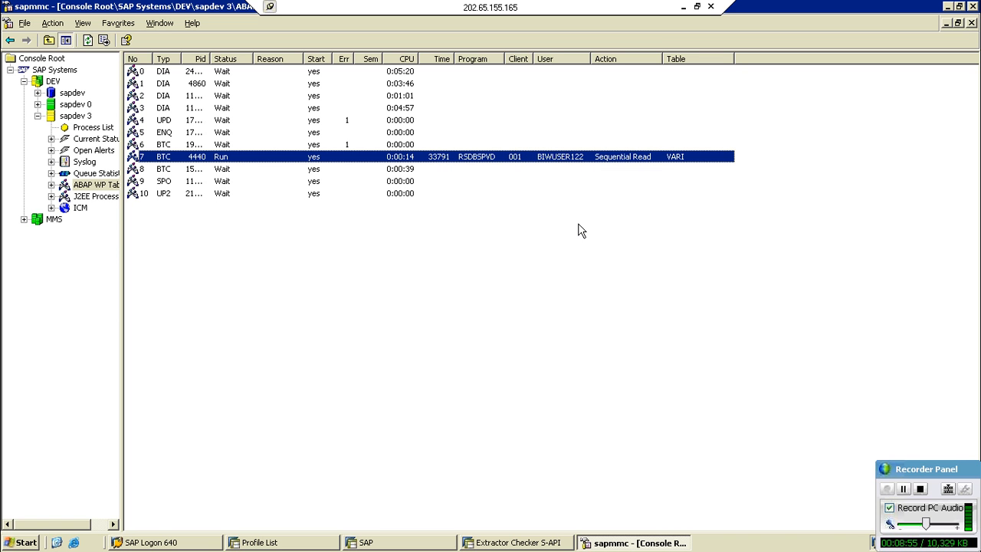
click(88, 41)
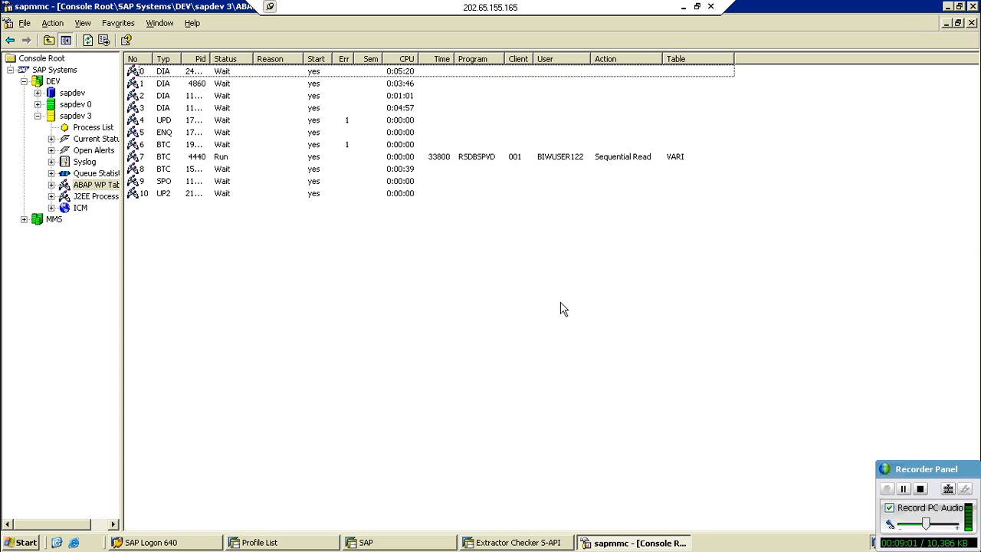
- Check the setup run's progress, acknowledge the Extractor Checker's latest extraction result, and return to the setup run's session
click(401, 542)
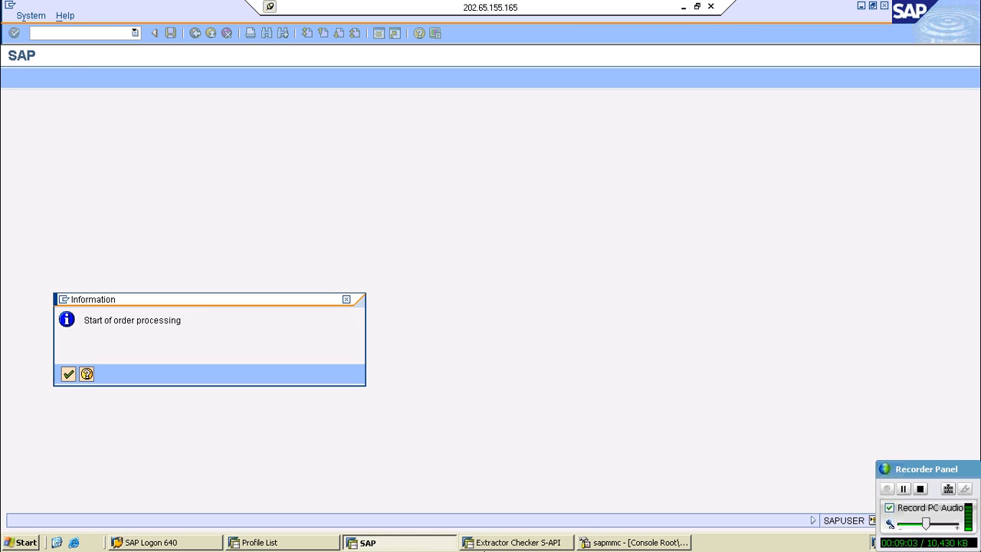
click(510, 543)
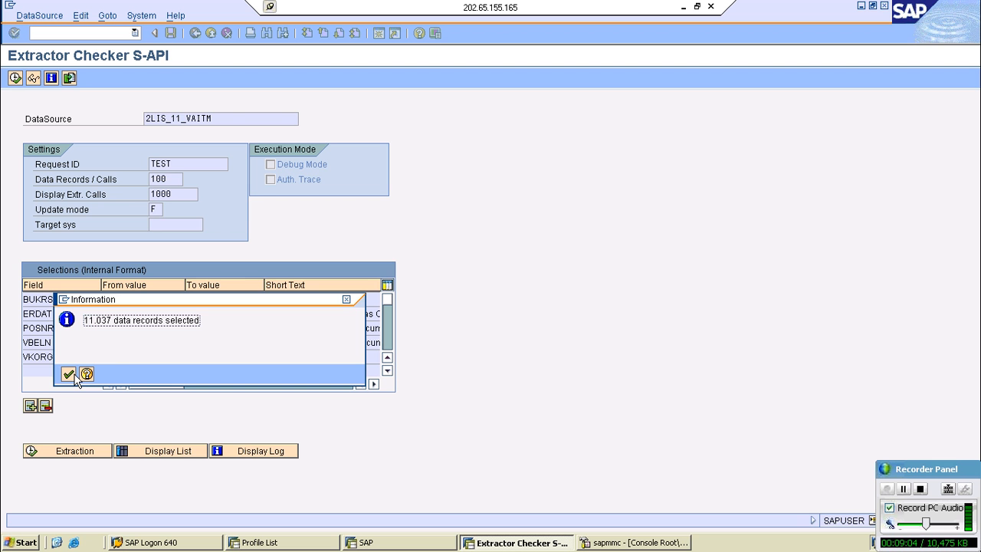
click(71, 373)
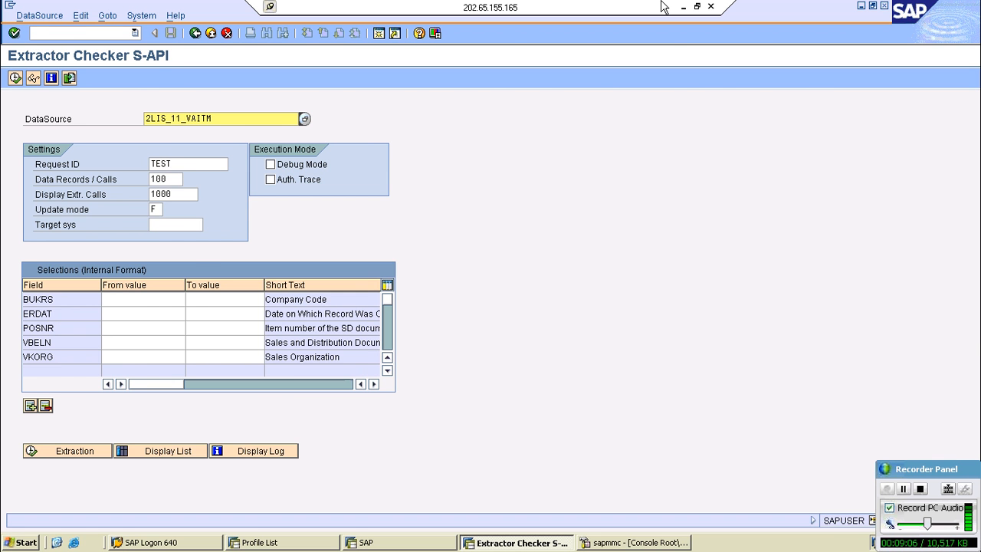
click(683, 6)
click(754, 541)
- Switch to the ext_6 notes in Notepad and highlight step 5, Replicate data source, before minimizing the notes
click(680, 8)
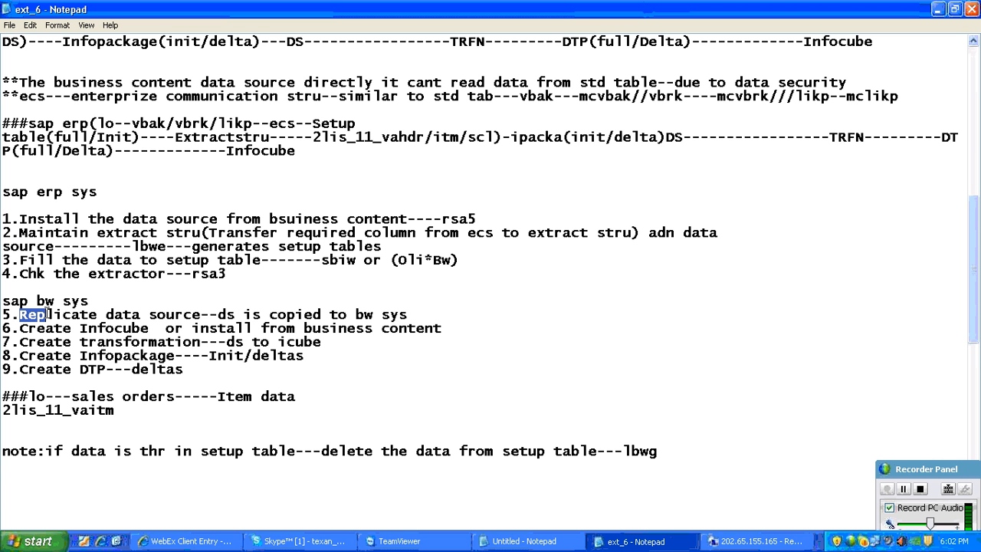
drag(48, 314, 407, 314)
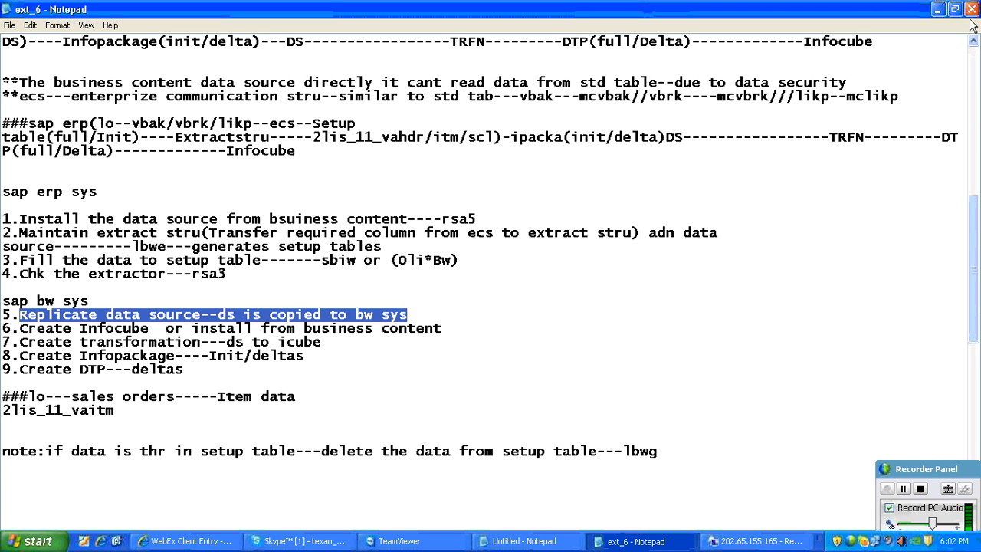
click(938, 9)
right_click(387, 252)
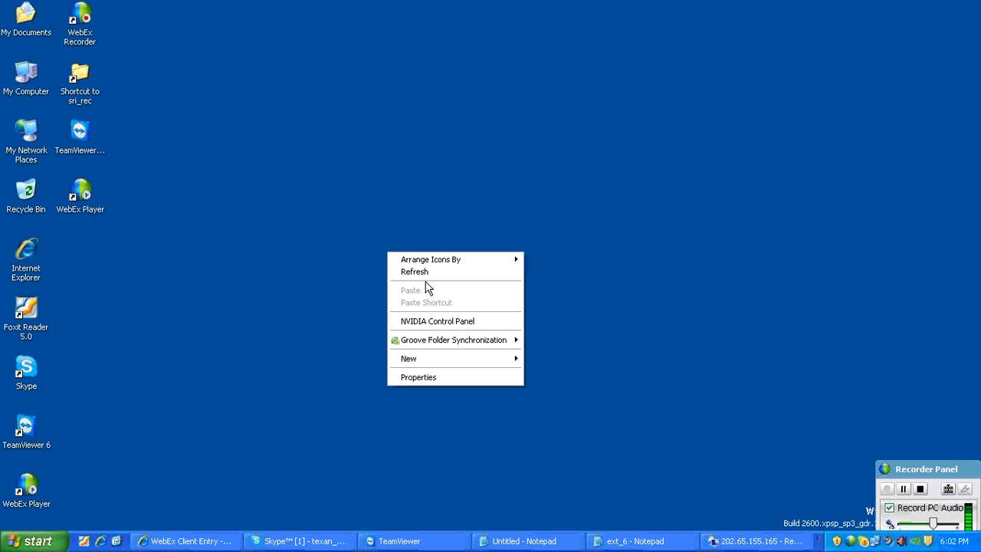
- Return to the remote system, log on to BI SERVER with the user name and account password, and open the Data Warehousing Workbench
click(726, 542)
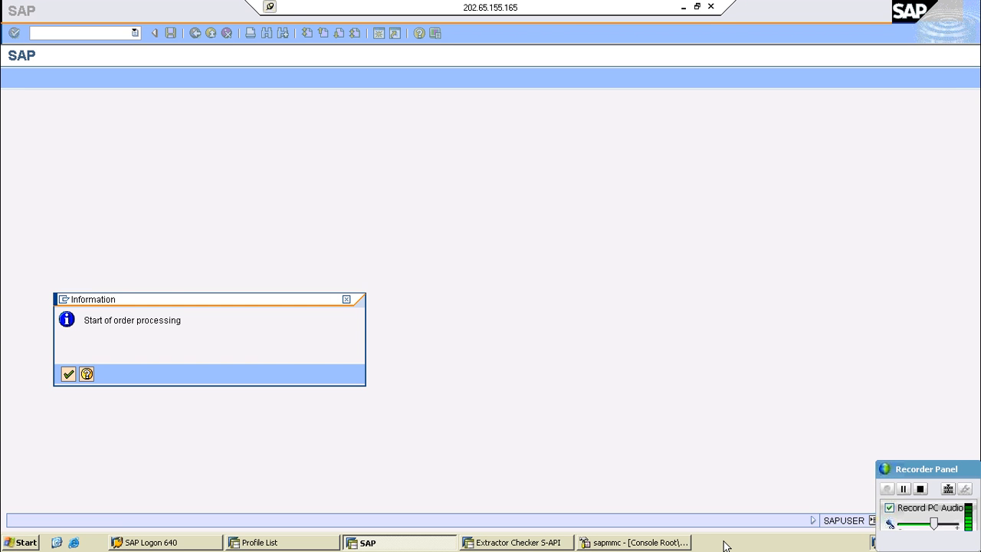
click(151, 542)
double_click(426, 243)
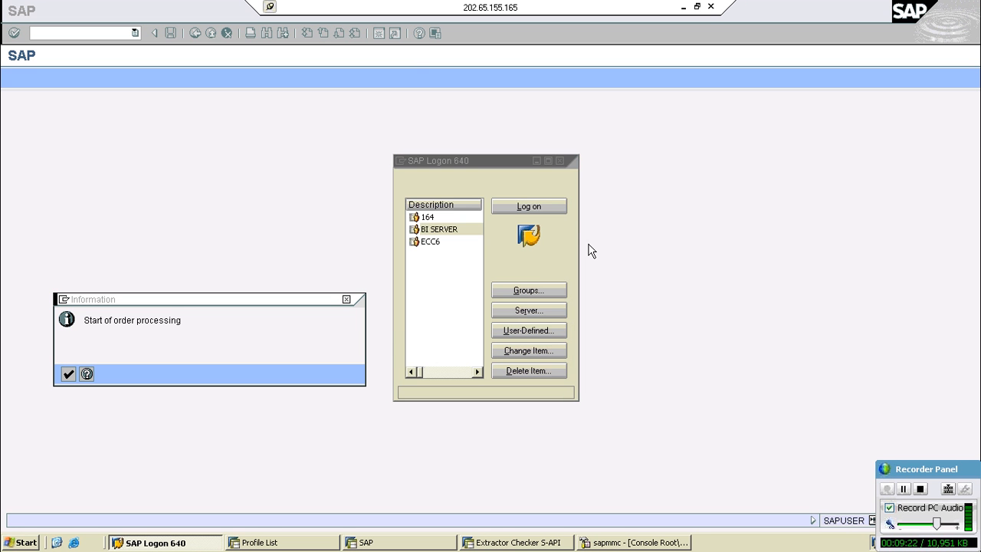
text(s)
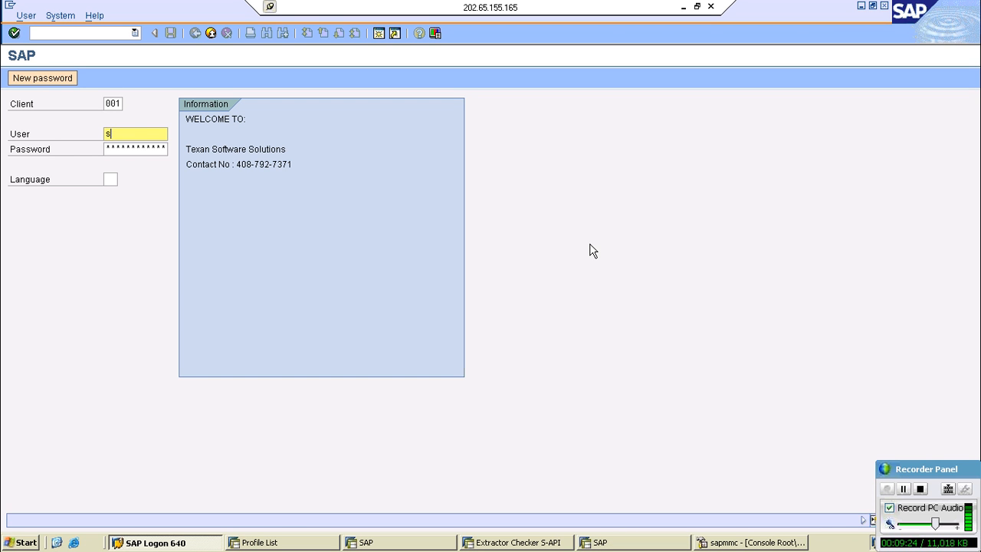
text(apuser)
key(Tab)
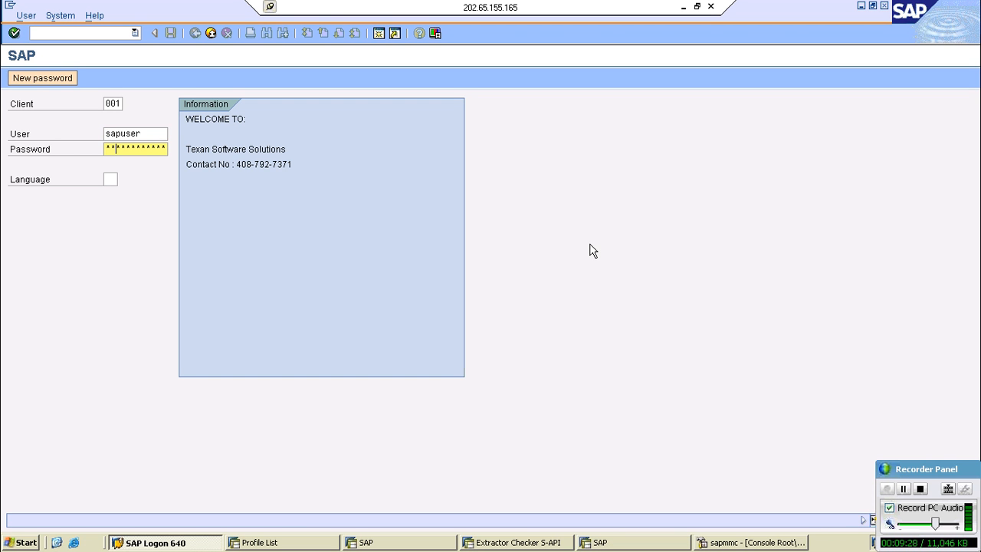
key(Return)
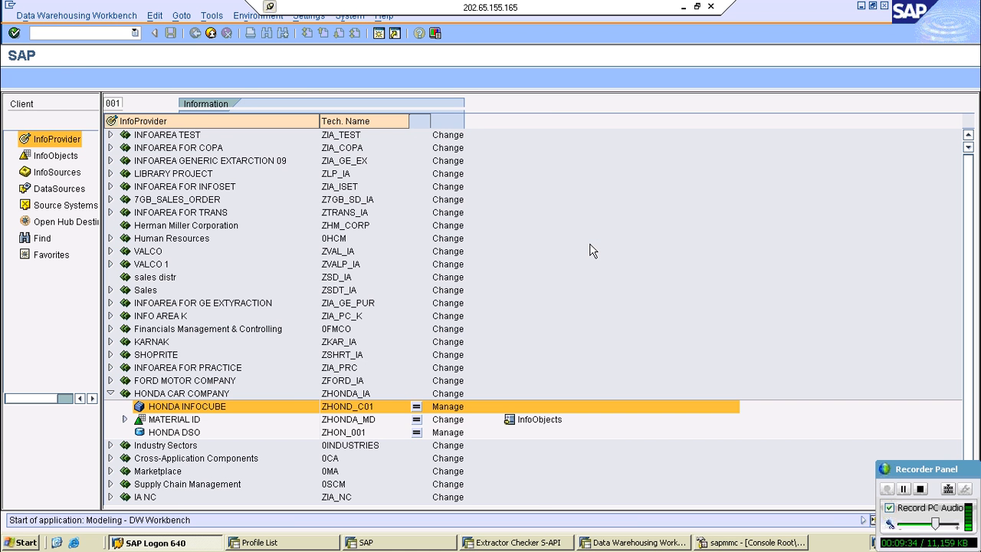
- List the DataSources of source system MMSCLNT800 and browse the Sales and Distribution application component
click(65, 206)
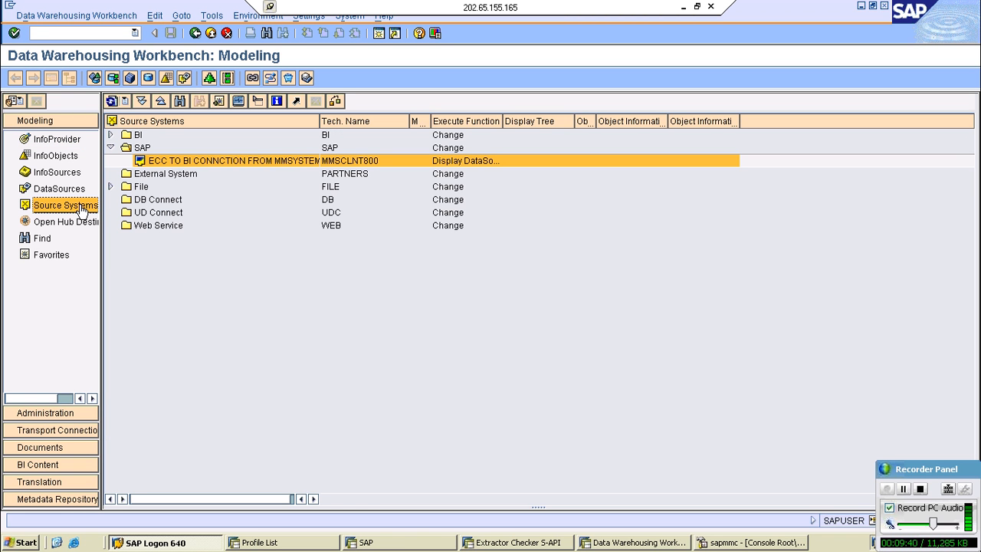
click(473, 161)
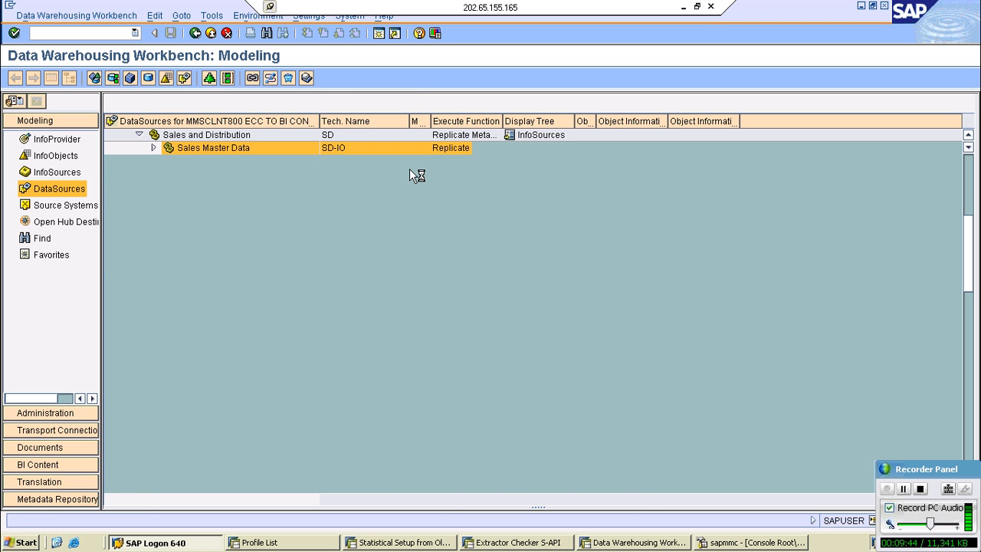
click(152, 148)
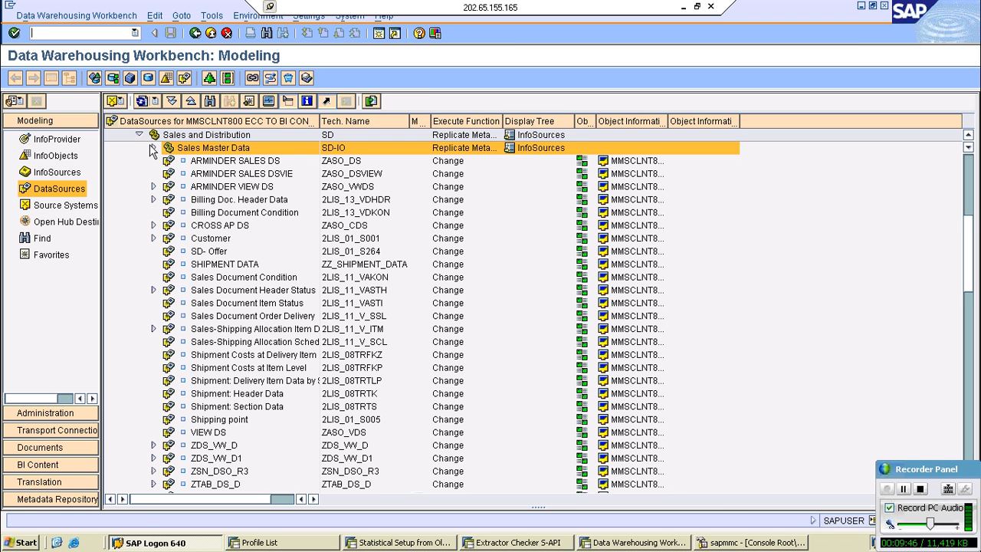
click(217, 162)
scroll(222, 175, down, 1)
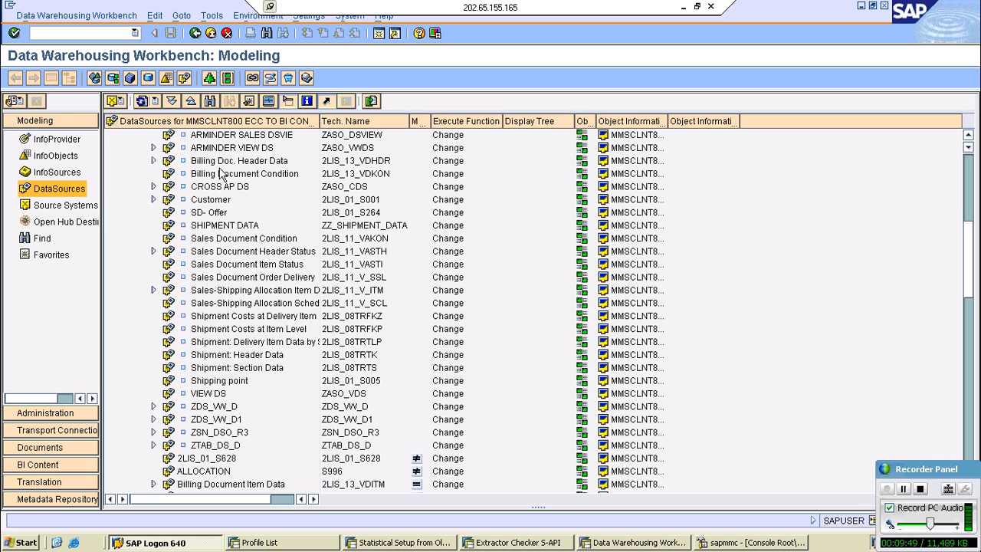
scroll(221, 175, down, 2)
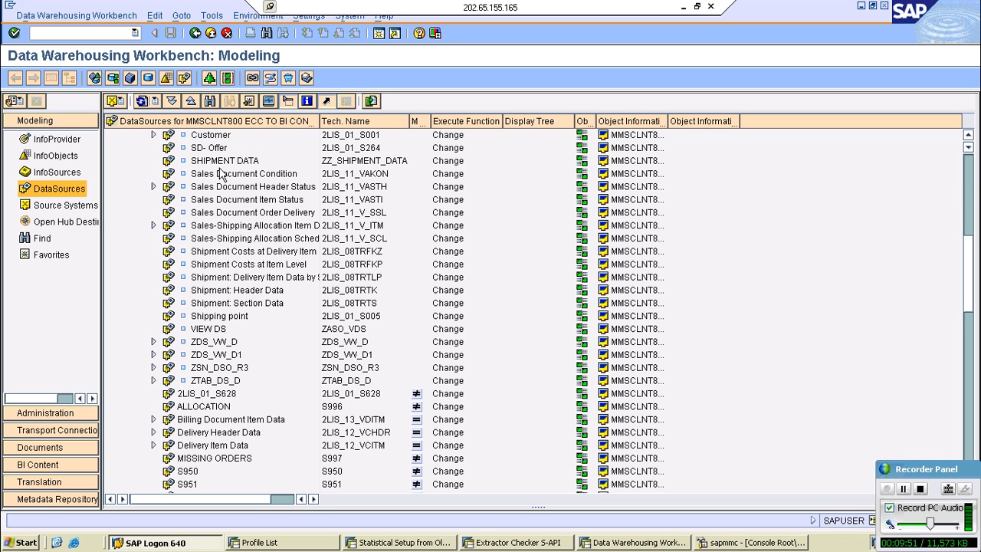
scroll(222, 175, up, 4)
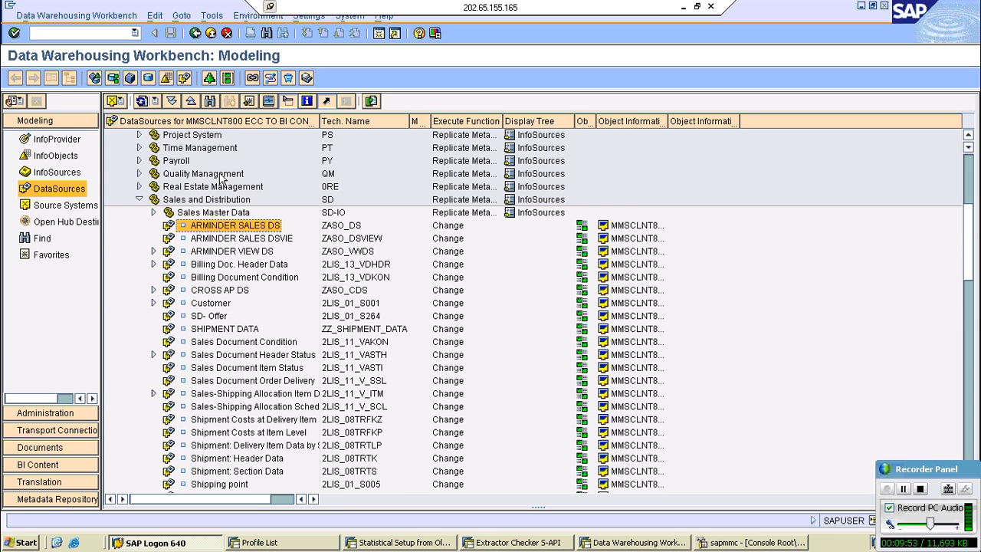
scroll(222, 179, up, 1)
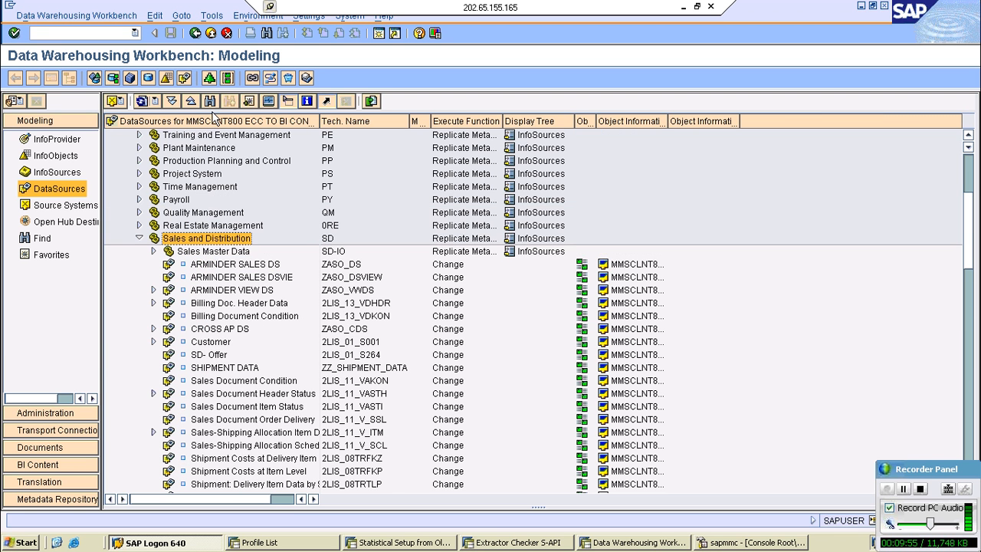
- Search the DataSource tree for 2lis_11_vaitm in technical names and descriptions
click(209, 100)
text(2l)
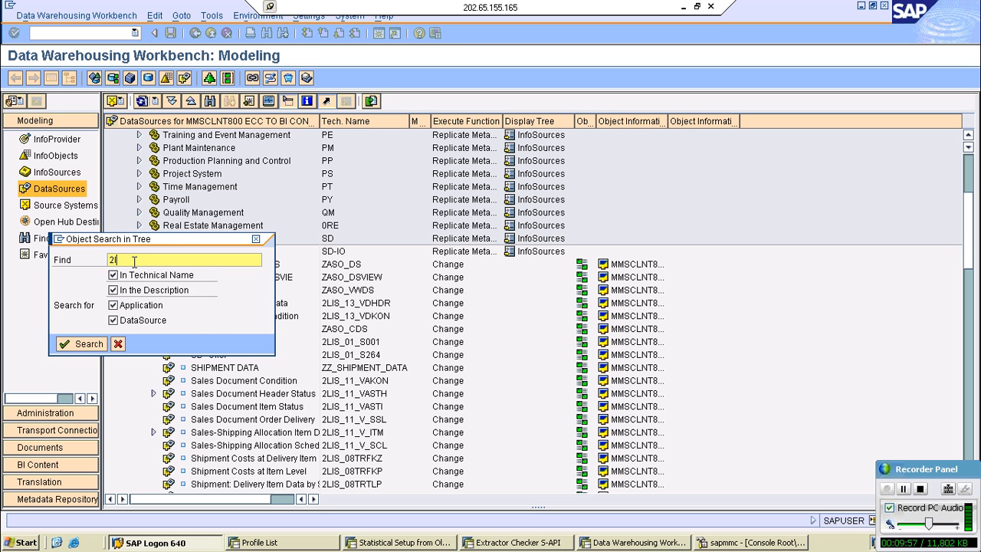
text(is_11_vaitm)
key(Return)
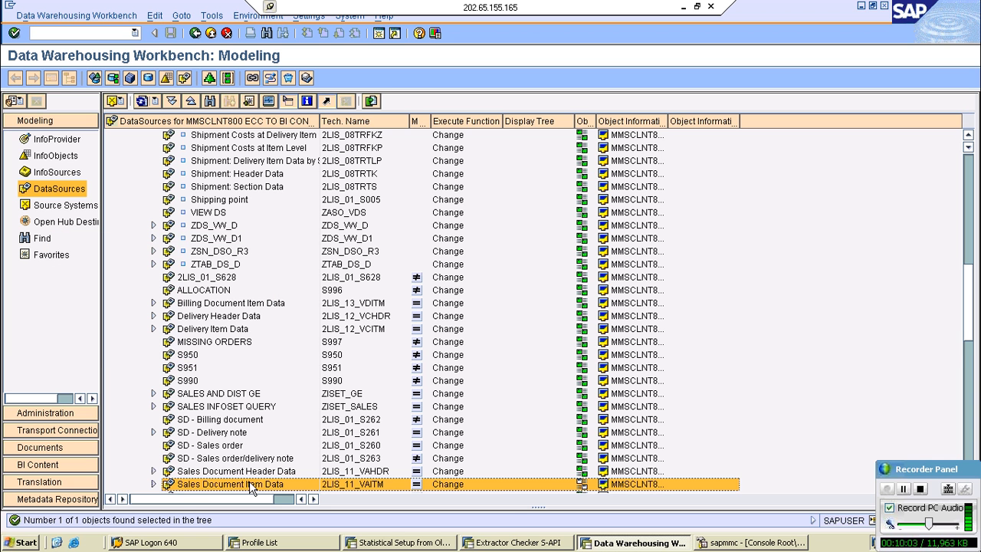
- Expand Sales Document Item Data and its Dataflow Upwards to examine the targets of each data transfer process and transformation
click(251, 487)
scroll(251, 488, down, 3)
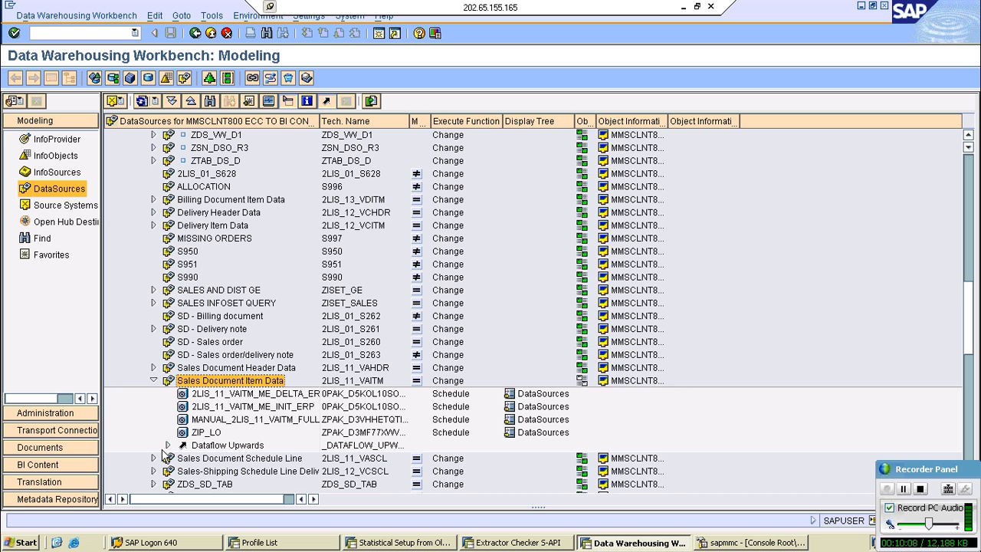
click(167, 445)
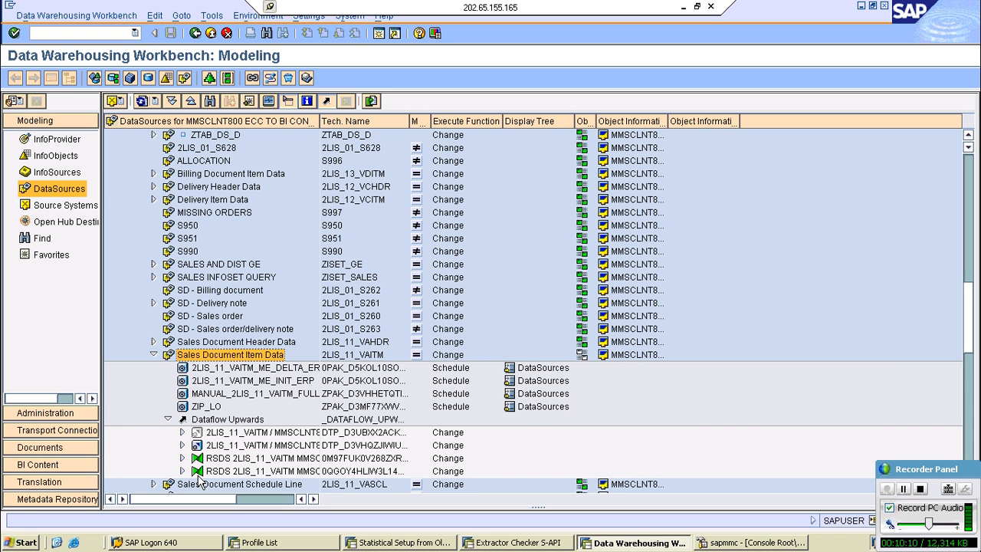
click(182, 432)
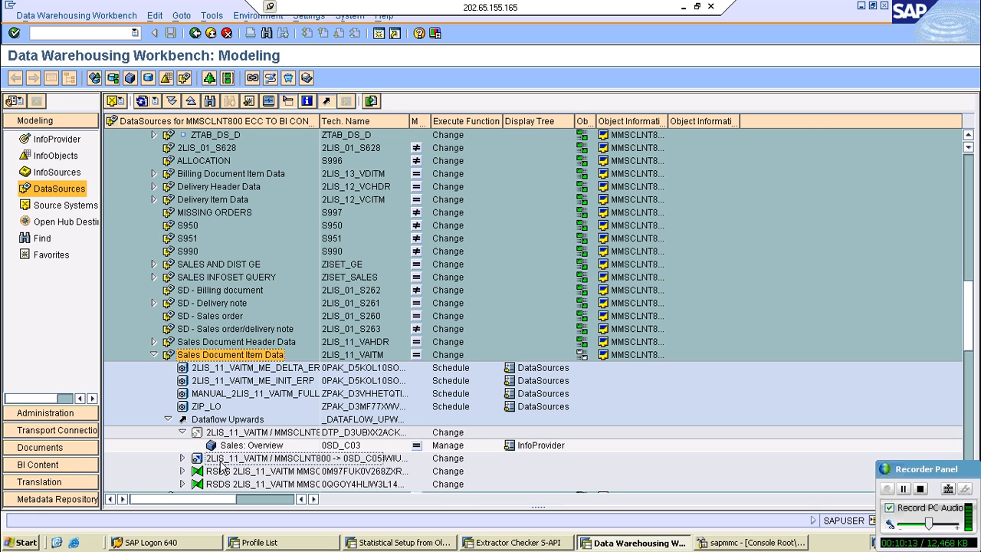
double_click(248, 458)
scroll(253, 460, down, 1)
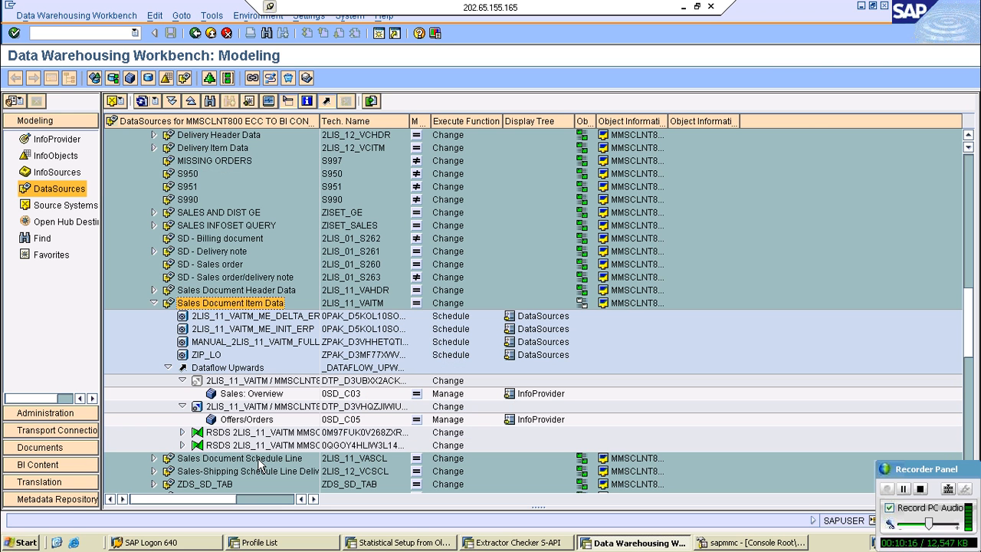
double_click(193, 433)
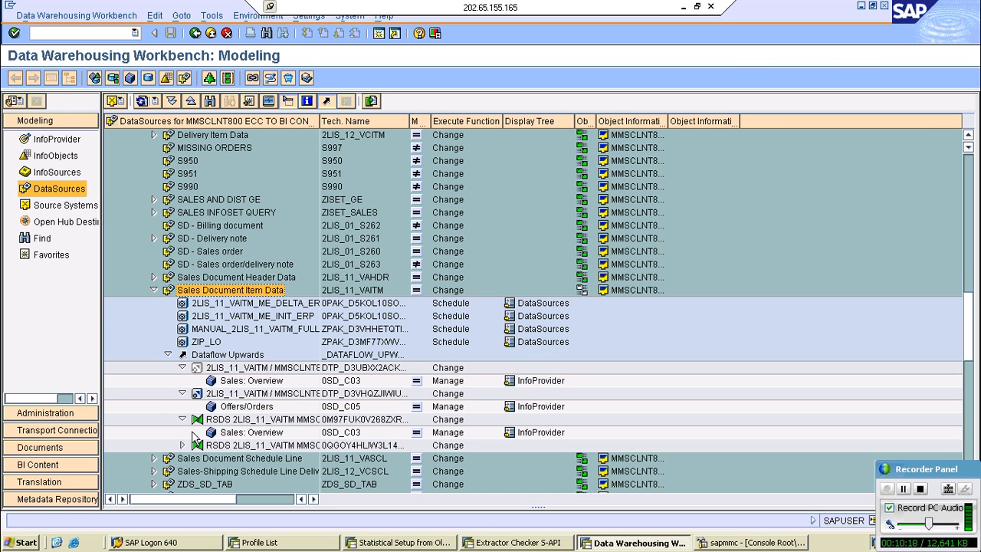
click(183, 444)
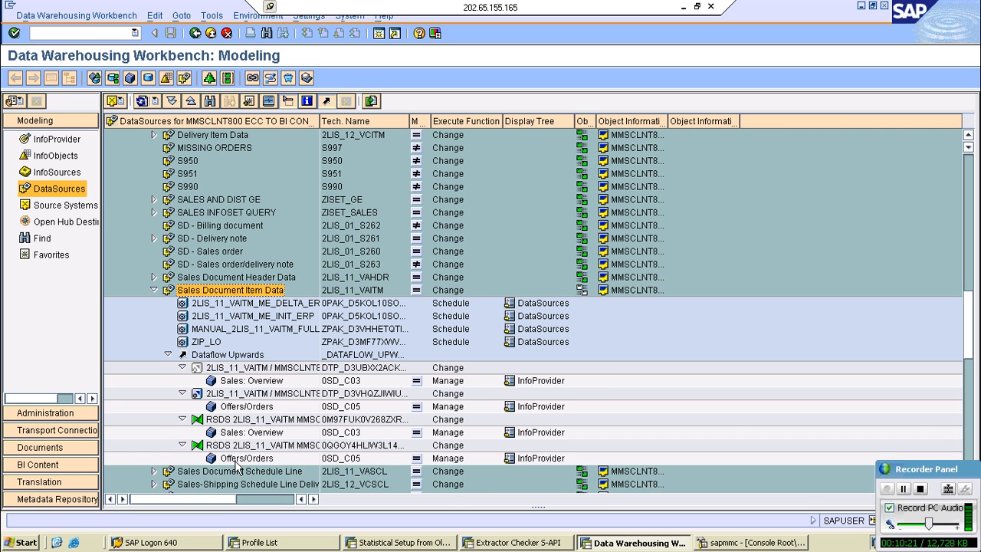
- Collapse and reopen Dataflow Upwards, and try to open the transformation from 2LIS_11_VAITM to cube 0SD_C03
click(168, 355)
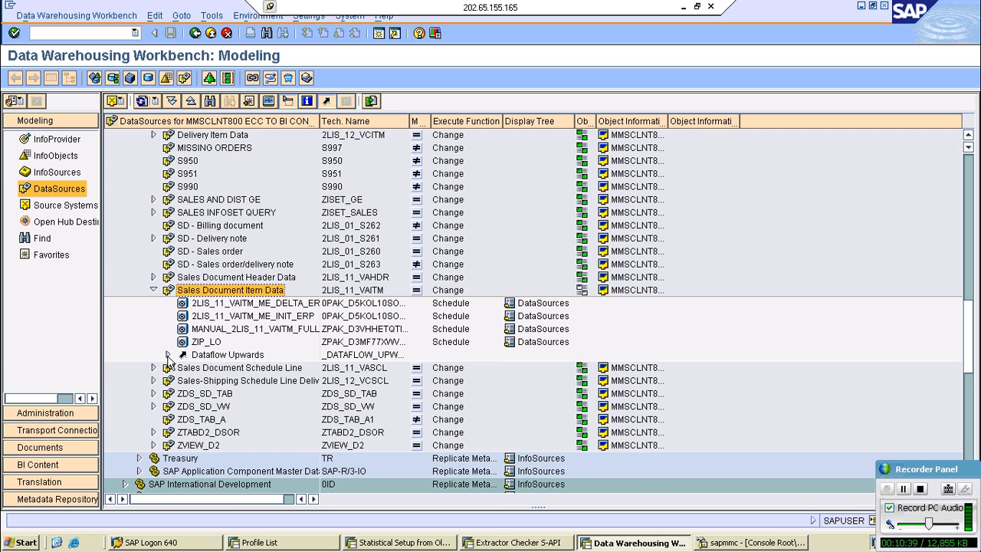
click(168, 355)
click(229, 368)
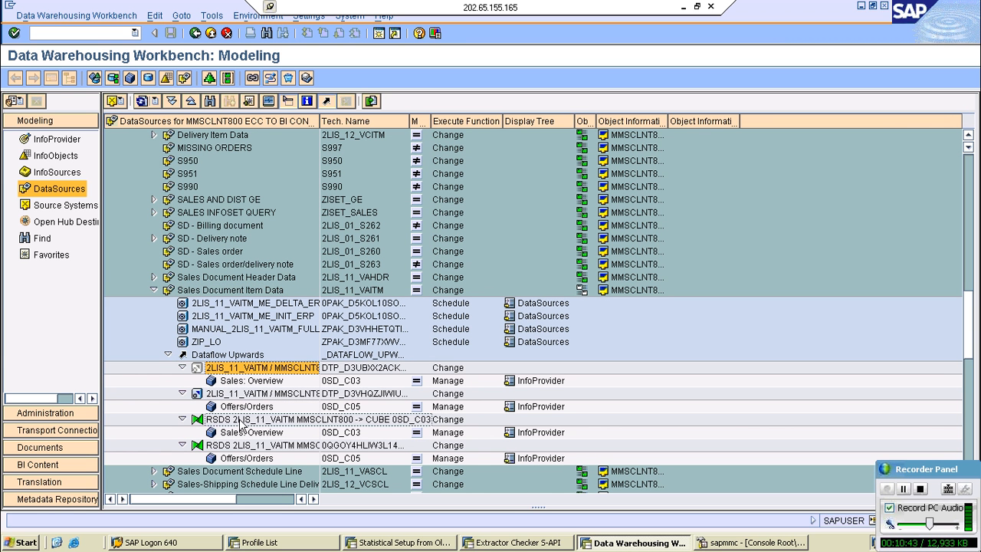
click(249, 421)
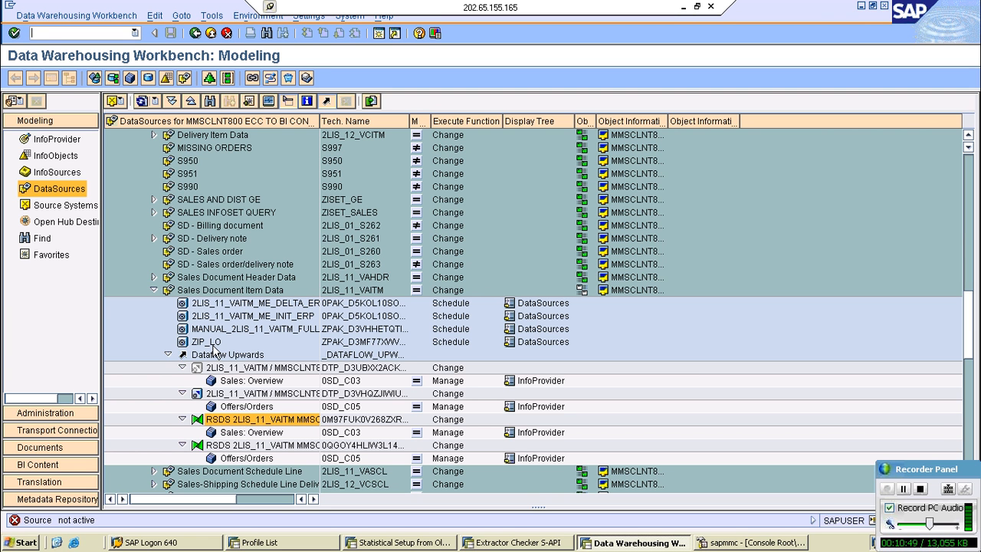
- Replicate the metadata of the Sales Document Item Data DataSource (2LIS_11_VAITM)
click(230, 290)
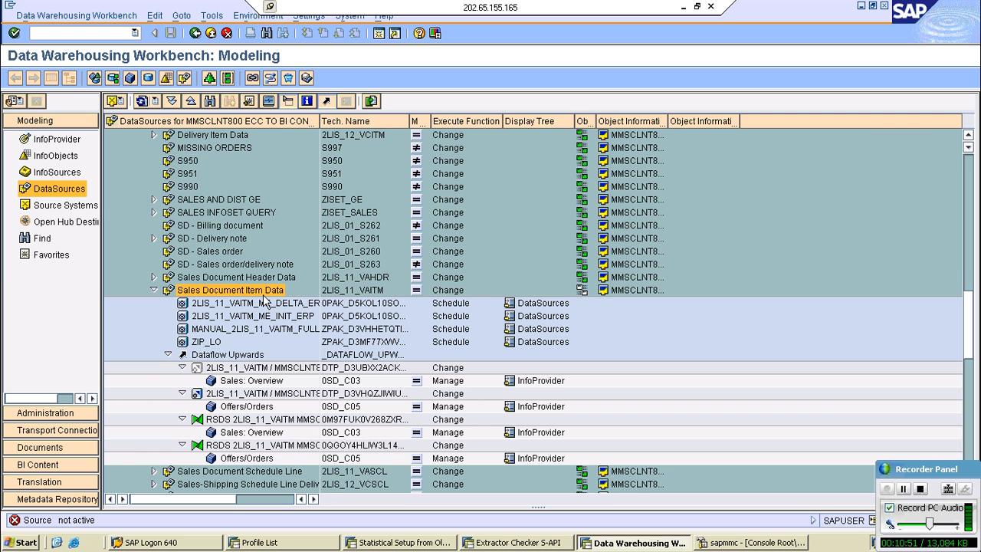
right_click(236, 293)
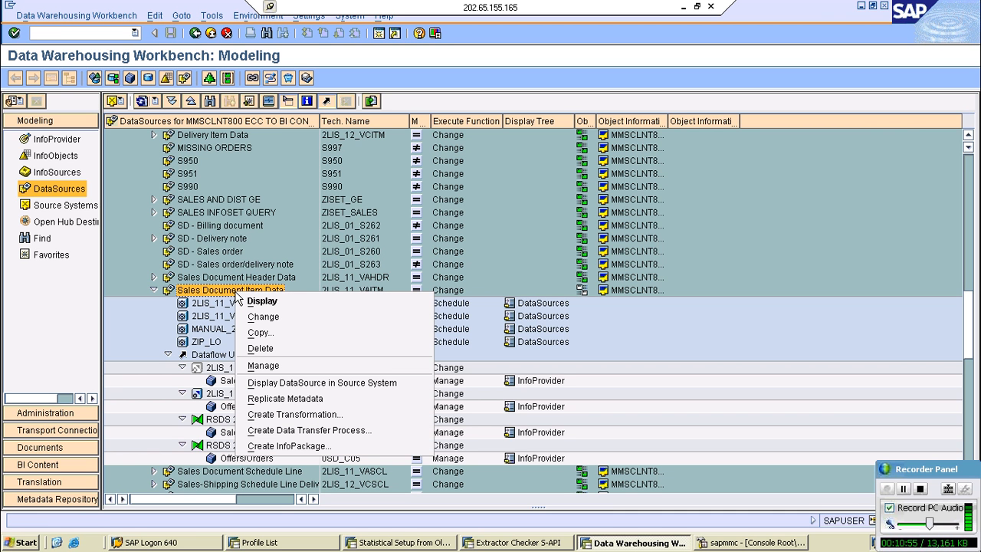
click(337, 403)
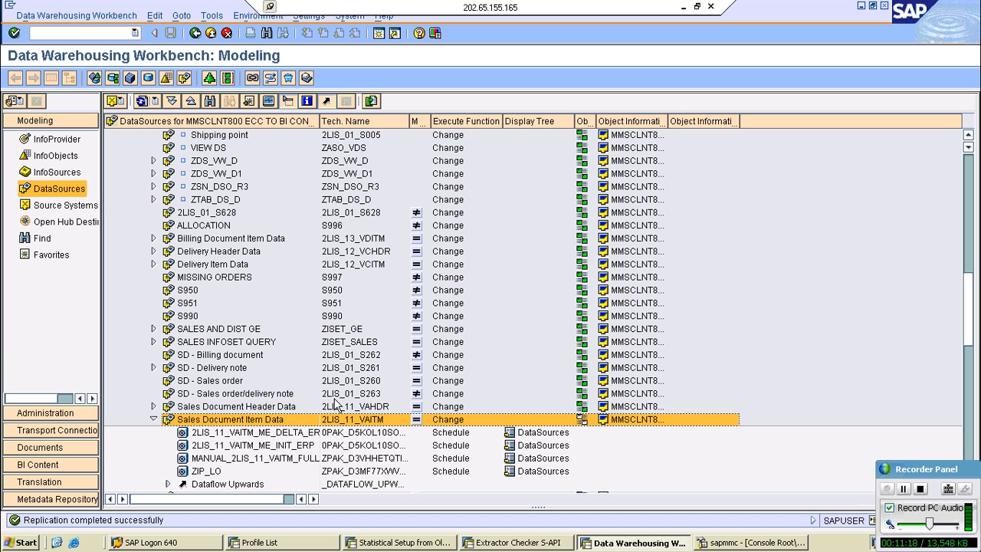
- Open the Sales Document Item Data DataSource in change mode and activate it
right_click(260, 420)
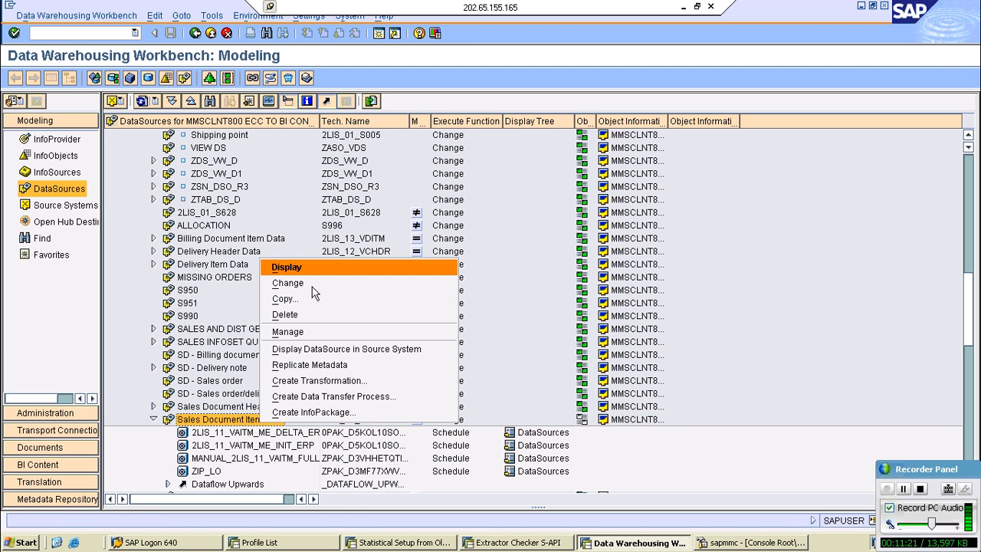
click(312, 285)
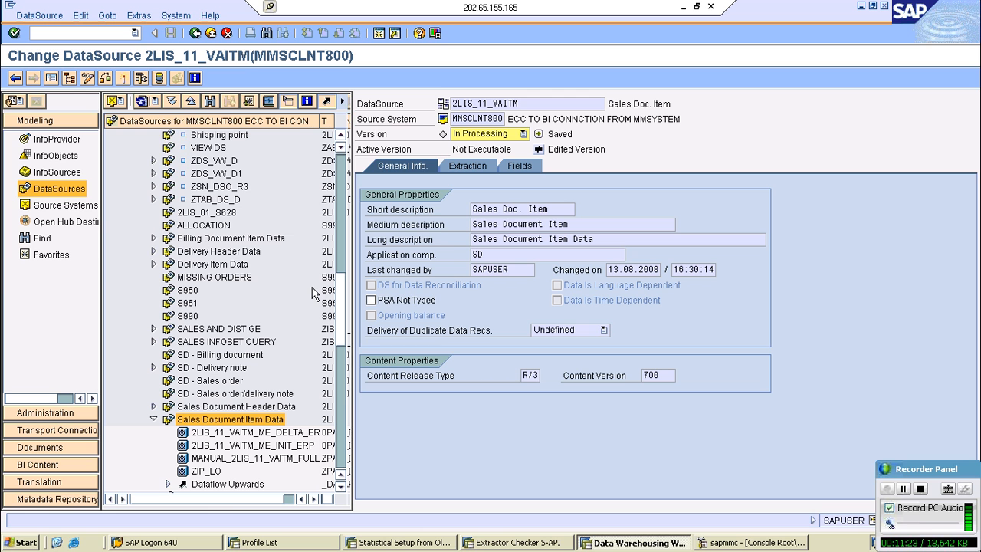
click(123, 78)
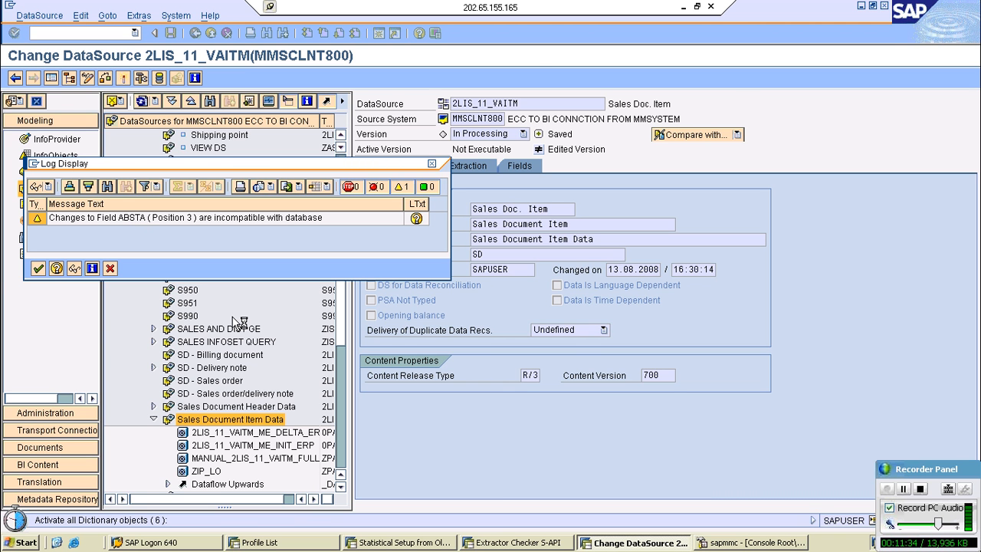
- Switch to sapmmc, refresh the ABAP work process list to check activity, and return to the DataSource session
key(alt+Tab)
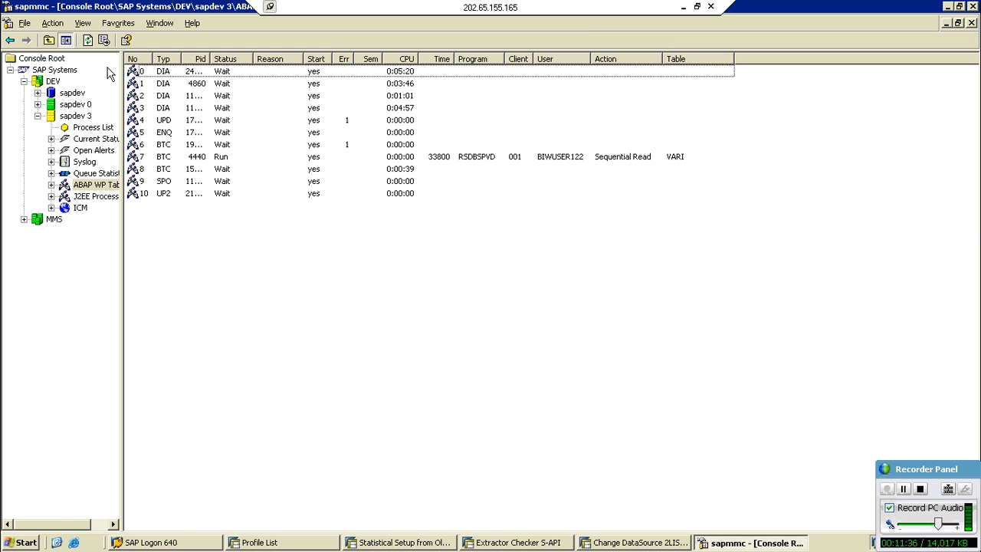
click(88, 40)
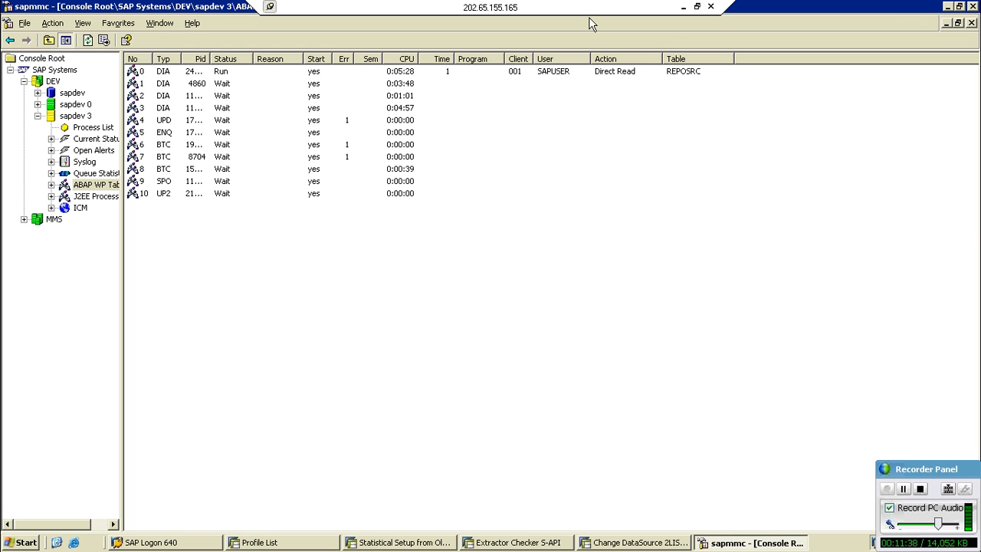
key(alt+Tab)
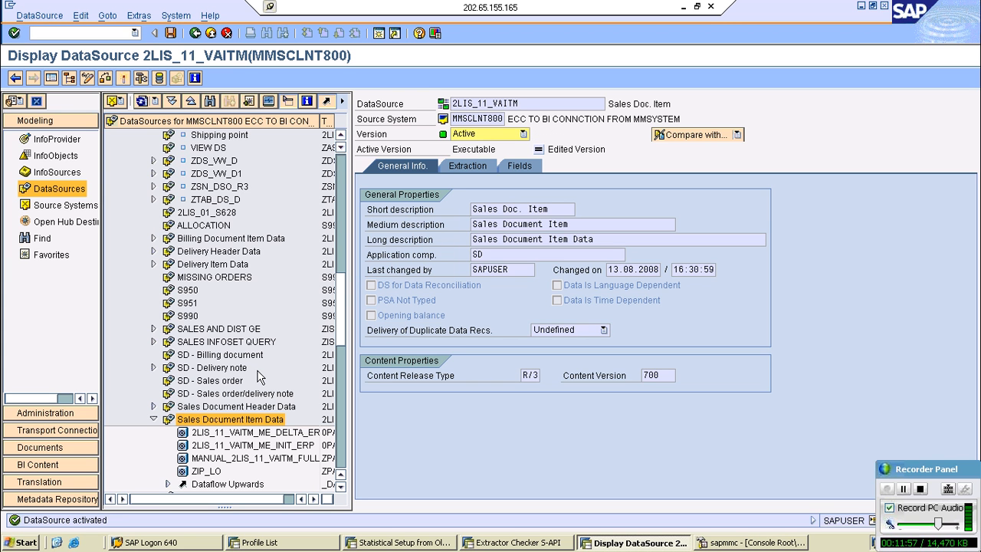
- Expand Dataflow Upwards under Sales Document Item Data and show the targets of both RSDS 2LIS_11_VAITM transformations
click(350, 434)
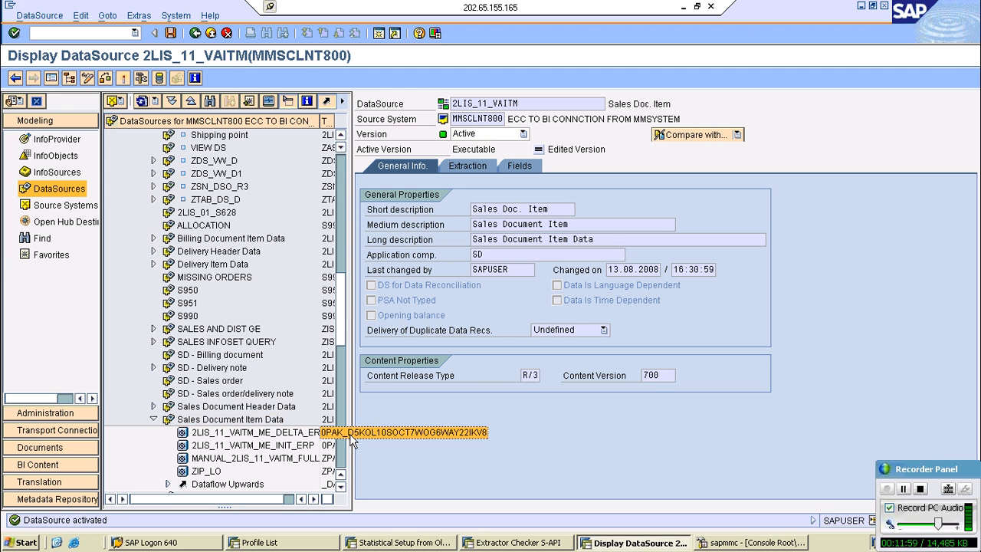
scroll(337, 263, down, 7)
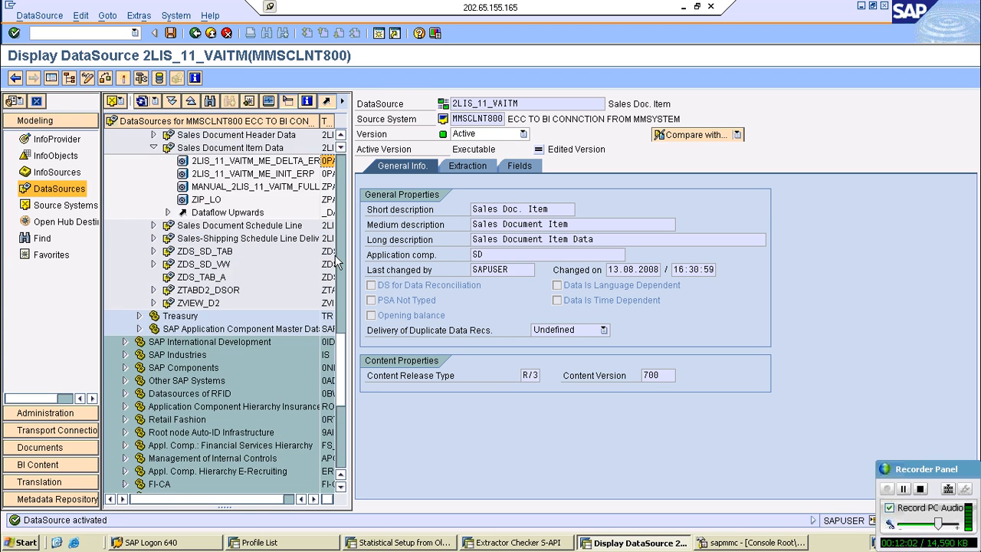
scroll(337, 263, up, 1)
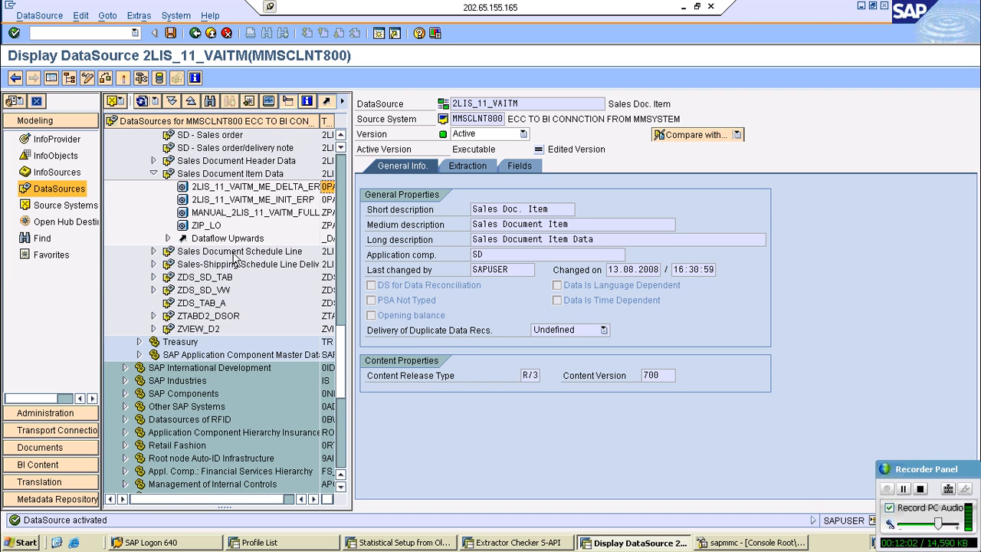
click(167, 238)
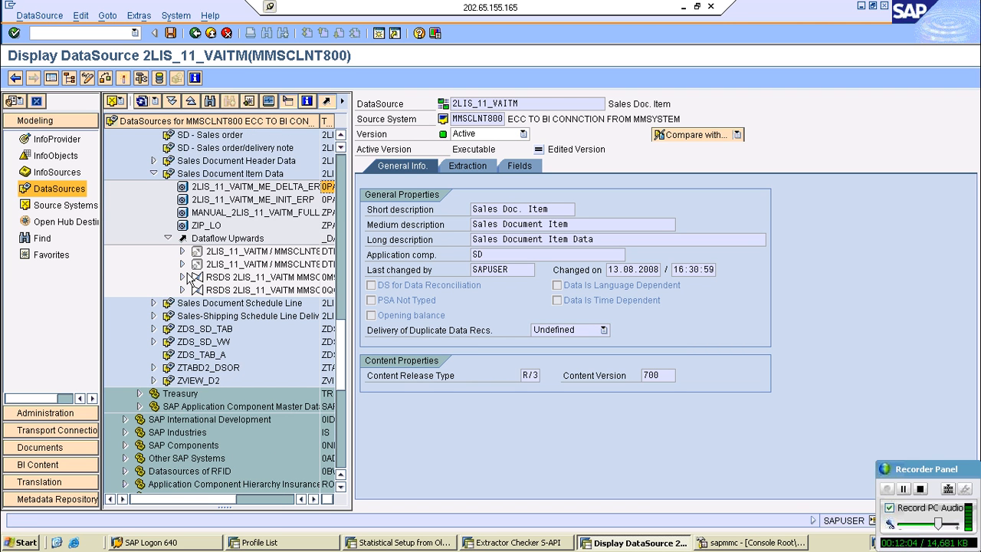
click(184, 276)
click(182, 302)
- Display the transformation to cube 0SD_C03 without saving DataSource changes, and display the transformation to cube 0SD_C05
click(239, 278)
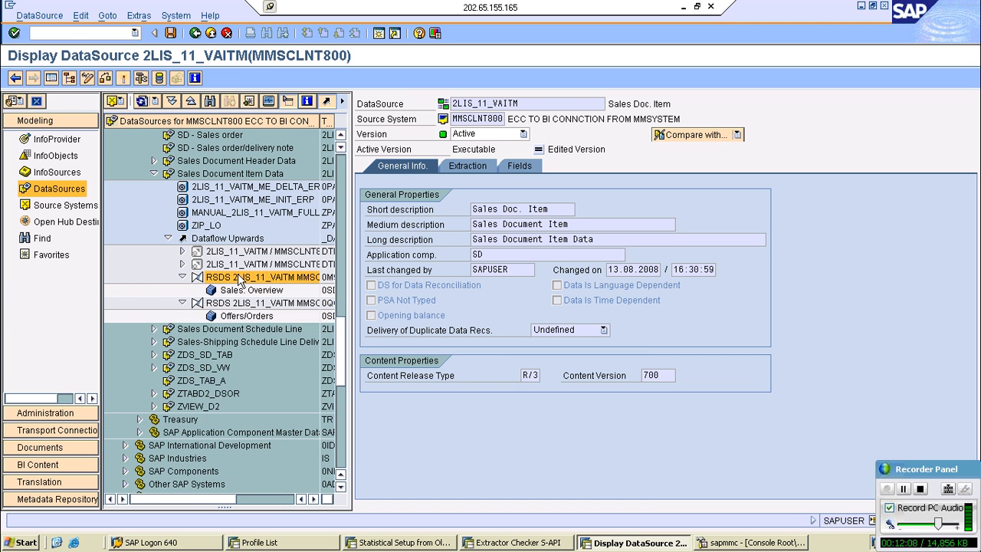
double_click(239, 277)
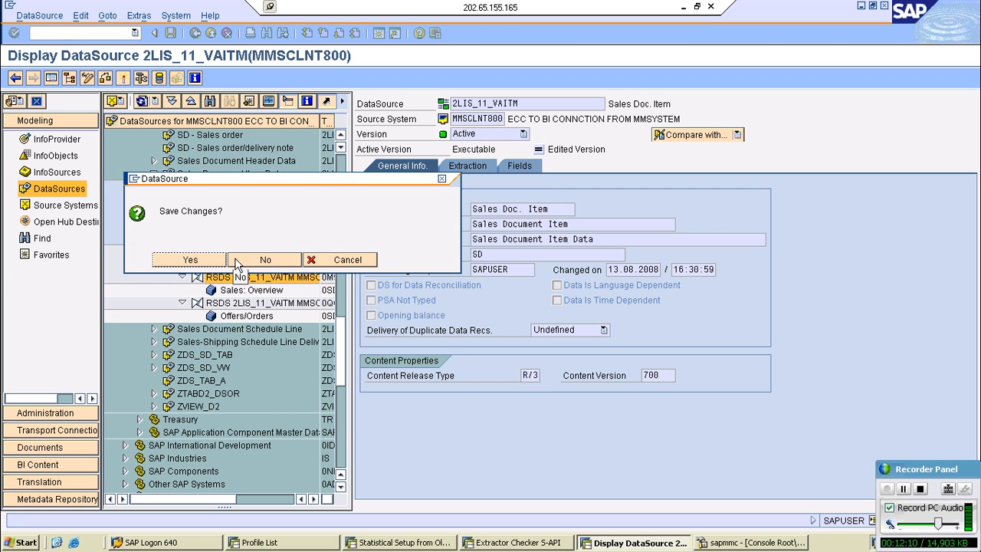
click(237, 263)
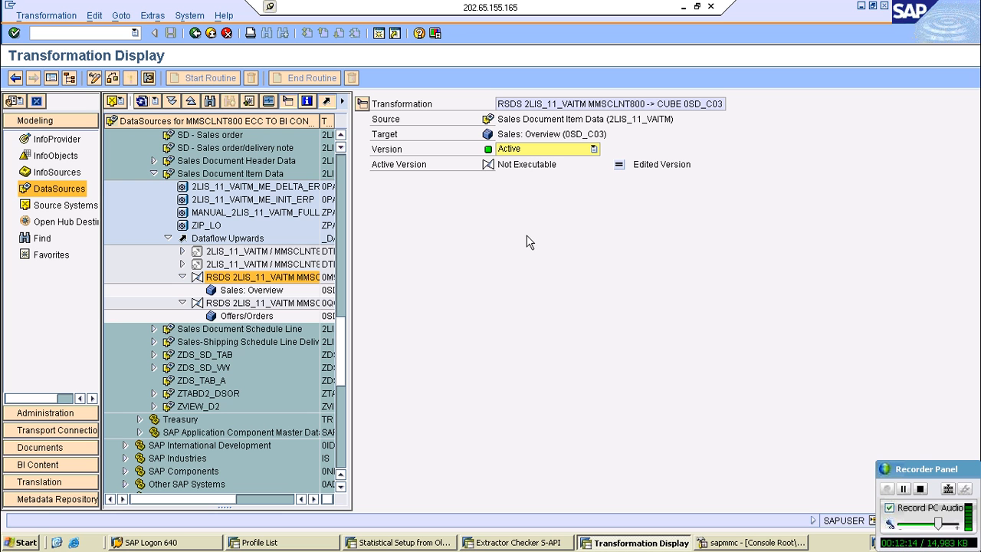
click(254, 305)
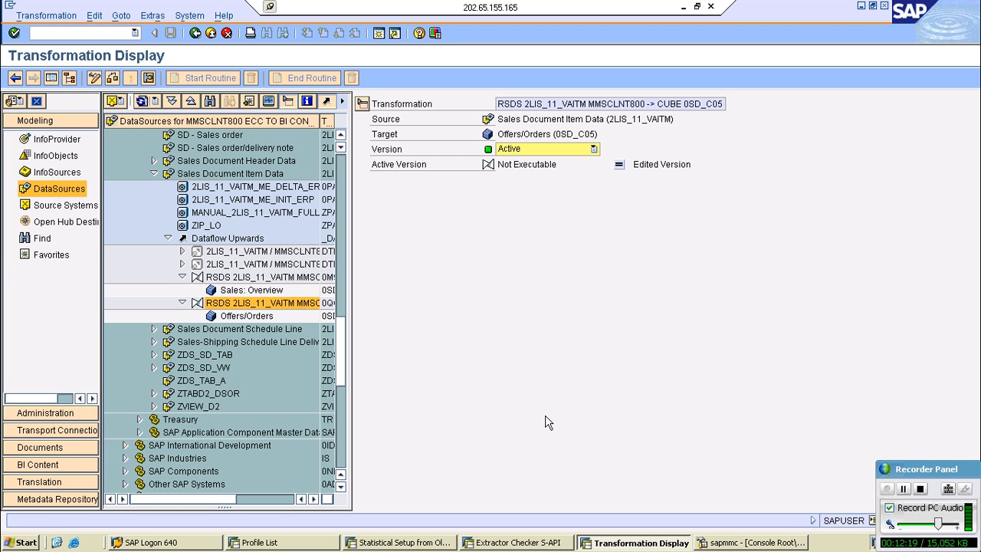
- Collapse Dataflow Upwards under Sales Document Item Data and return from the transformation display to the DataSource overview at 2LIS_11_VAITM
click(228, 279)
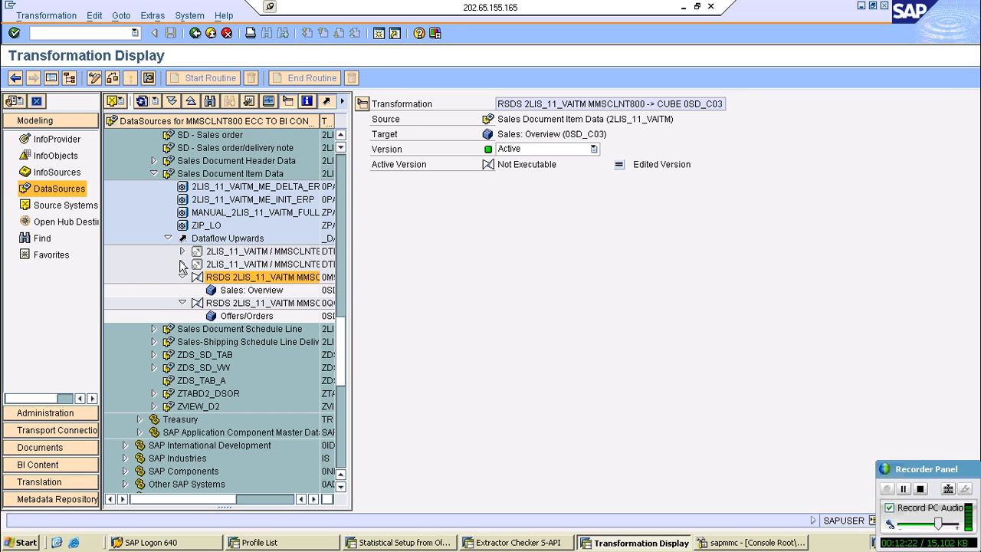
click(167, 239)
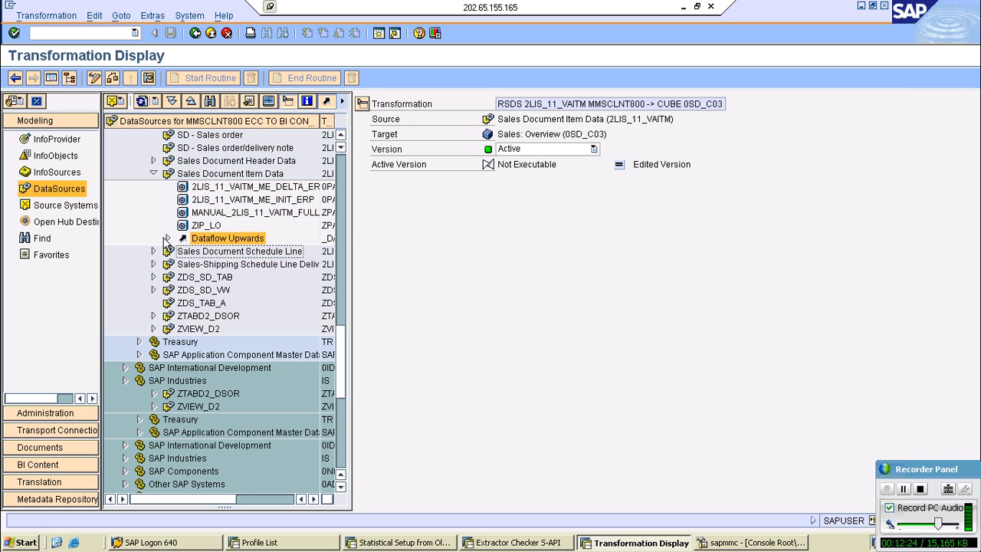
click(244, 188)
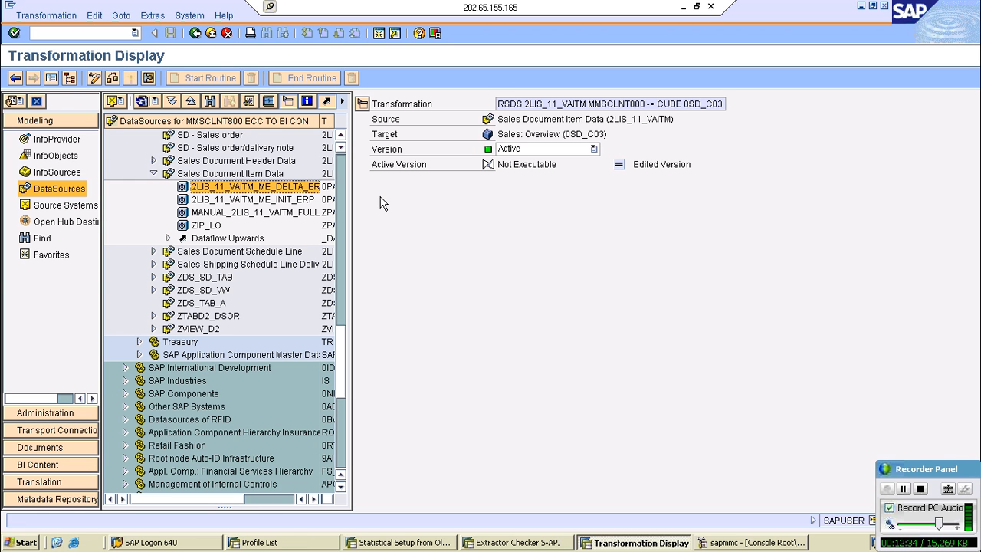
click(180, 175)
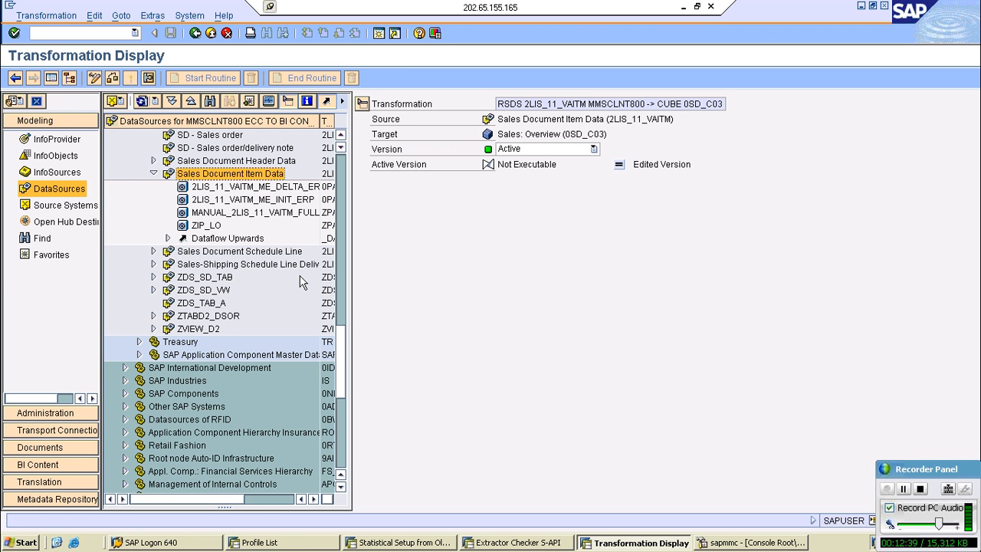
key(F3)
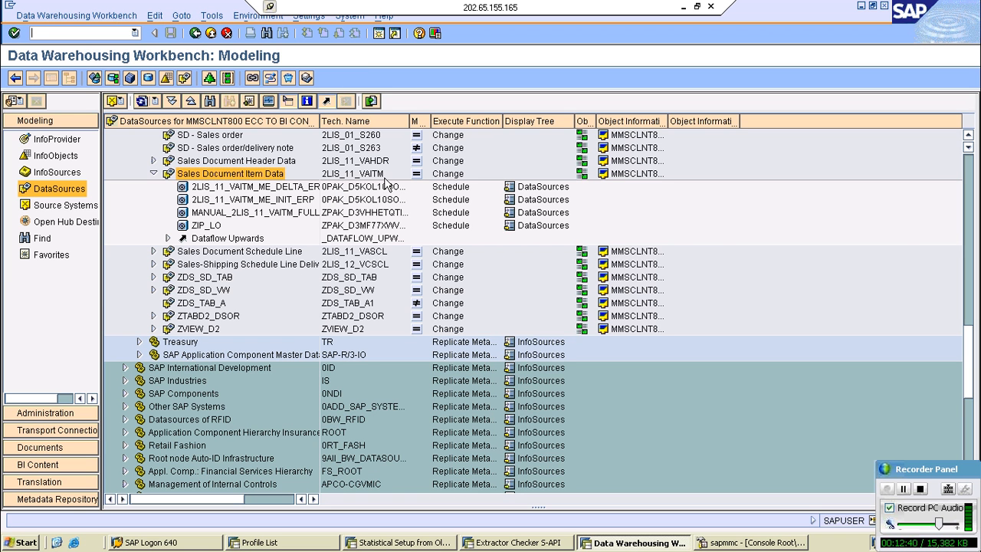
click(384, 177)
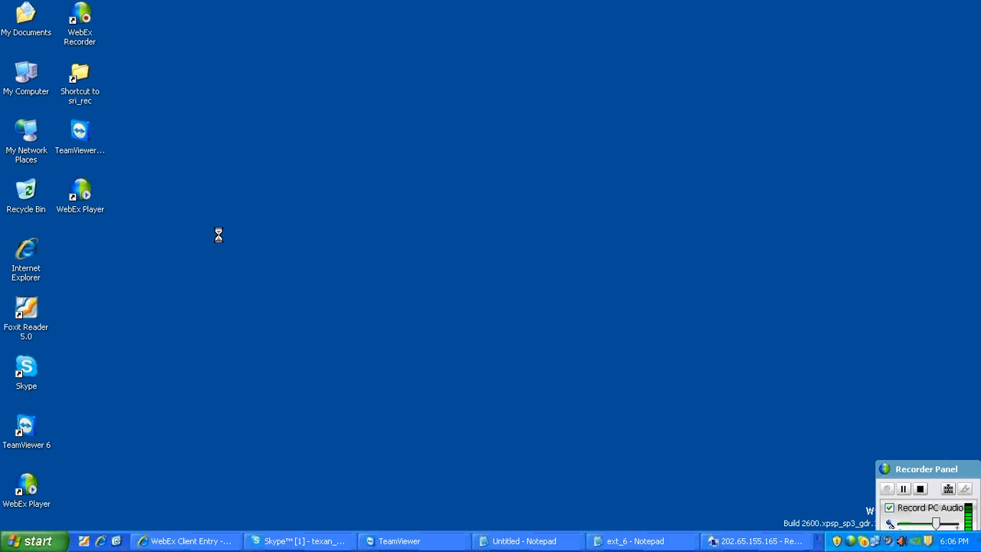
- Switch to the ext_6 notes in Notepad, highlight the step on creating or installing the InfoCube, and return to the SAP session
click(602, 541)
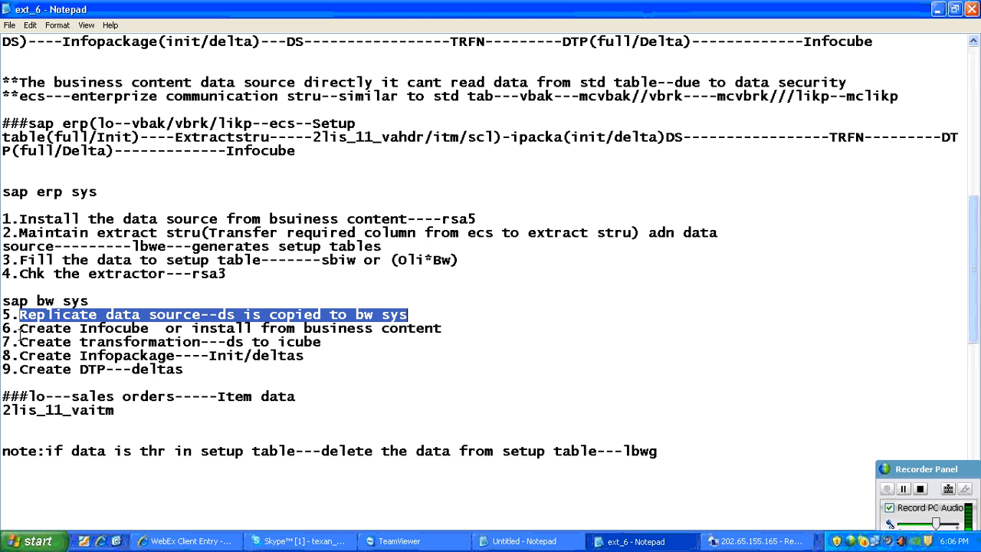
drag(19, 332, 465, 328)
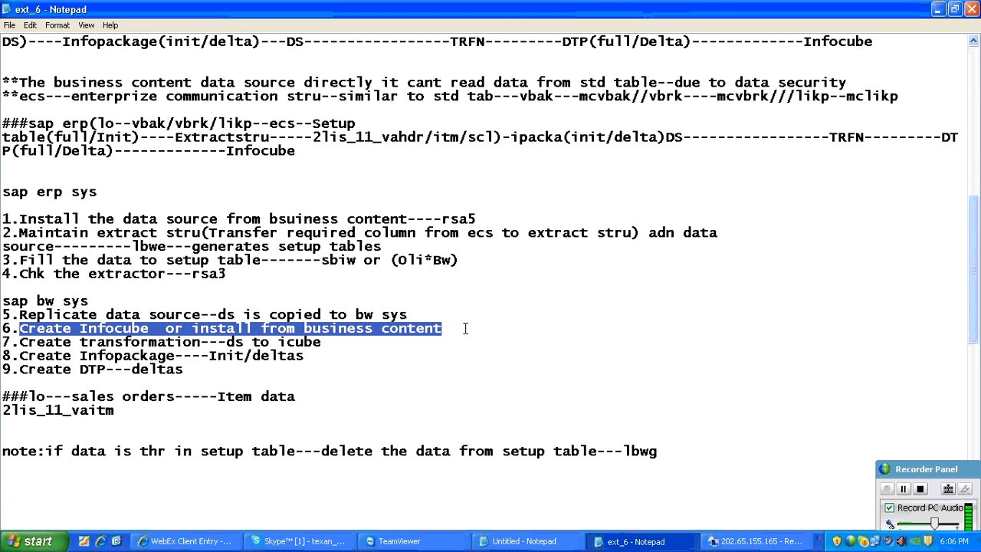
drag(164, 328, 4, 331)
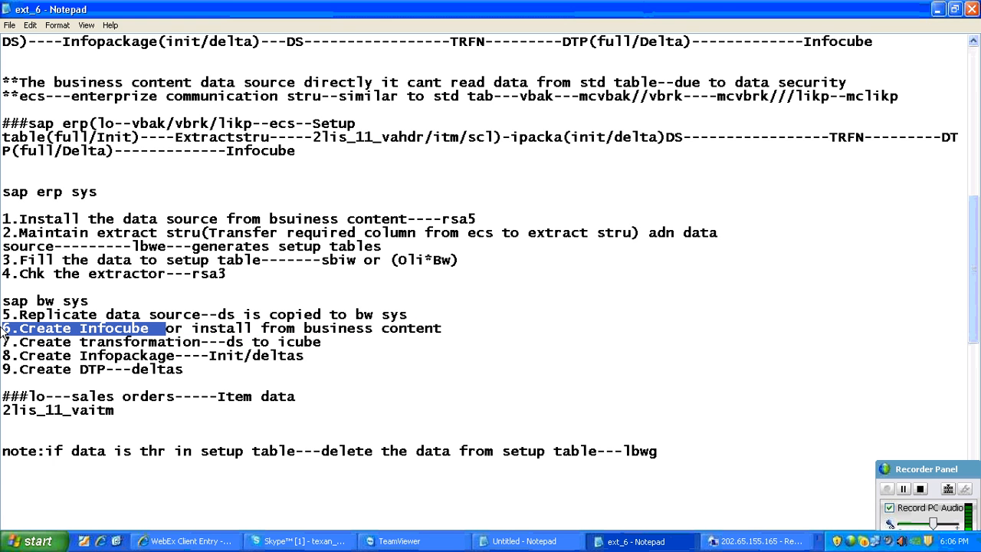
click(936, 11)
right_click(369, 263)
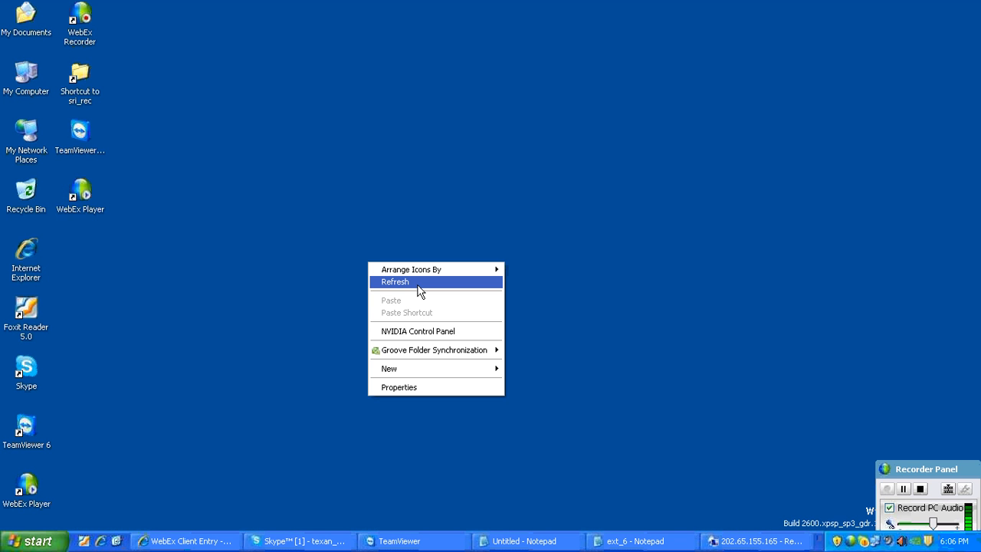
click(420, 291)
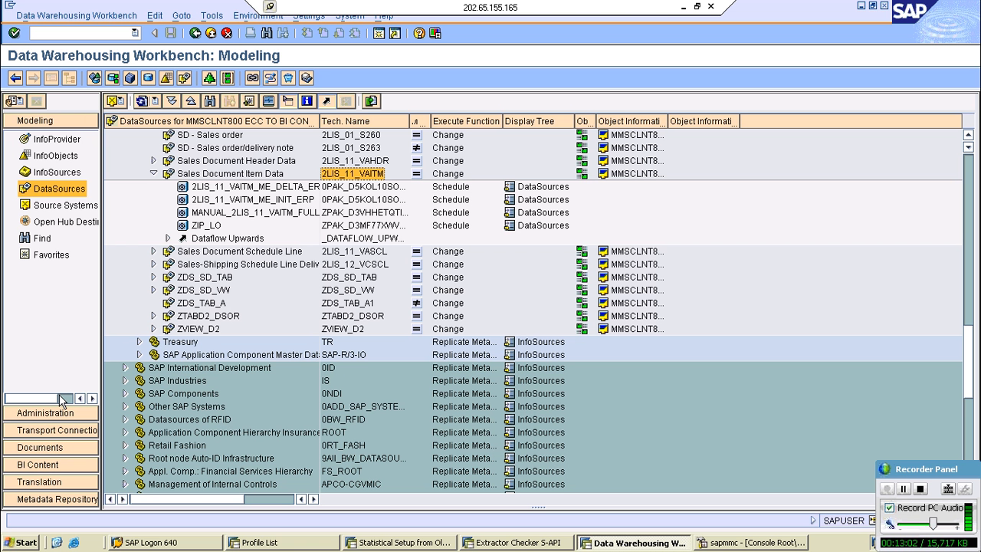
- Open BI Content and browse the selectable InfoSource (TRCS) objects, closing the list without transferring any
click(51, 465)
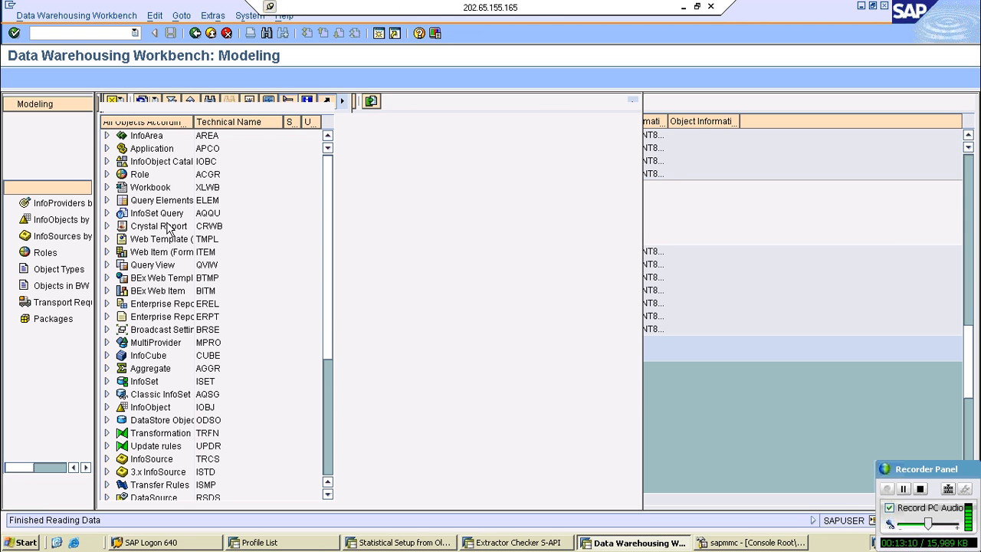
click(148, 461)
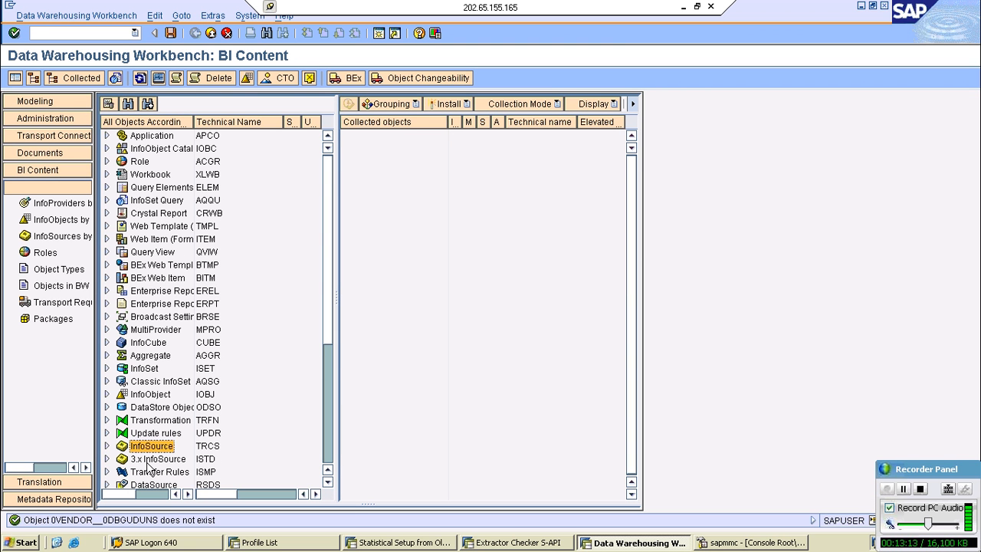
double_click(137, 426)
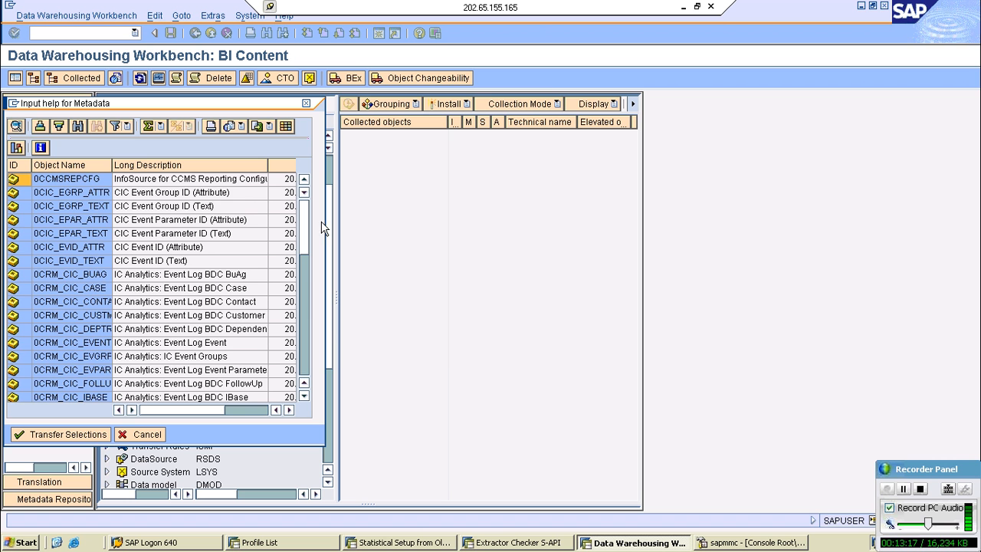
drag(305, 228, 305, 368)
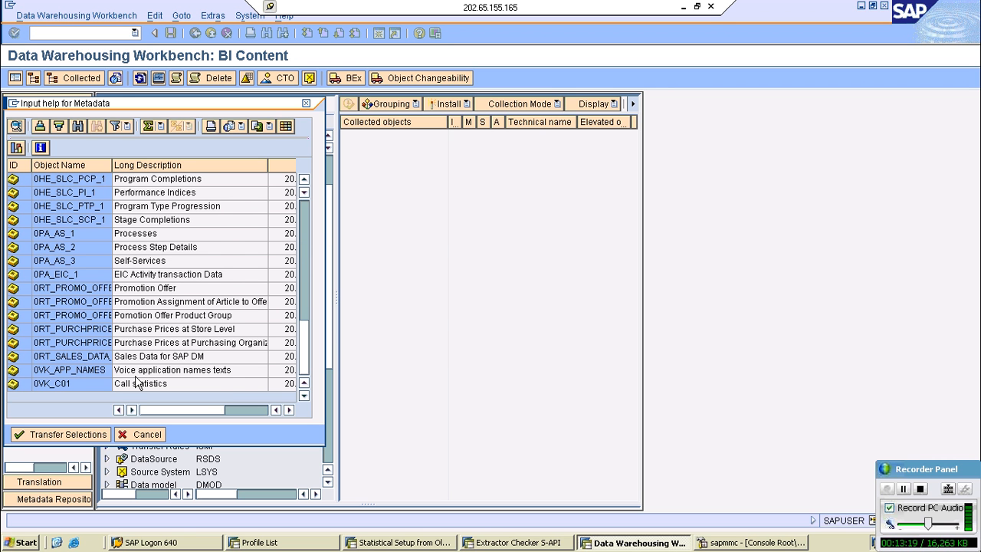
scroll(115, 337, up, 5)
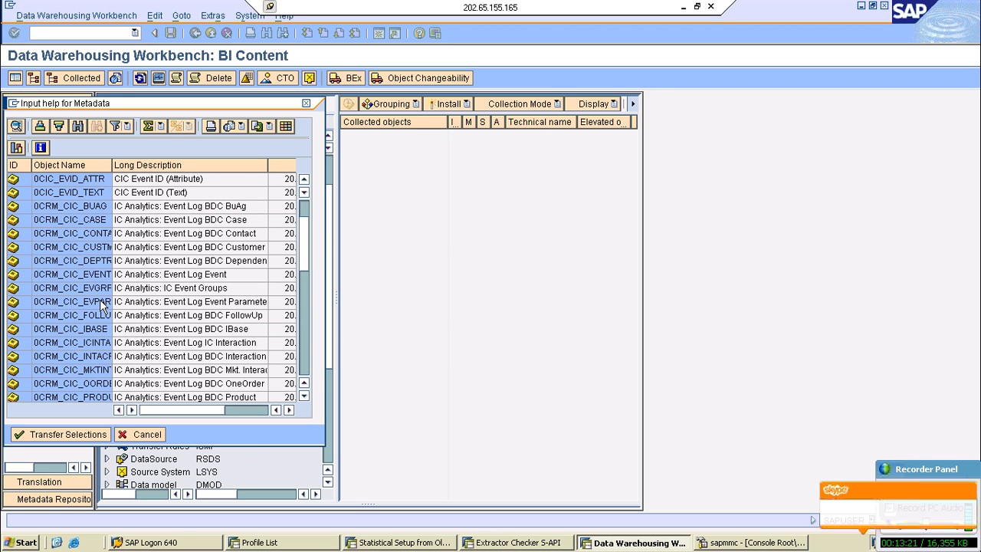
scroll(100, 299, down, 5)
click(100, 301)
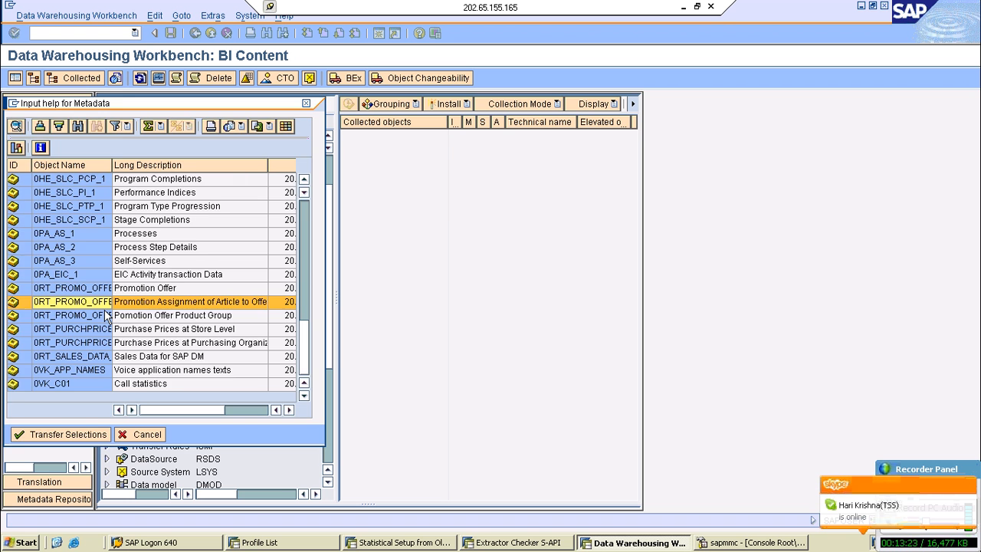
click(111, 439)
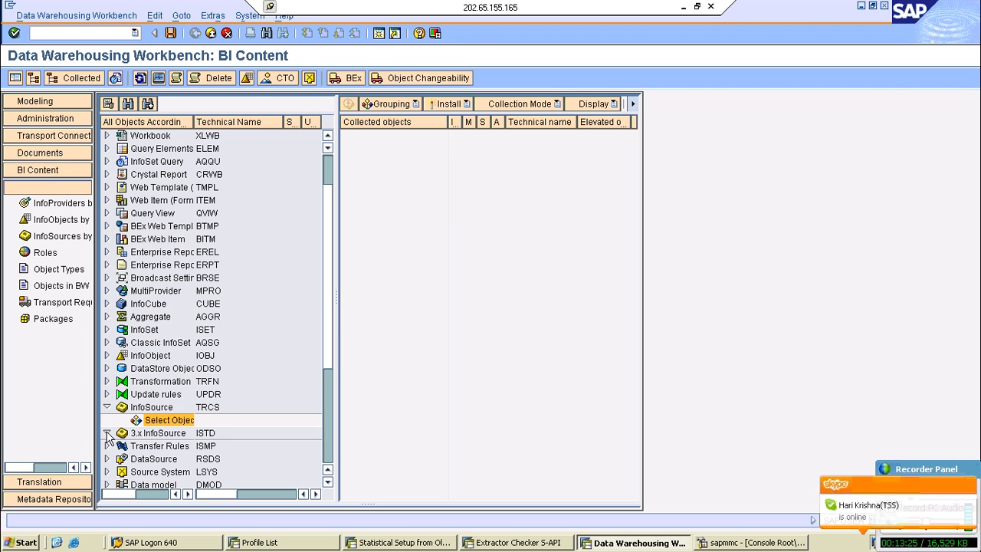
- Expand 3.x InfoSource, search its selectable objects for 2lis_11_vaitm, and close the list without transferring
click(109, 435)
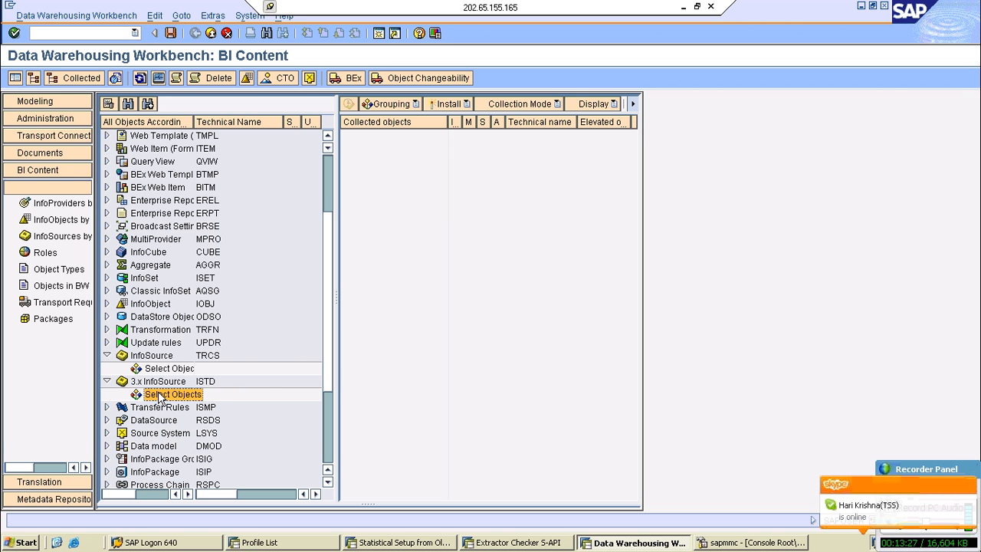
double_click(158, 396)
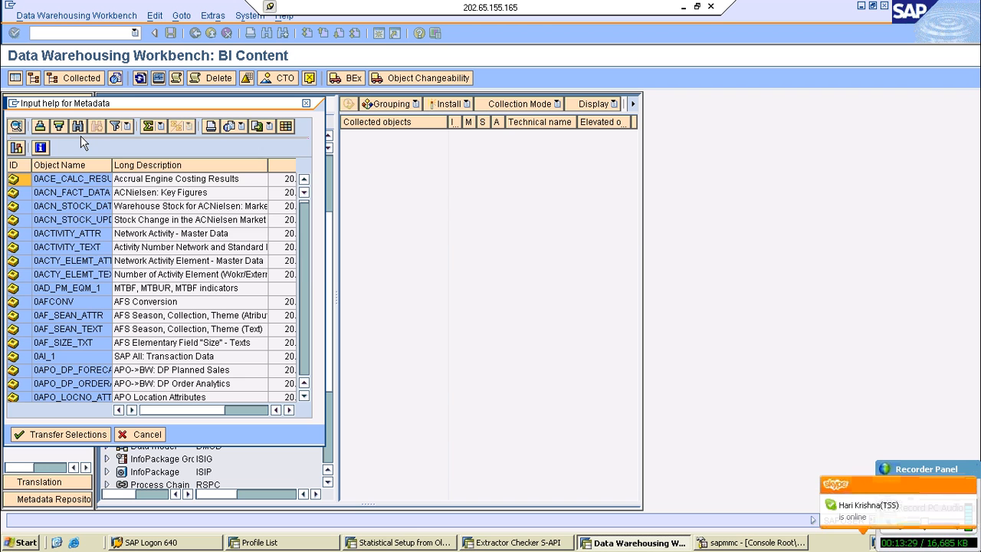
click(78, 126)
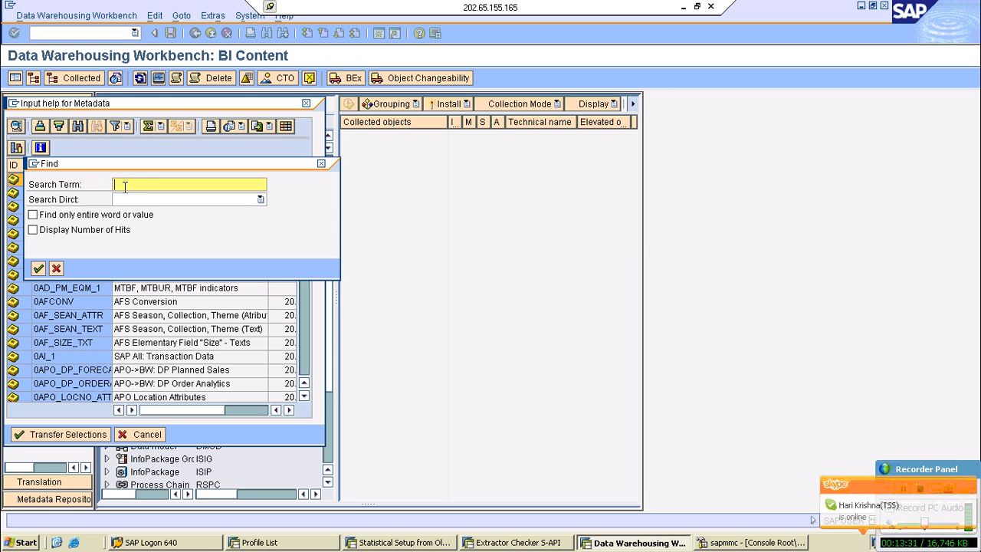
text(2lis_11)
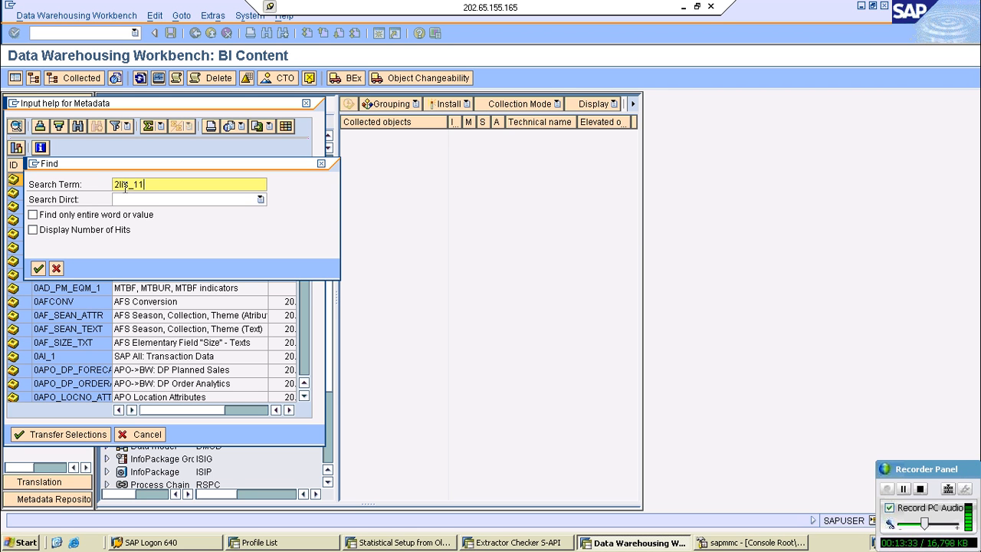
text(_vaitm)
key(Return)
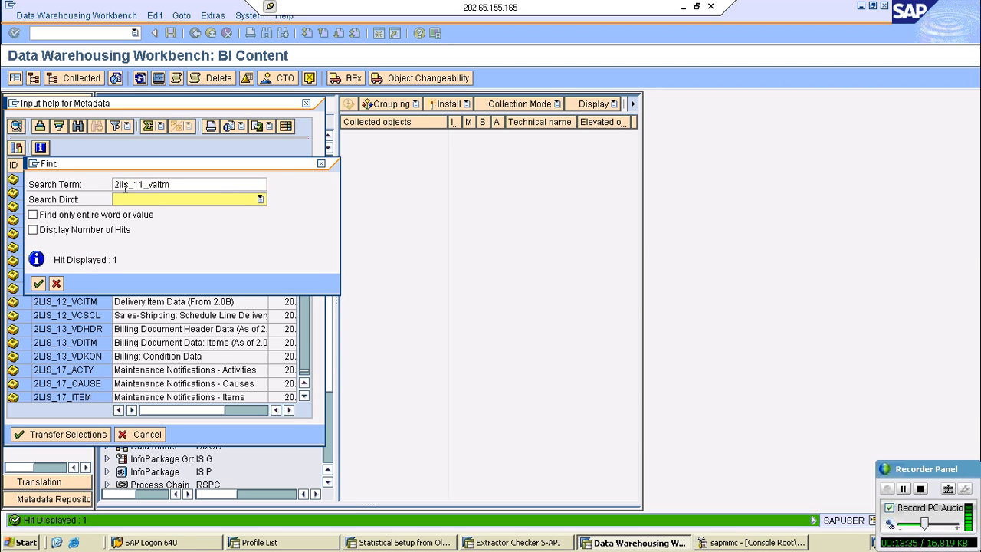
click(56, 283)
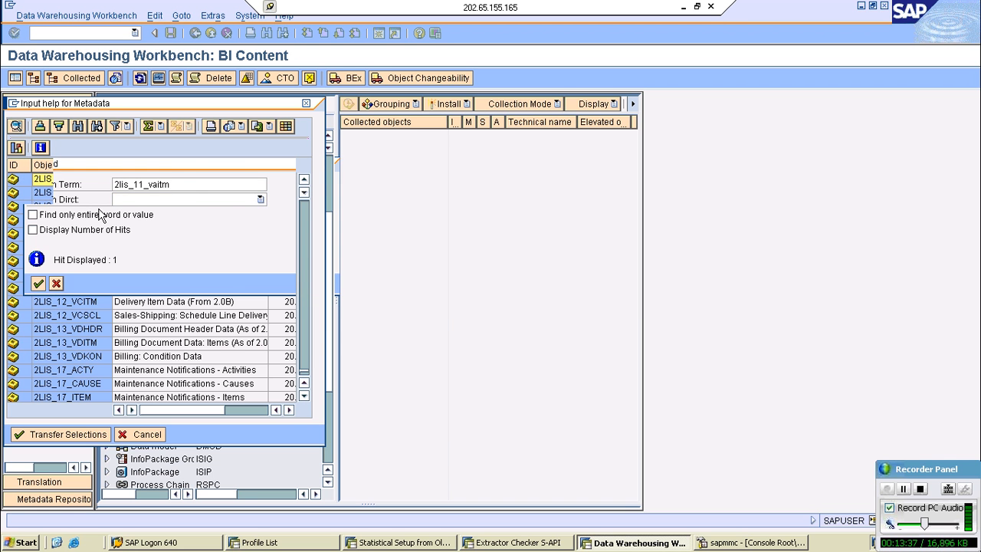
click(140, 436)
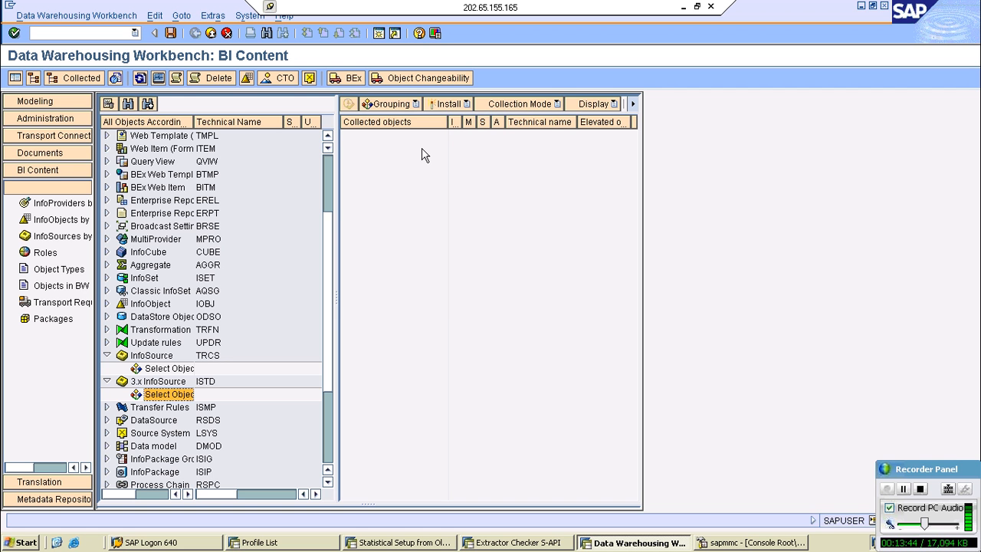
- Reopen the 3.x InfoSource object selection, find 2lis_11_vaitm and try to transfer it
click(163, 381)
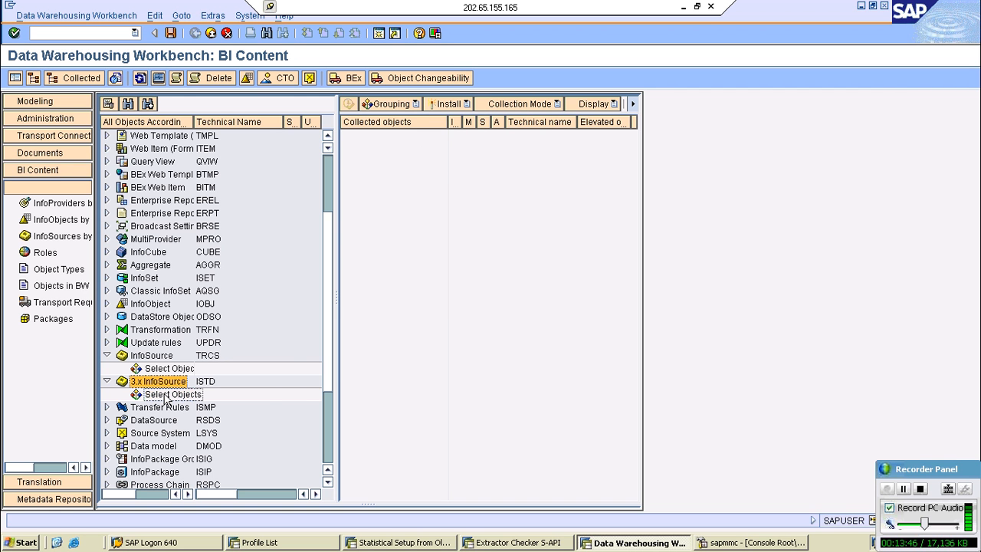
double_click(170, 394)
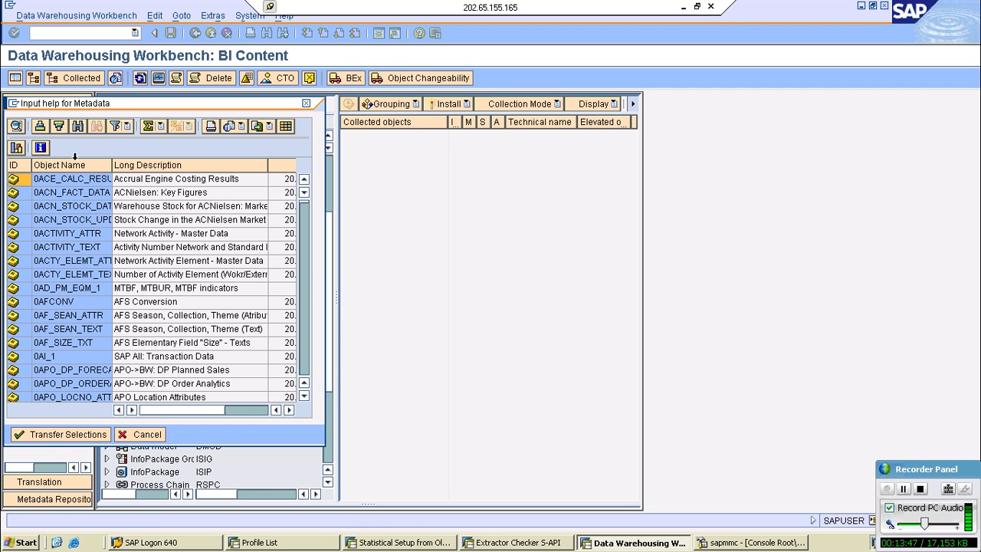
click(78, 126)
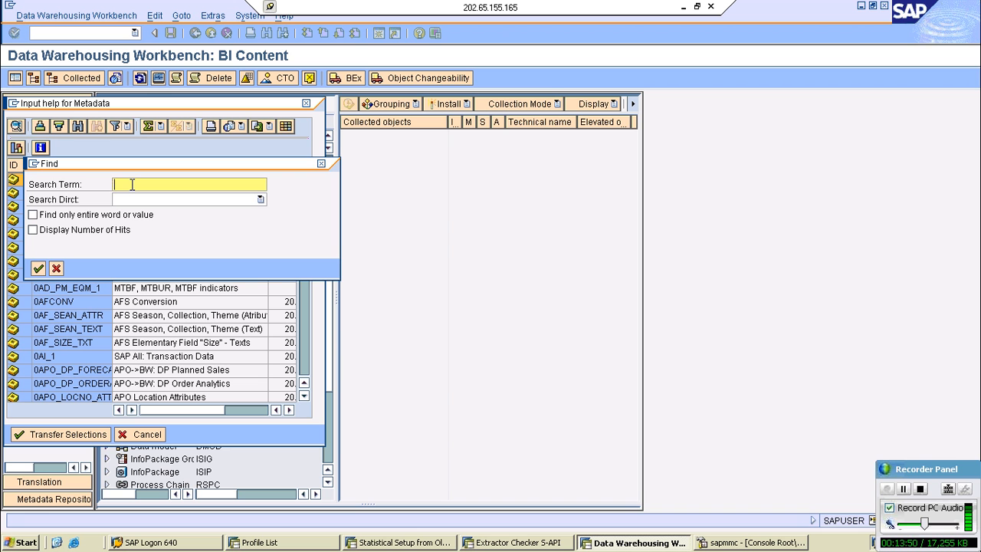
text(2lis_11_vaitm)
key(Return)
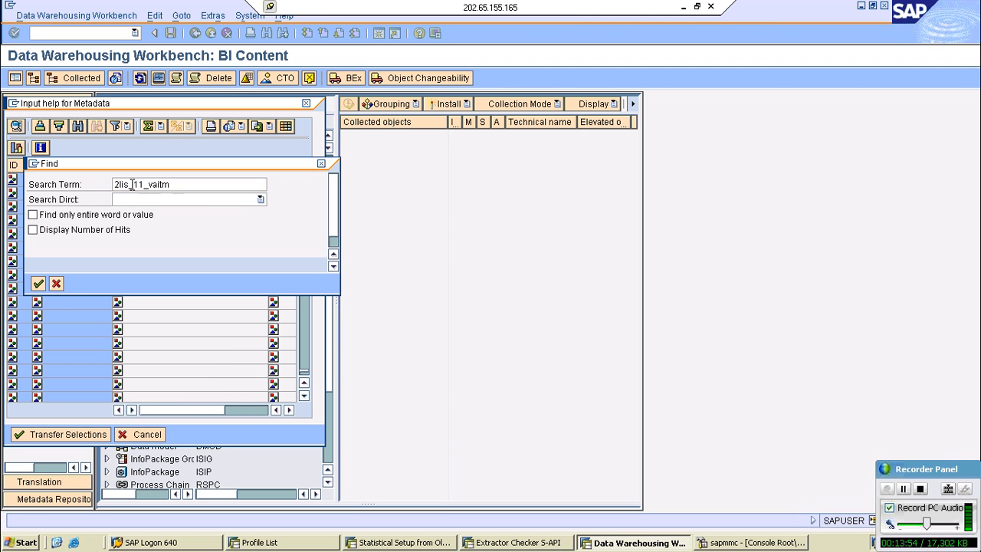
click(64, 434)
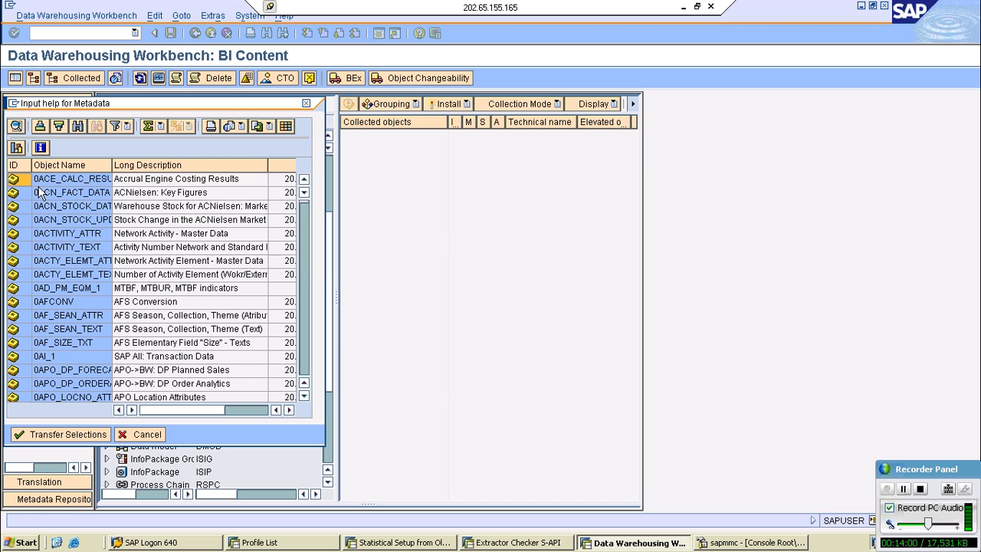
- Find 2lis_11_vaitm among the 3.x InfoSource objects, select the whole 2LIS_11_VAITM row and transfer it for collection
key(ctrl+f)
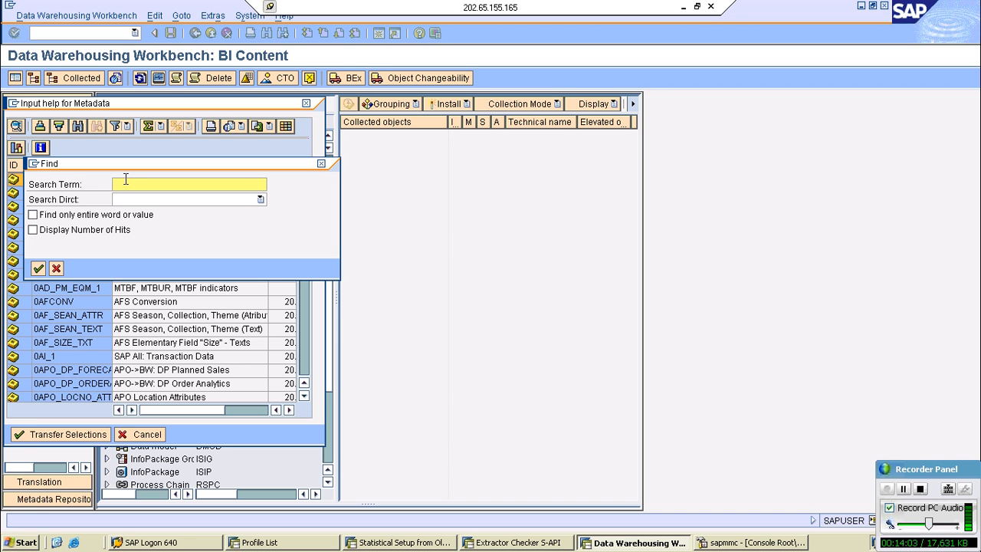
text(2)
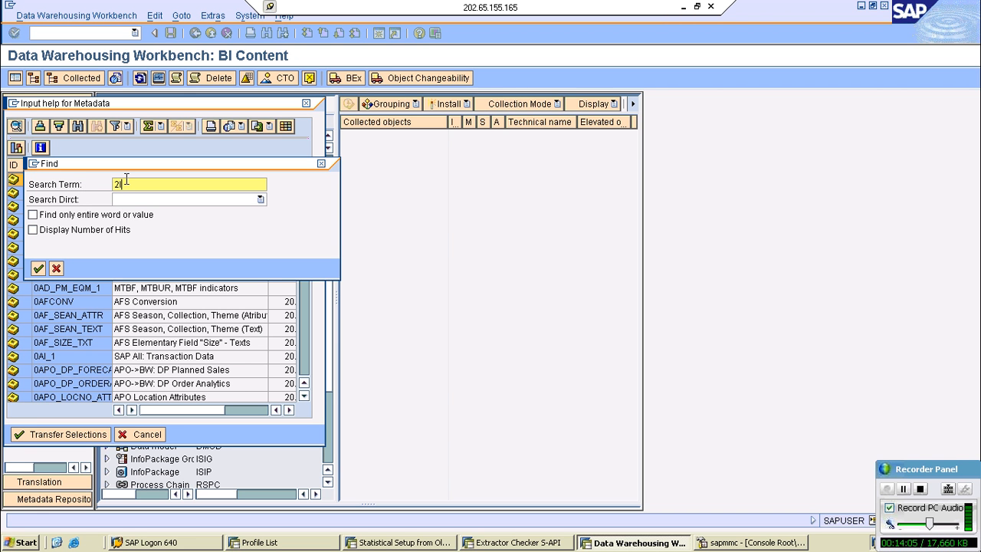
text(lis_11_vaitm)
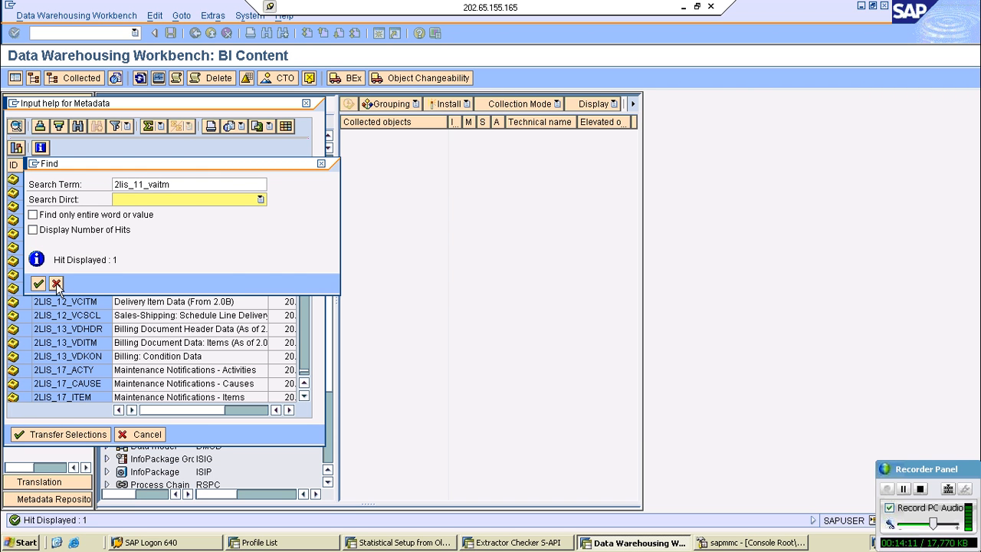
click(56, 284)
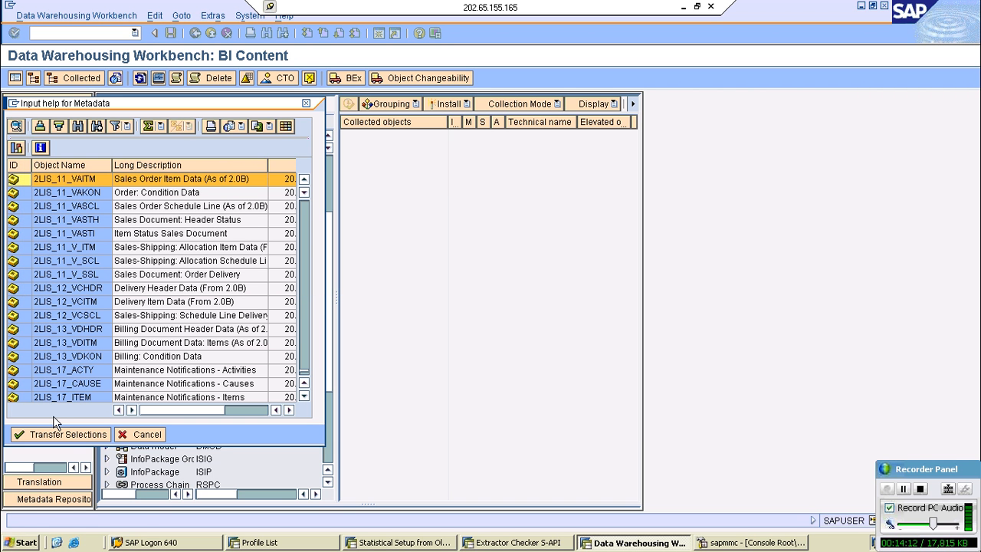
click(55, 434)
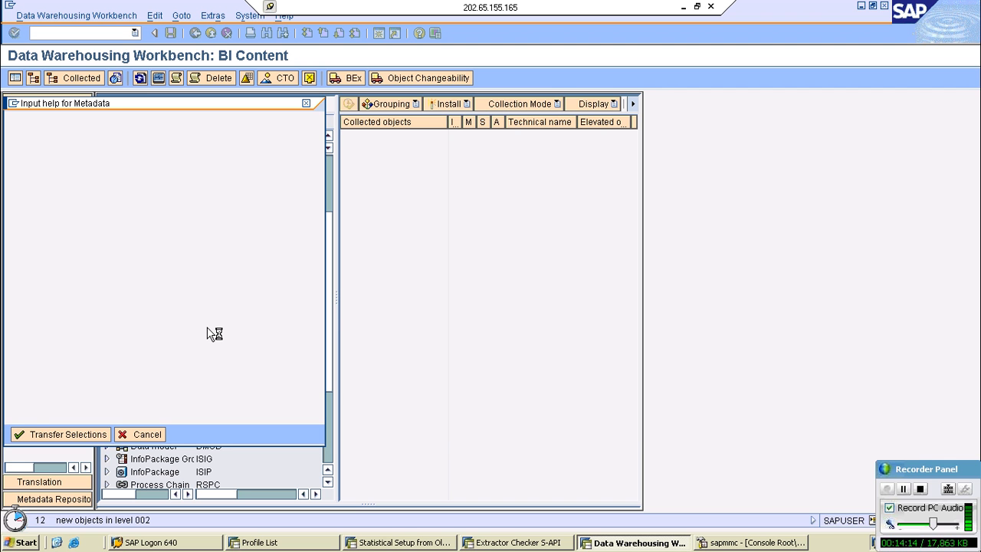
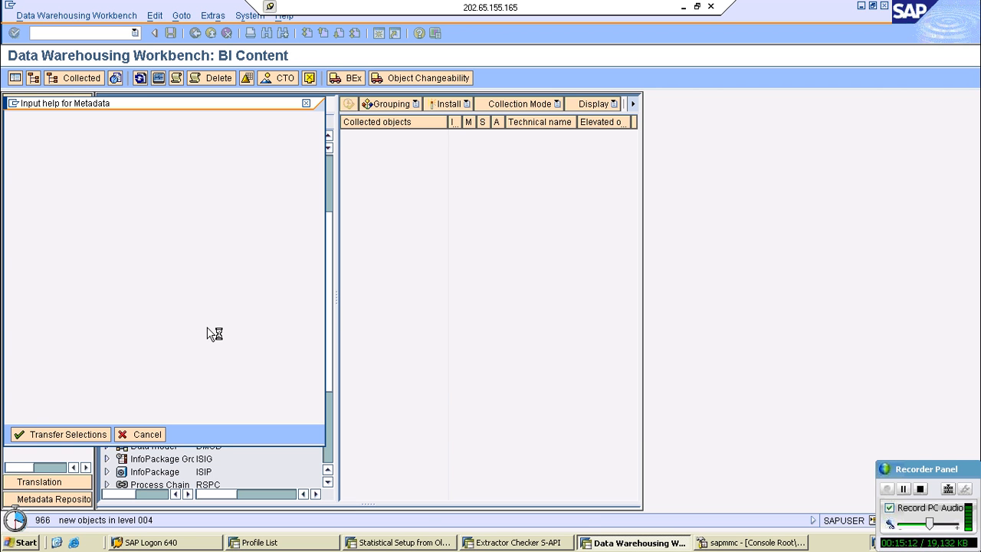
click(504, 546)
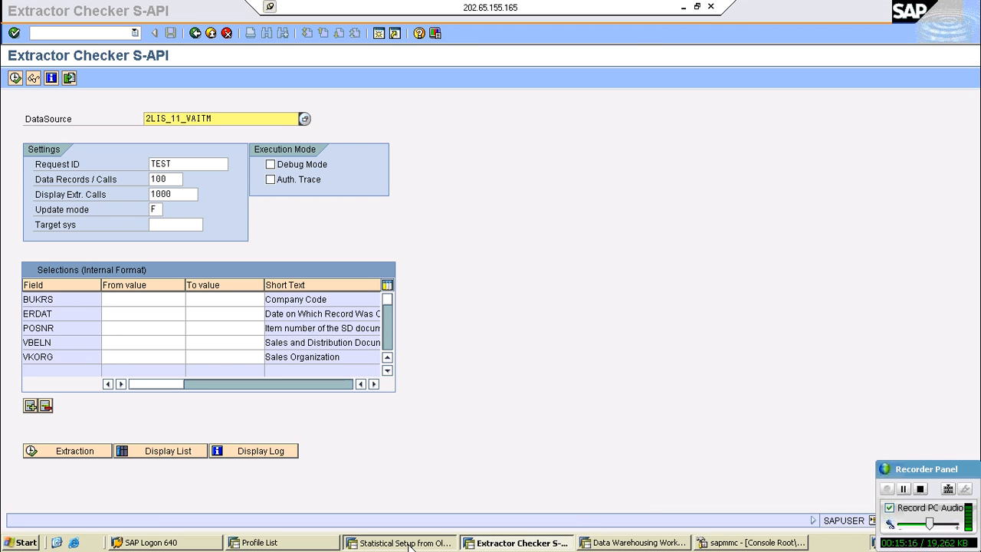
click(634, 544)
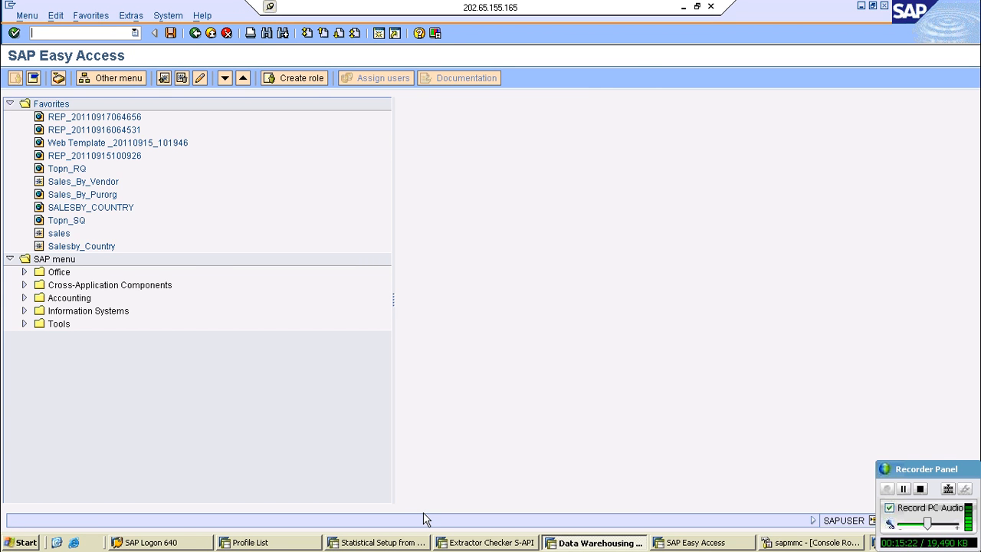
click(424, 542)
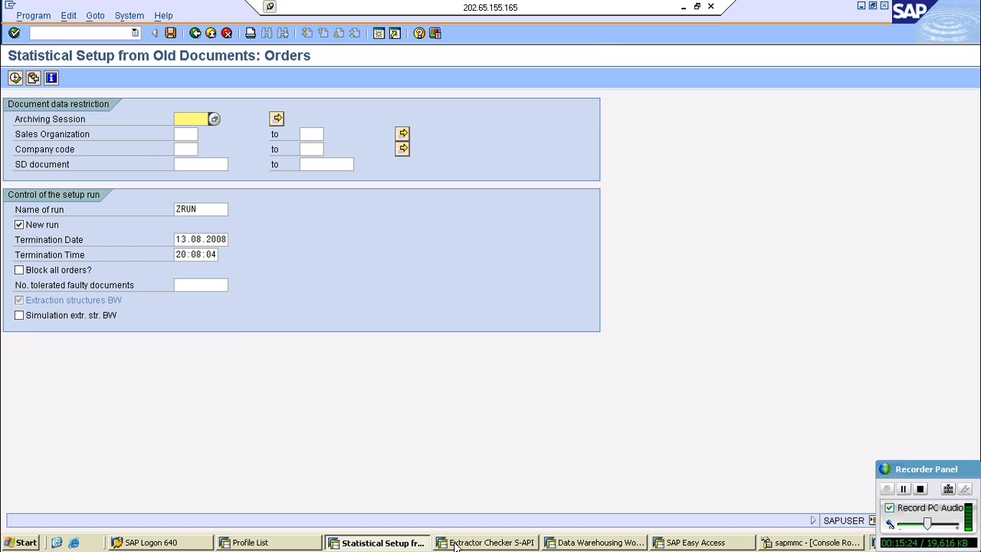
click(455, 542)
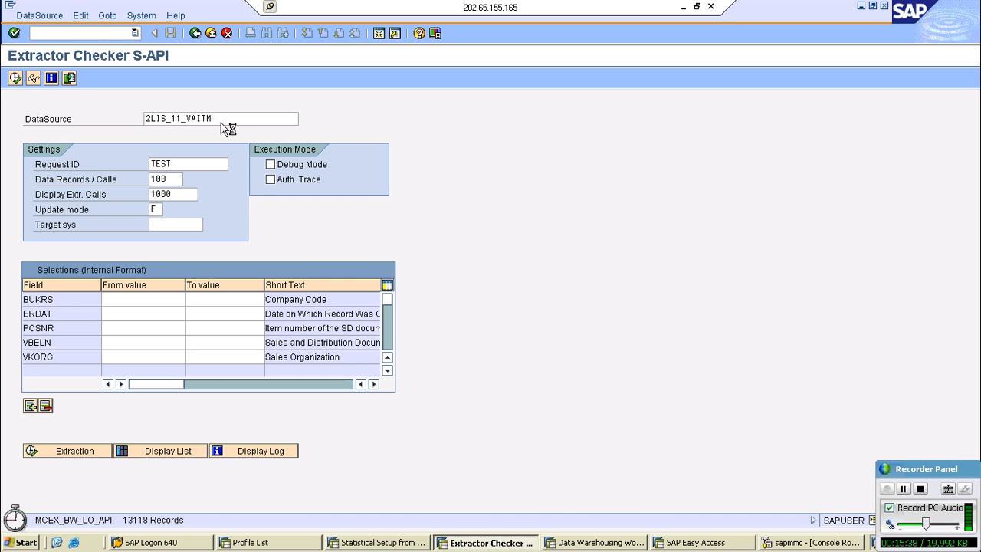
click(693, 543)
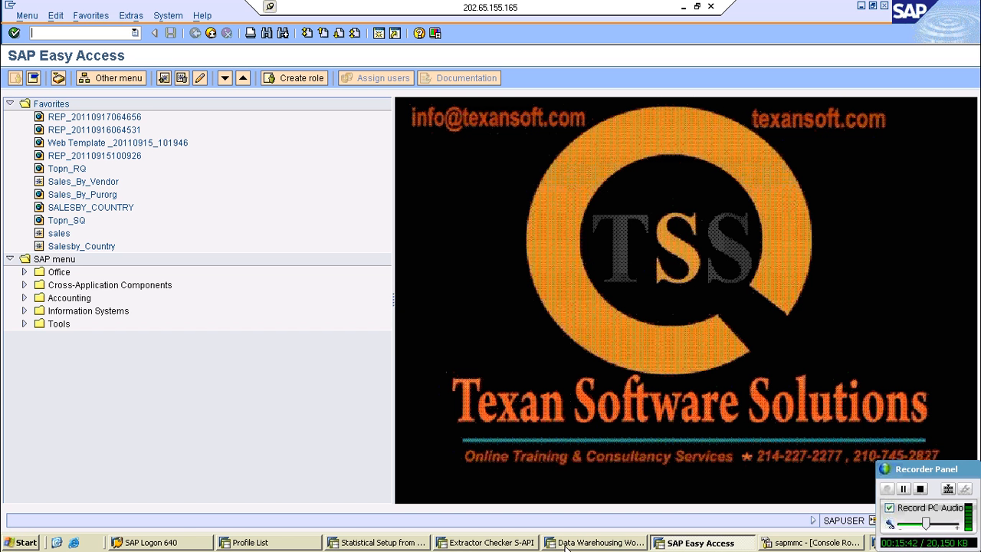
click(565, 545)
click(694, 543)
click(693, 543)
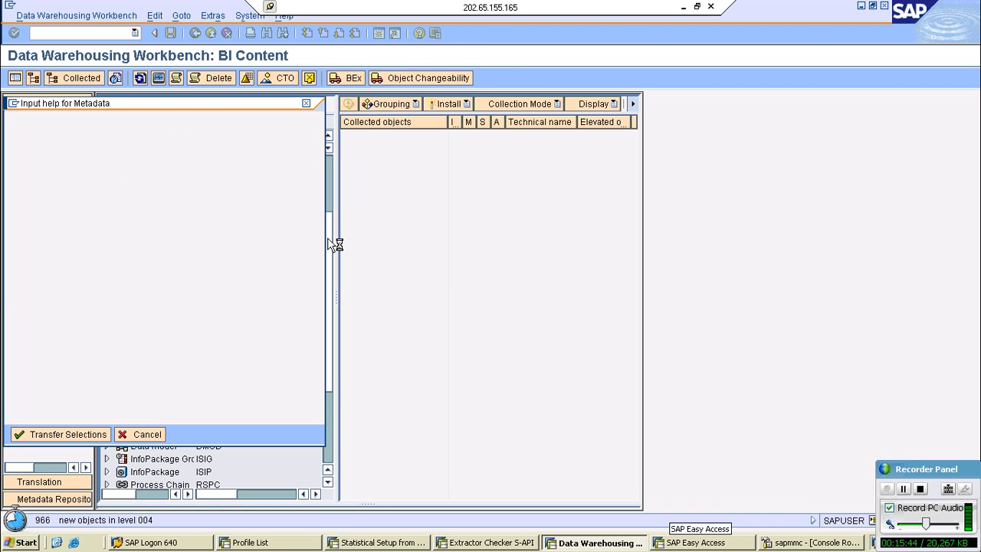
click(682, 544)
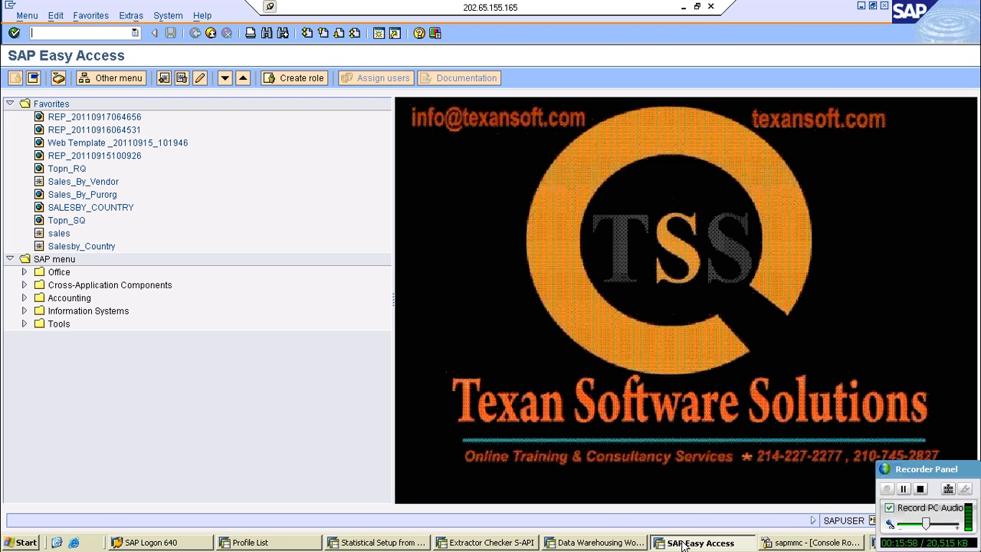
click(605, 542)
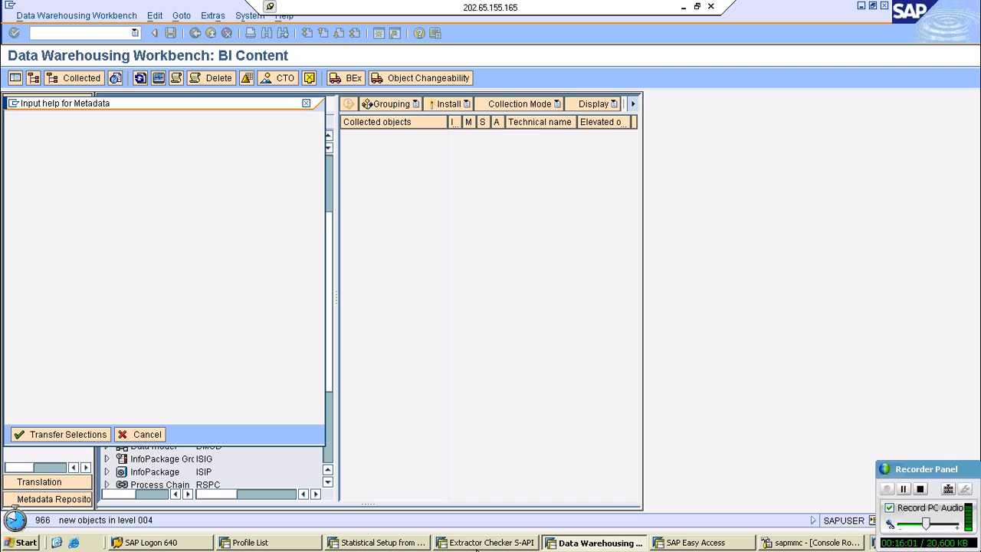
- Start transaction rsa1 in the free SAP Easy Access session and bring up its Modeling workbench
click(689, 540)
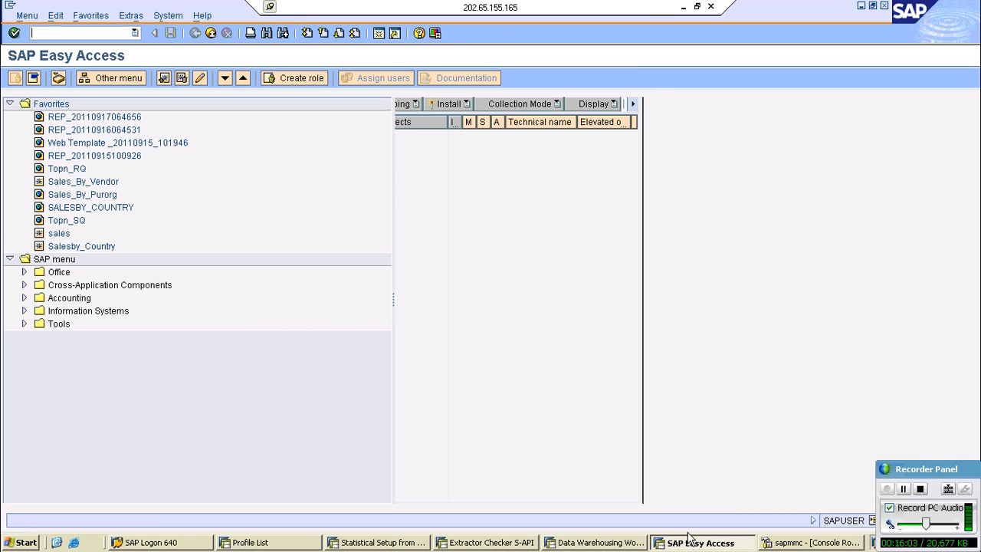
text(rsa1)
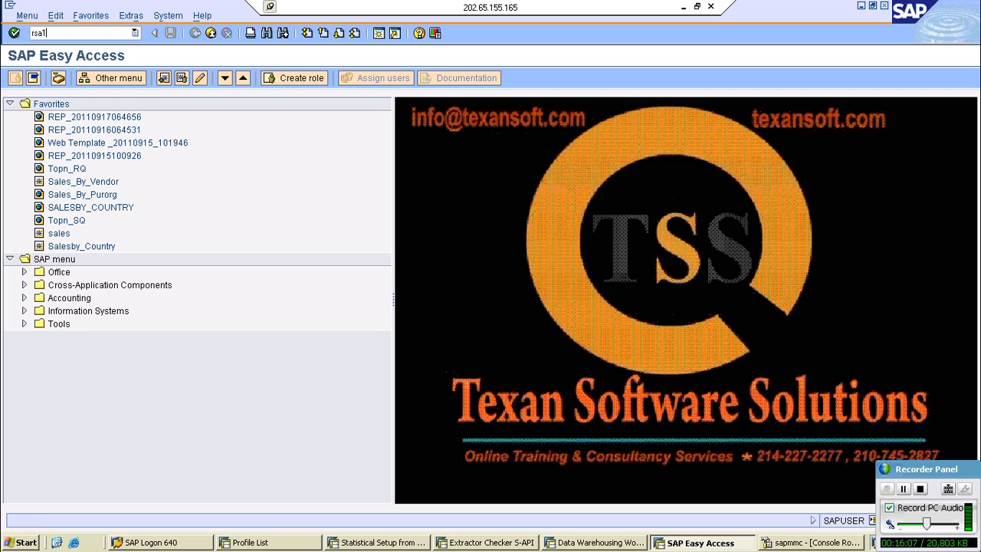
key(Return)
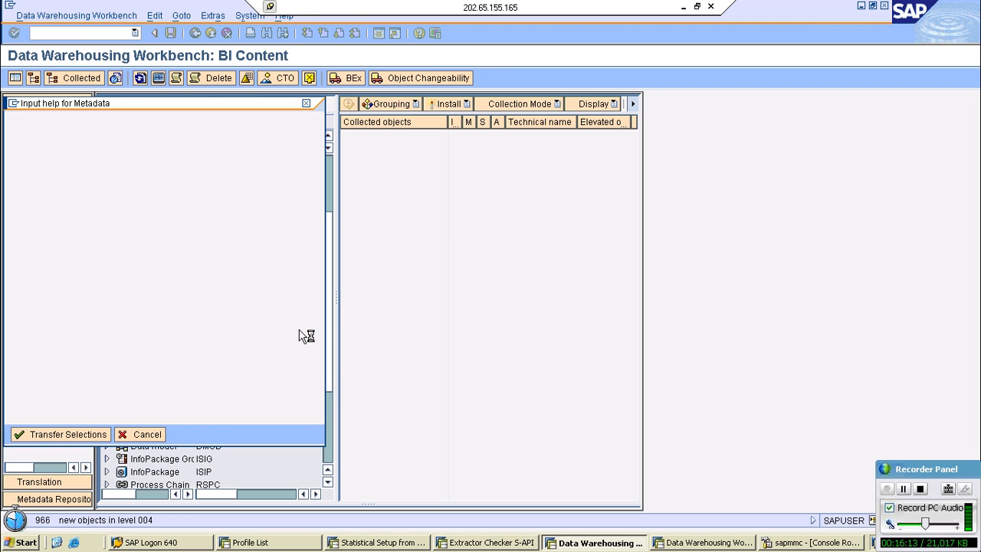
click(693, 543)
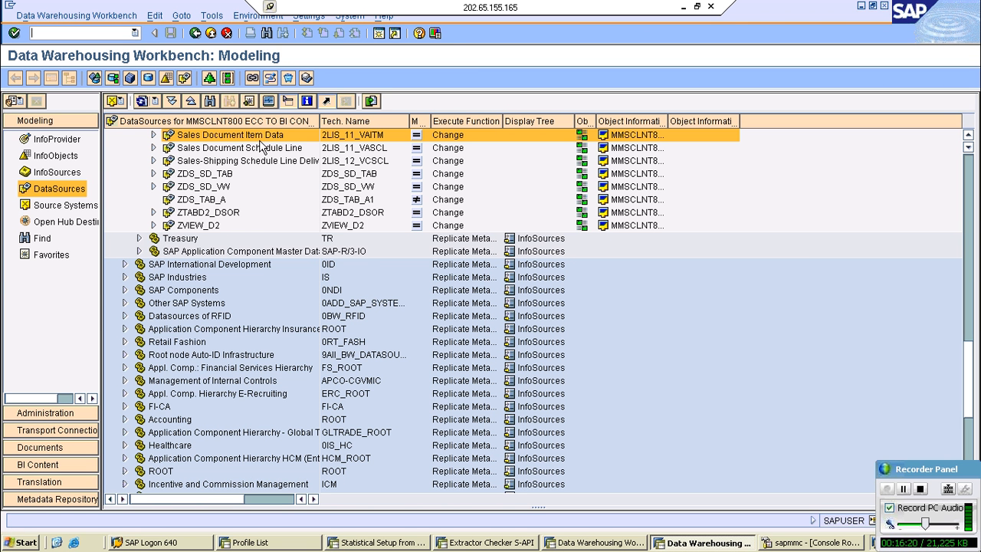
- Display the Sales Document Item Data DataSource (2LIS_11_VAITM) and review its list of field attributes
scroll(253, 176, up, 2)
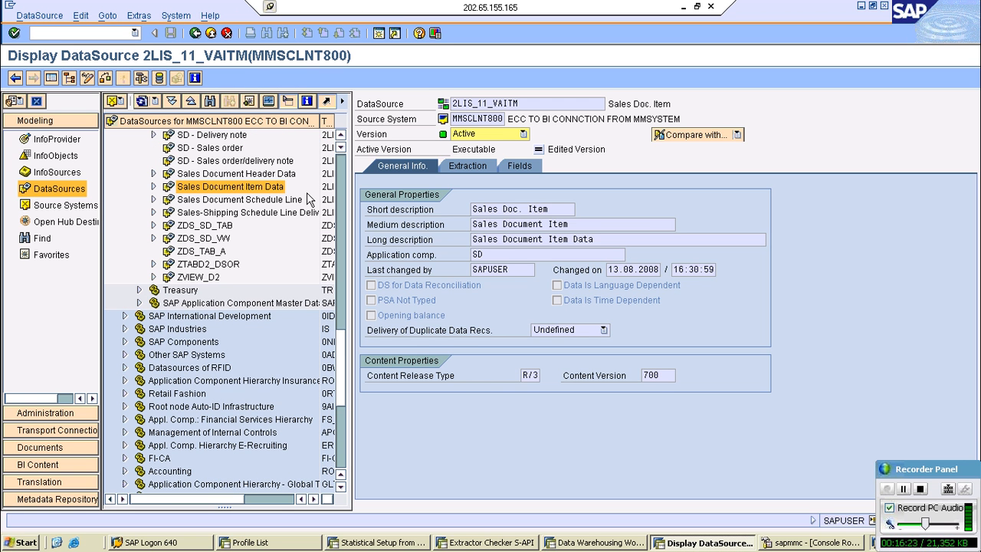
click(518, 165)
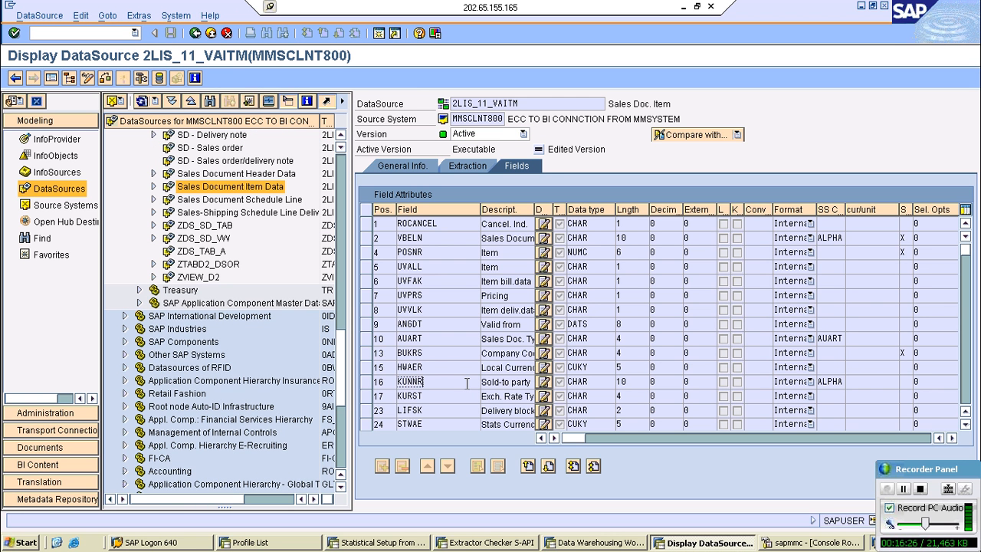
scroll(466, 383, down, 15)
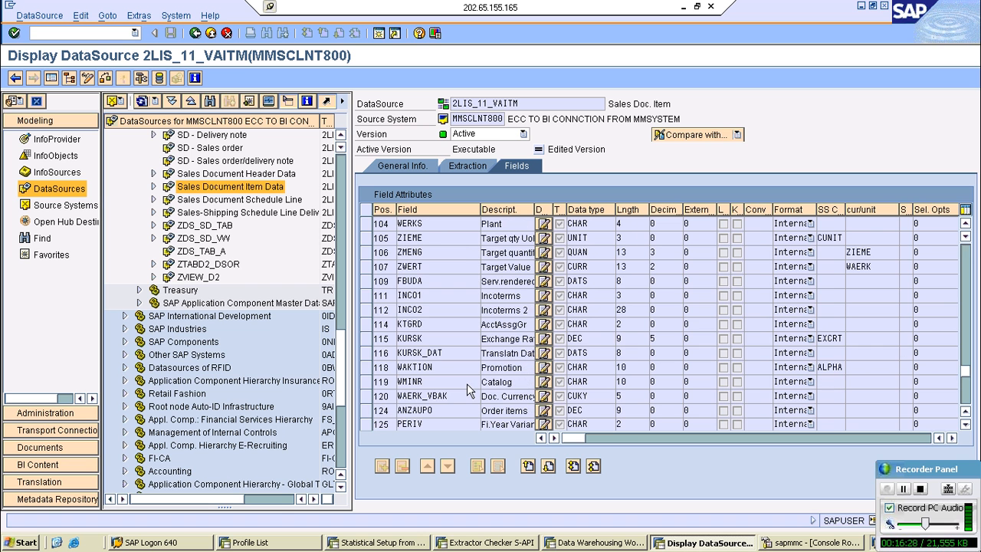
scroll(466, 383, up, 6)
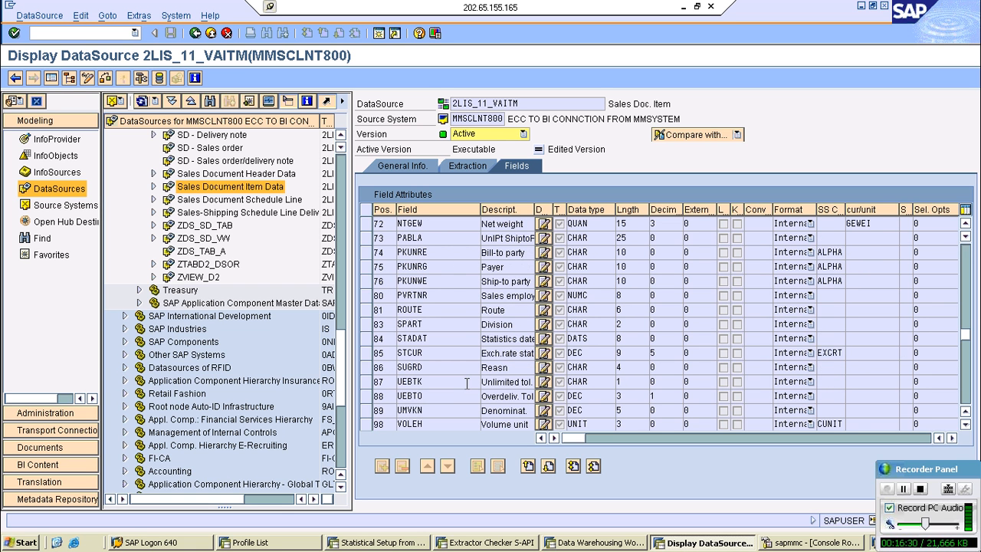
scroll(467, 384, down, 2)
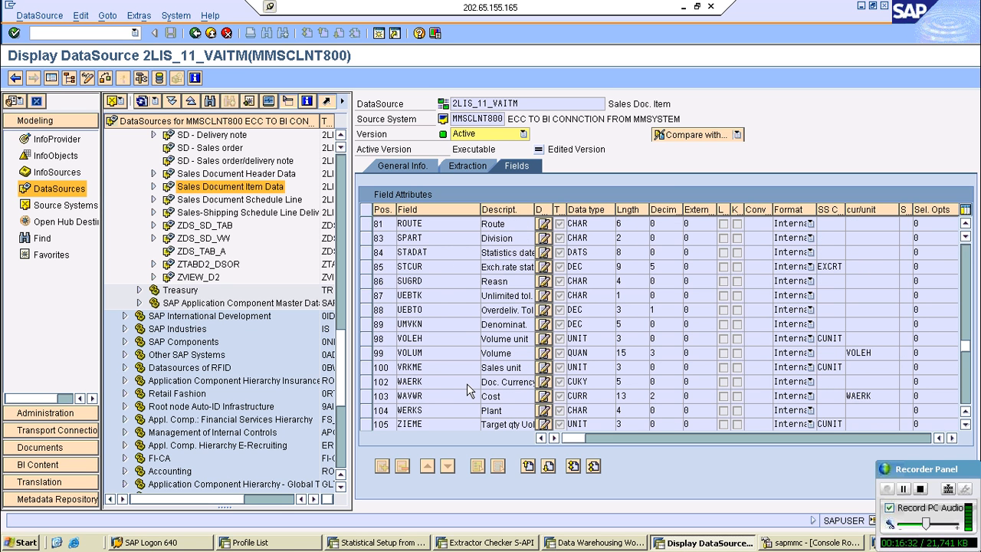
scroll(467, 383, up, 15)
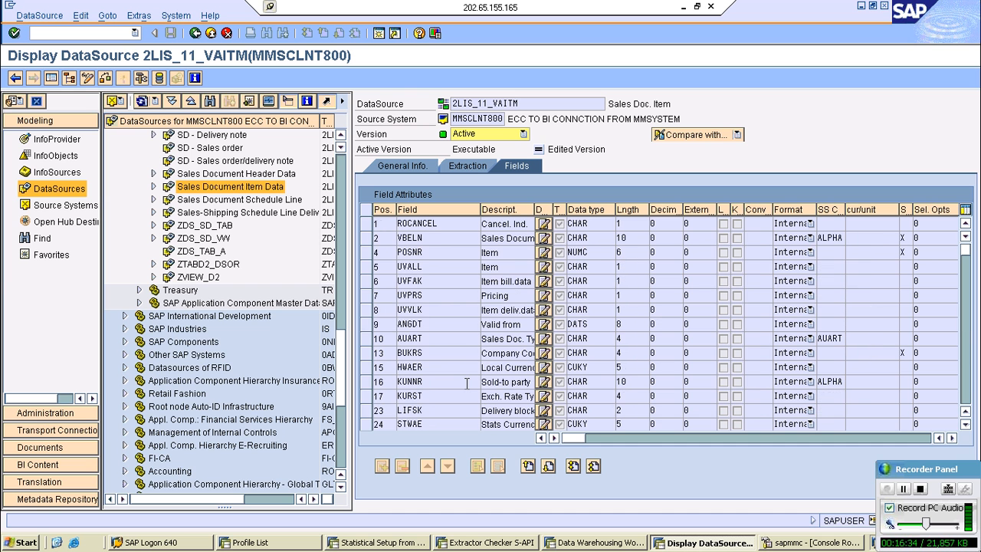
click(439, 226)
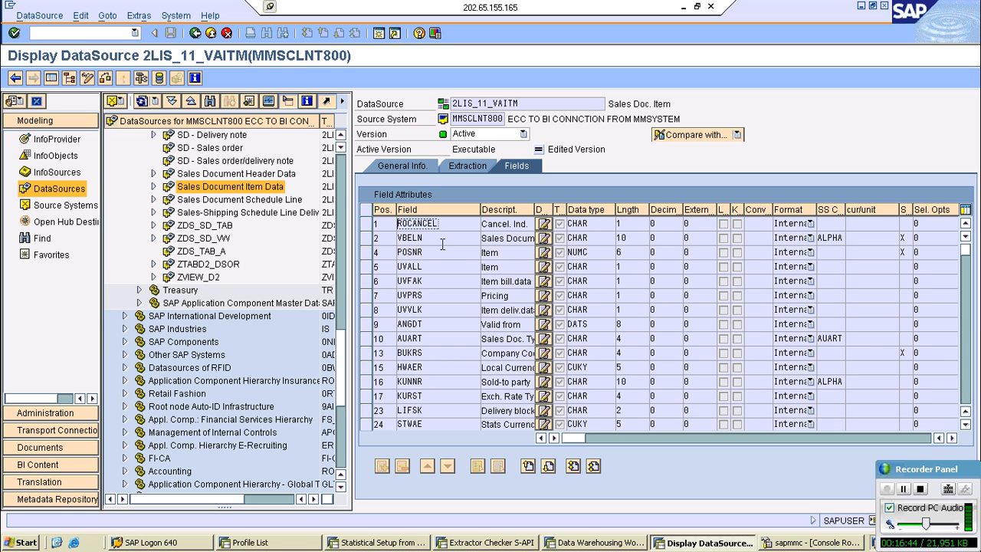
- Expand the upward dataflow of Sales Document Item Data and review the extraction, update and execution settings of its DTP to 0SD_C03
click(153, 187)
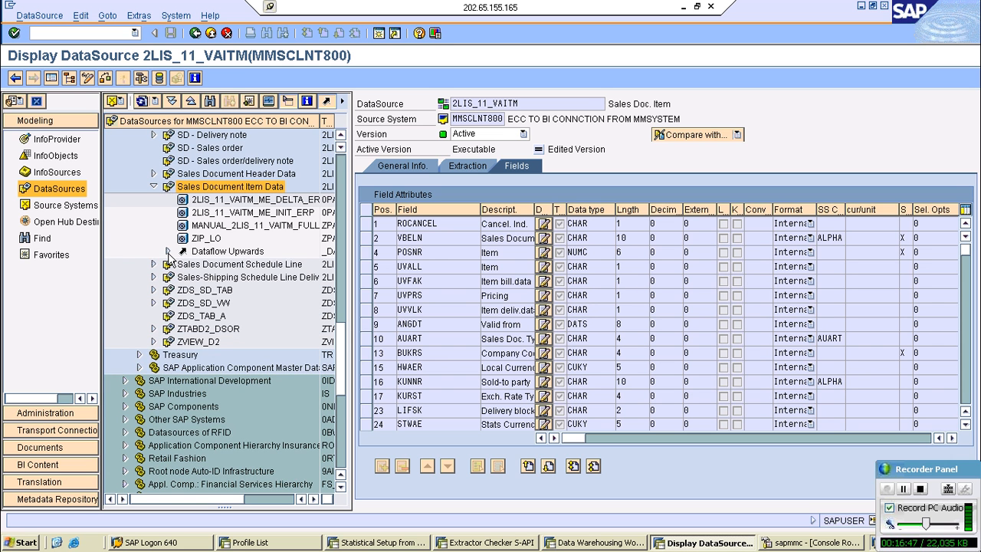
click(168, 251)
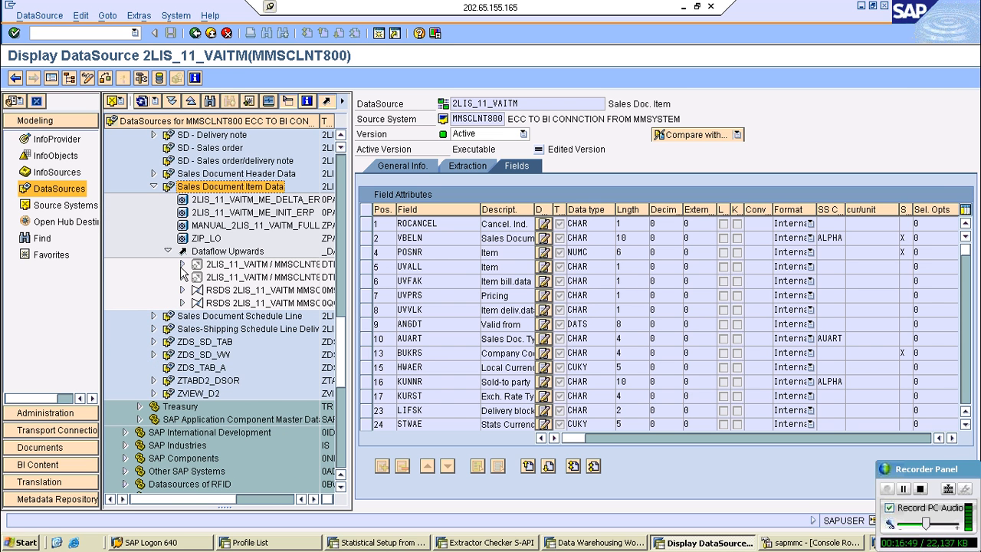
click(182, 264)
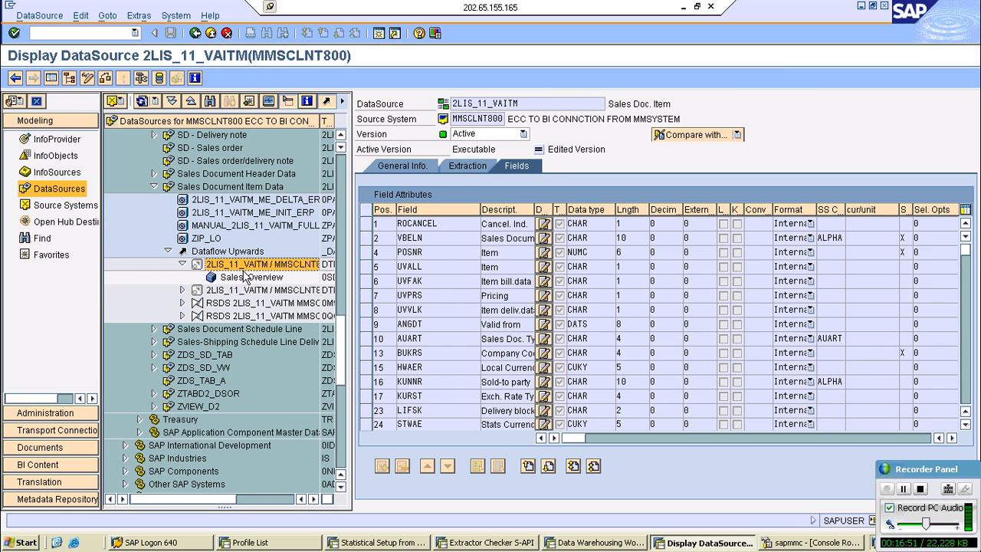
double_click(247, 266)
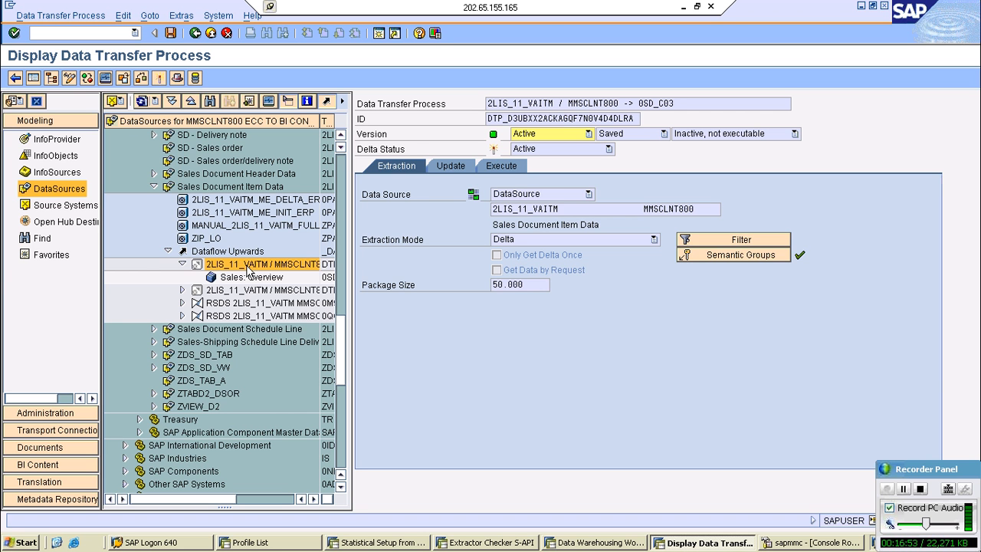
click(450, 170)
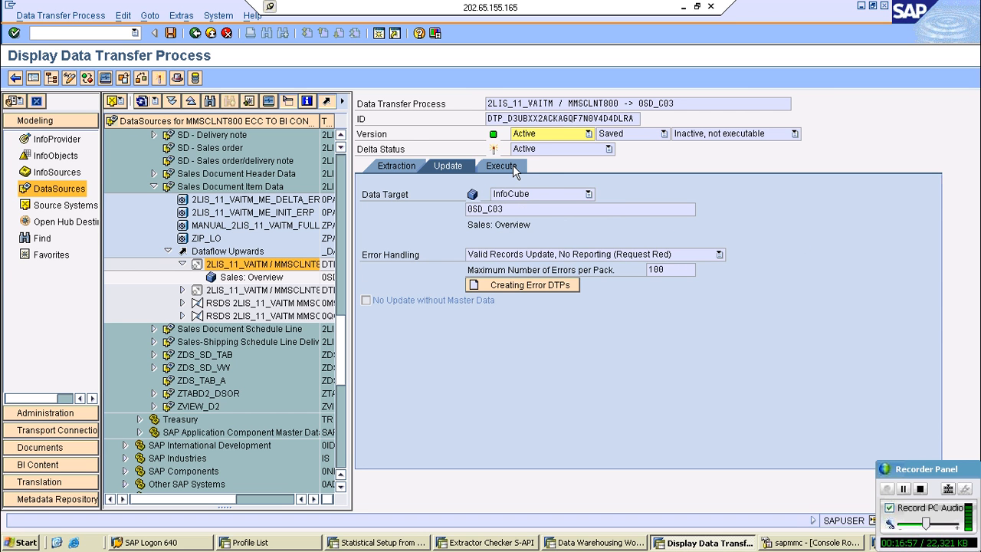
click(513, 168)
click(414, 168)
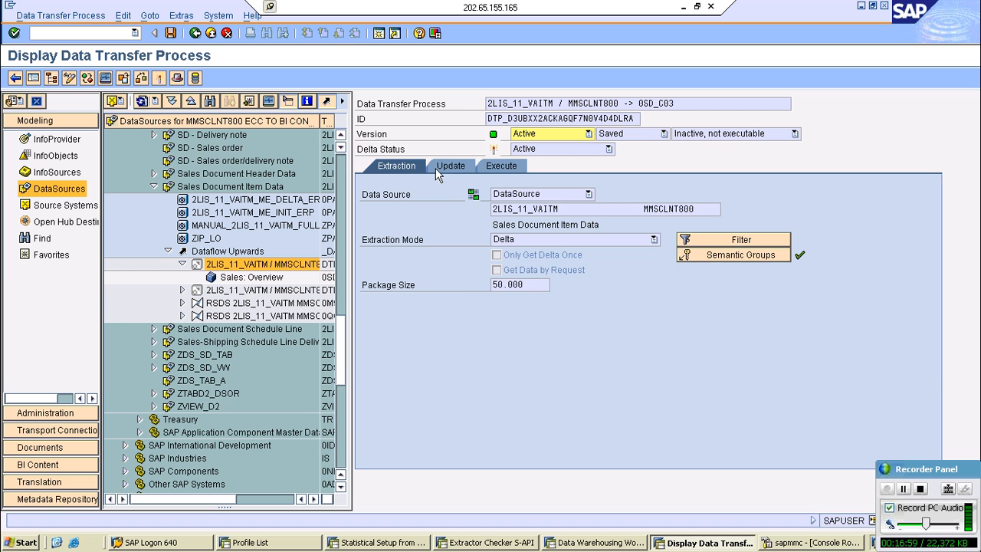
click(435, 168)
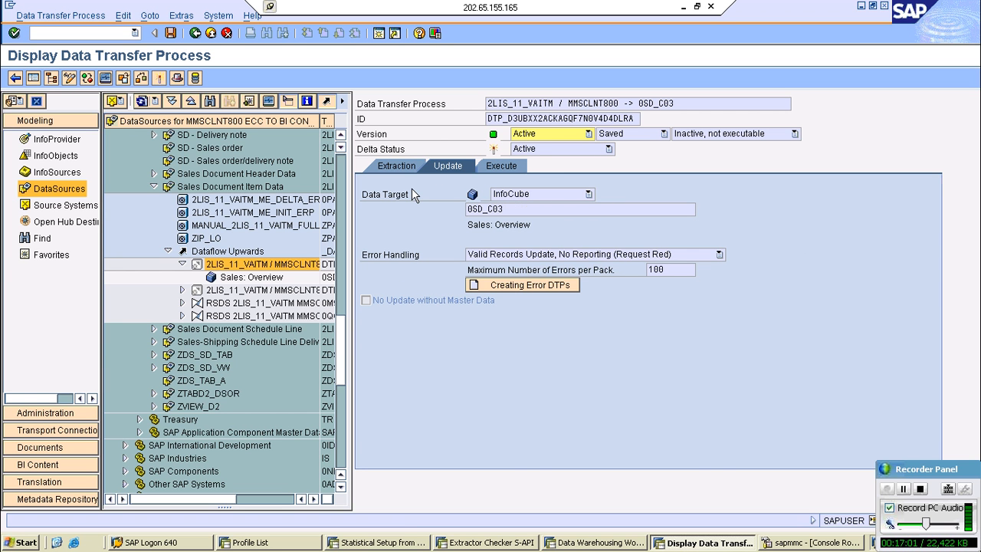
- Expand the other DTP and the first transformation, examine the 2LIS_11_VAITM to 0SD_C03 field mappings, and return to the DataSource tree
click(182, 289)
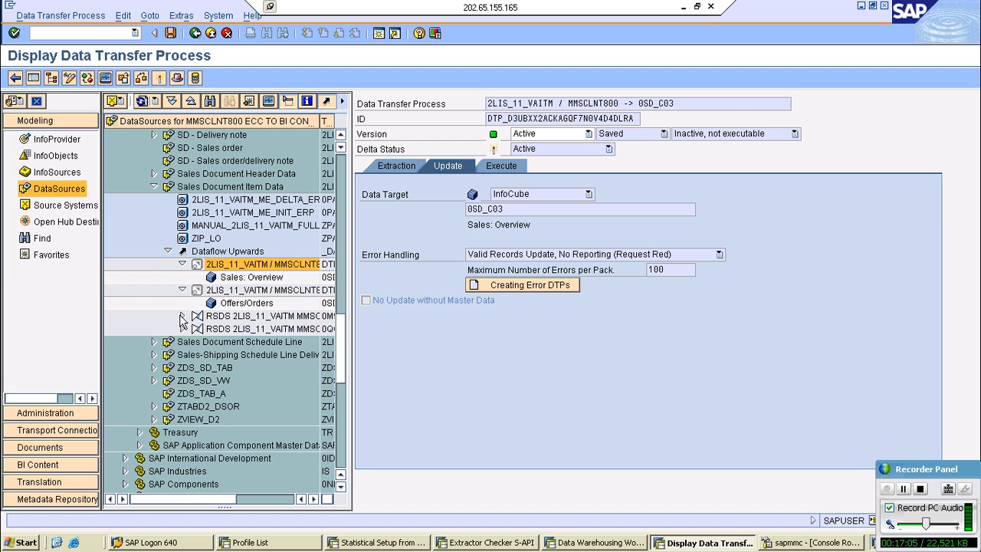
click(182, 315)
click(256, 316)
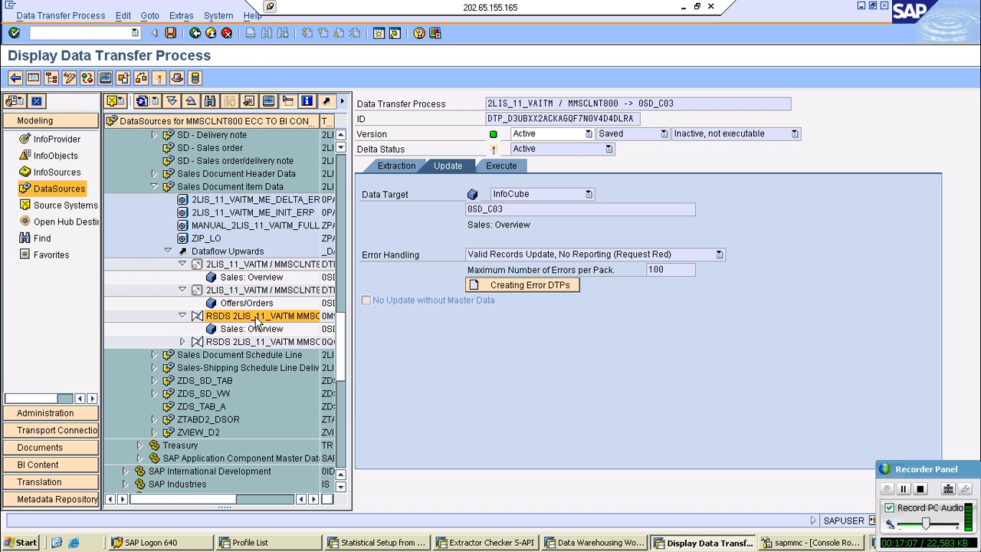
double_click(257, 319)
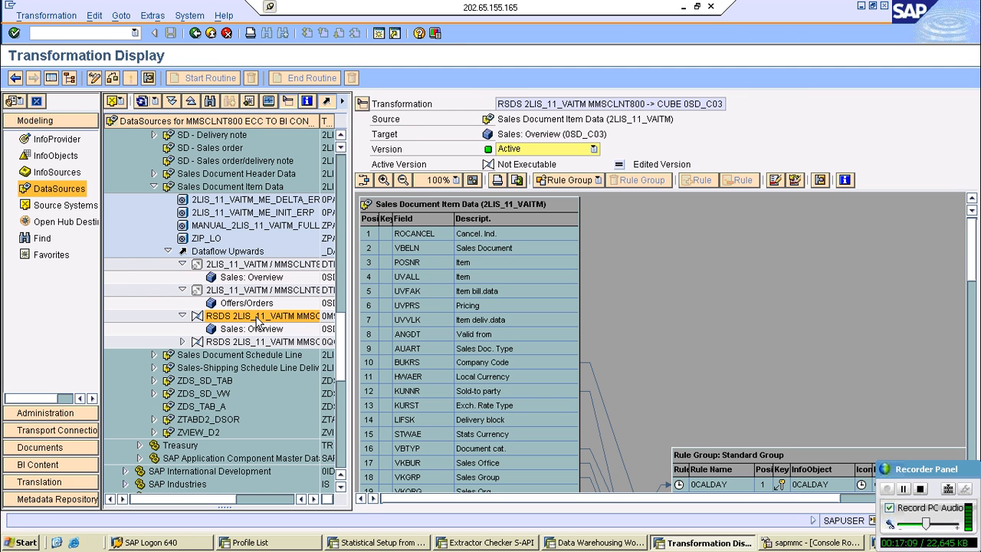
drag(971, 258, 971, 307)
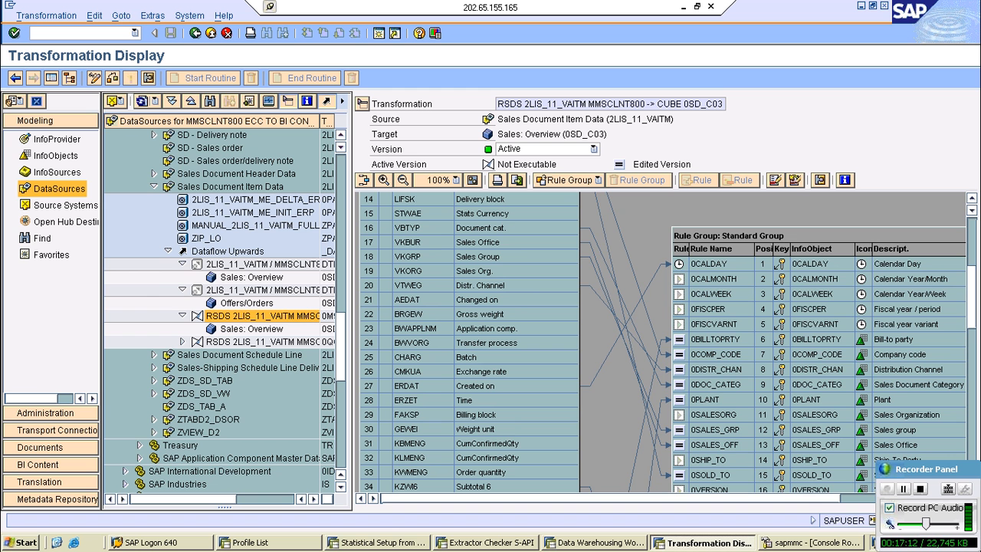
click(972, 391)
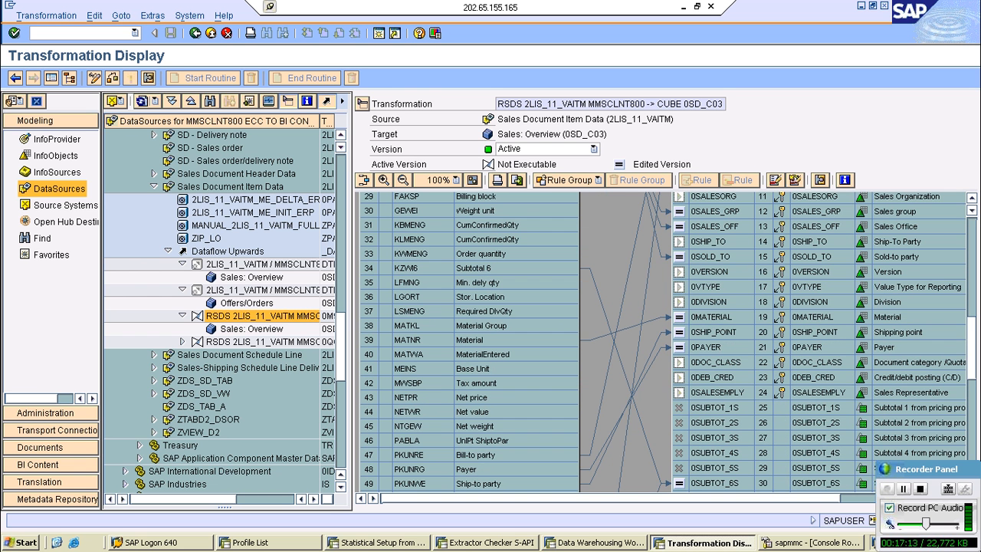
scroll(665, 342, down, 2)
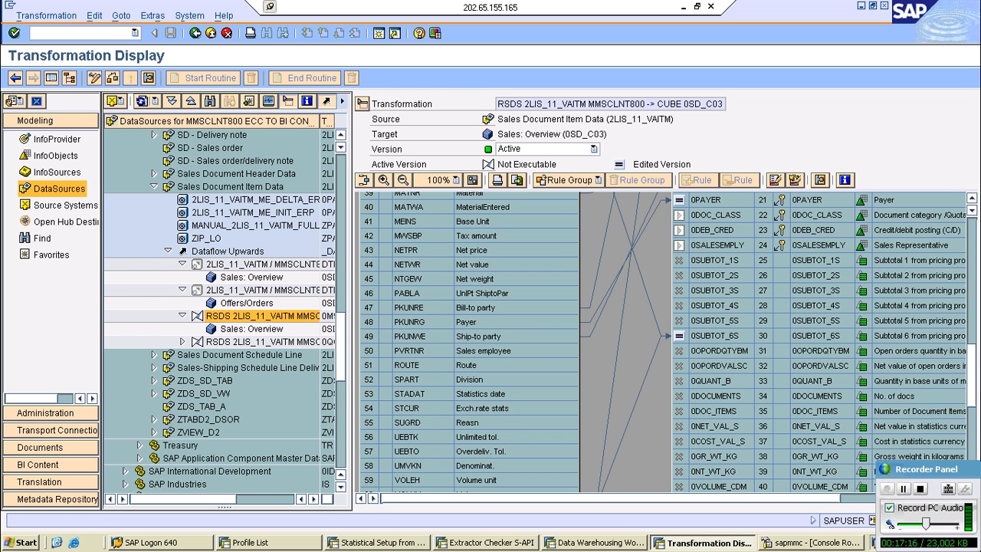
scroll(665, 342, down, 2)
scroll(665, 341, up, 7)
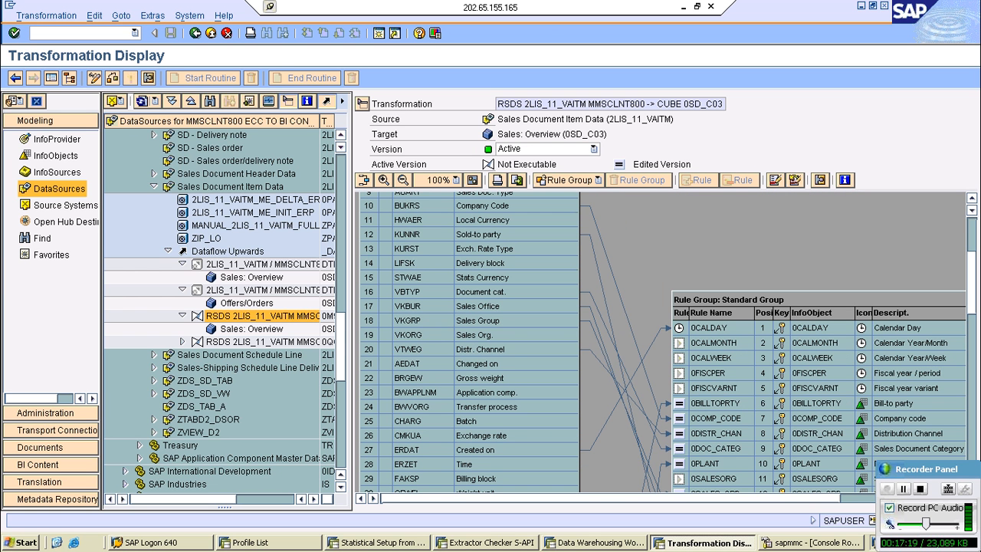
scroll(975, 220, up, 2)
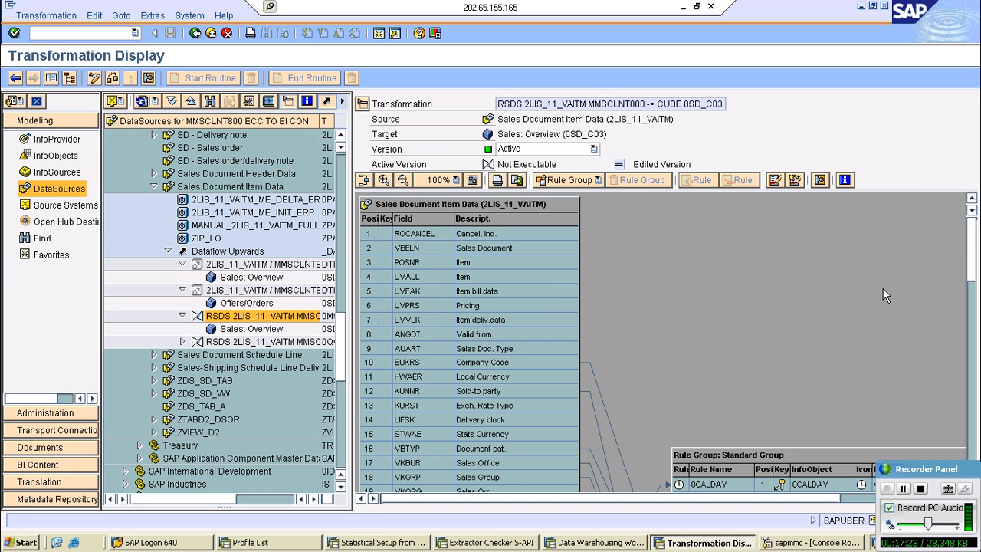
key(F3)
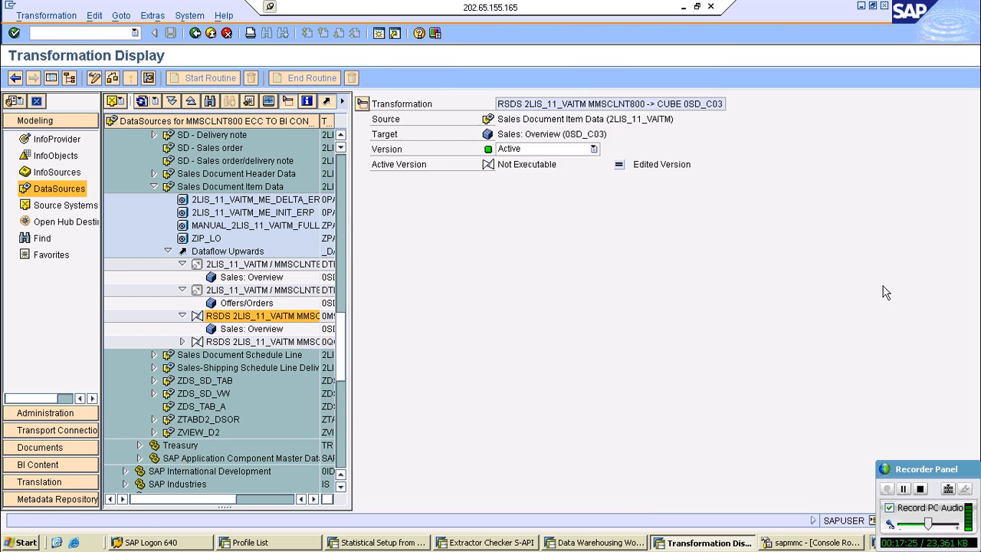
- Check on the metadata input help in the BI Content session, move its dialog aside, and return to the Modeling session
click(567, 542)
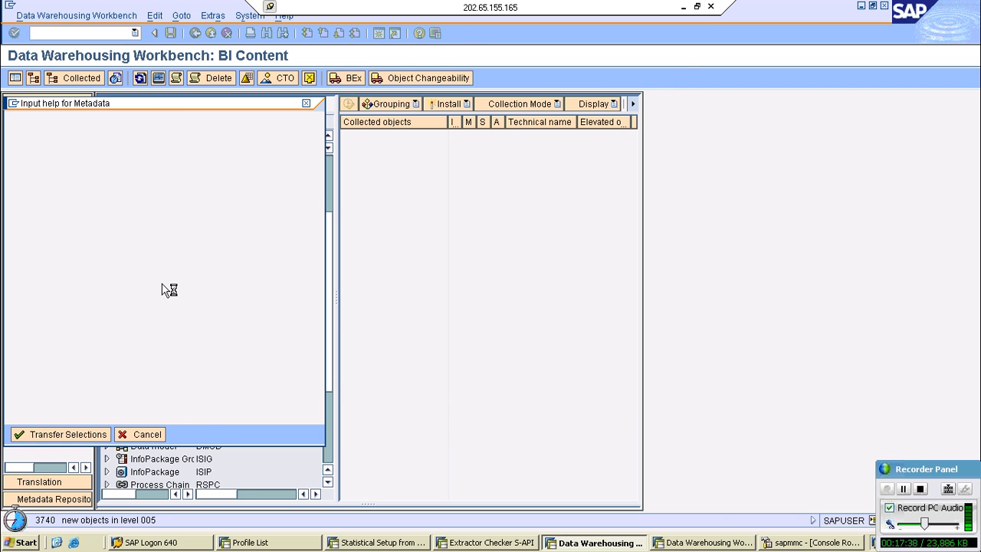
drag(103, 103, 462, 82)
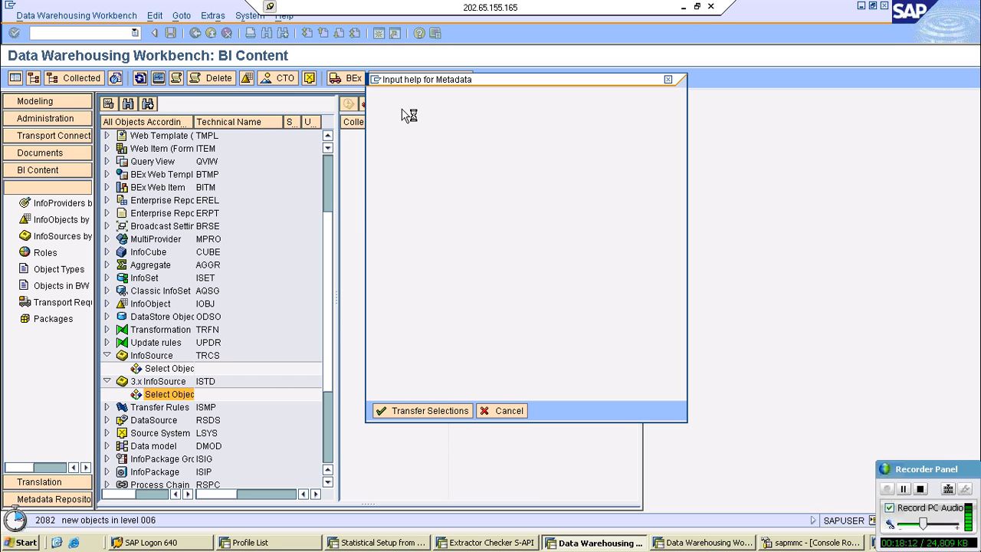
click(666, 538)
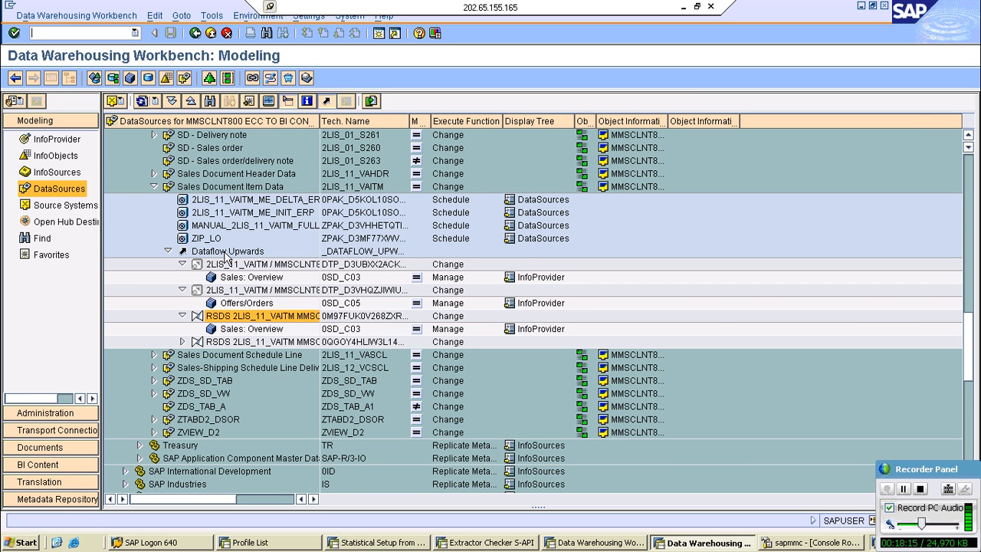
- Display the Sales Document Item Data DataSource (2LIS_11_VAITM) and select the ROCANCEL field name in its field attributes
right_click(230, 187)
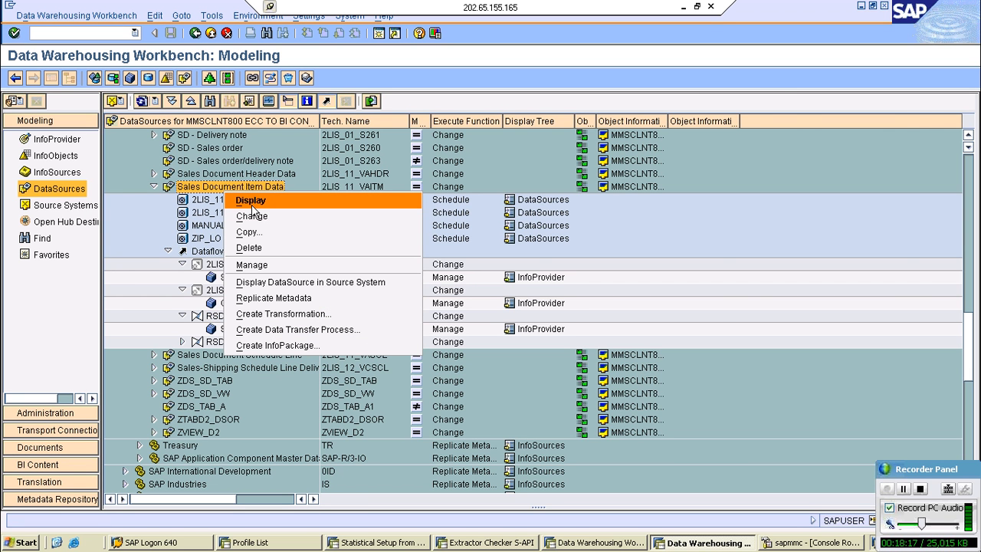
click(252, 204)
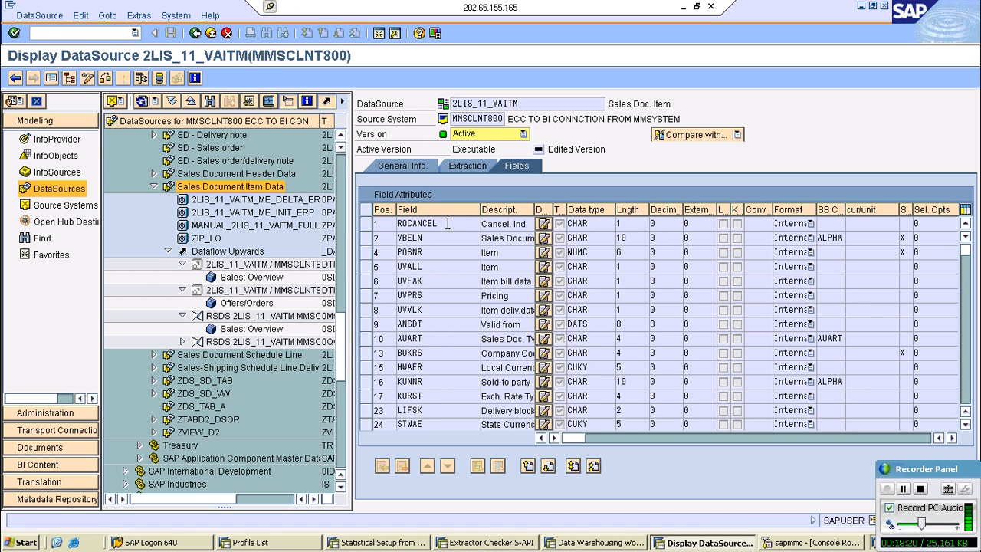
click(447, 223)
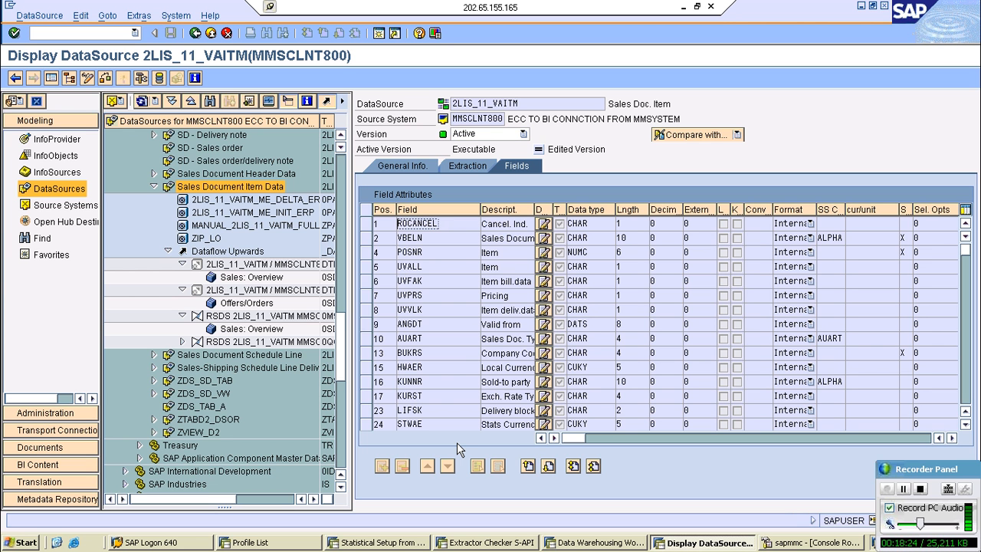
- Switch to the ext_6 Notepad file, add the note "bi column---rsosfieldmap" below the lbwg note, and return to the remote SAP desktop
click(683, 7)
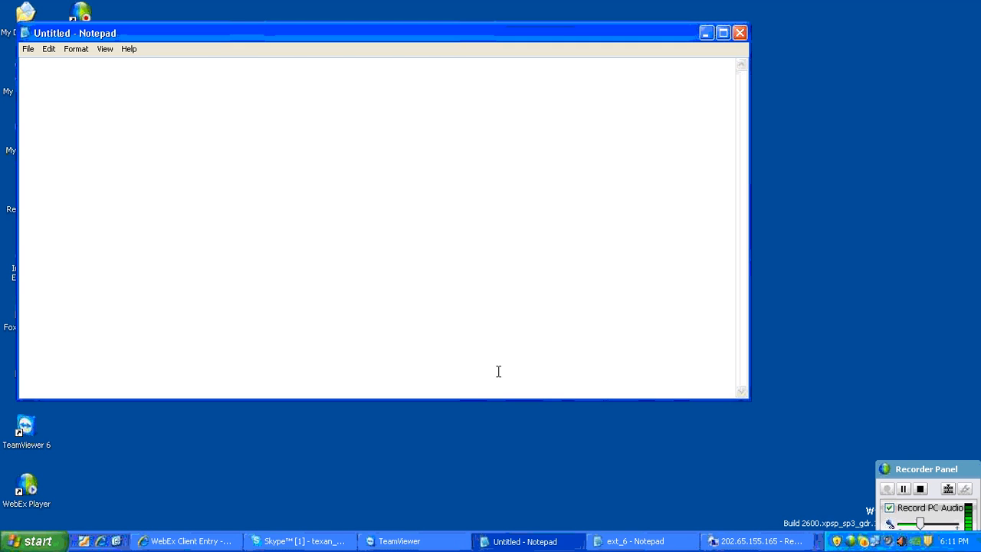
click(636, 541)
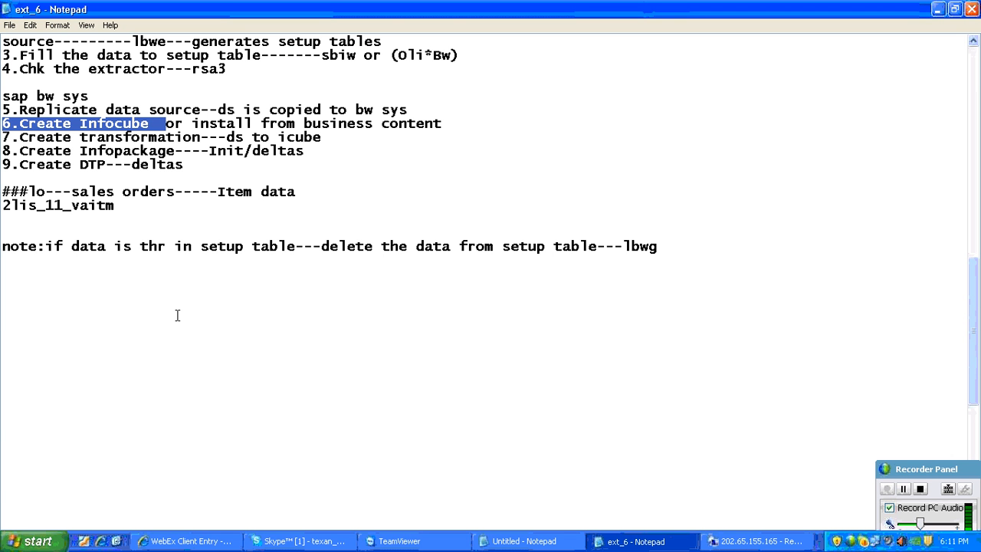
click(164, 279)
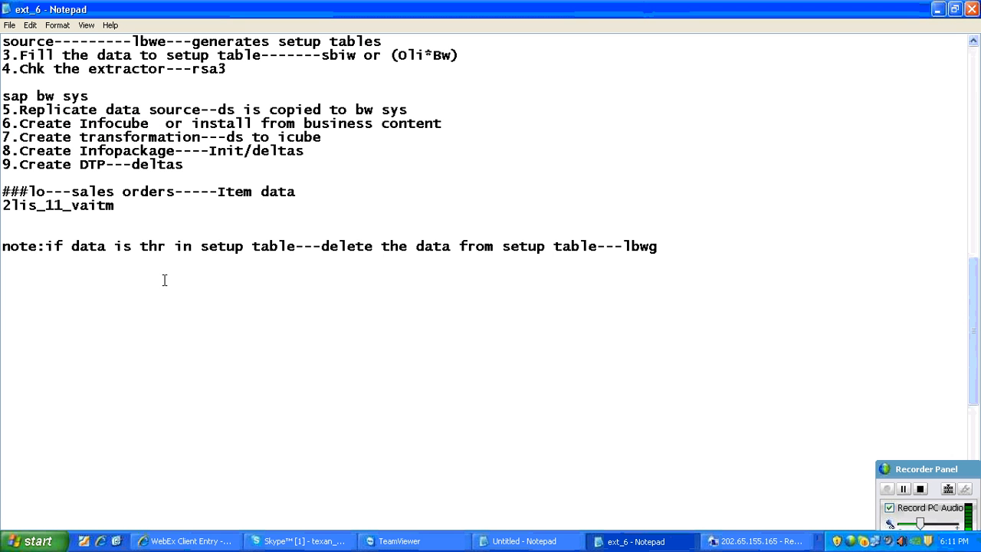
text(bi colum)
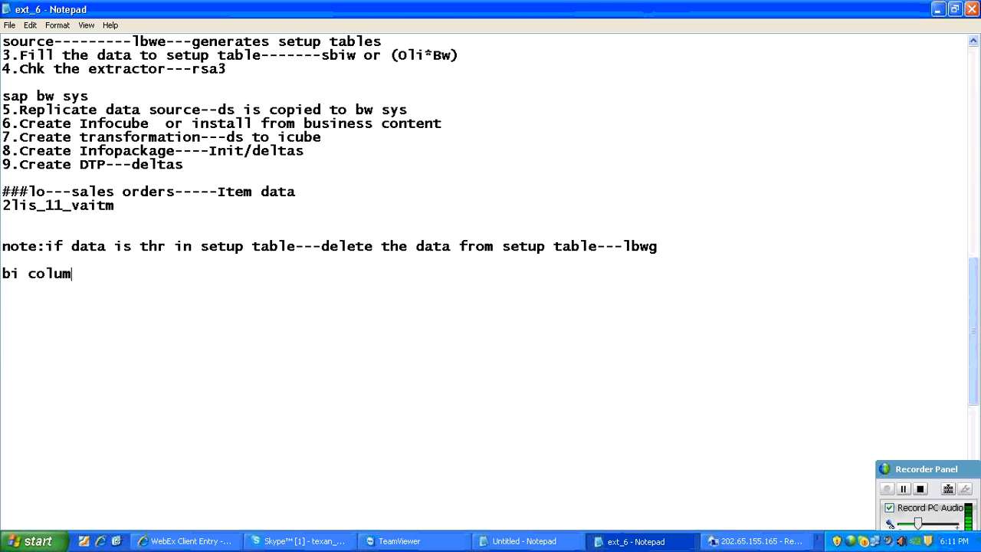
text(n---rsosfield)
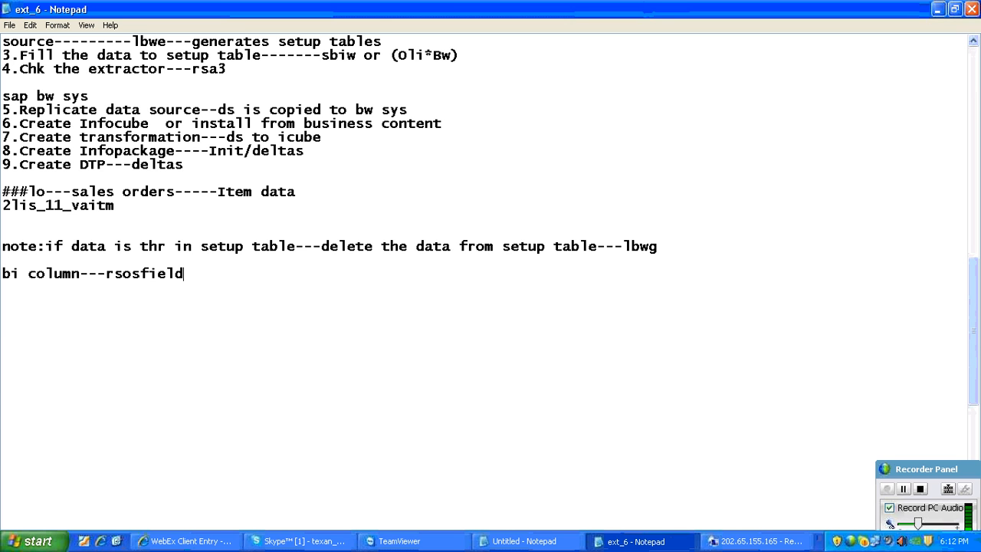
text(map)
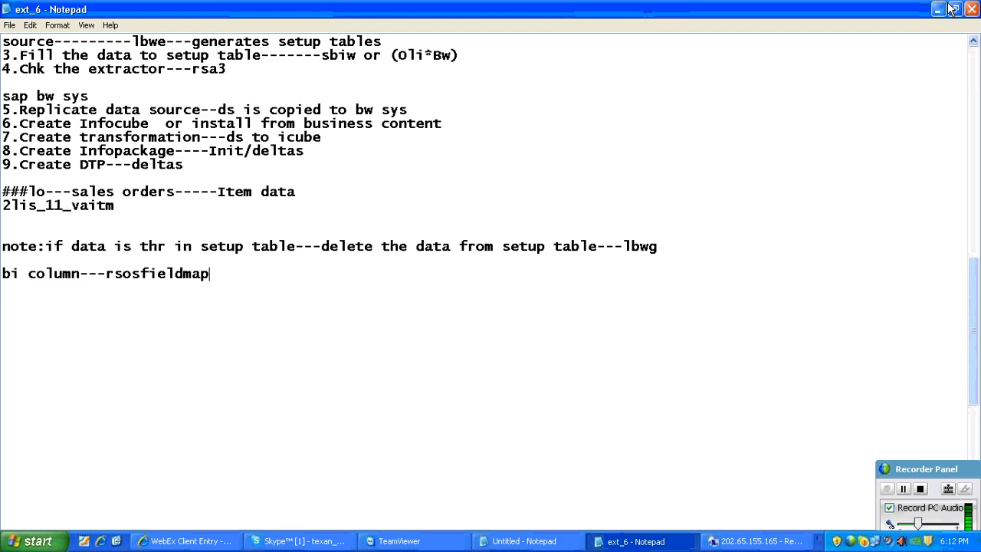
click(940, 9)
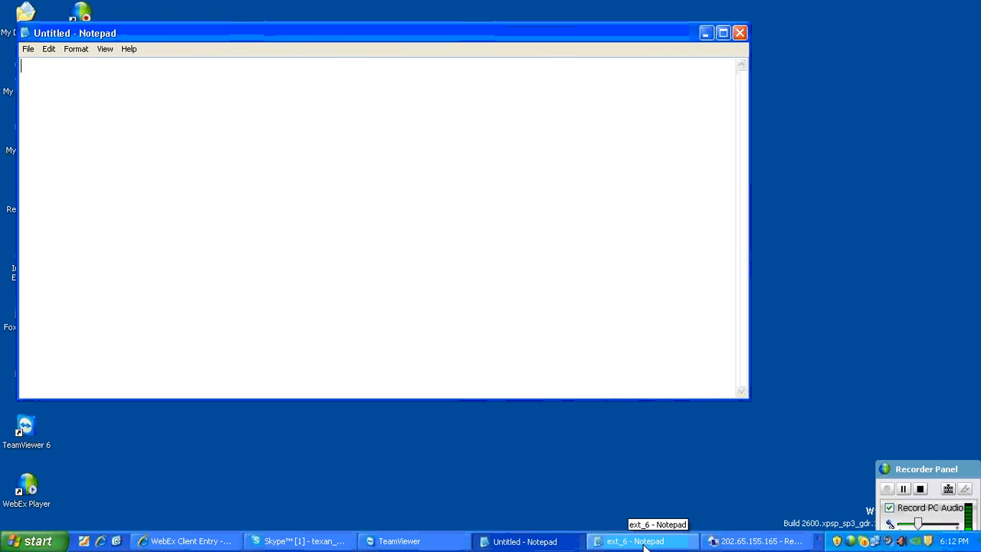
click(757, 541)
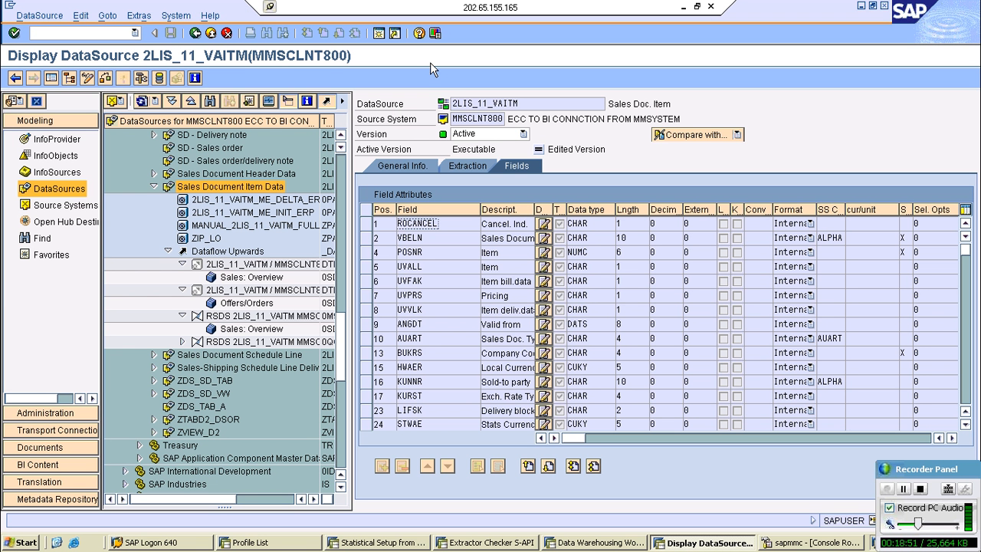
- Start transaction se16 in a new session and bring up the selection screen for table rsosfieldmap
click(379, 34)
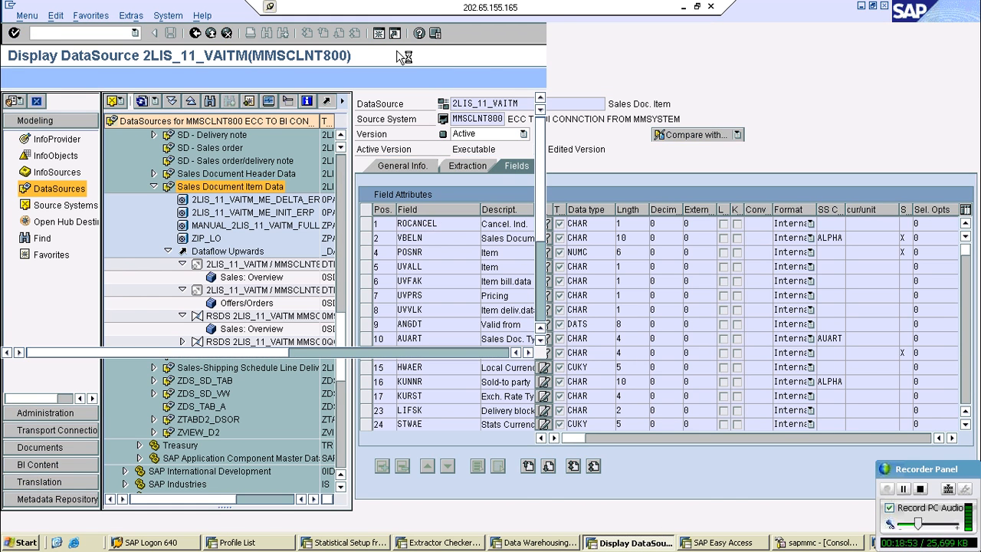
text(se16)
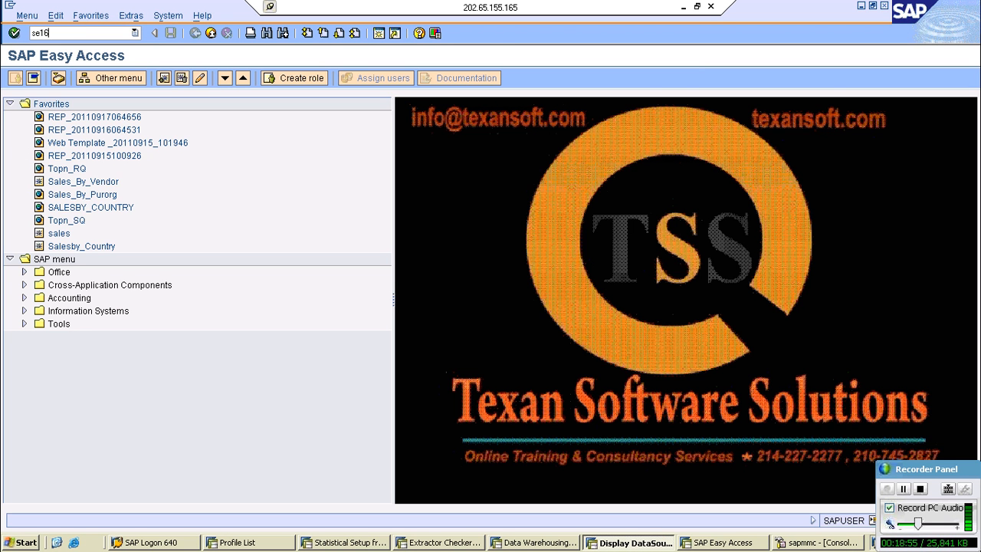
key(Return)
text(rs)
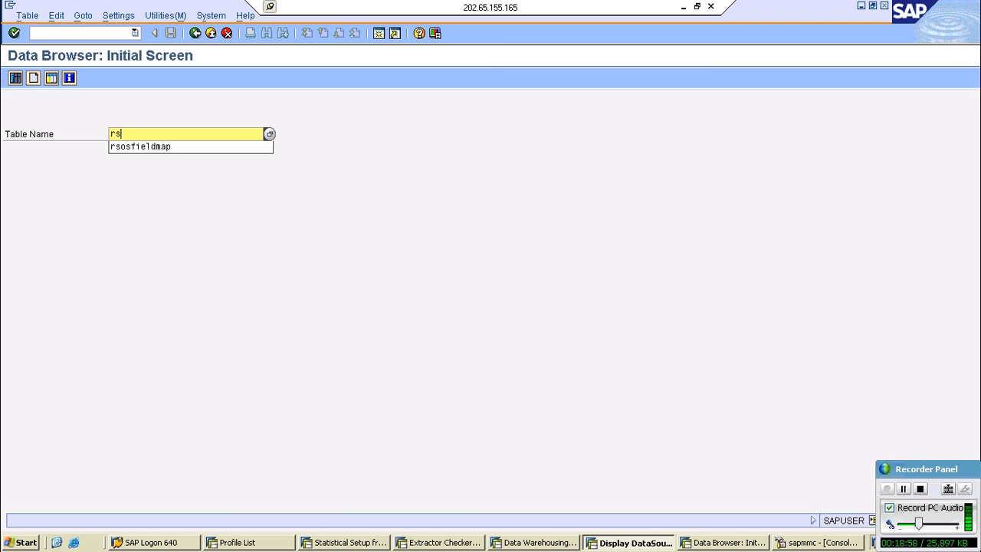
key(Down)
key(Return)
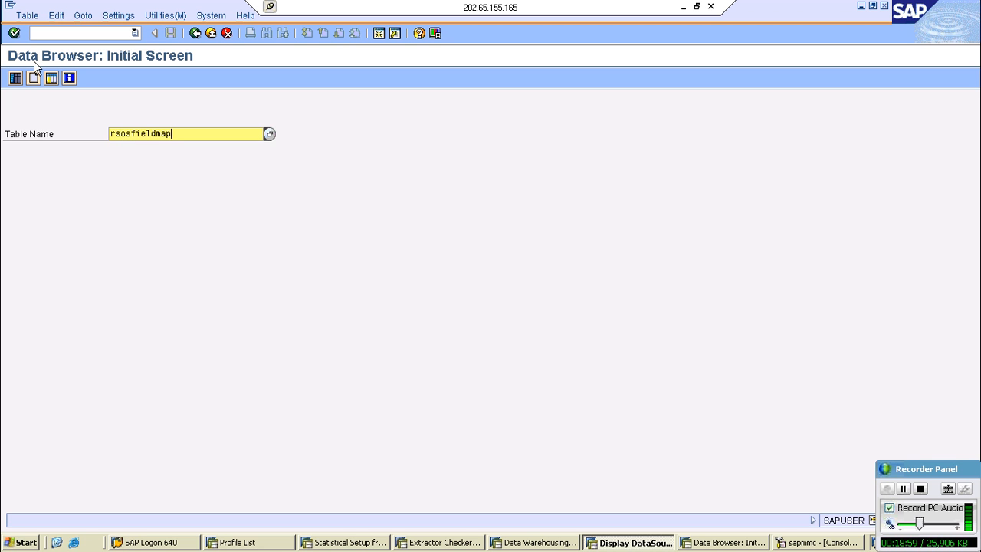
key(Return)
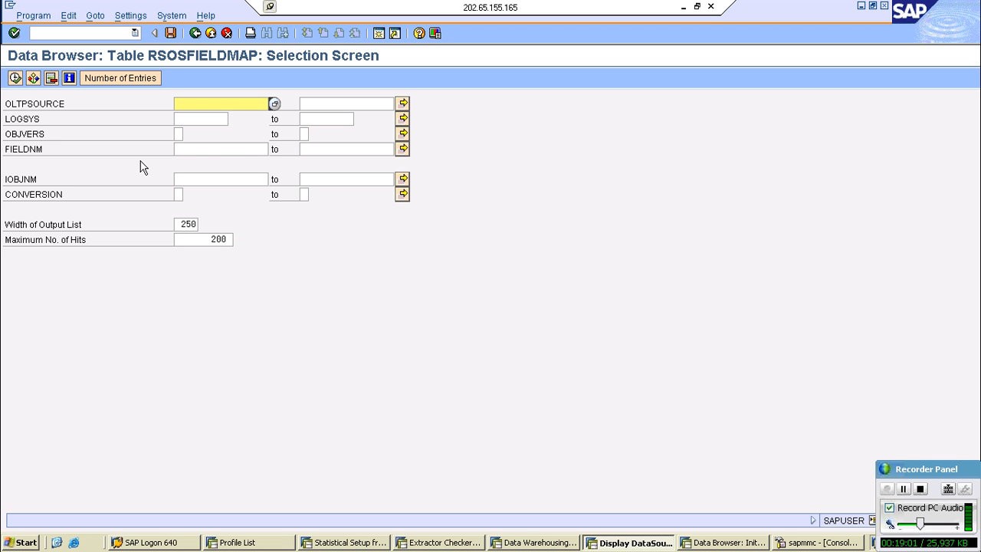
- Filter table RSOSFIELDMAP by FIELDNM ROCANCEL and list the matching entries
click(221, 148)
text(ROCANCEL)
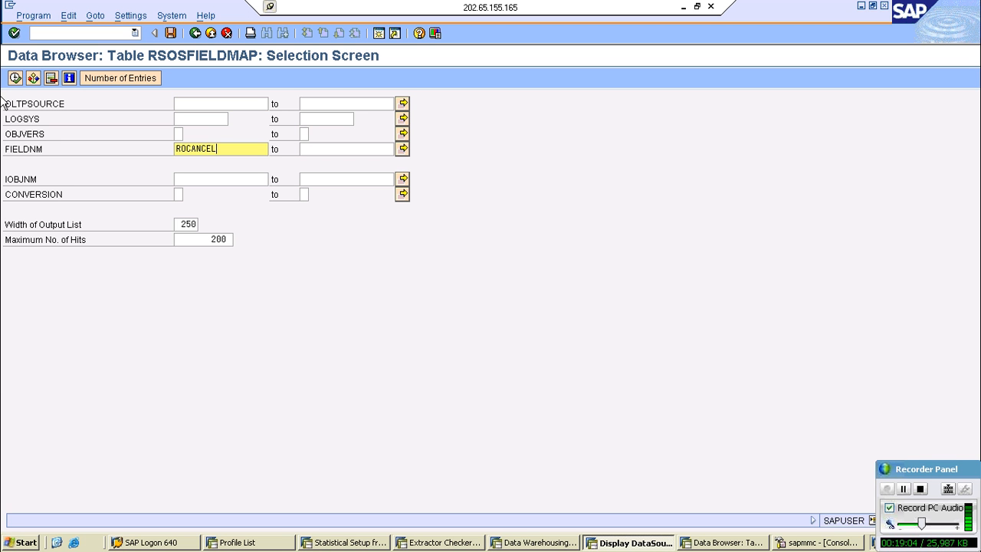
key(F8)
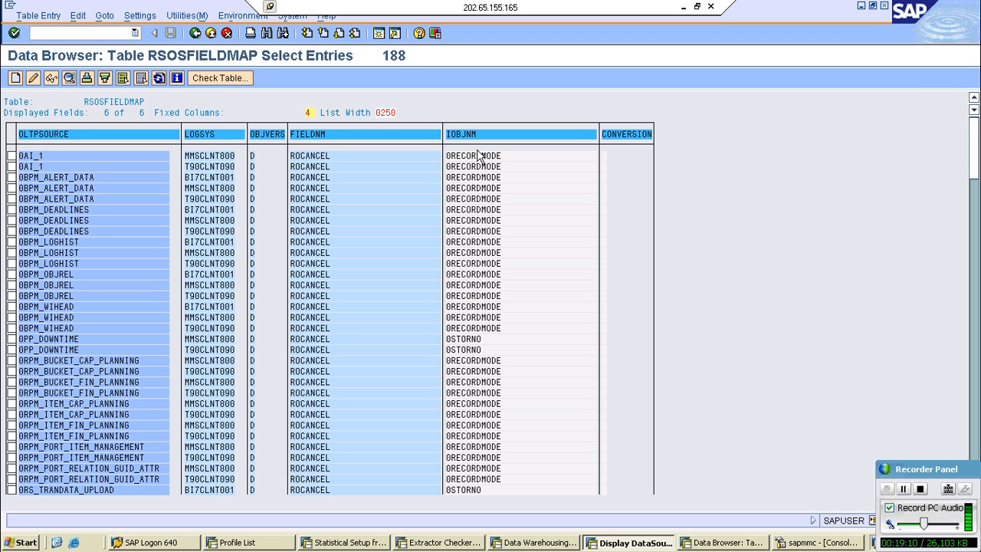
- Examine the InfoObjects mapped to ROCANCEL and display the details of the 0PP_DOWNTIME entry for MMSCLNT800
click(478, 155)
click(477, 339)
double_click(476, 338)
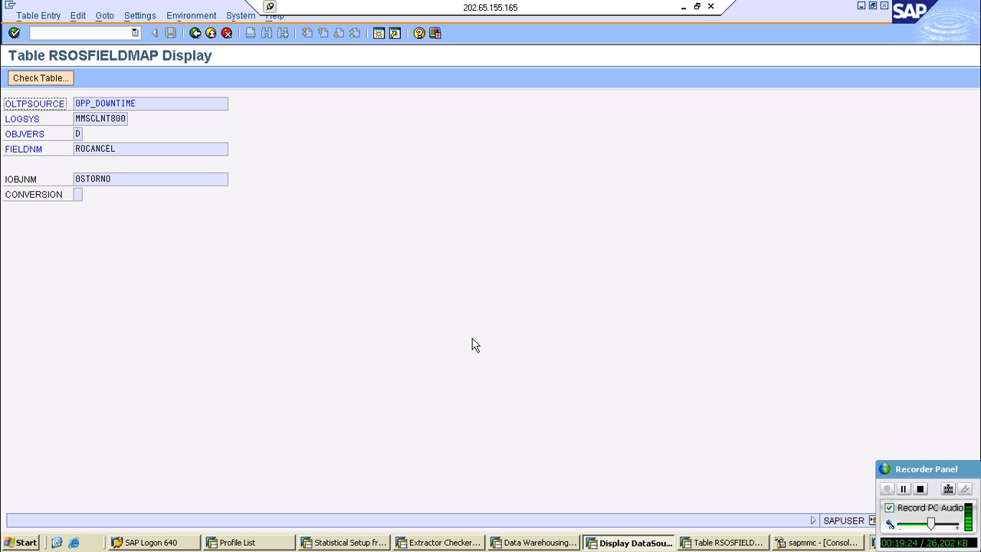
key(Tab)
key(Tab)
key(Tab)
key(Tab)
key(Tab)
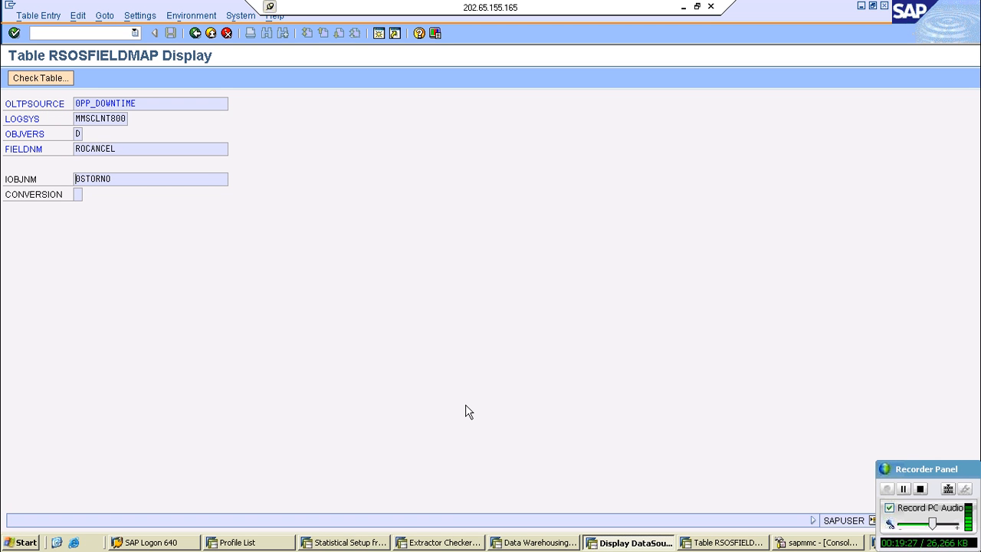
- Check the BI Content session's metadata selection again and return to the list of RSOSFIELDMAP entries
click(531, 543)
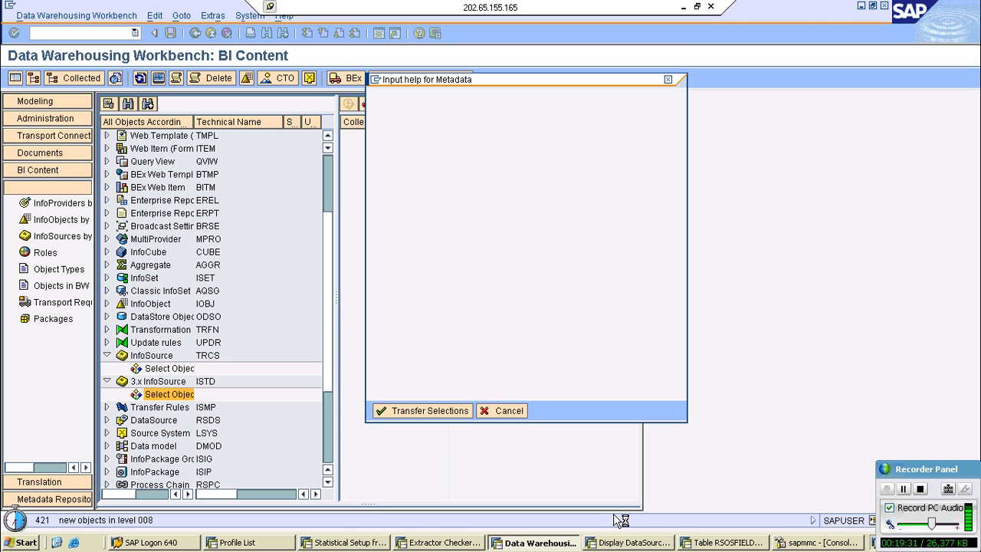
click(705, 544)
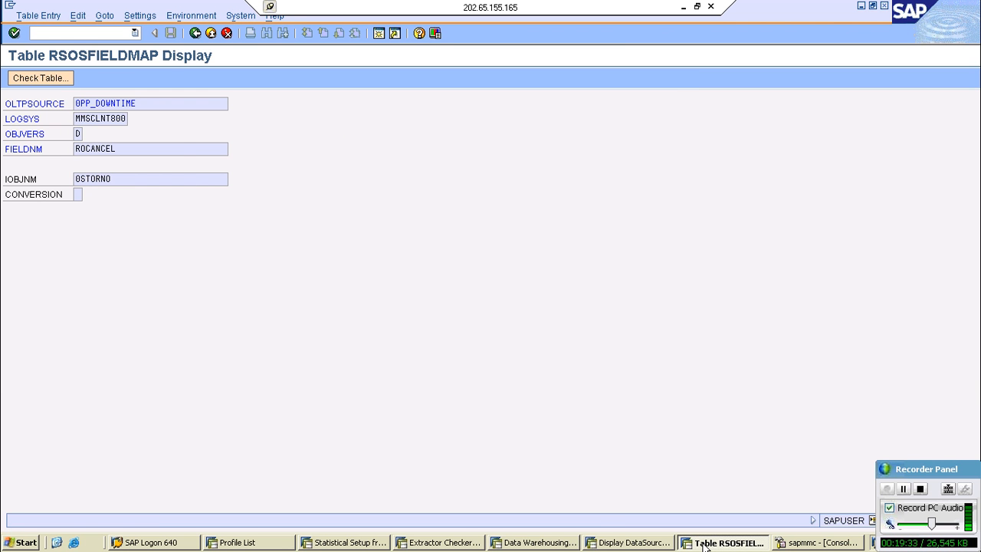
click(196, 35)
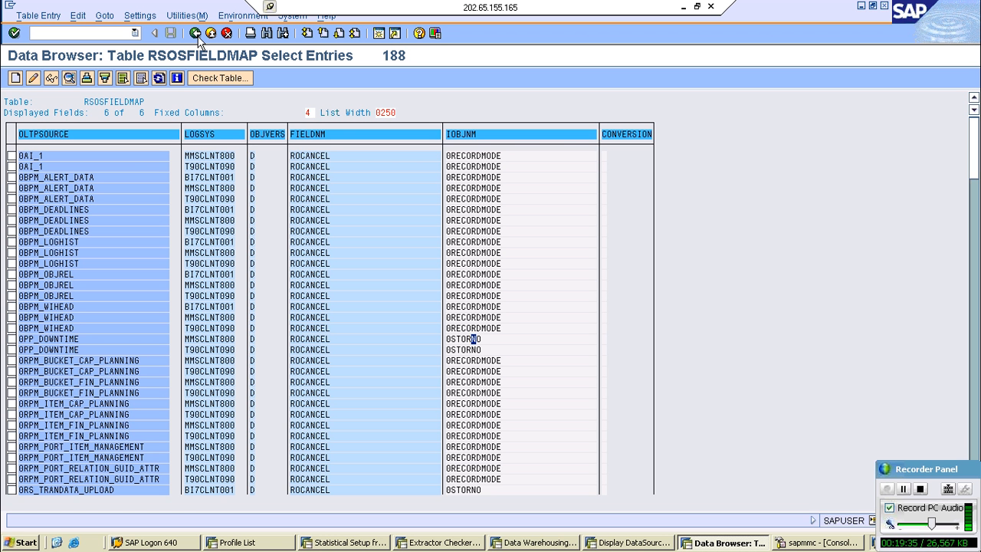
- Expand the WATER SALES ORDERS InfoArea in a Modeling session's InfoProvider tree and start creating an InfoCube in it
click(521, 543)
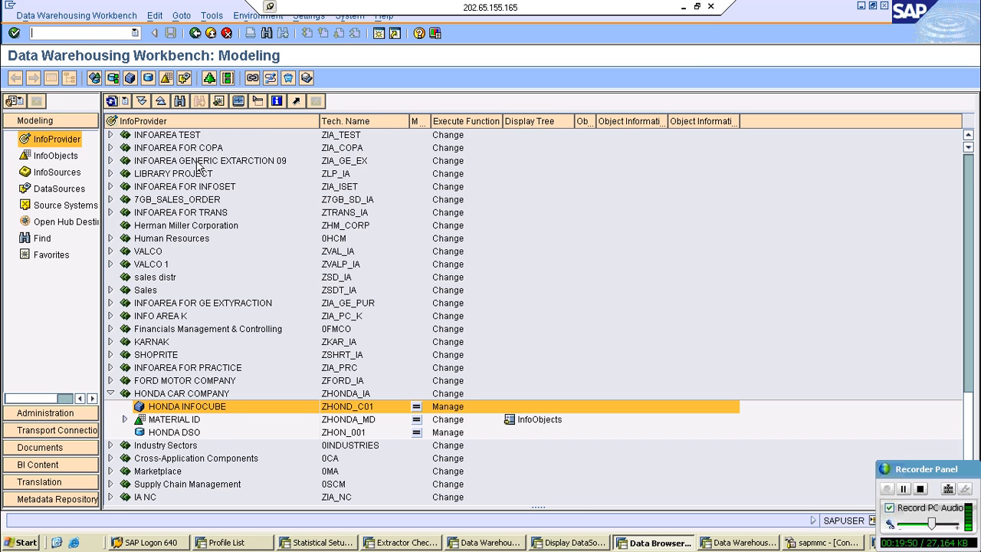
click(198, 161)
scroll(175, 181, up, 3)
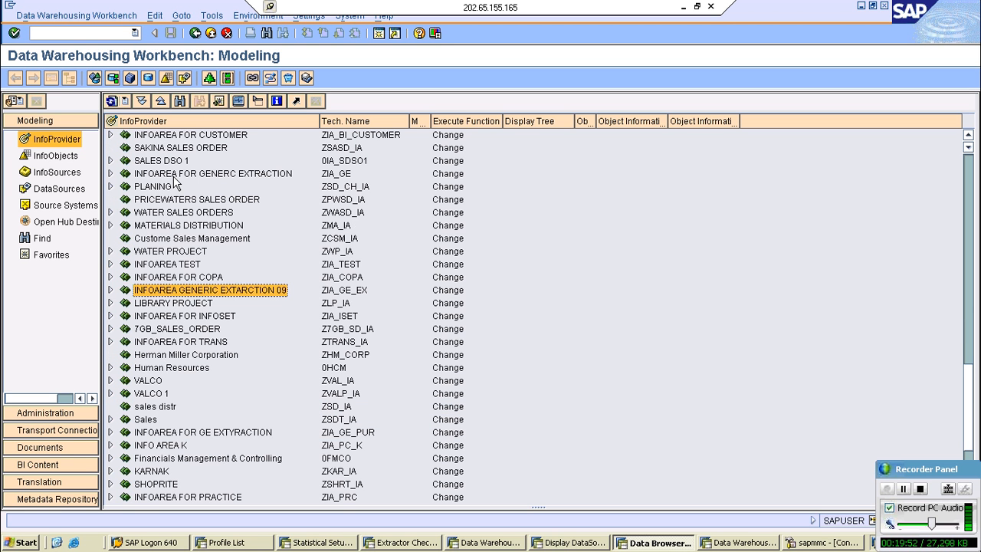
click(110, 213)
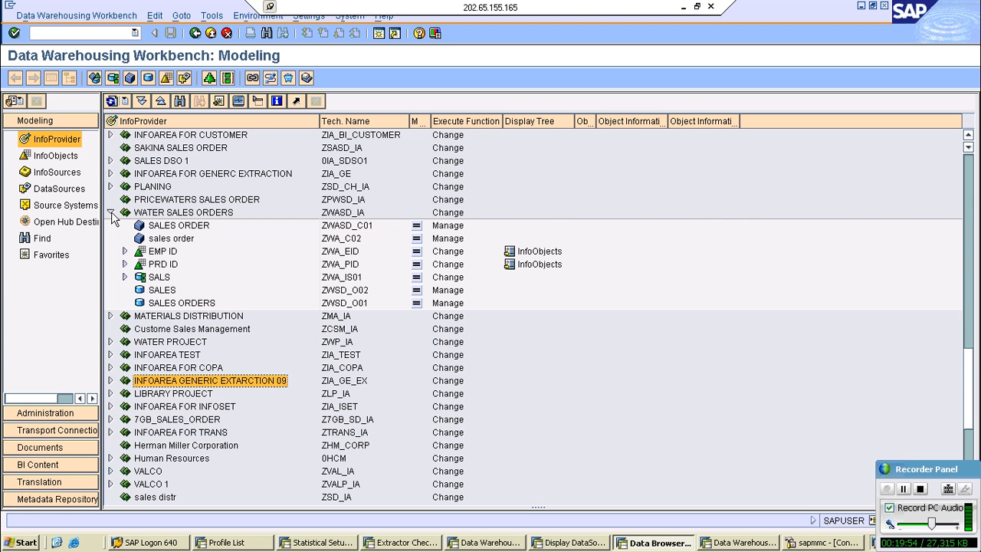
right_click(165, 214)
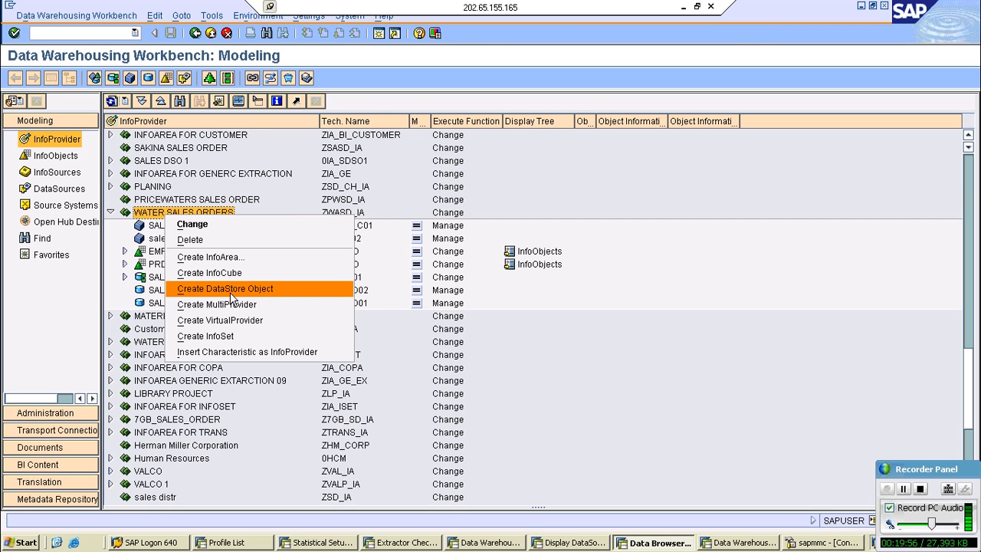
click(229, 273)
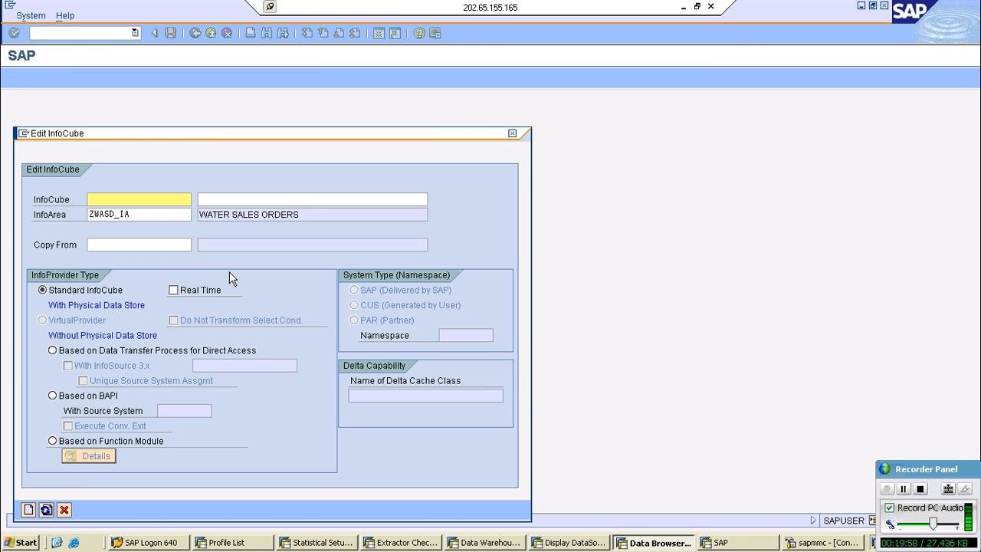
- Create a standard InfoCube ZD7_LO01 with the description SALES_LOG_ORDERS in the WATER SALES ORDERS InfoArea
text(Z)
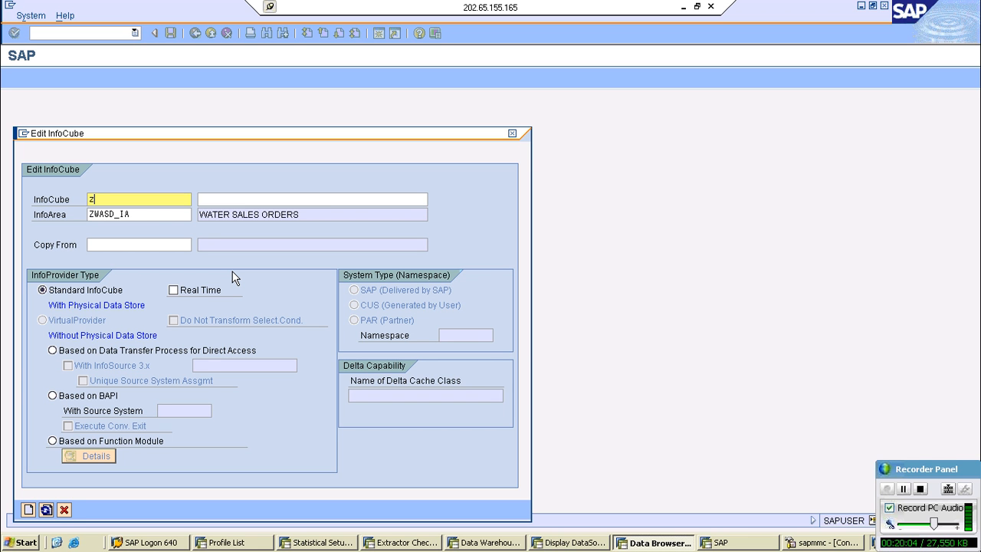
key(BackSpace)
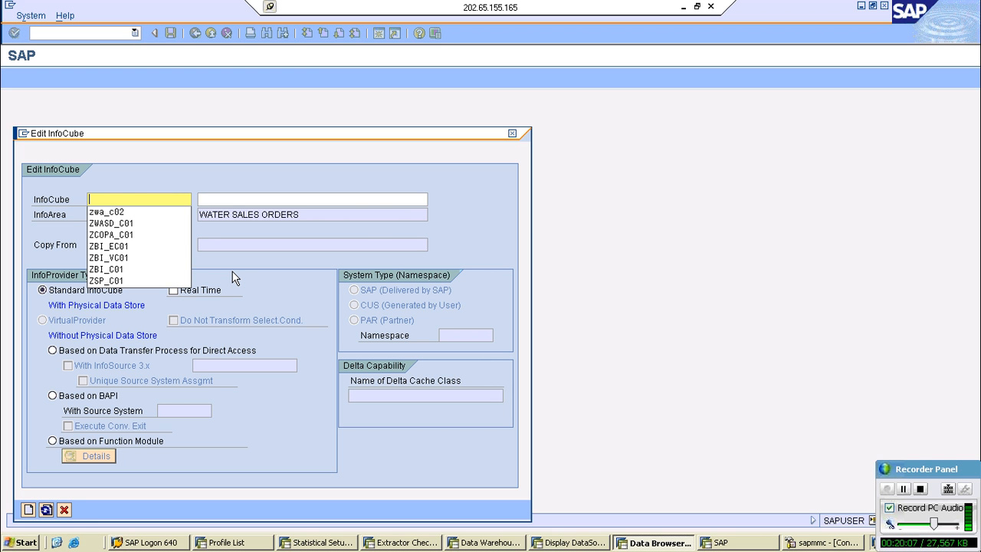
text(zD7)
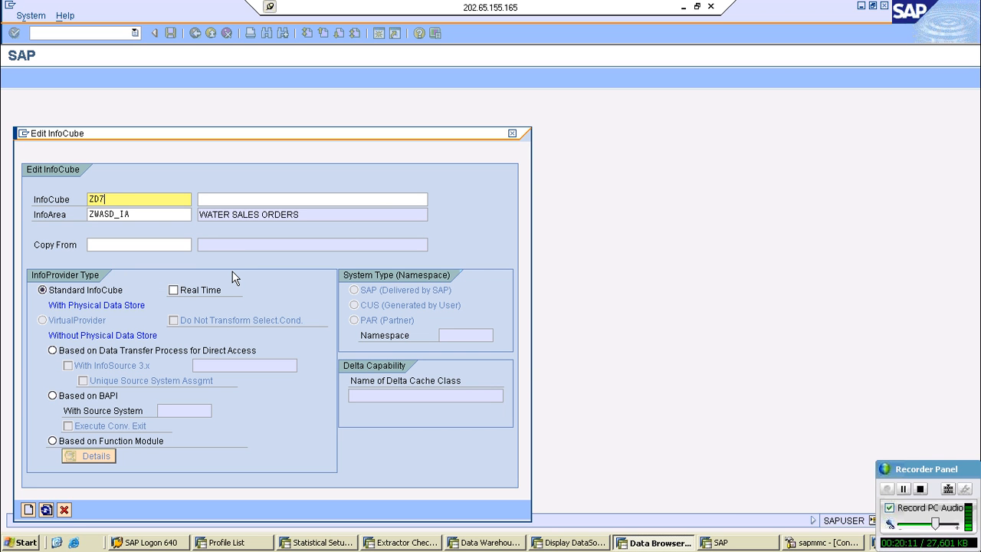
text(_L001)
key(Tab)
text(SALES)
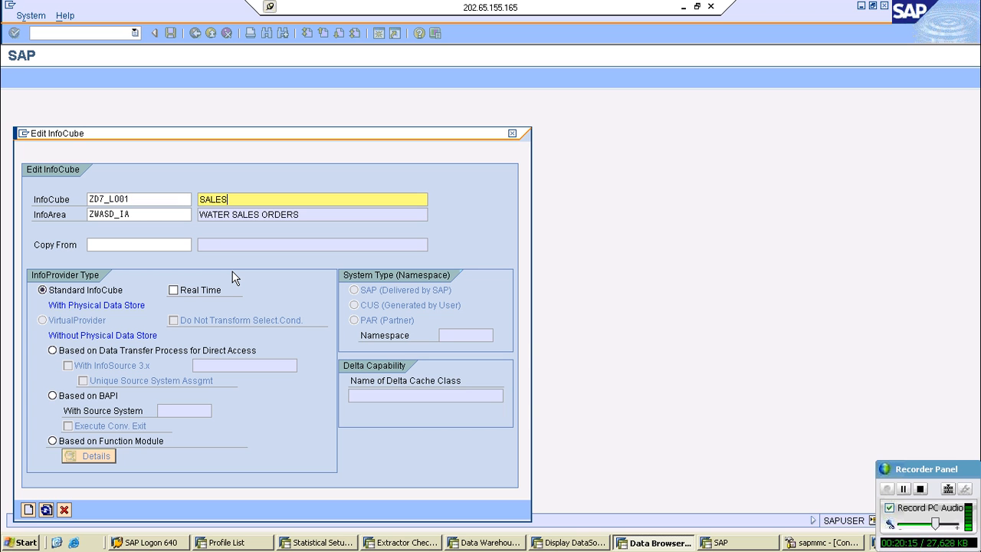
text(_LOG_ORDERS)
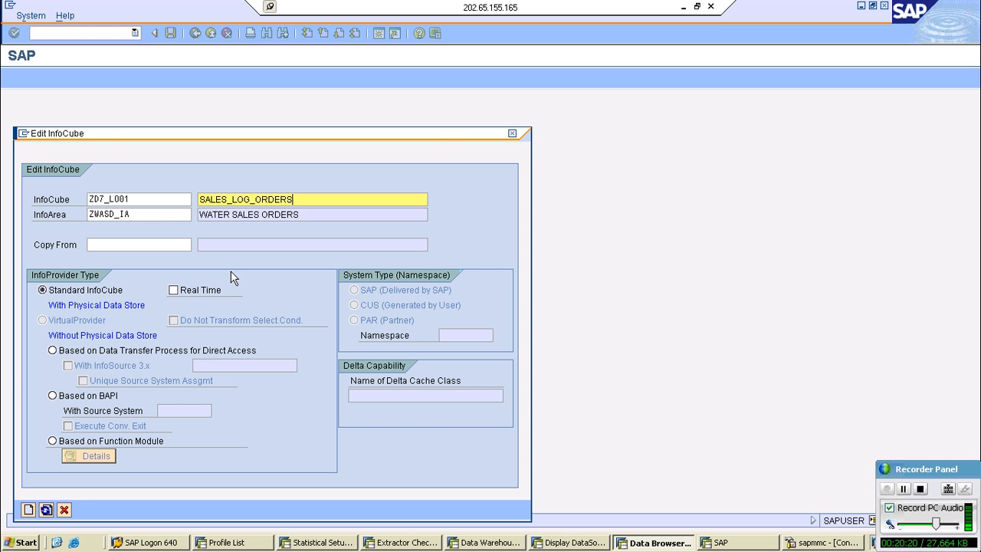
click(29, 510)
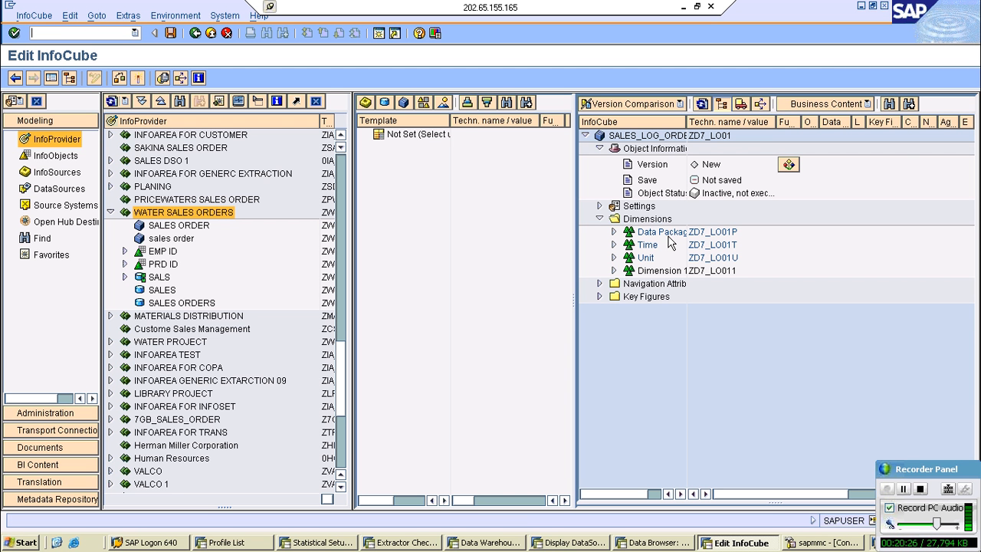
- Use all InfoObjects as the template, find characteristic 0STORNO and add it to Dimension 1 of the InfoCube
click(434, 105)
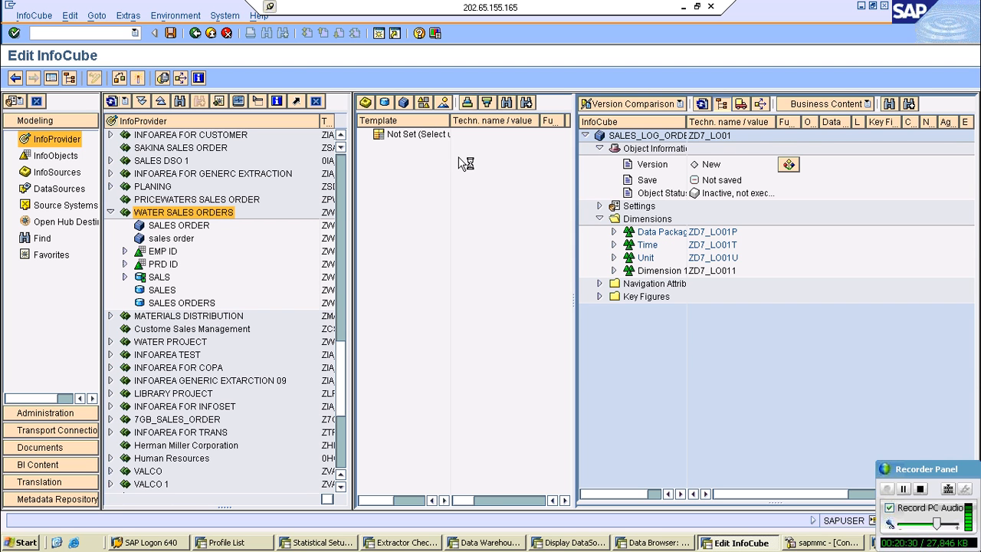
double_click(432, 150)
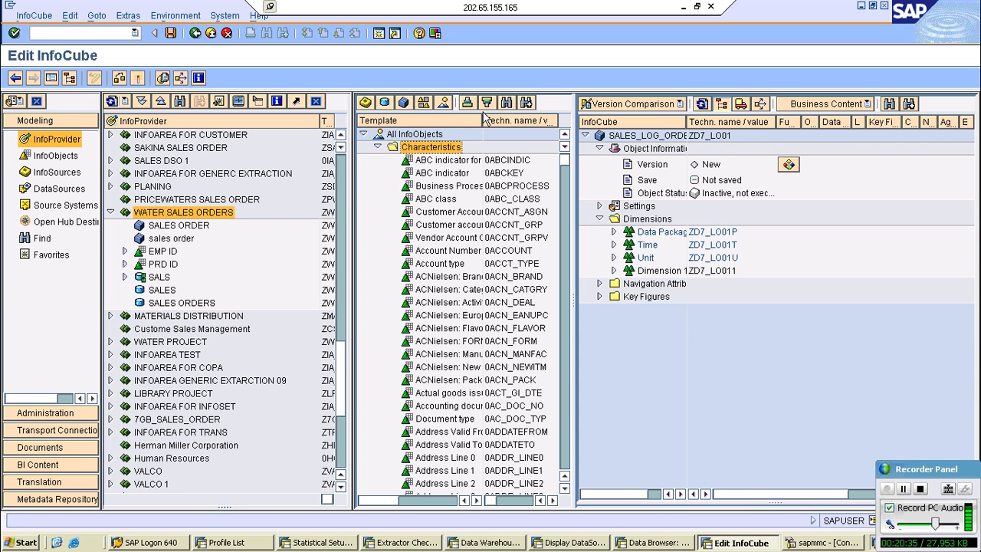
click(505, 103)
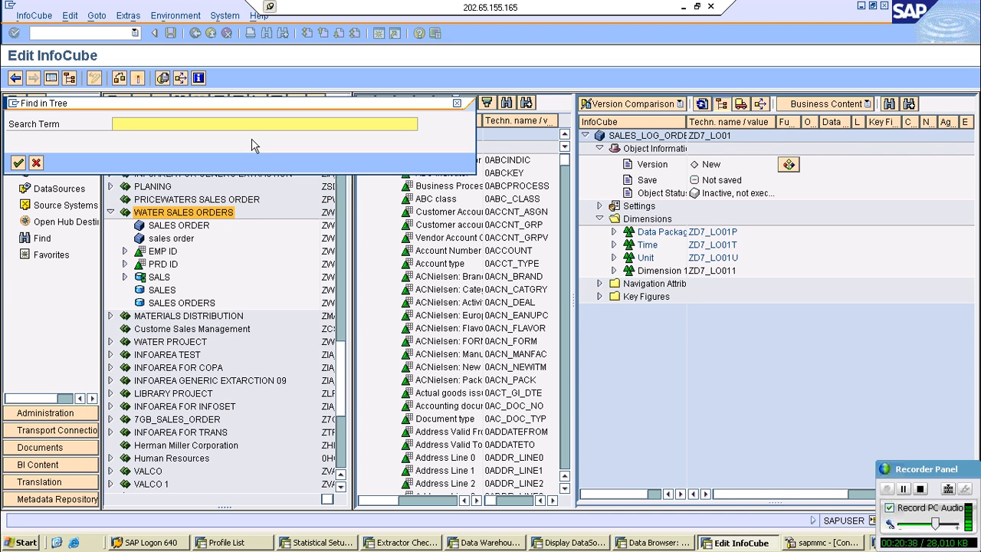
text(0STORN)
key(Return)
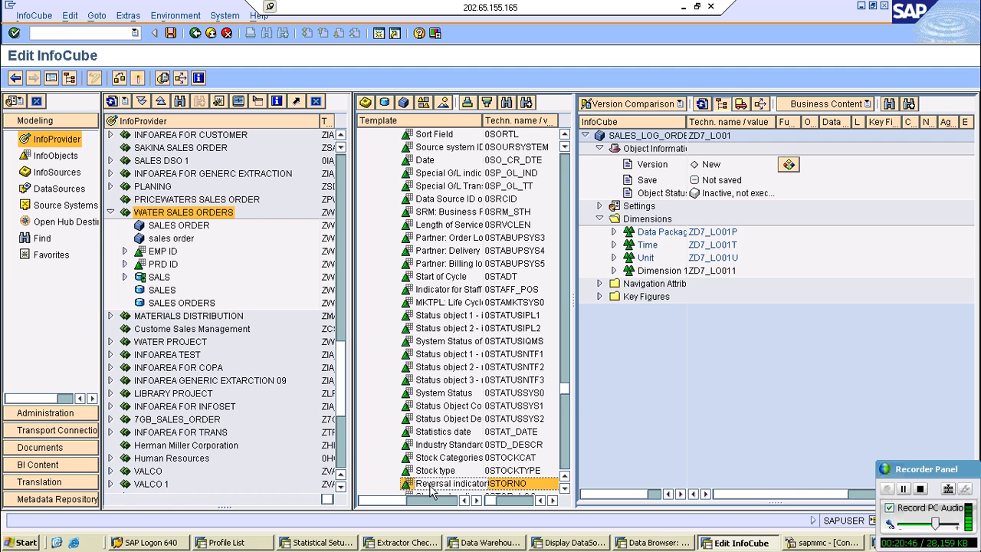
drag(431, 491, 618, 277)
- Create three more dimensions in the InfoCube, keeping the proposed descriptions Dimension 2, Dimension 3 and Dimension 4
right_click(647, 222)
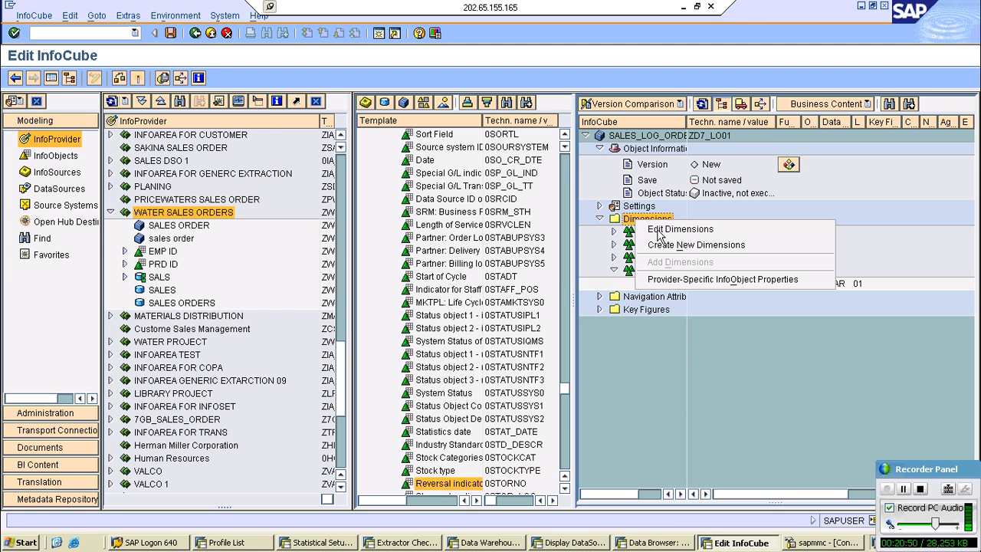
click(666, 245)
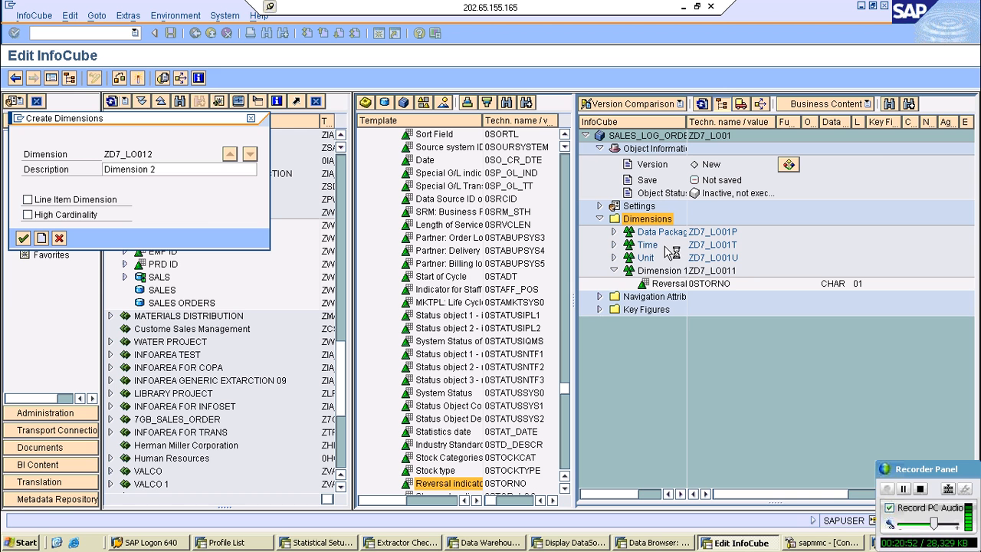
key(Return)
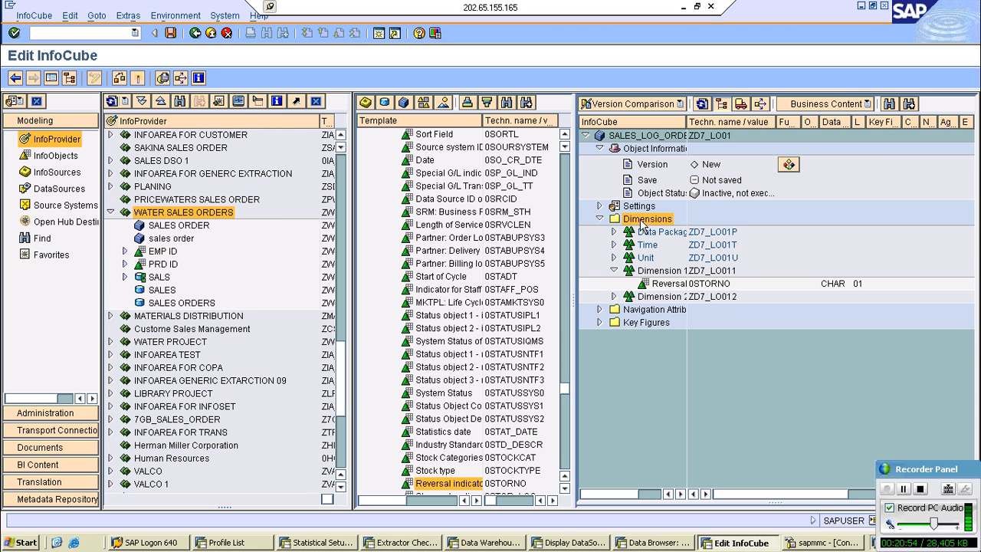
right_click(642, 223)
click(679, 247)
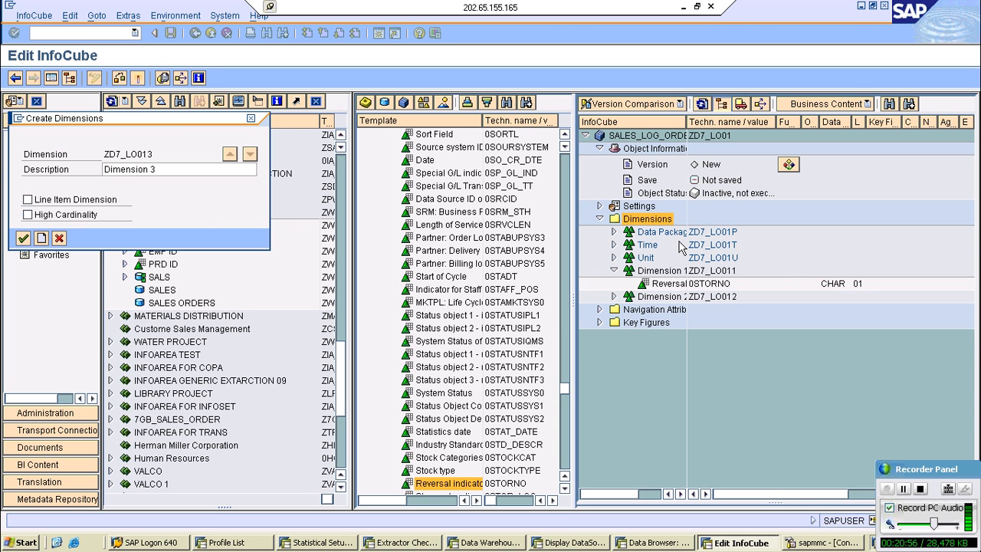
key(Return)
right_click(658, 219)
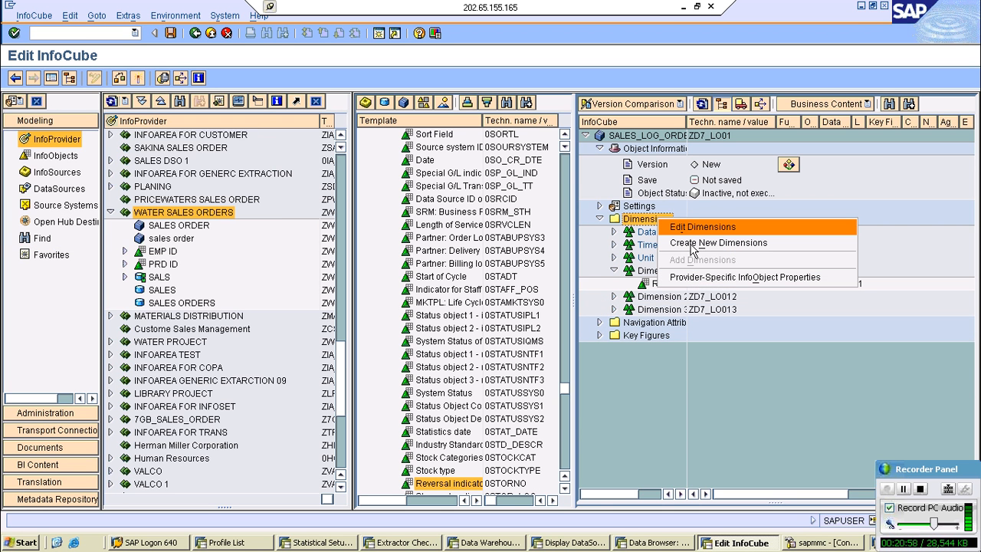
click(690, 243)
key(Return)
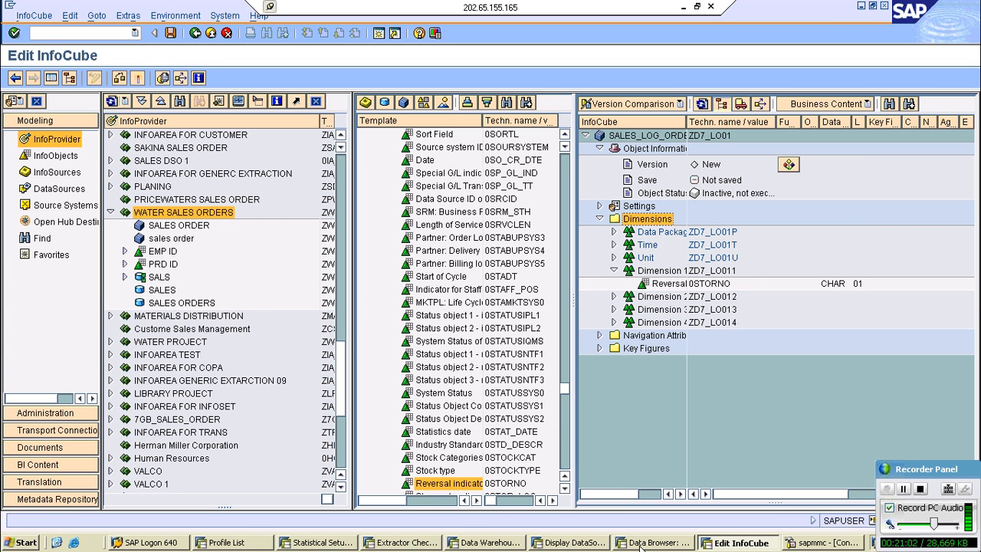
- Take field VBELN from the 2LIS_11_VAITM DataSource, filter RSOSFIELDMAP by it and display the 0AU_VM_BW_GD entry for MMSCLNT800
click(574, 543)
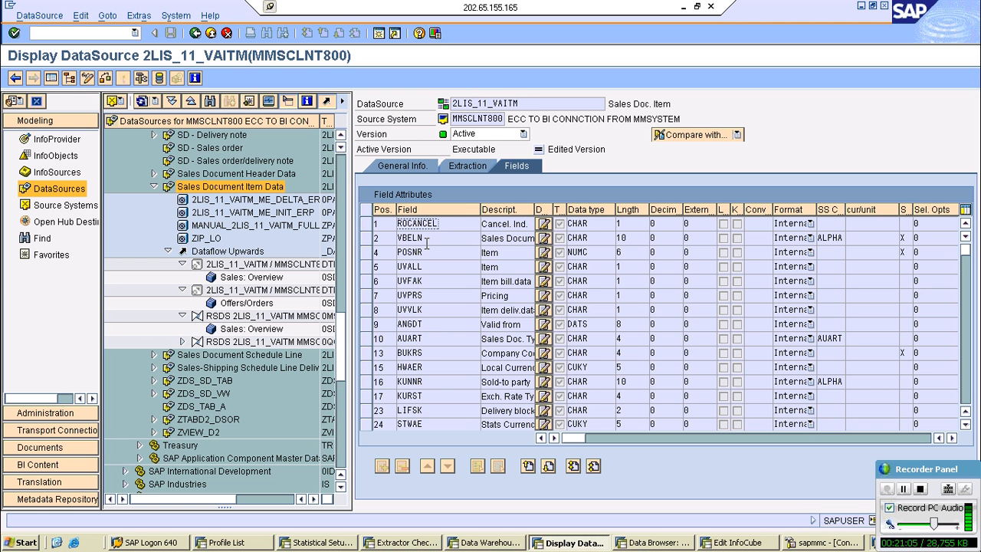
click(426, 242)
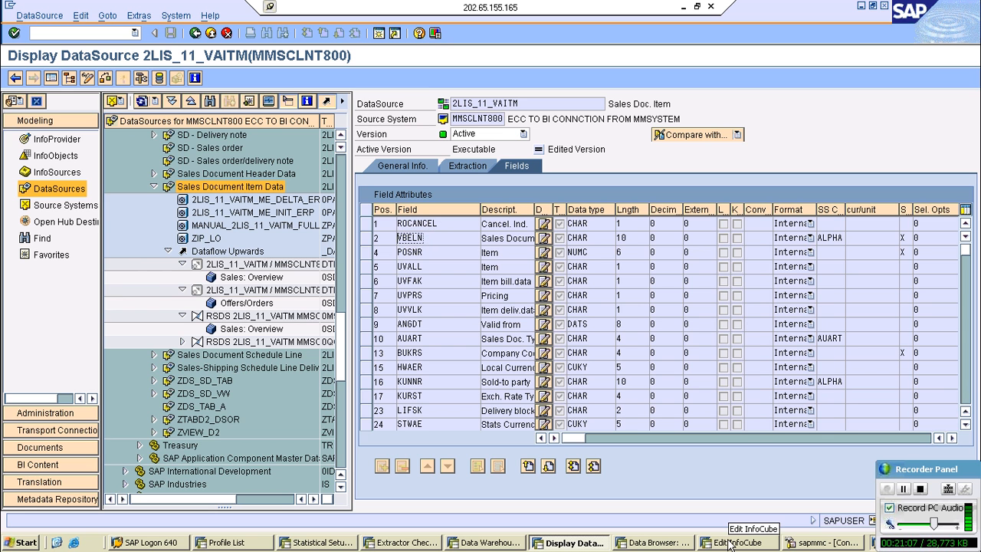
click(657, 543)
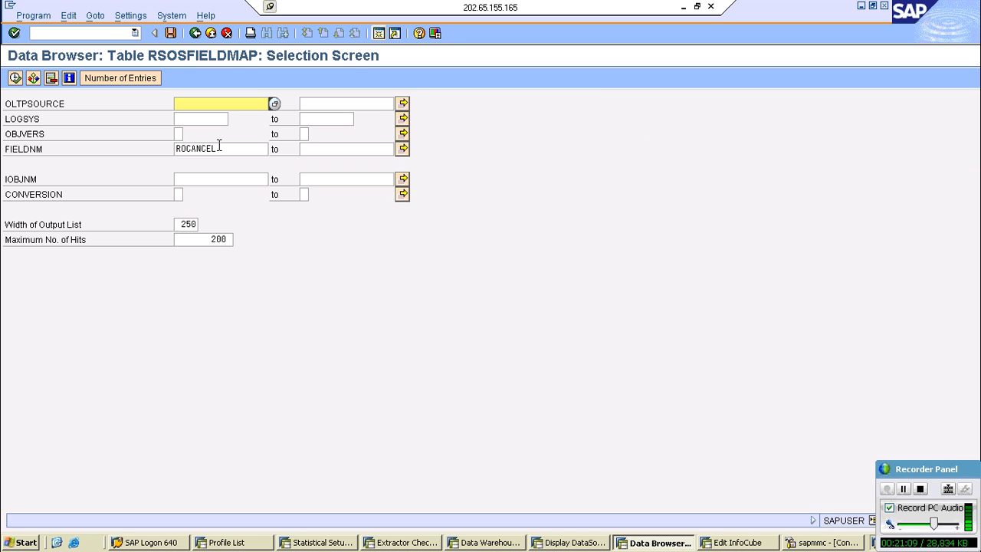
drag(219, 148, 166, 148)
text(VBELN)
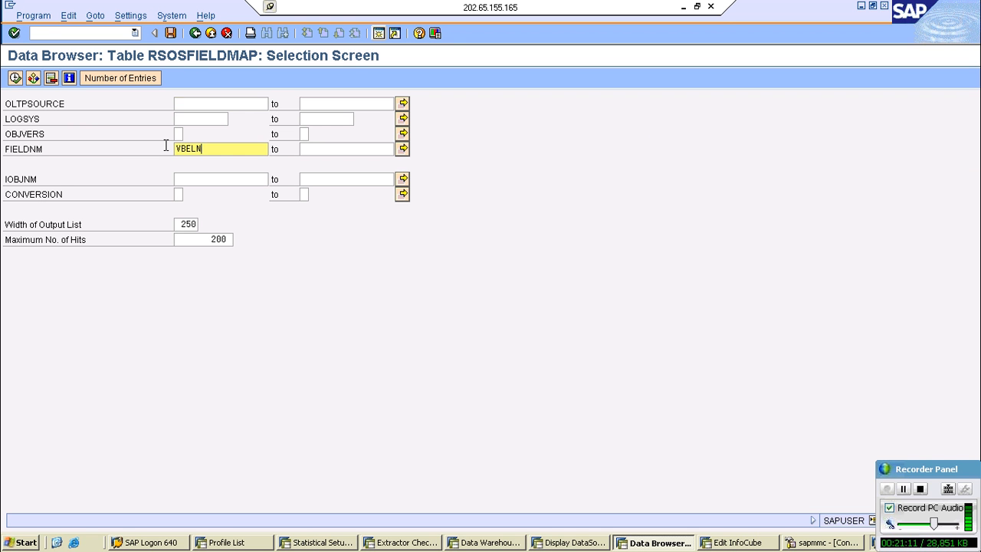
click(15, 78)
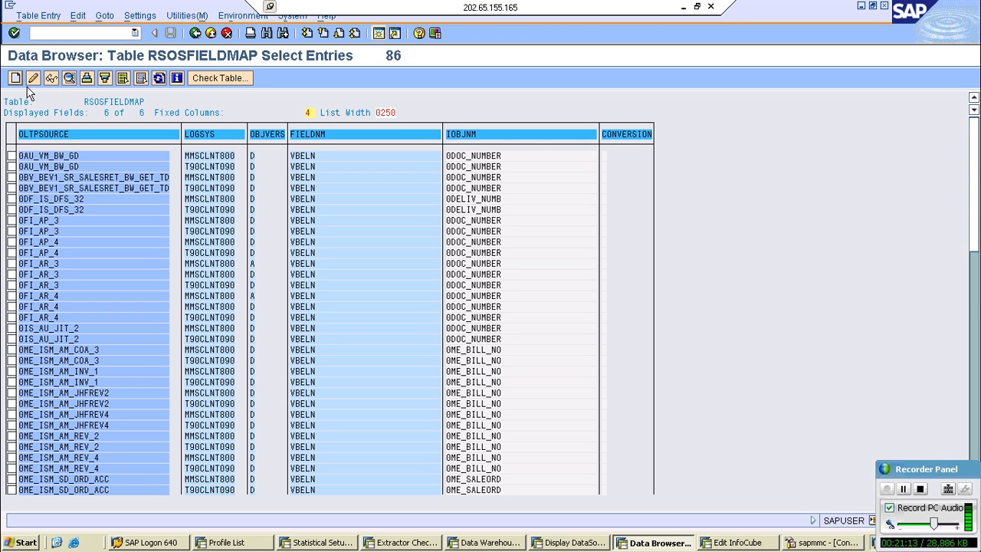
double_click(481, 163)
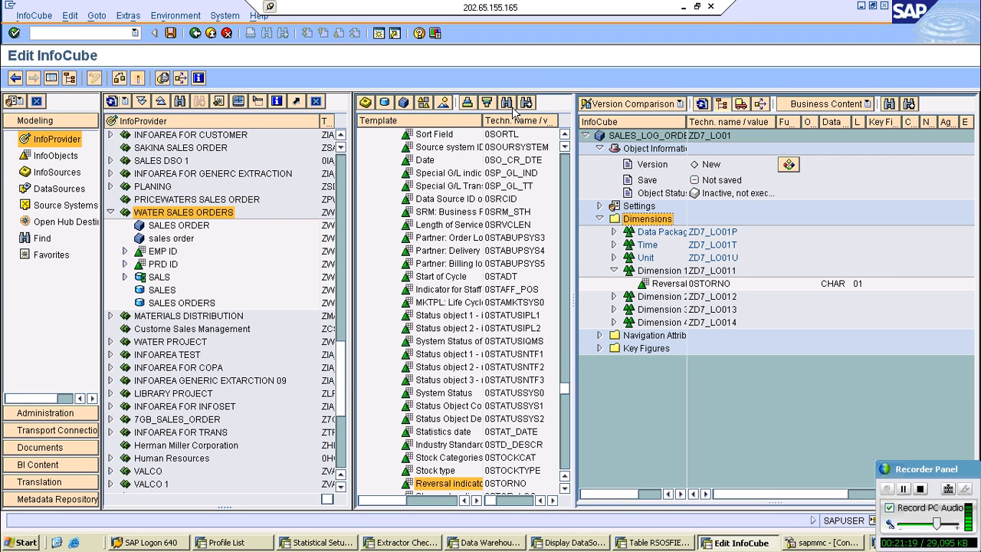
- Find characteristic 0DOC_NUMBER in the InfoObject template and add it to Dimension 1 of the InfoCube
click(506, 102)
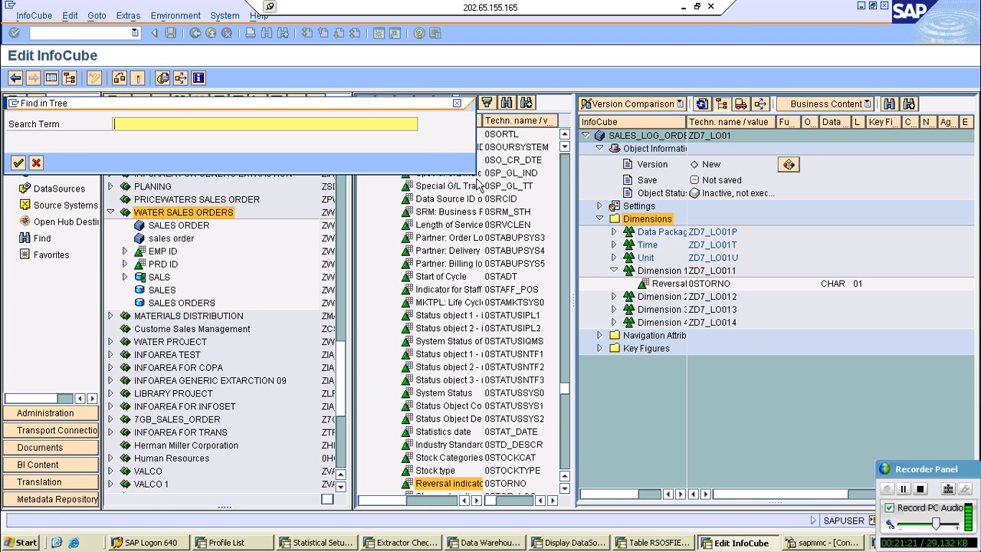
key(Return)
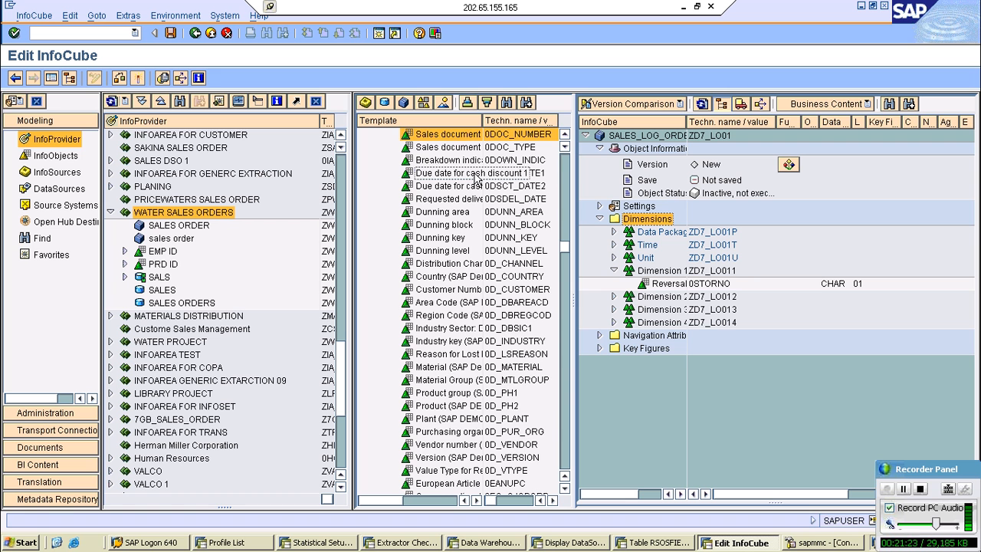
drag(450, 135, 665, 285)
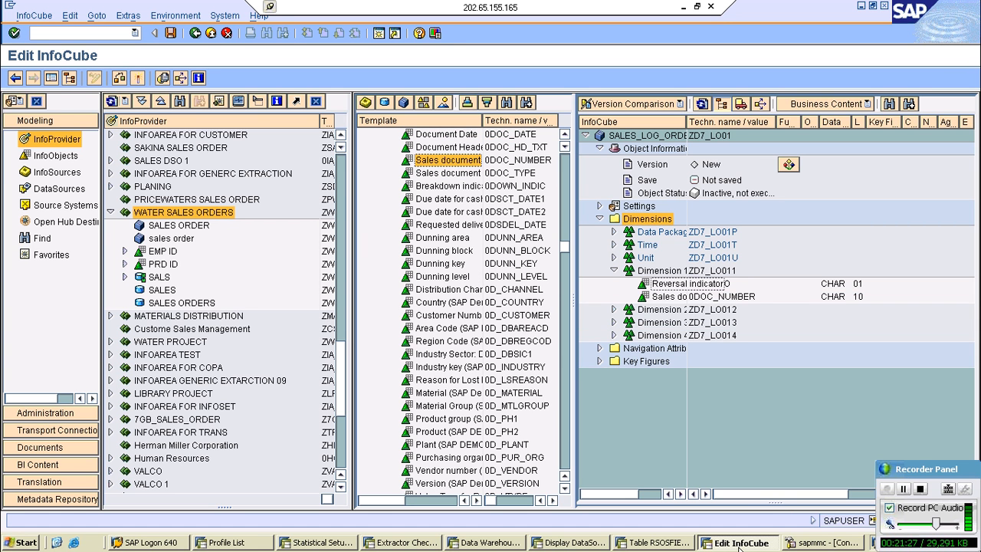
- Switch to the BI Content session and examine the application components and update rules collected under the Sales Order Item Data InfoSource
click(656, 543)
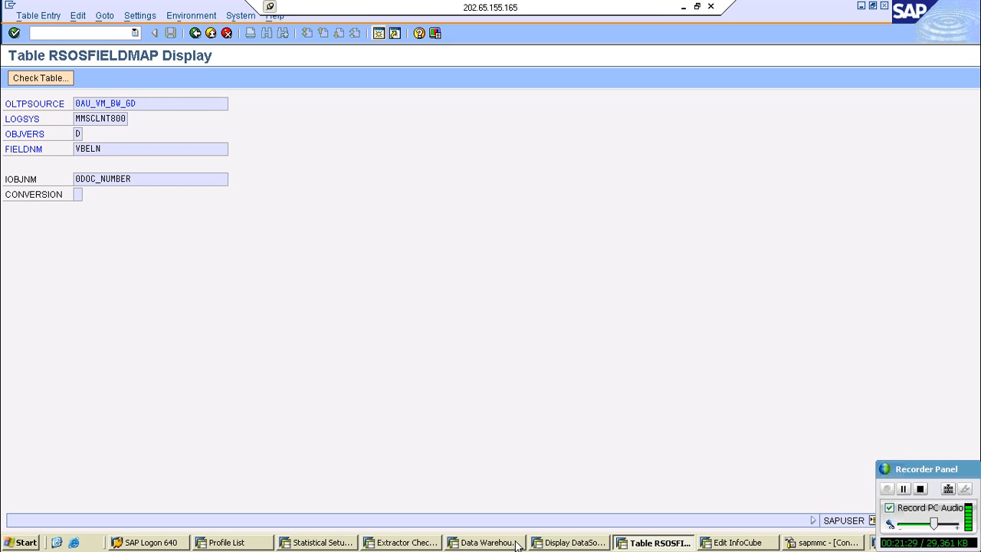
click(516, 543)
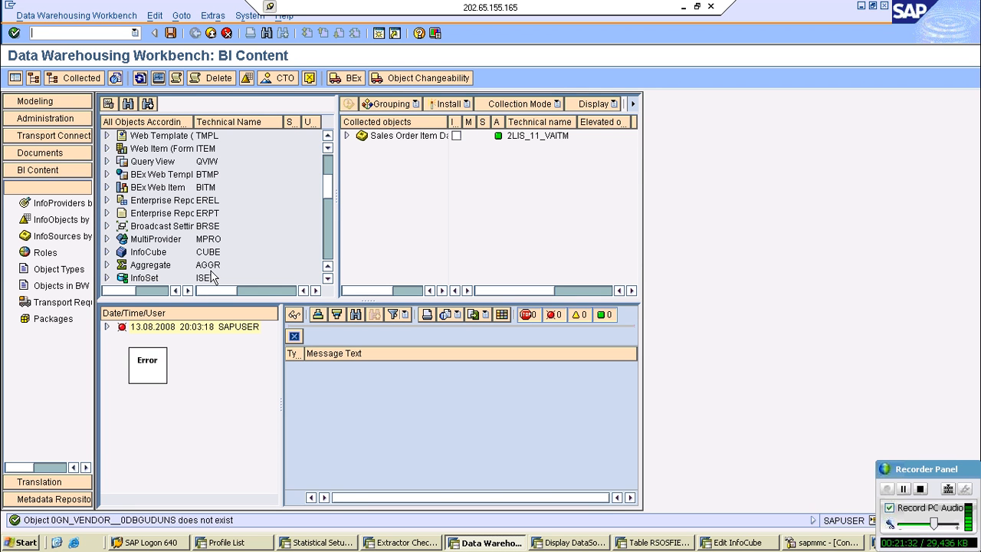
click(346, 135)
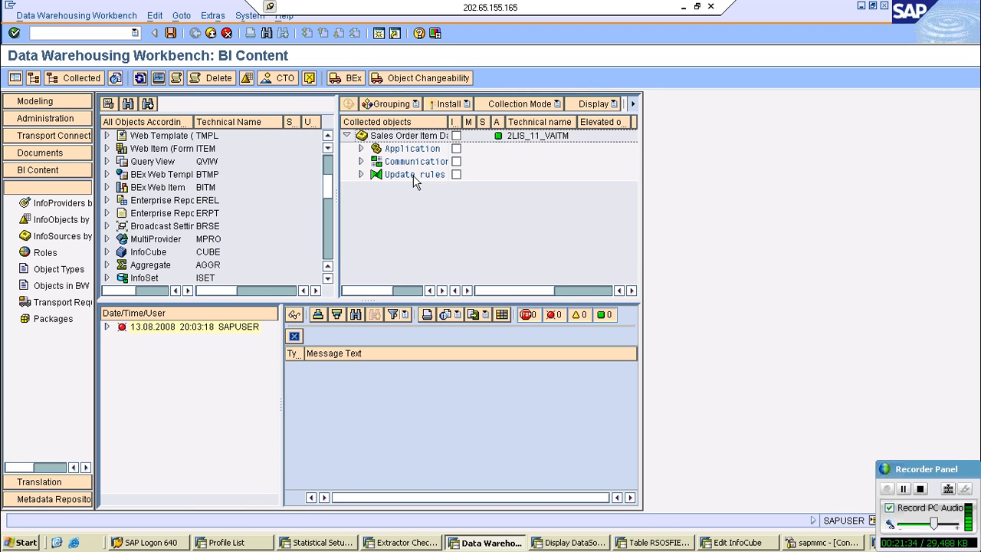
double_click(414, 175)
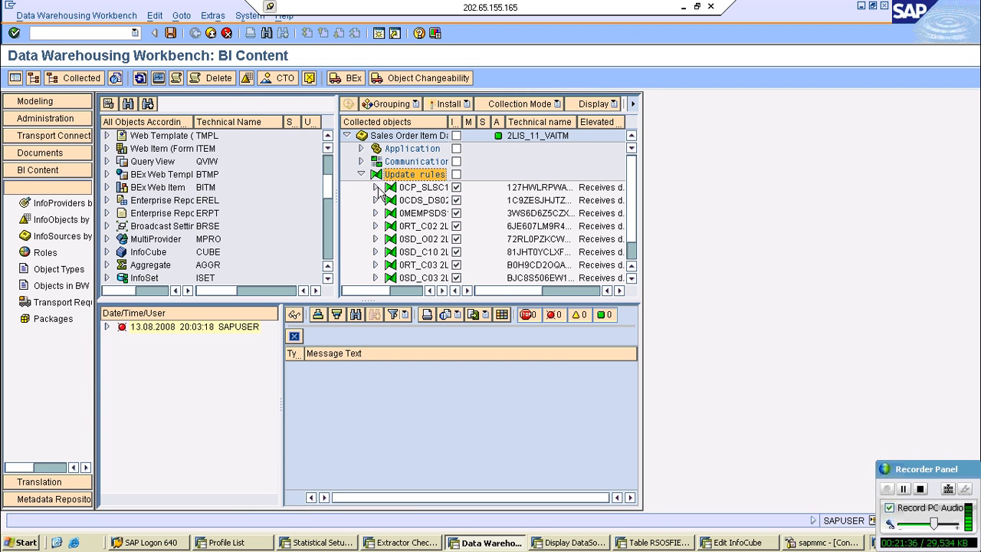
double_click(373, 173)
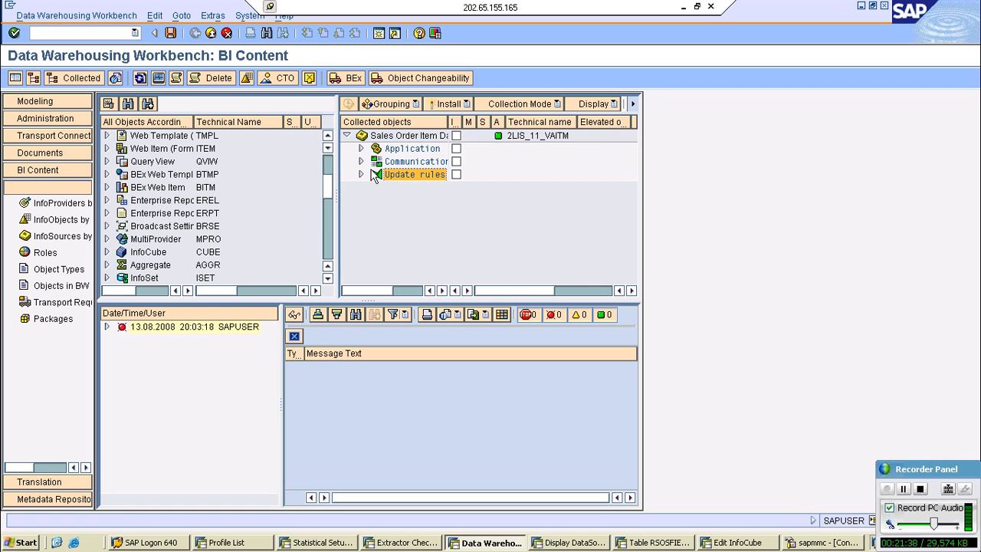
click(361, 149)
click(376, 161)
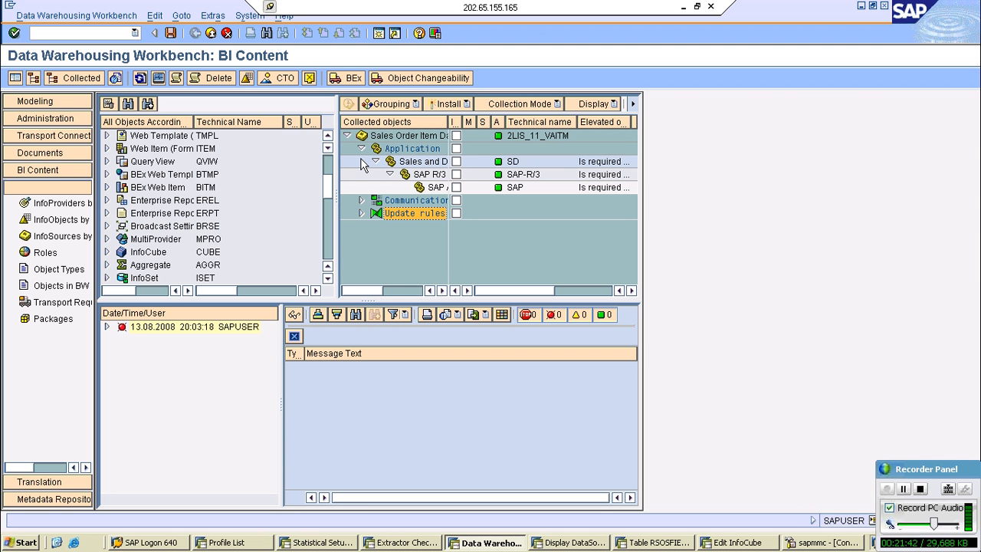
- Examine the InfoCube collected under the 0CP_SLSC1 update rule and review the full list of update rules
click(361, 213)
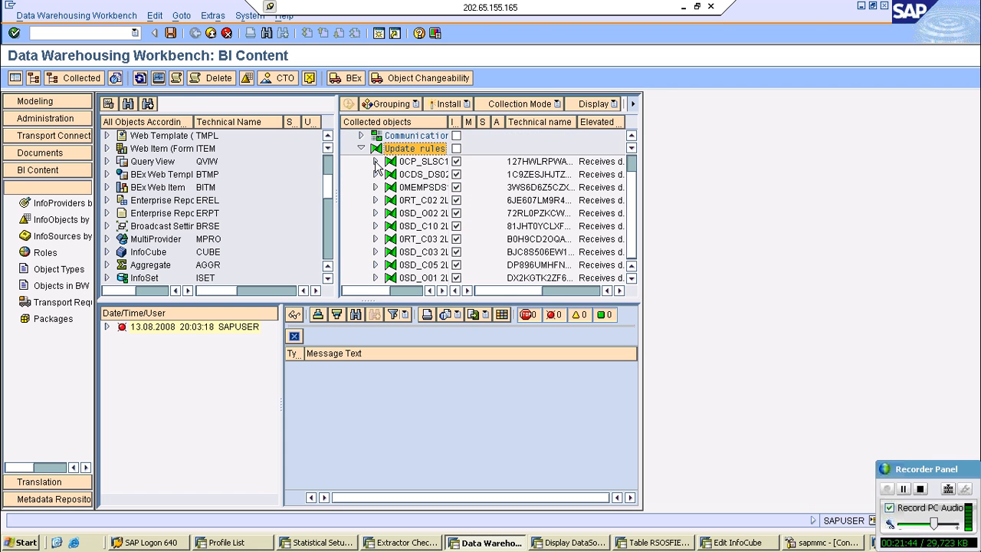
click(376, 162)
click(389, 188)
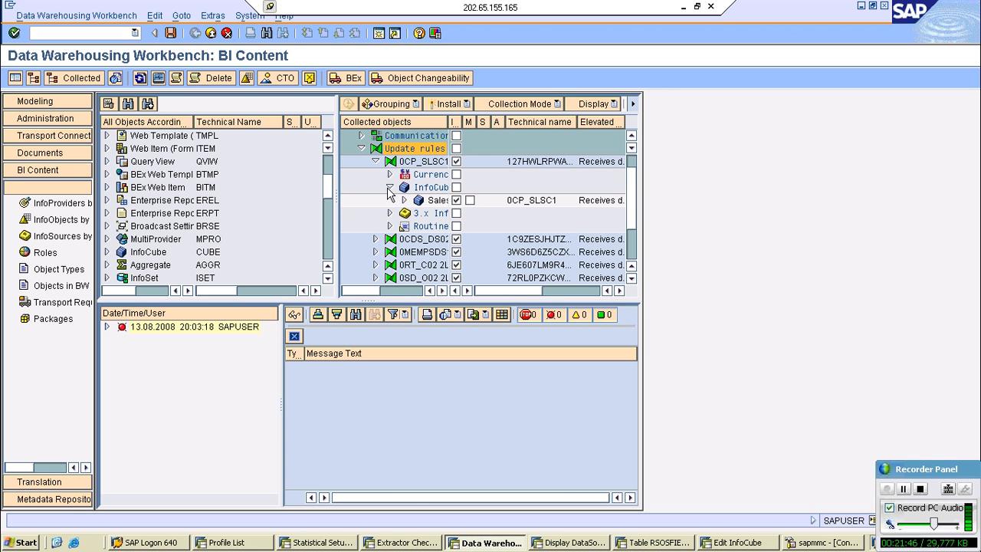
click(388, 188)
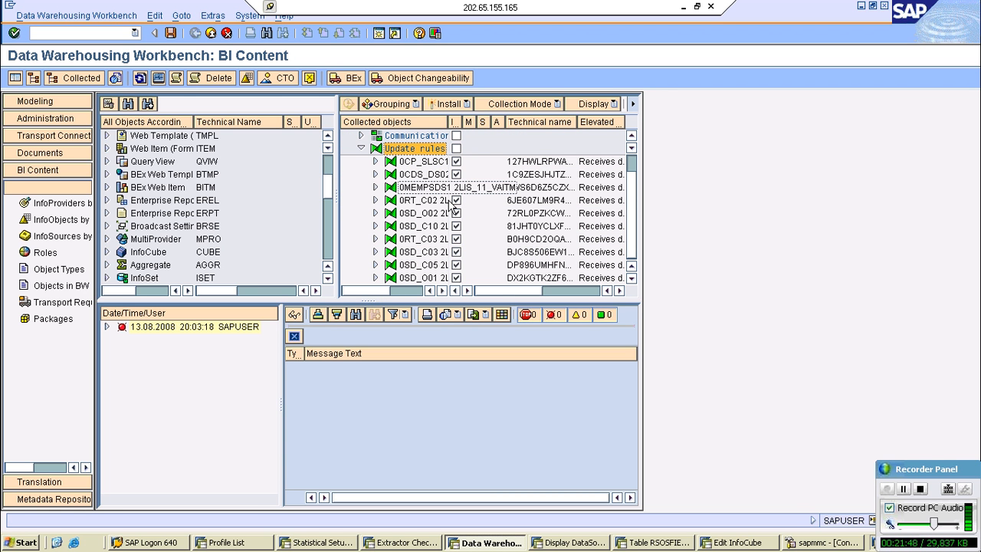
scroll(423, 258, down, 1)
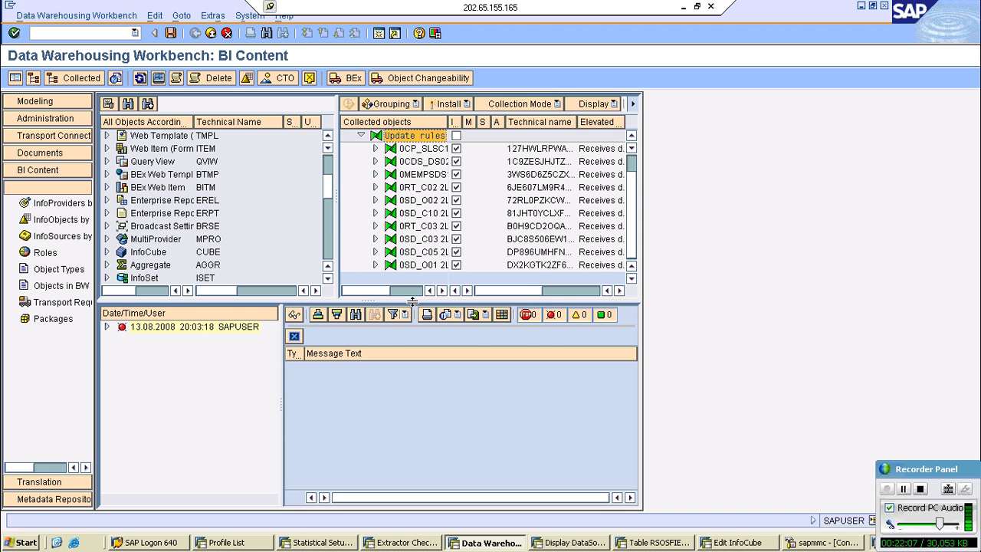
- Enlarge the collected objects area in BI Content, and copy field name POSNR from the 2LIS_11_VAITM DataSource
drag(413, 301, 413, 337)
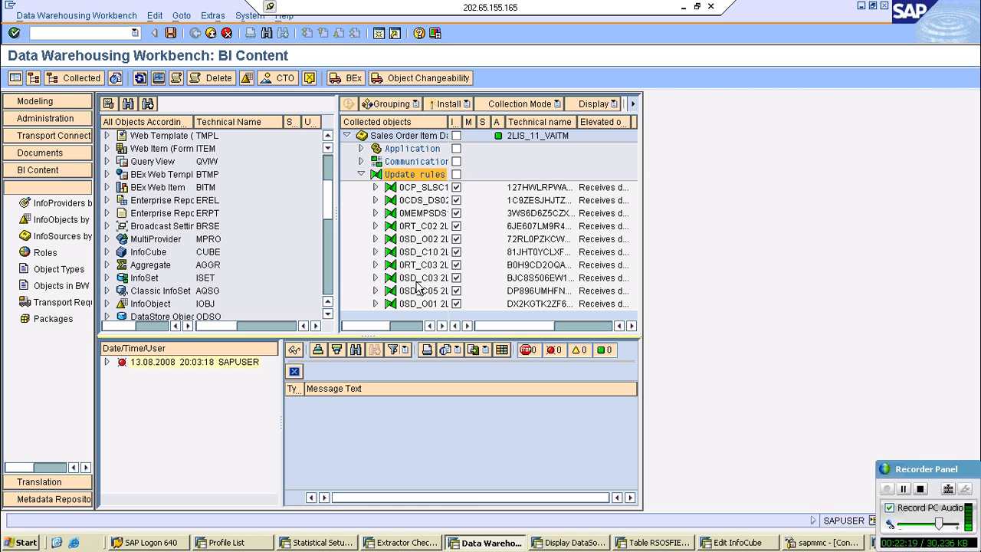
click(569, 542)
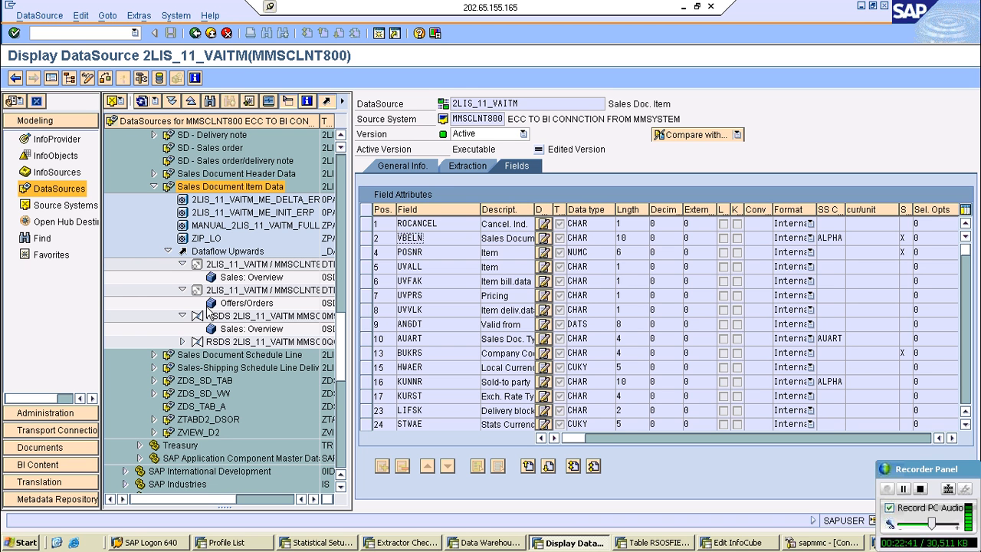
click(719, 543)
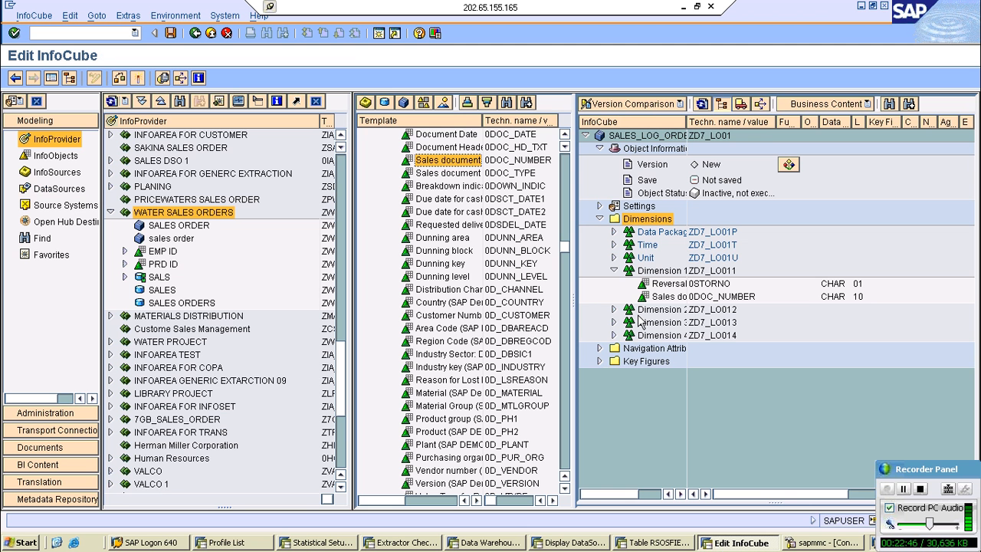
double_click(667, 545)
click(571, 543)
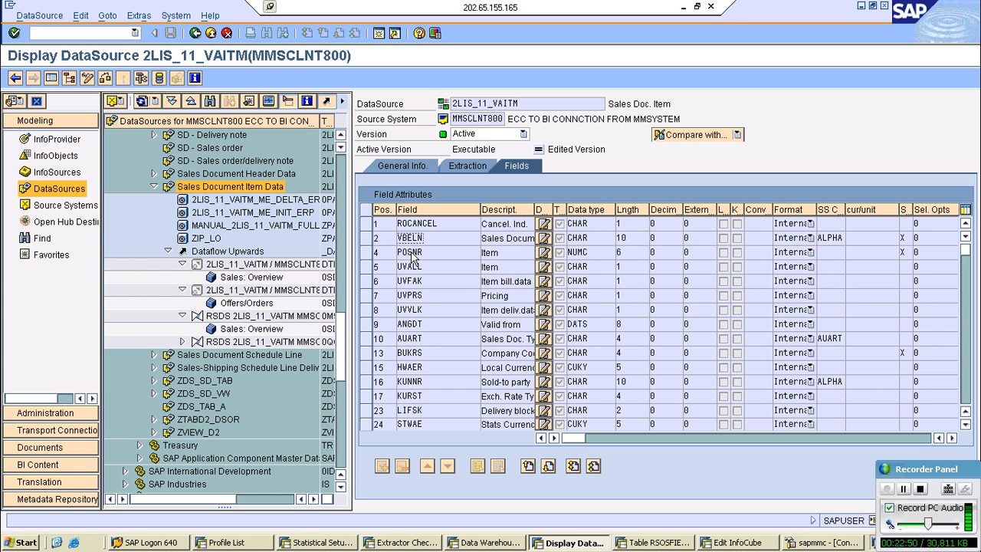
double_click(411, 253)
key(ctrl+c)
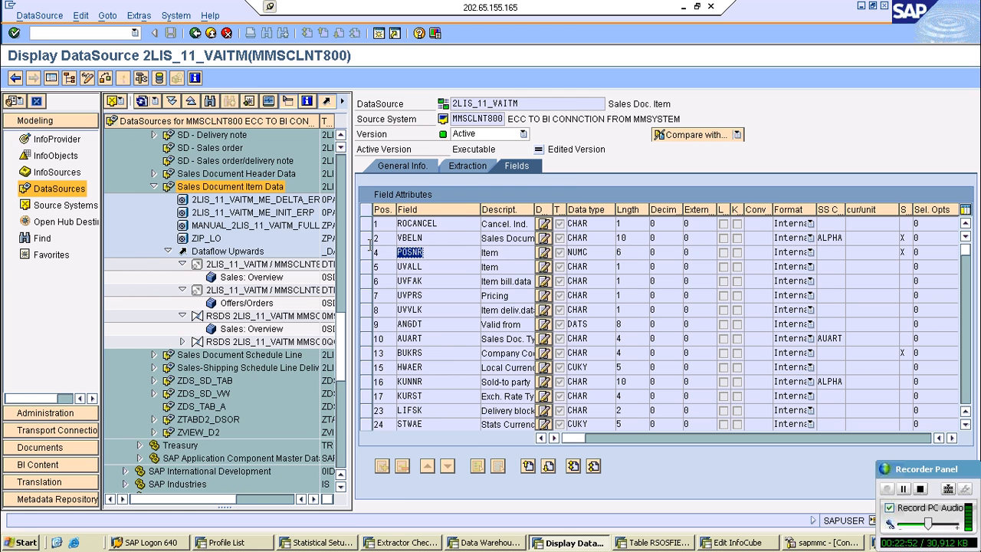
key(alt+Tab)
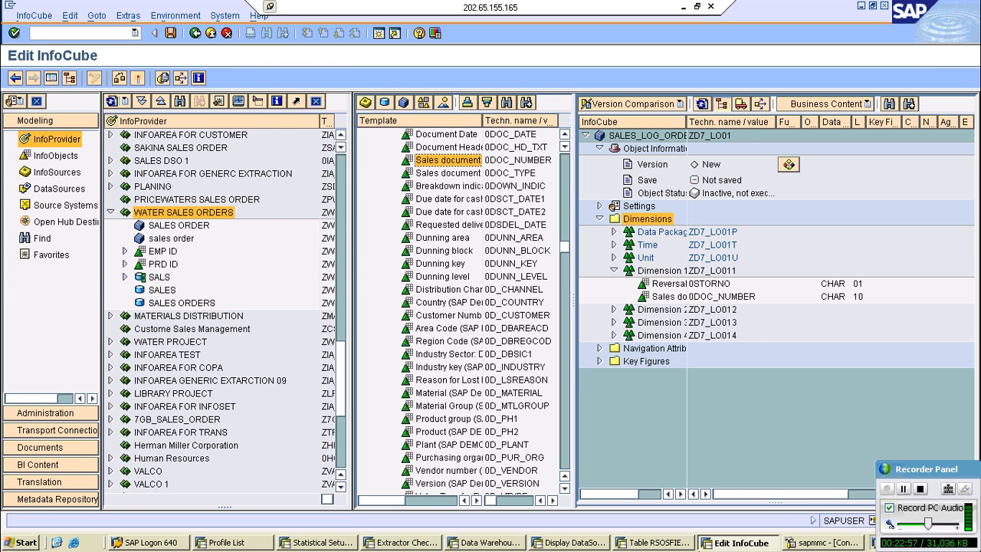
click(573, 543)
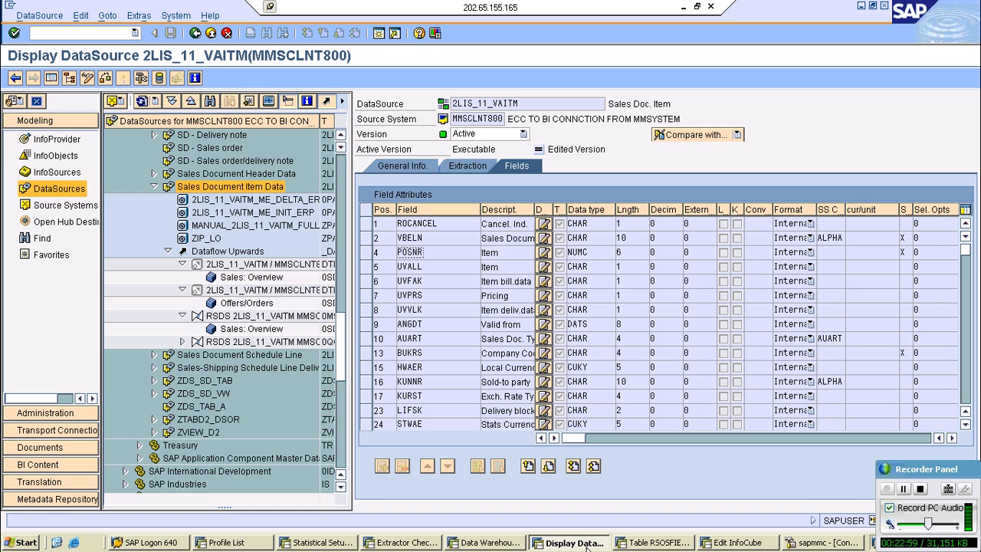
- Filter RSOSFIELDMAP by FIELDNM POSNR, display the 0AU_VM_BW_GD entry for MMSCLNT800 and copy its InfoObject name
click(657, 543)
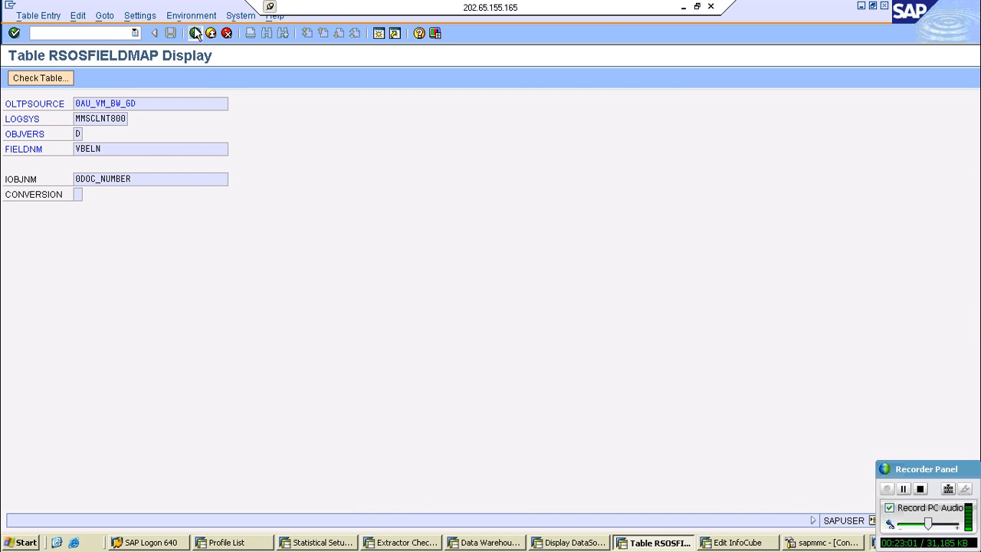
click(196, 34)
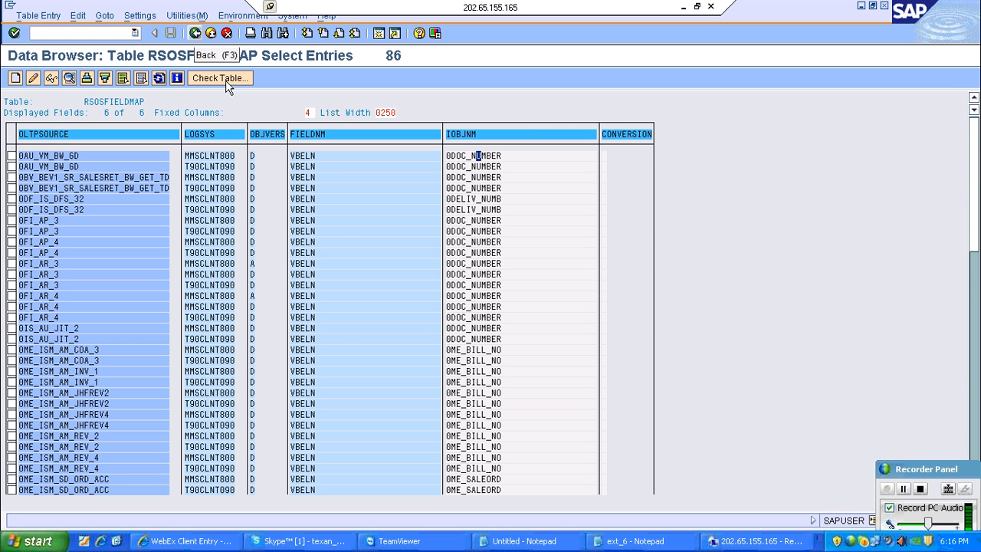
drag(209, 149, 171, 147)
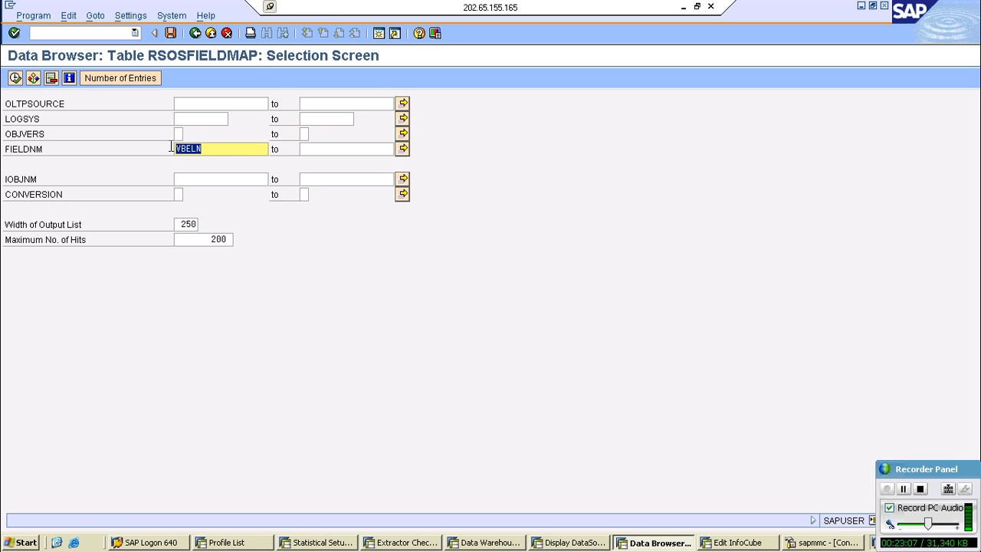
key(ctrl+v)
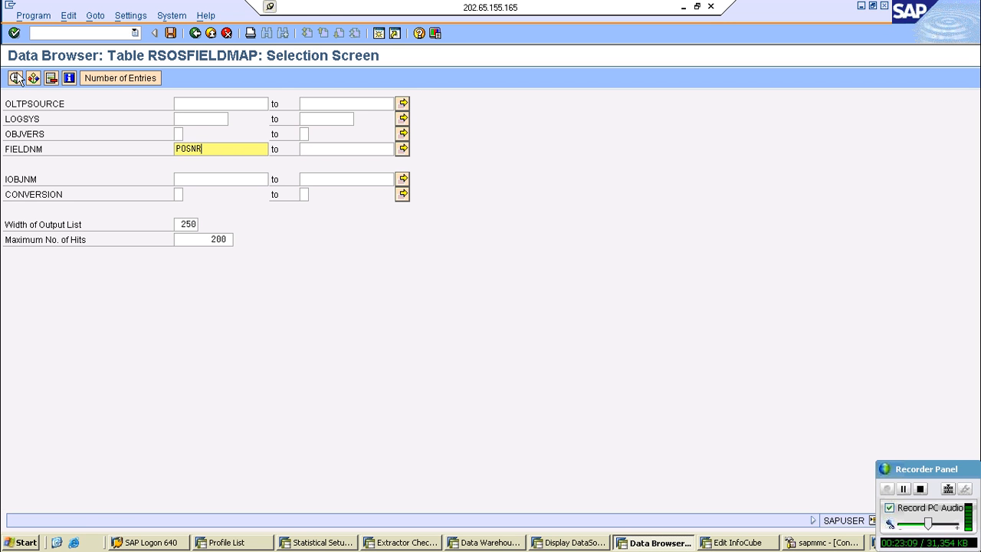
click(15, 78)
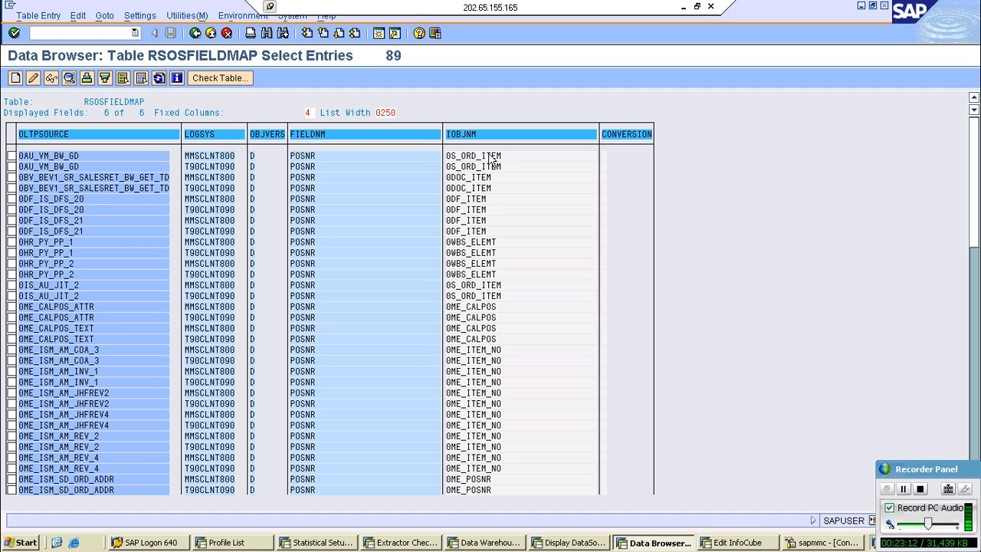
double_click(491, 159)
drag(131, 178, 81, 178)
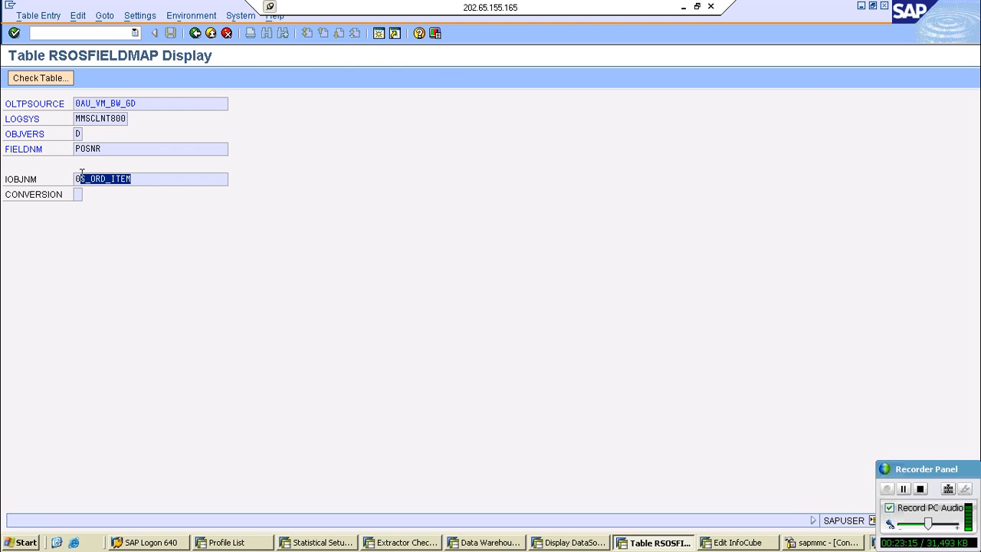
click(76, 178)
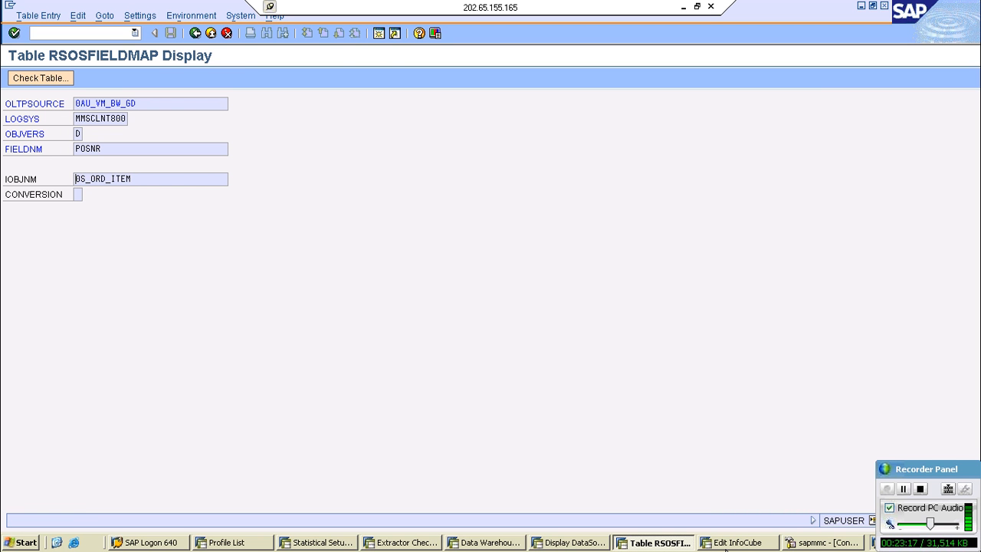
- Find characteristic 0S_ORD_ITEM in the InfoObject template and add it to Dimension 1 of the InfoCube
click(726, 547)
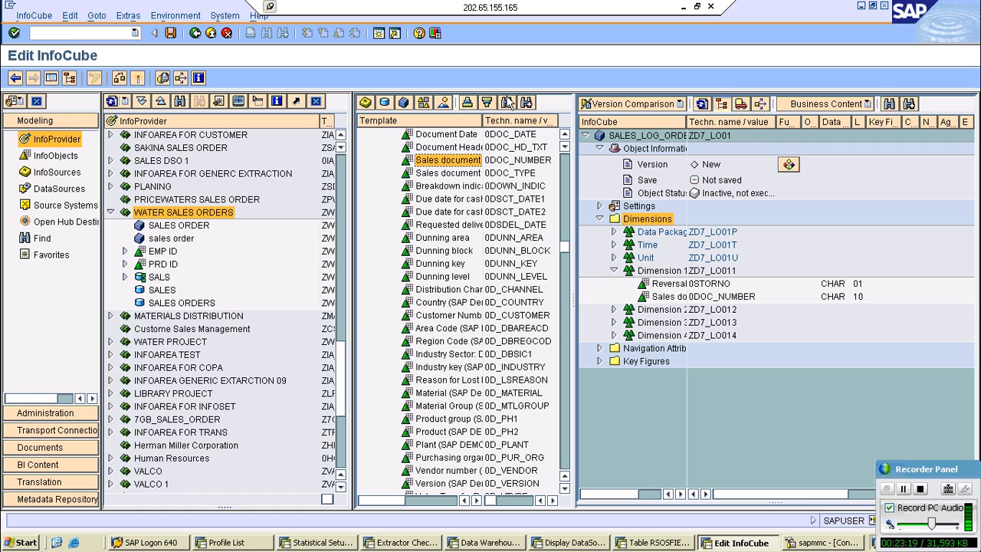
click(506, 103)
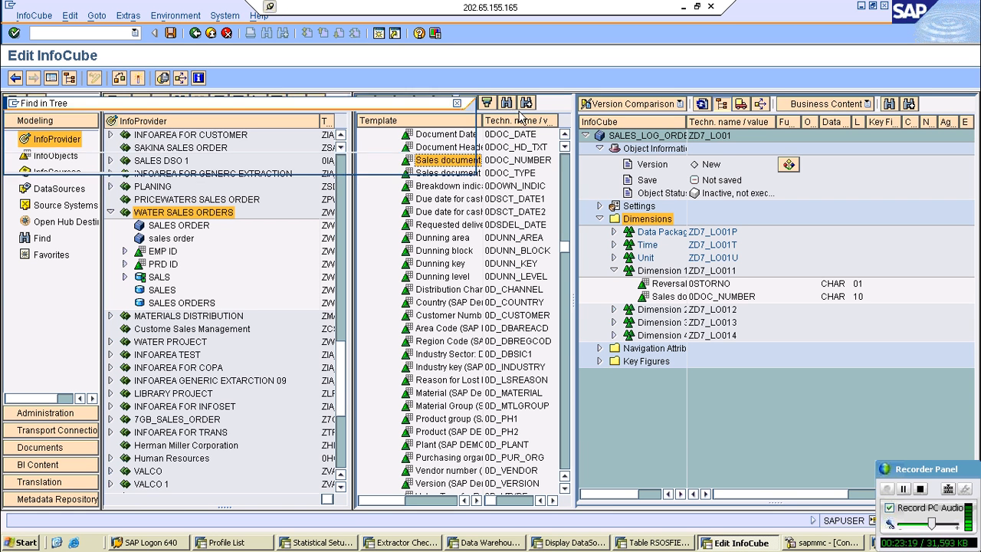
text(0S_ORD_ITEM)
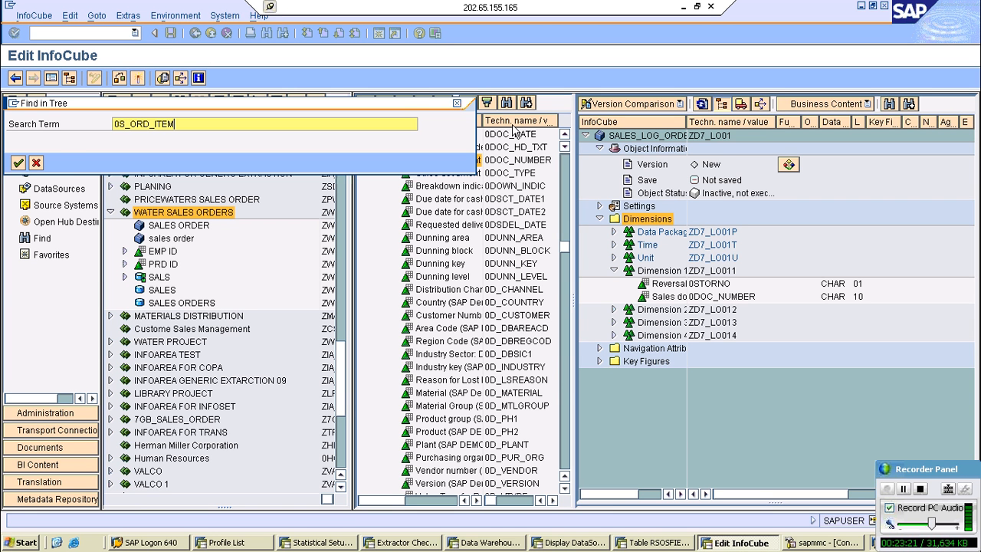
key(Return)
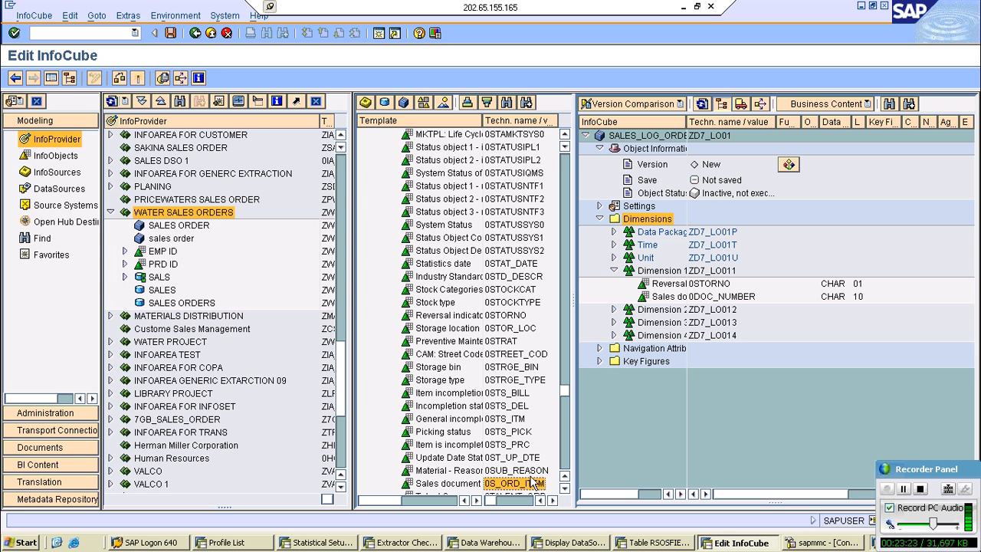
drag(532, 481, 664, 280)
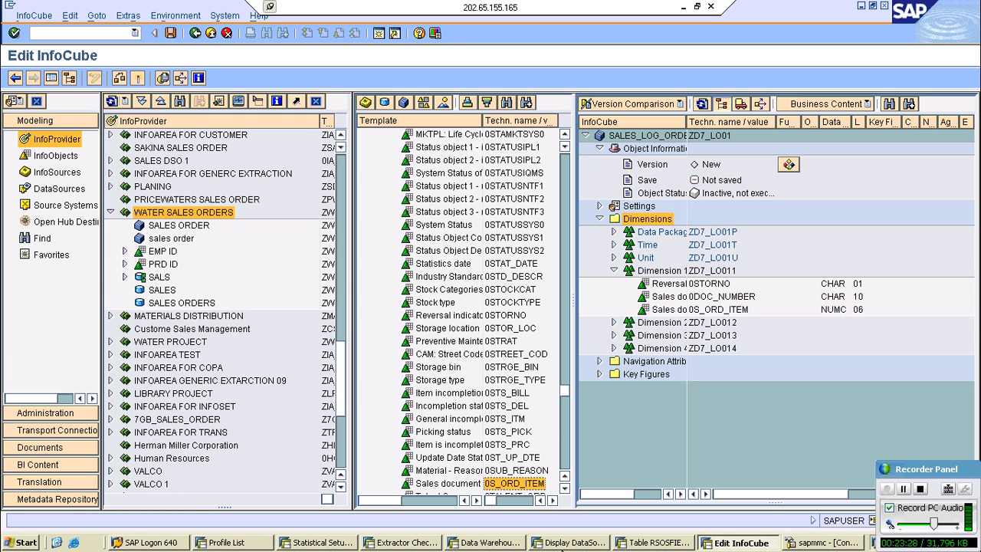
- Take field BUKRS from the 2LIS_11_VAITM DataSource, filter RSOSFIELDMAP by it and display the 0ABCPROCESS_ATTR entry for MMSCLNT800
click(567, 543)
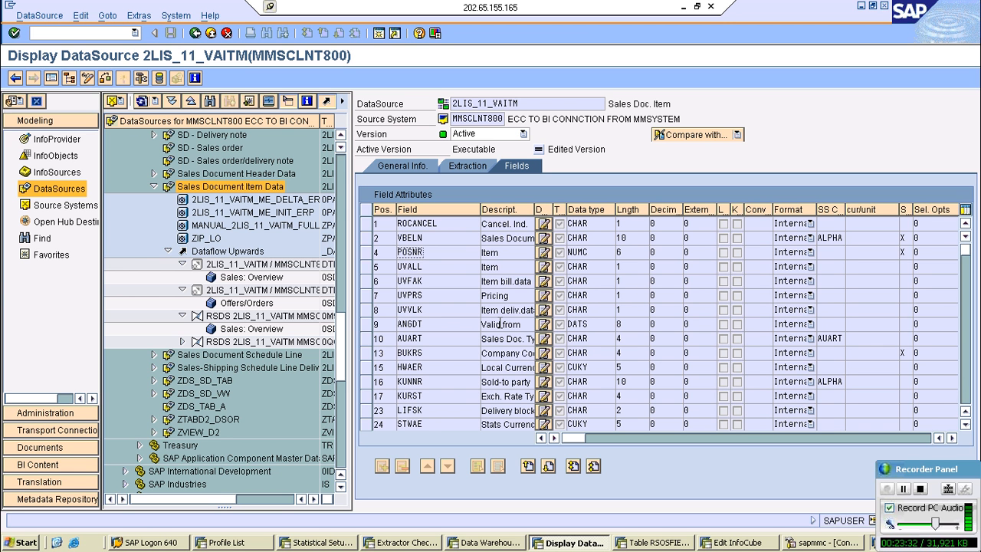
drag(426, 353, 382, 353)
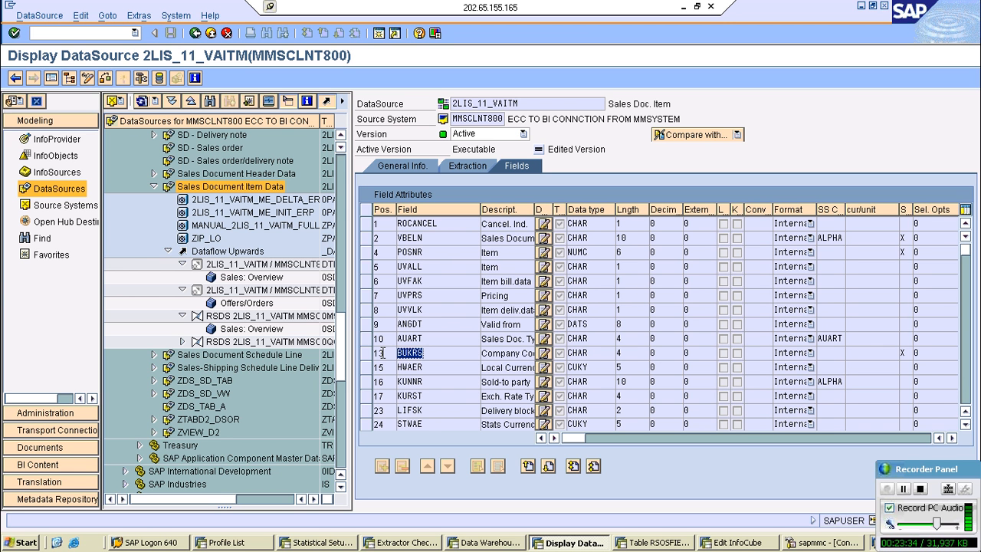
key(ctrl+c)
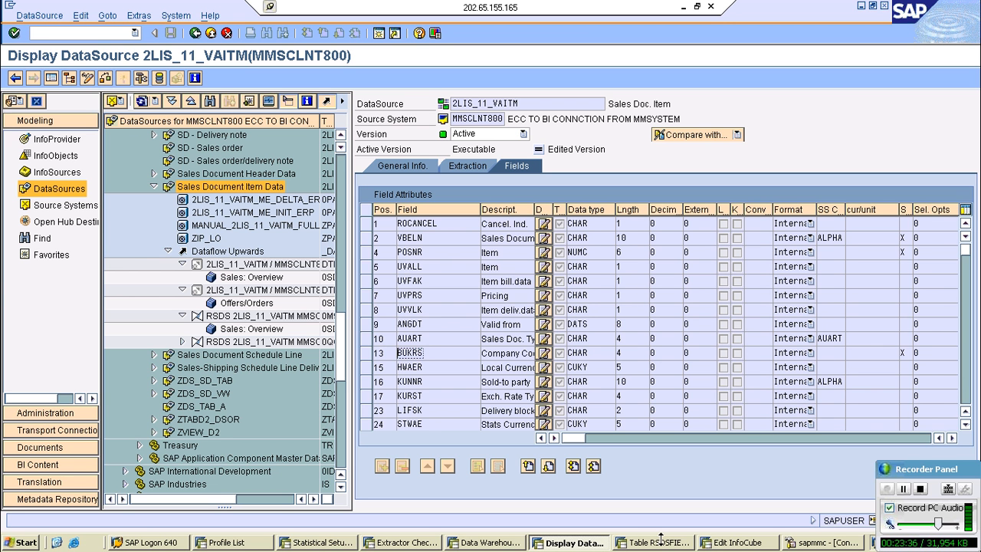
click(658, 541)
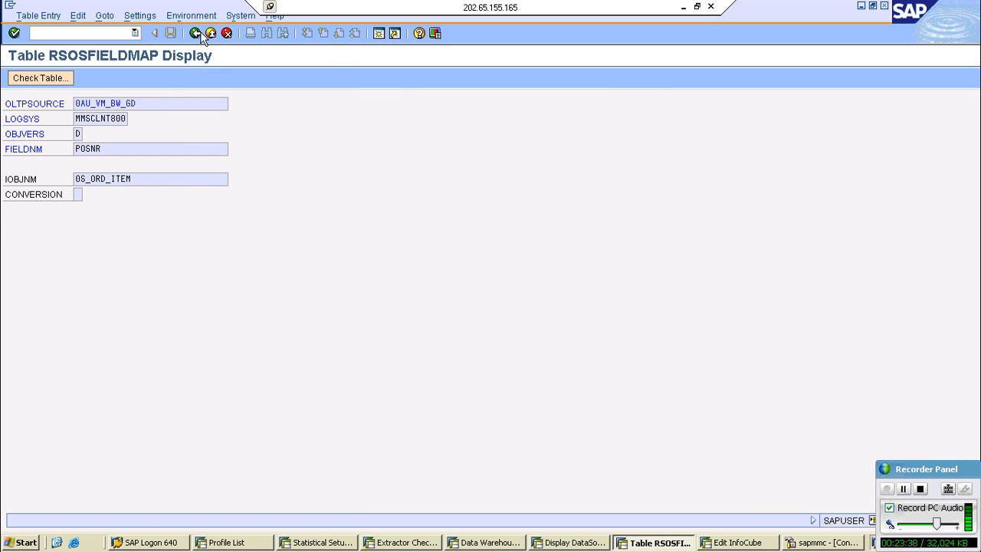
click(197, 34)
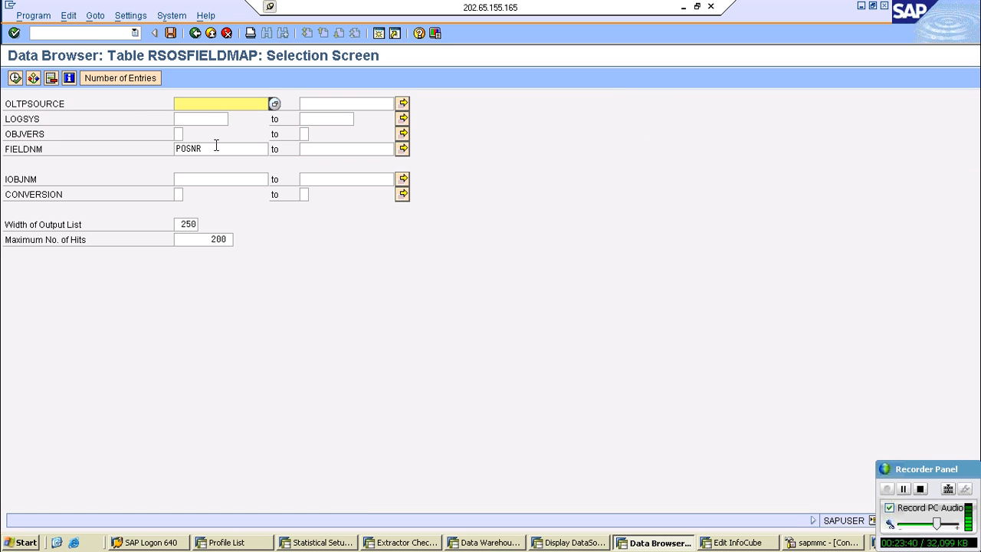
double_click(216, 148)
key(ctrl+v)
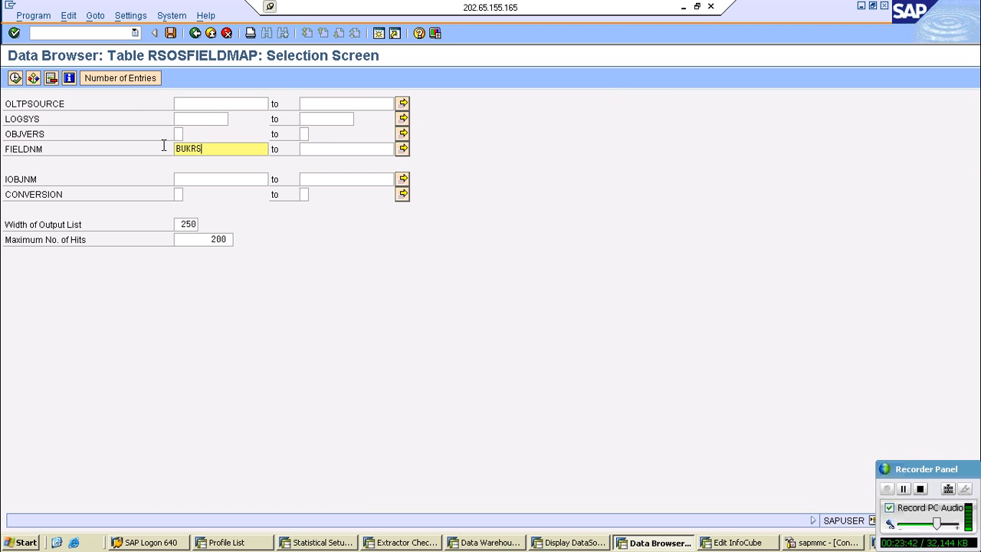
click(14, 79)
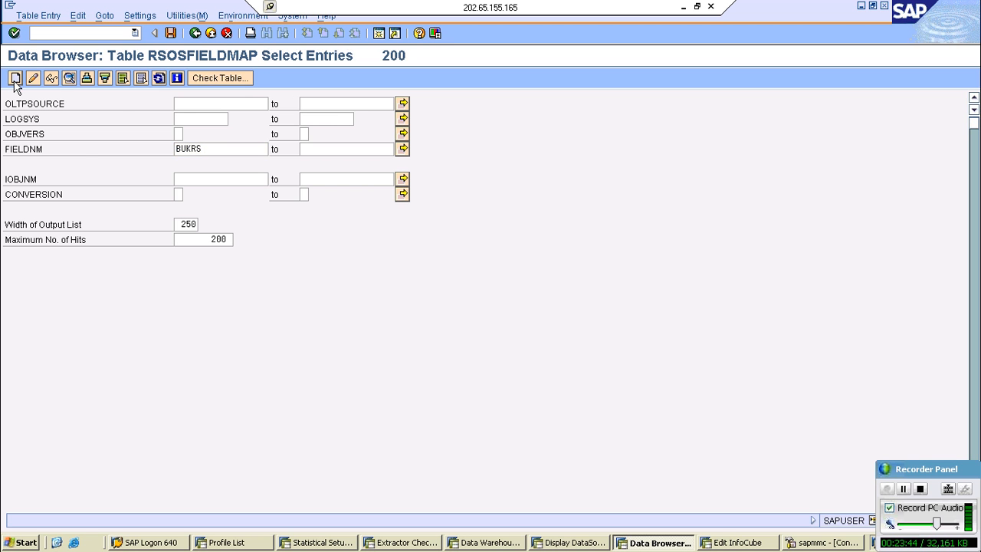
double_click(179, 193)
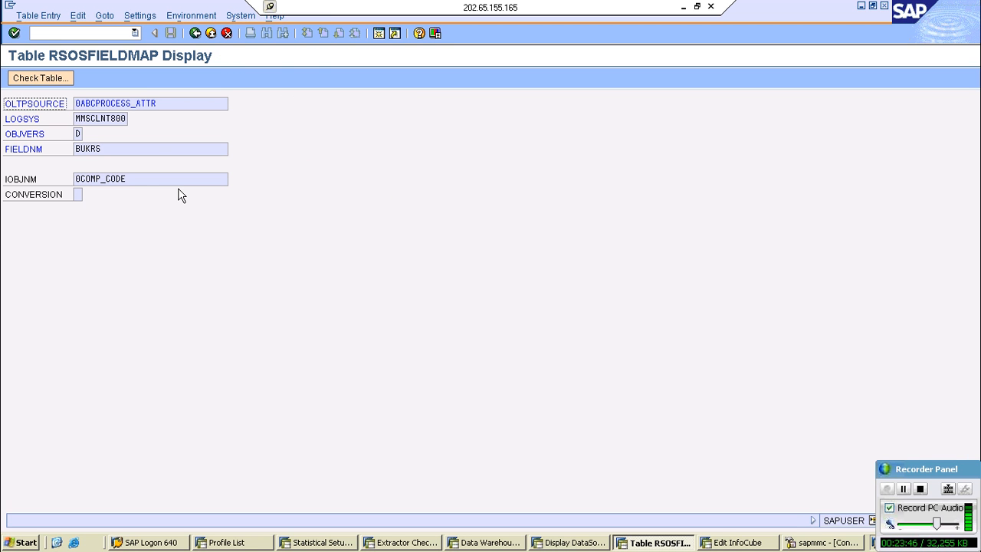
- Find characteristic 0COMP_CODE in the InfoObject template and add it with its related company code characteristics to Dimension 2
click(735, 543)
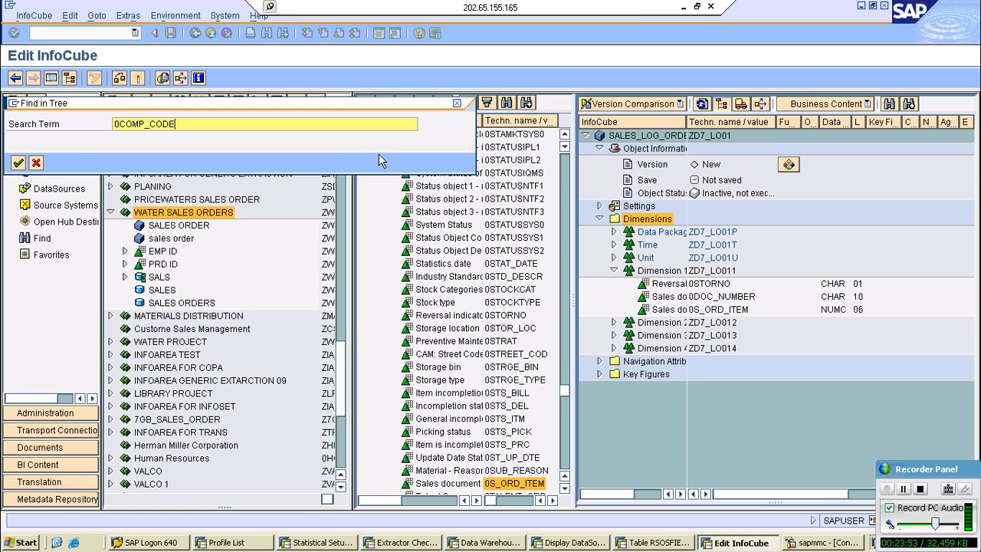
key(Return)
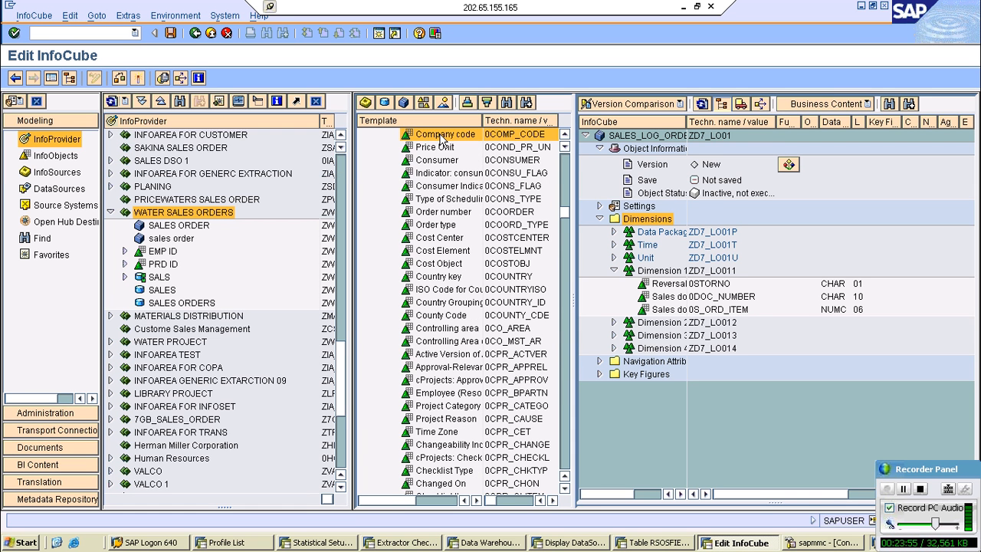
drag(440, 138, 645, 327)
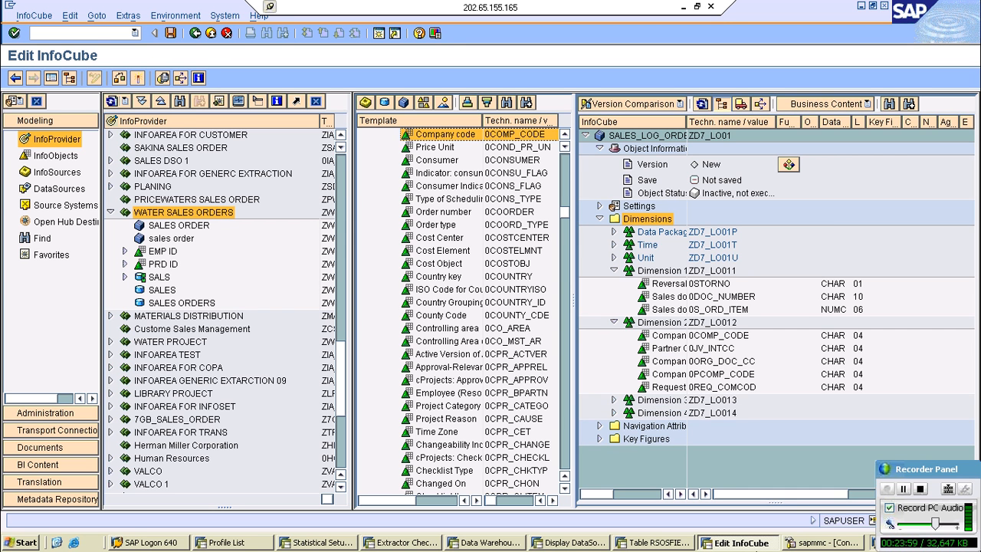
- Reopen the RSOSFIELDMAP selection and take sold-to party field KUNNR from the 2LIS_11_VAITM DataSource for the lookup
click(653, 543)
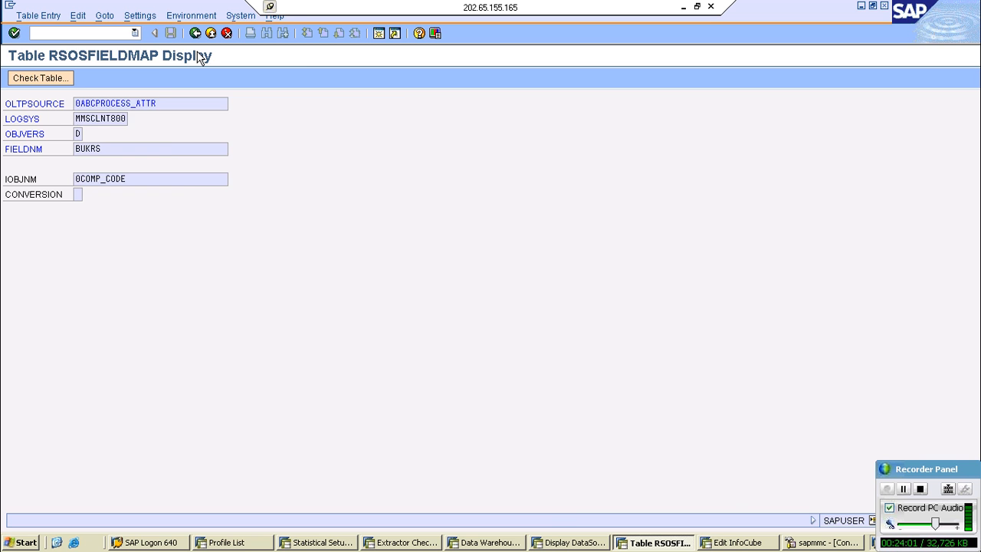
key(F3)
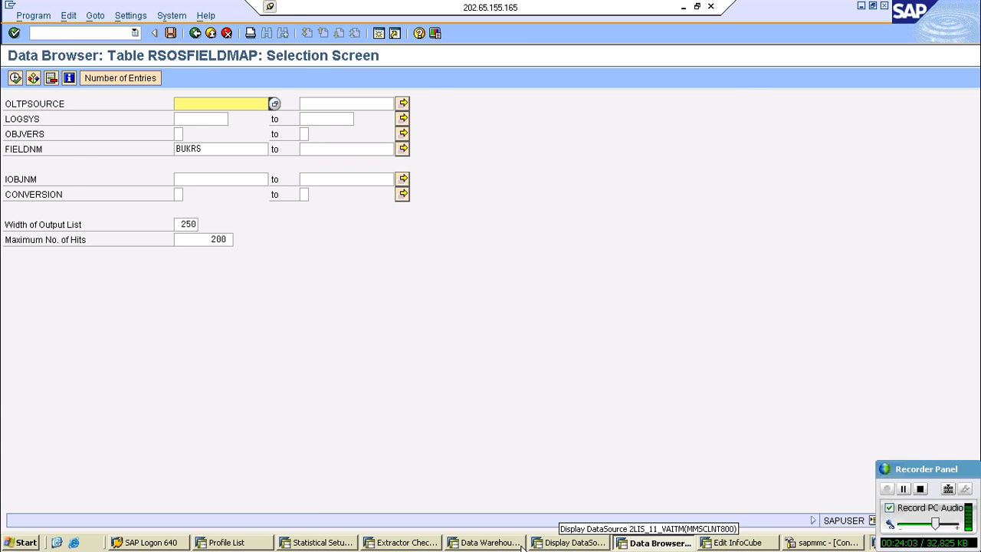
click(522, 544)
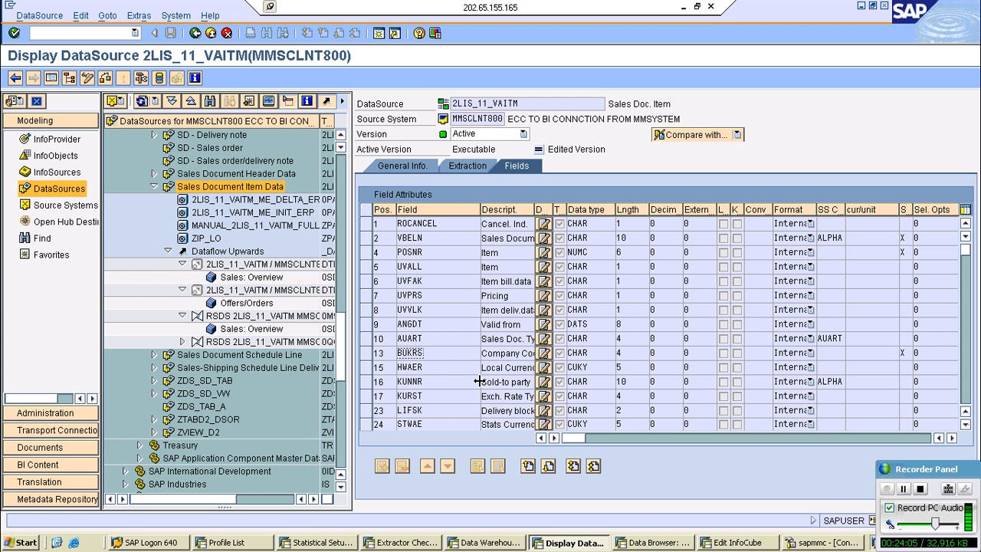
click(442, 368)
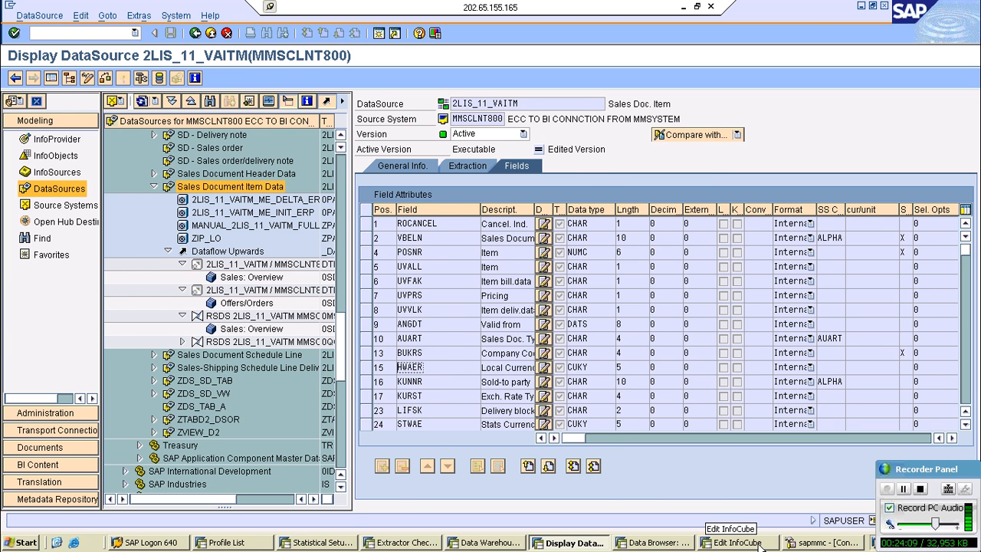
click(760, 544)
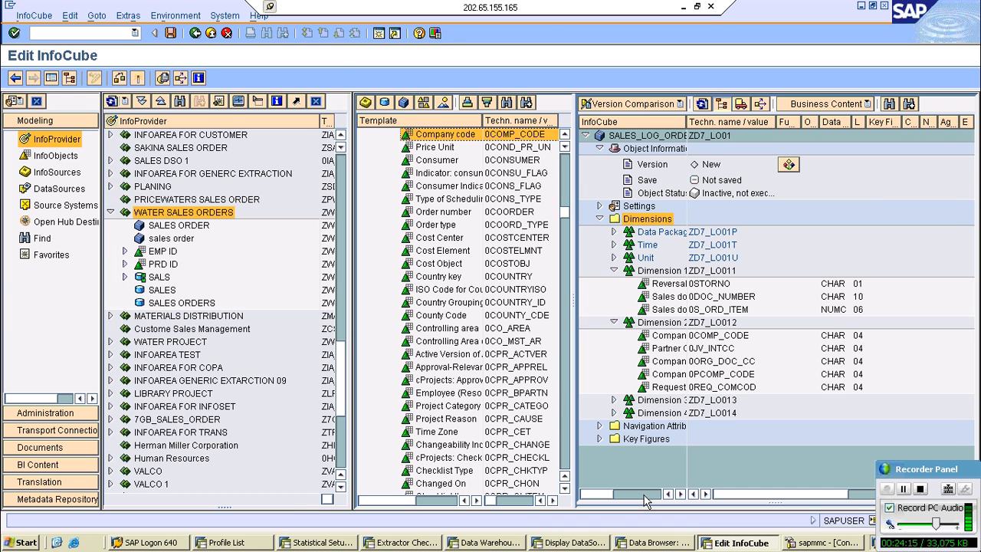
key(alt+Tab)
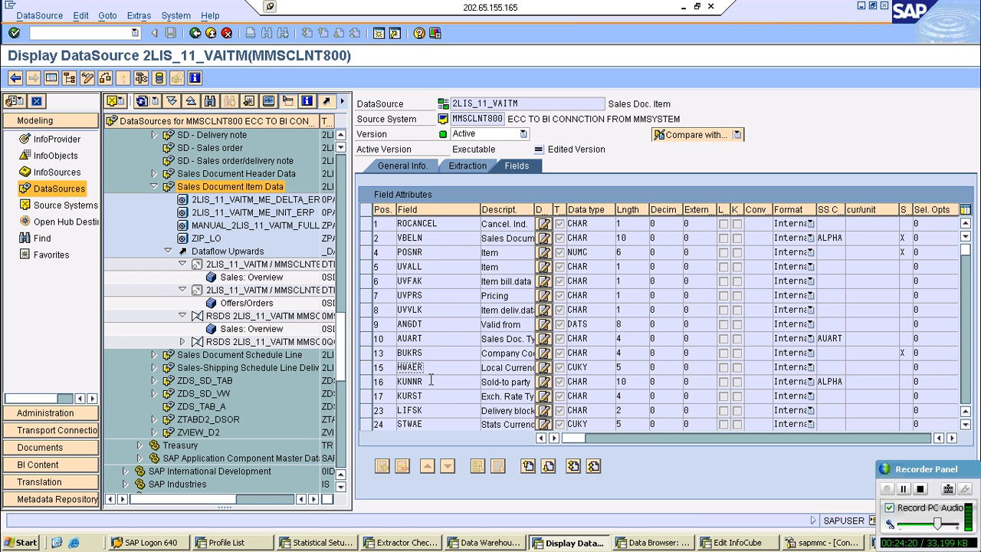
key(alt+Tab)
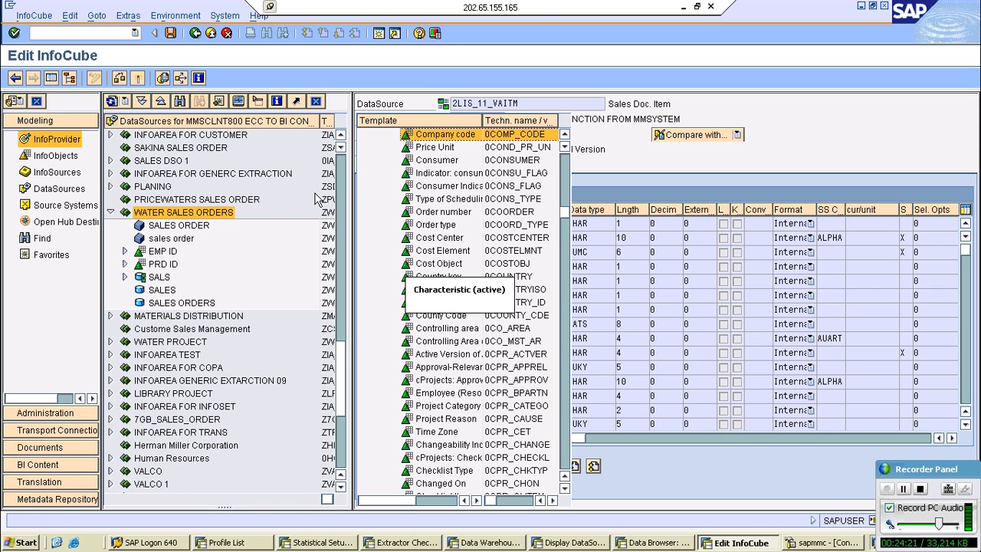
key(alt+Tab)
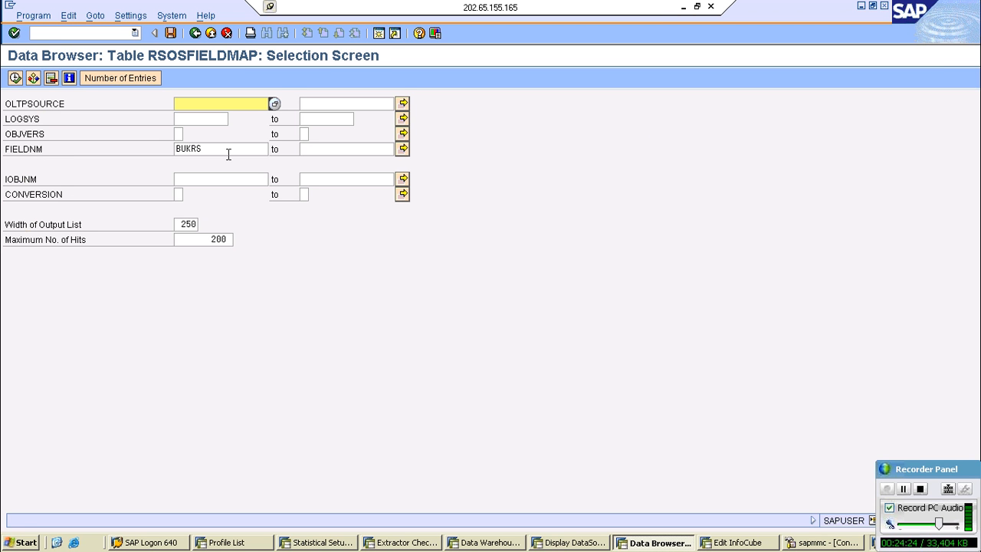
- Filter RSOSFIELDMAP by FIELDNM KUNNR and display the 0AU_VM_BW_GA entry for MMSCLNT800
double_click(227, 151)
text(KUNNR)
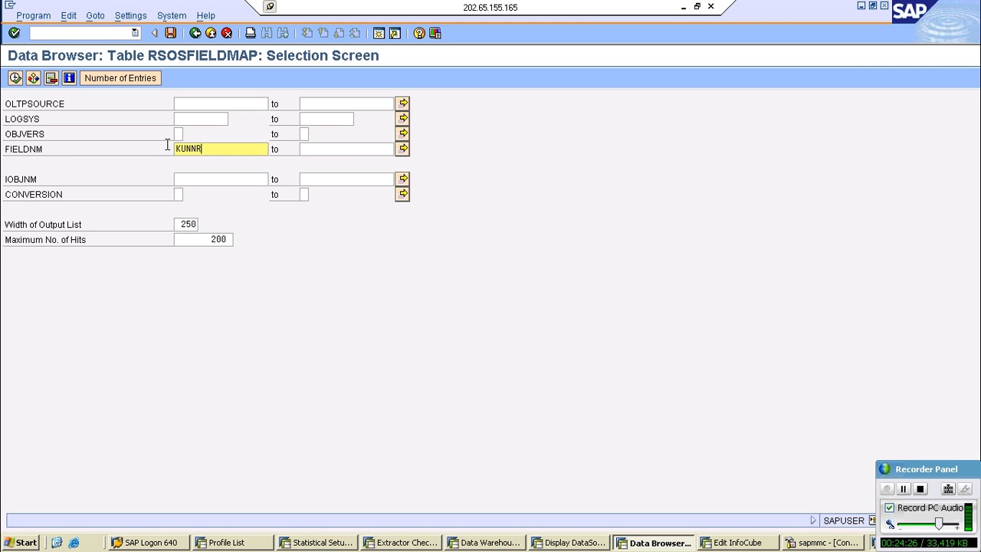
key(F8)
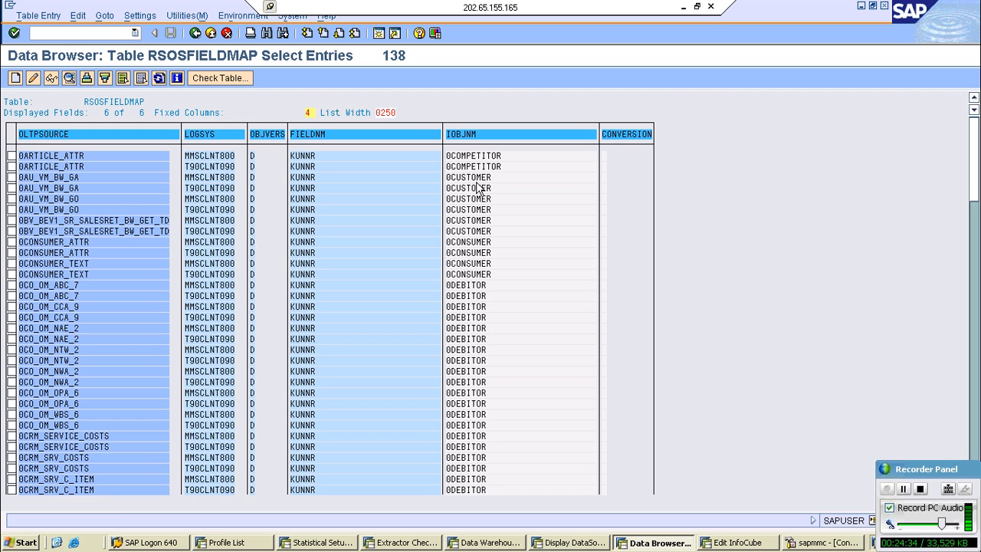
double_click(477, 177)
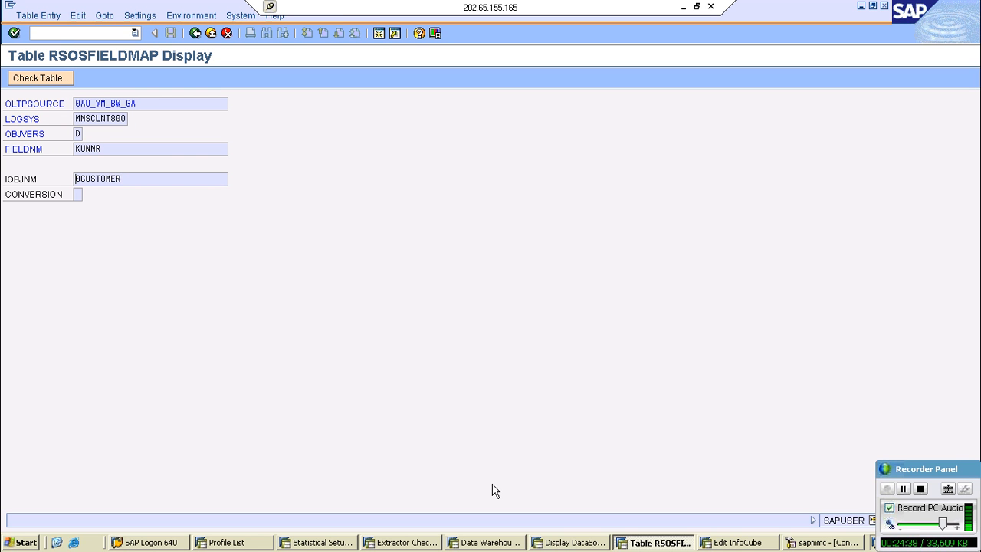
- Search the InfoObject template for 0CUSTOMER and add the bill-to party characteristic 0BILLTOPRTY to Dimension 3
click(756, 543)
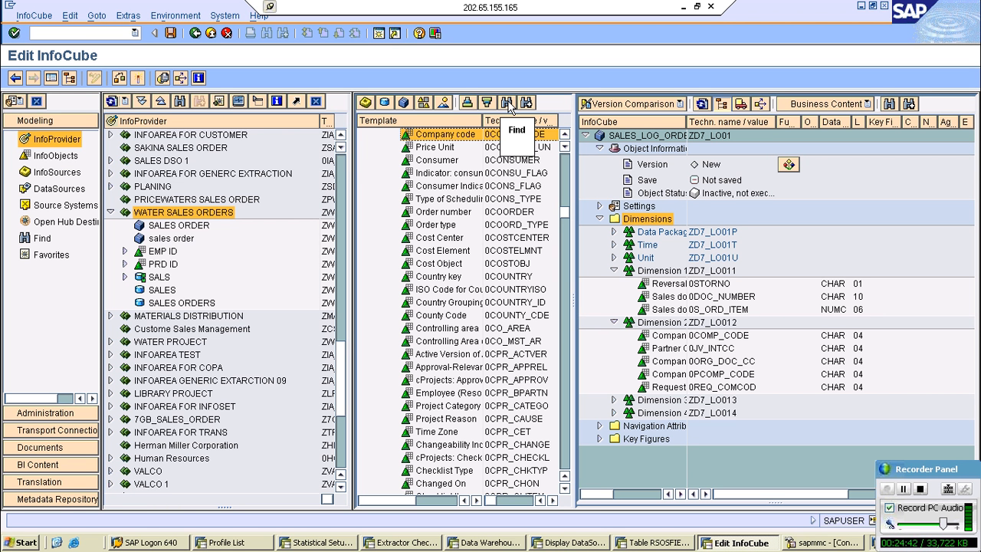
click(506, 104)
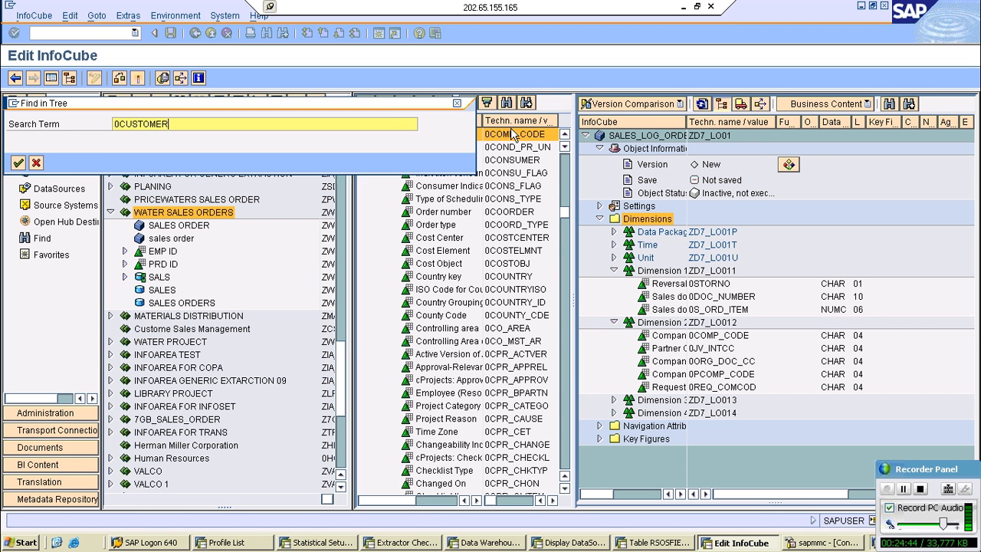
key(Return)
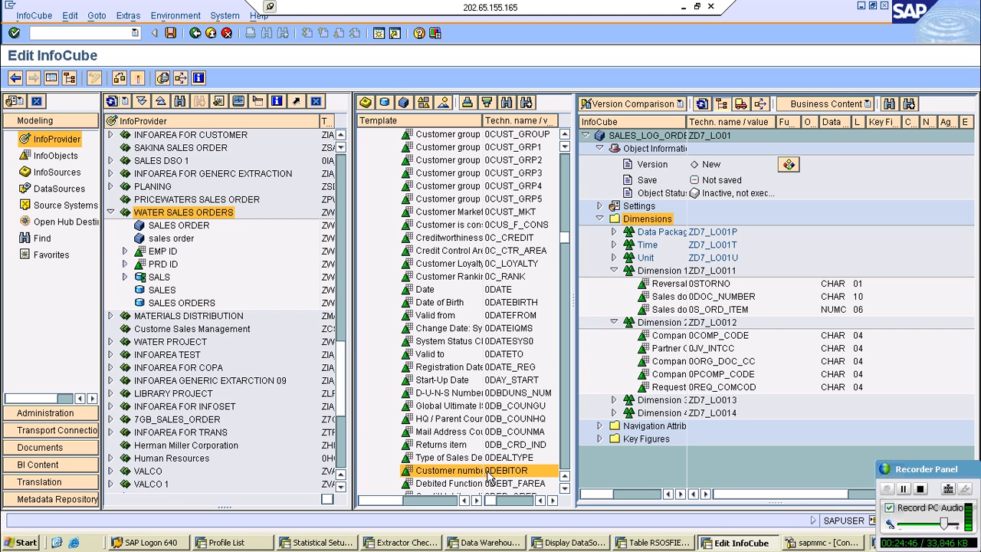
drag(488, 477, 458, 460)
click(526, 104)
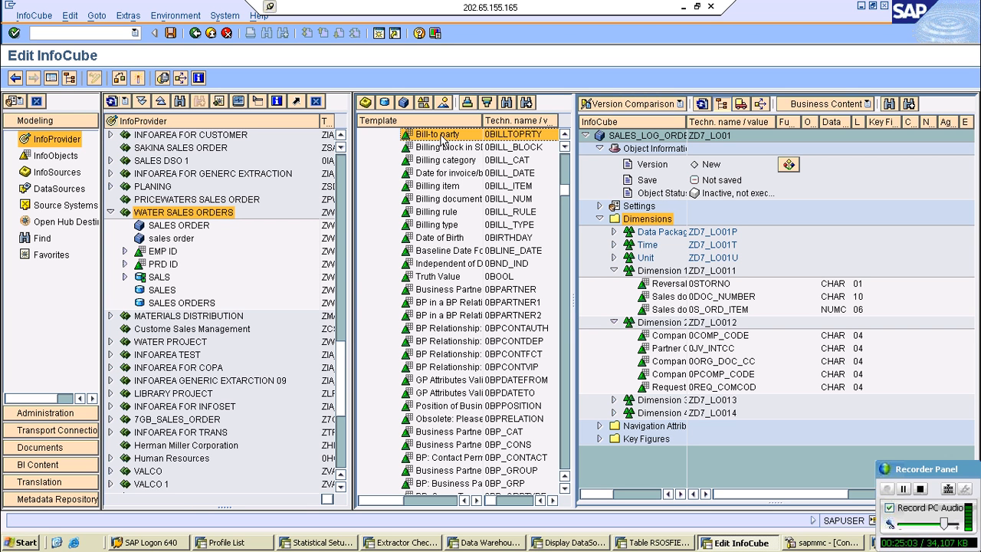
drag(443, 142, 665, 403)
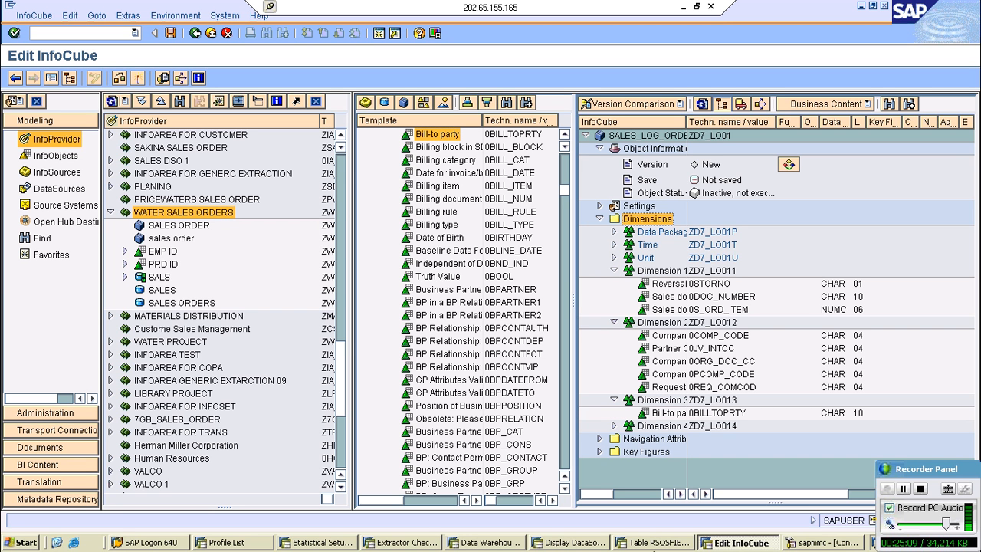
- Look through the 2LIS_11_VAITM DataSource fields and copy the cumulative confirmed quantity field name KBMENG
click(558, 543)
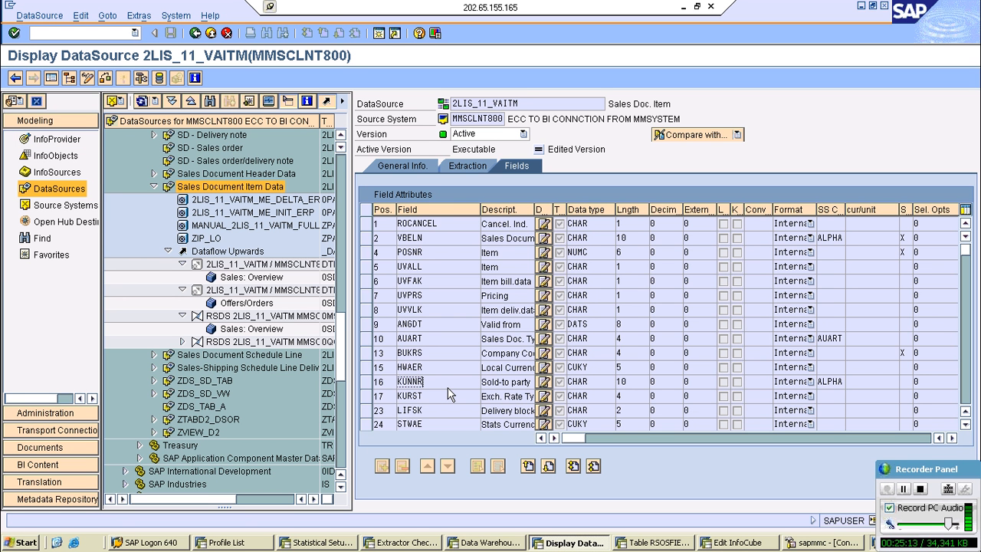
scroll(450, 393, down, 1)
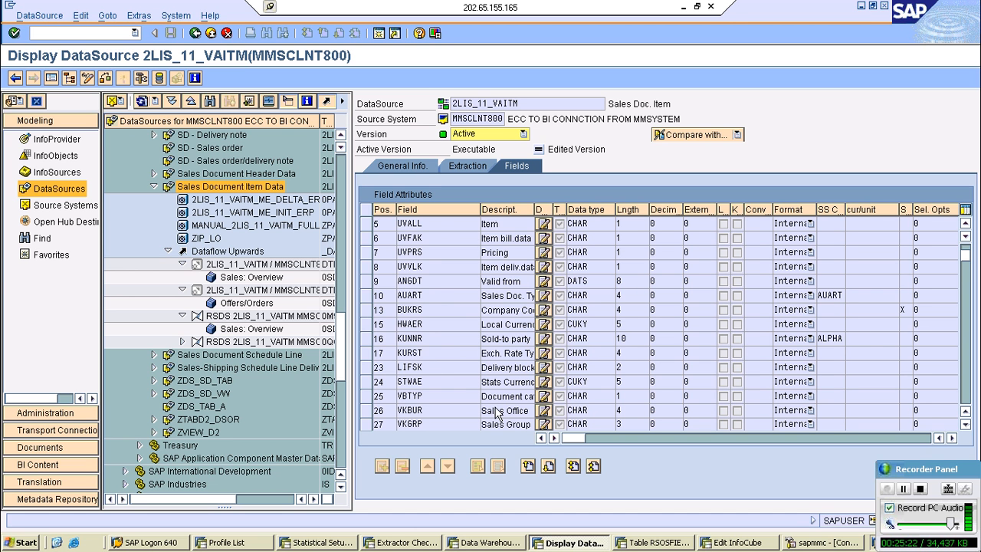
scroll(498, 412, down, 3)
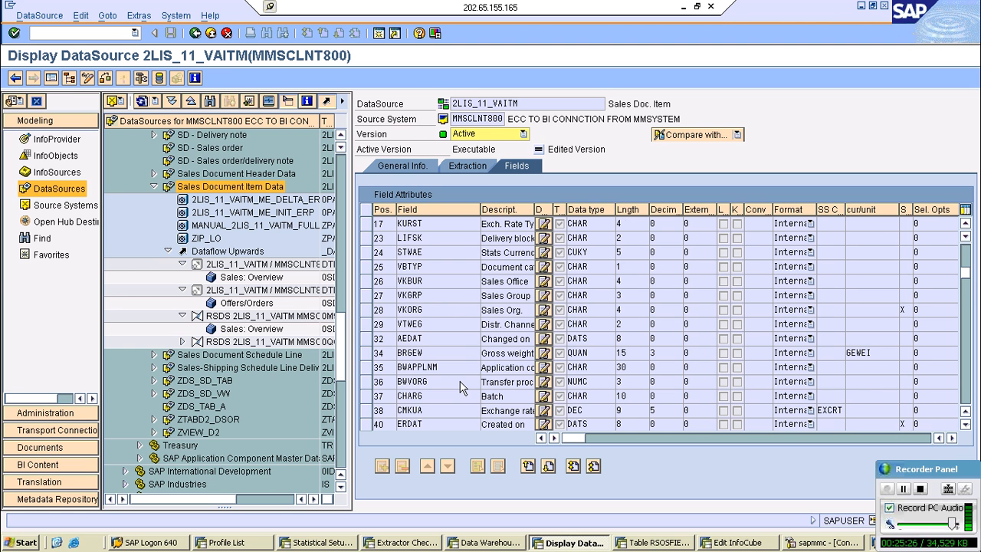
scroll(460, 383, down, 3)
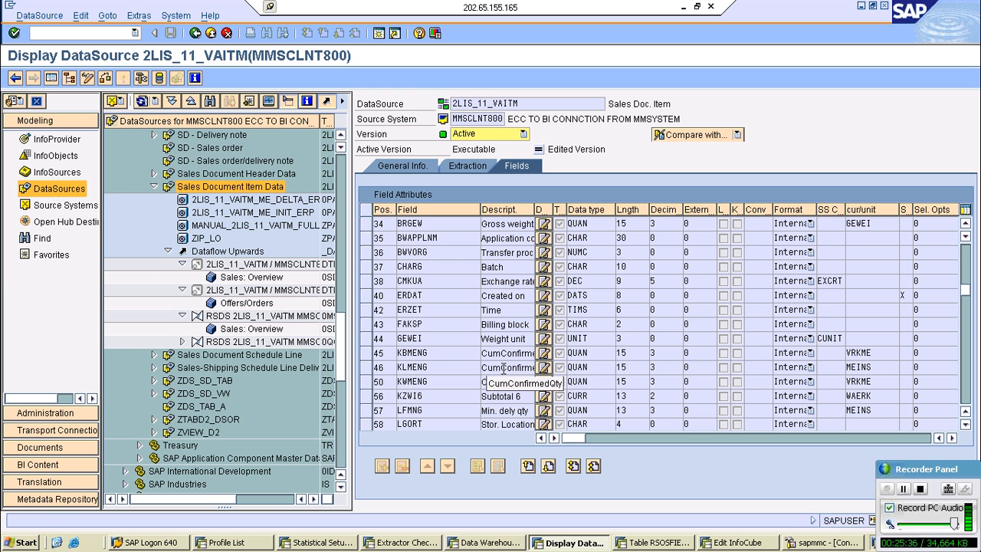
click(444, 350)
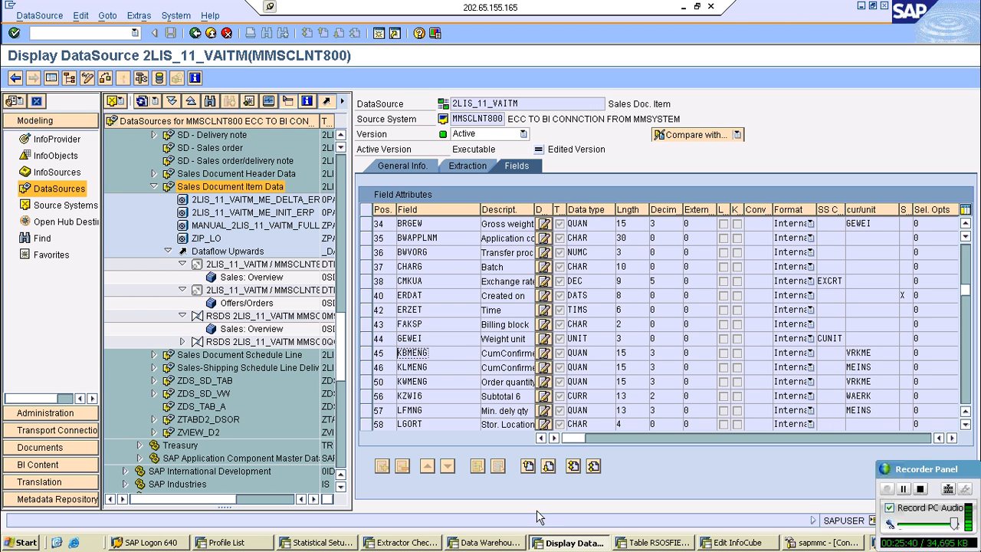
click(721, 543)
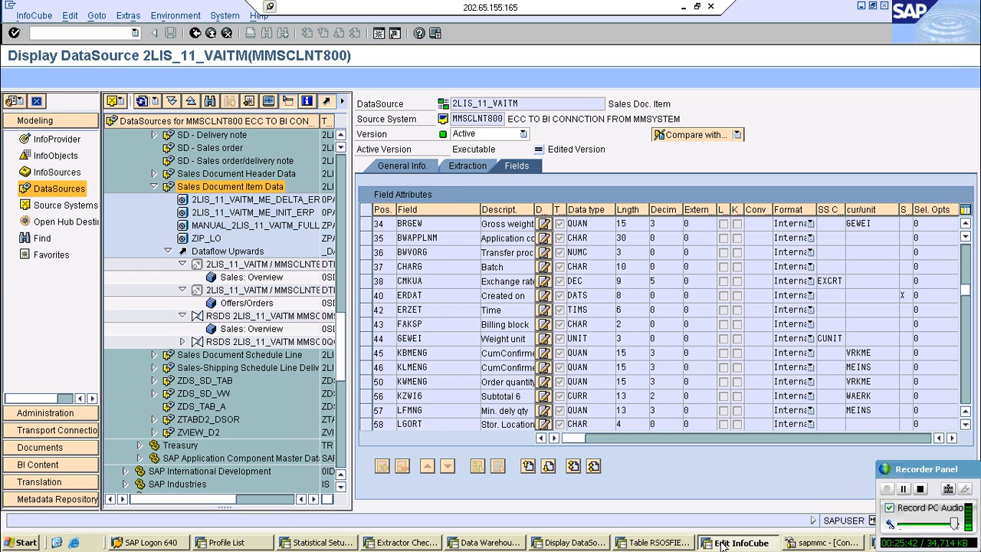
- Filter RSOSFIELDMAP by FIELDNM KBMENG, display the 2LIS_01_S264 entry for MMSCLNT800 and copy its InfoObject name
click(655, 543)
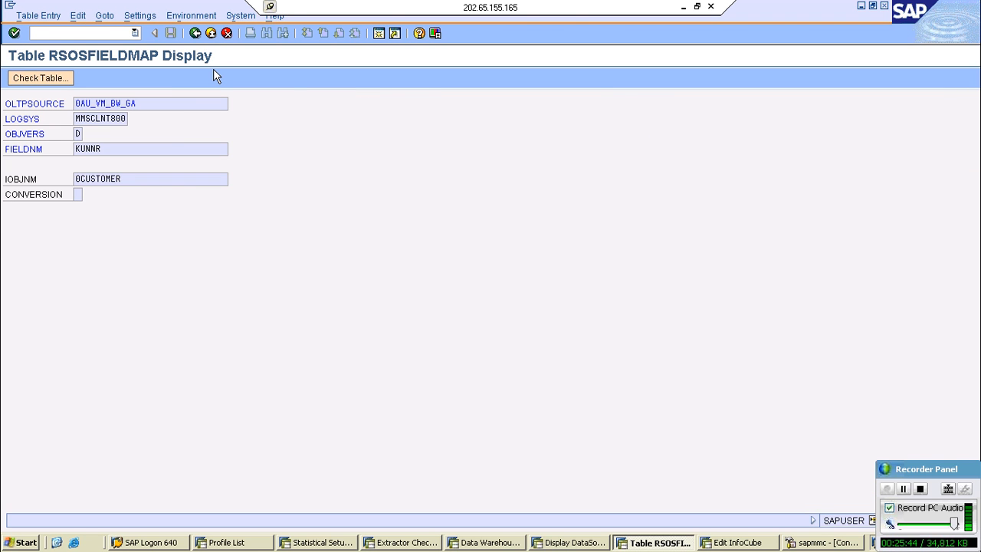
key(F3)
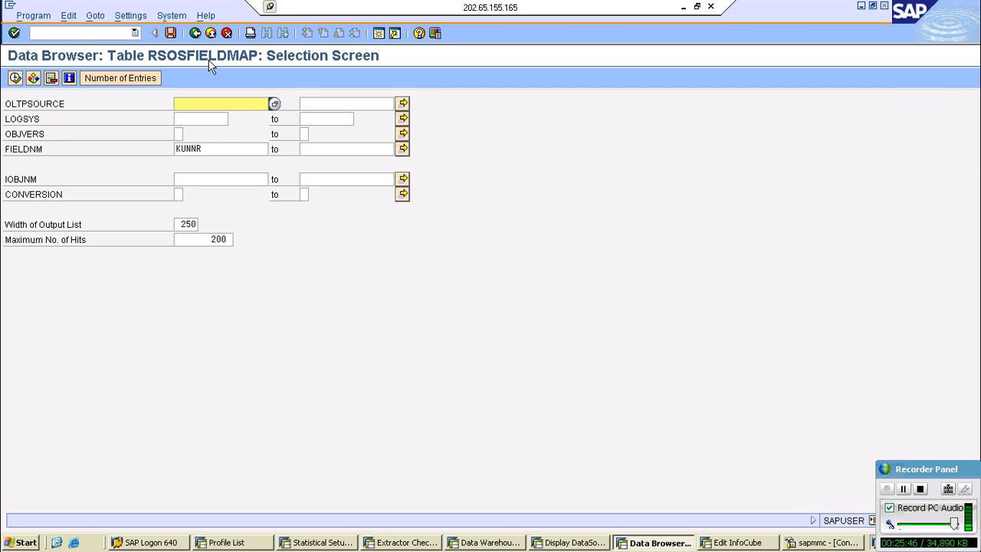
double_click(177, 148)
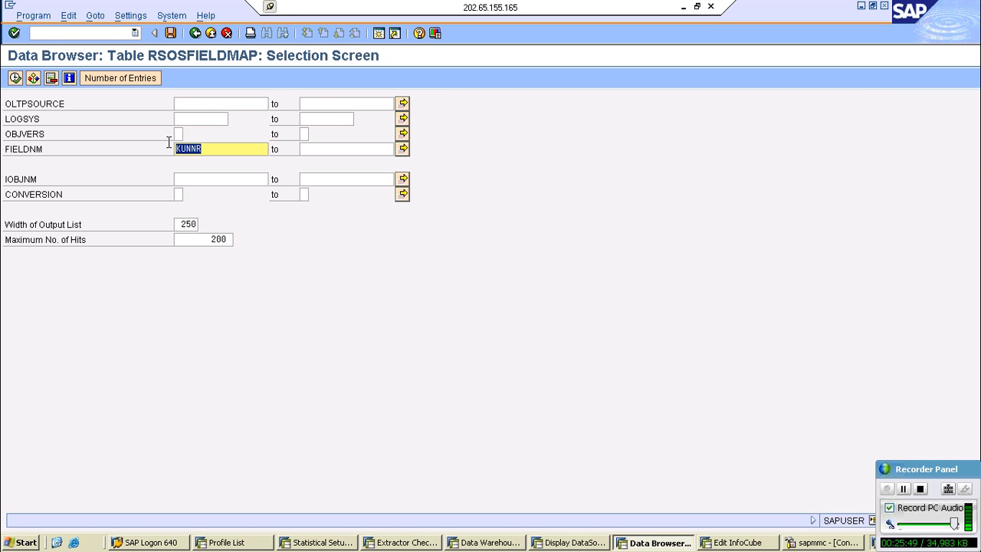
text(KBMENG)
click(15, 78)
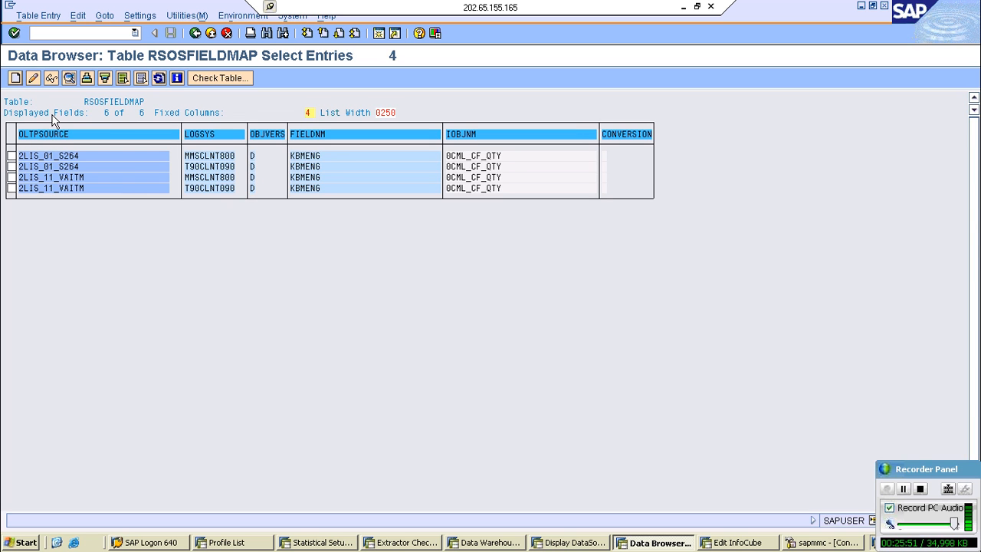
double_click(83, 155)
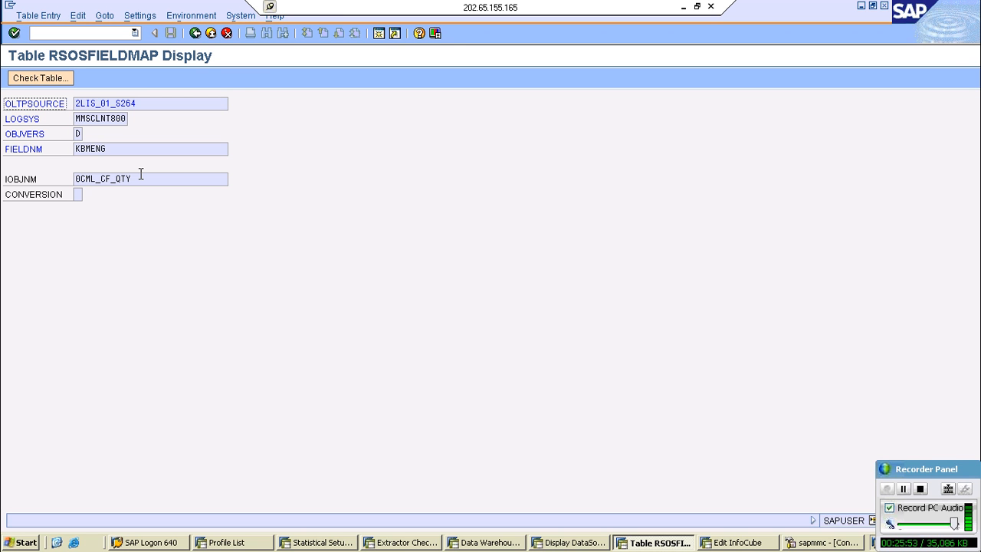
click(140, 175)
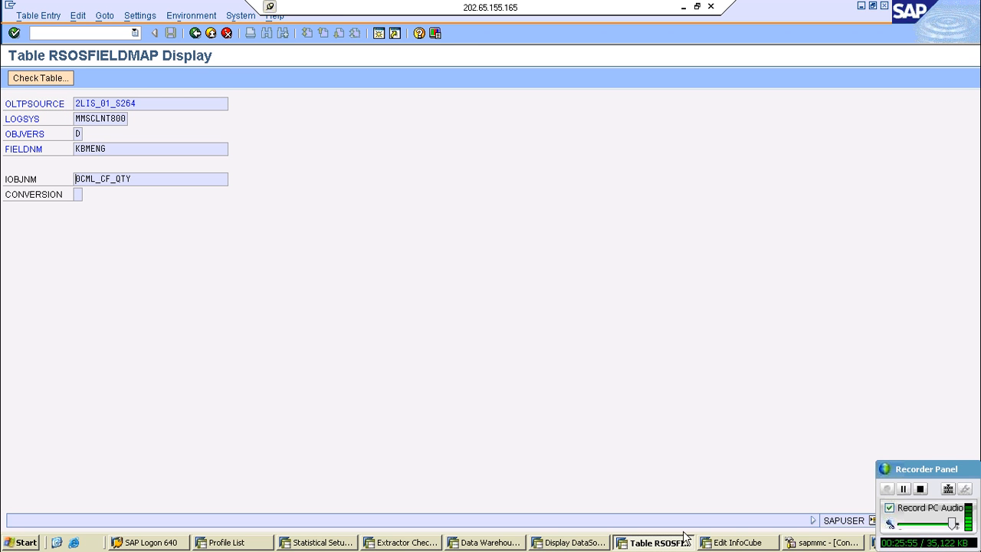
- Find key figure 0CML_CF_QTY in the InfoObject template and add it together with 0CML_CD_QTY to the InfoCube's key figures
click(734, 542)
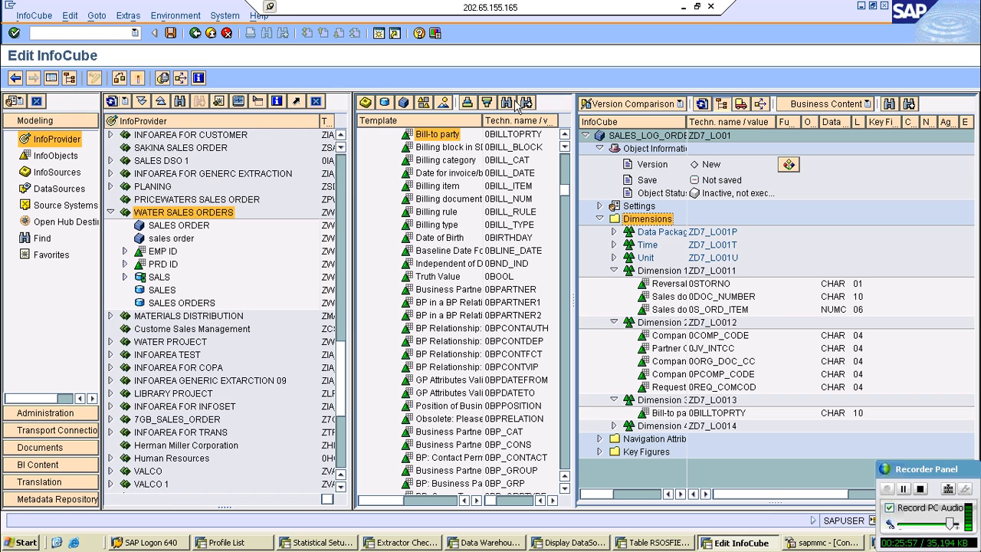
click(516, 105)
text(0CML_CF_QTY)
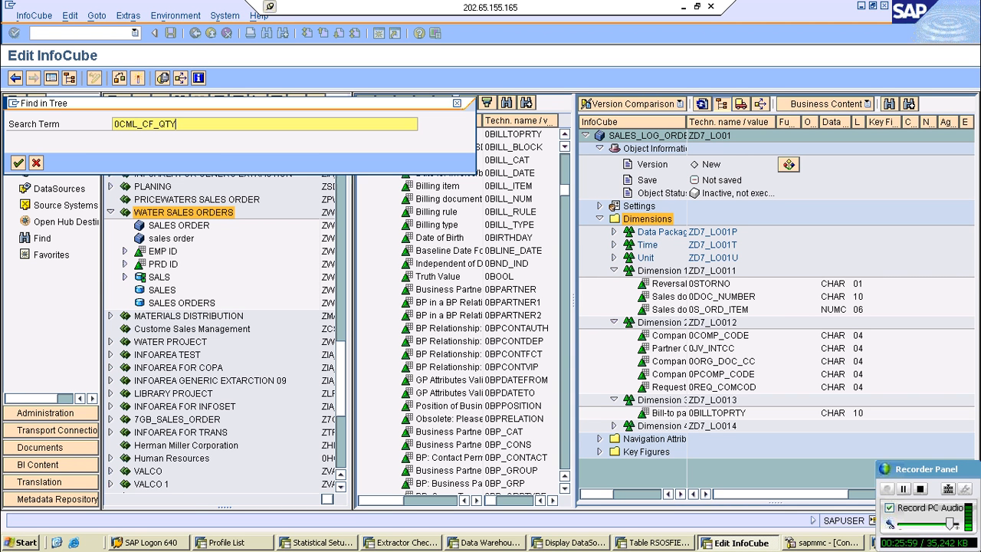
key(Return)
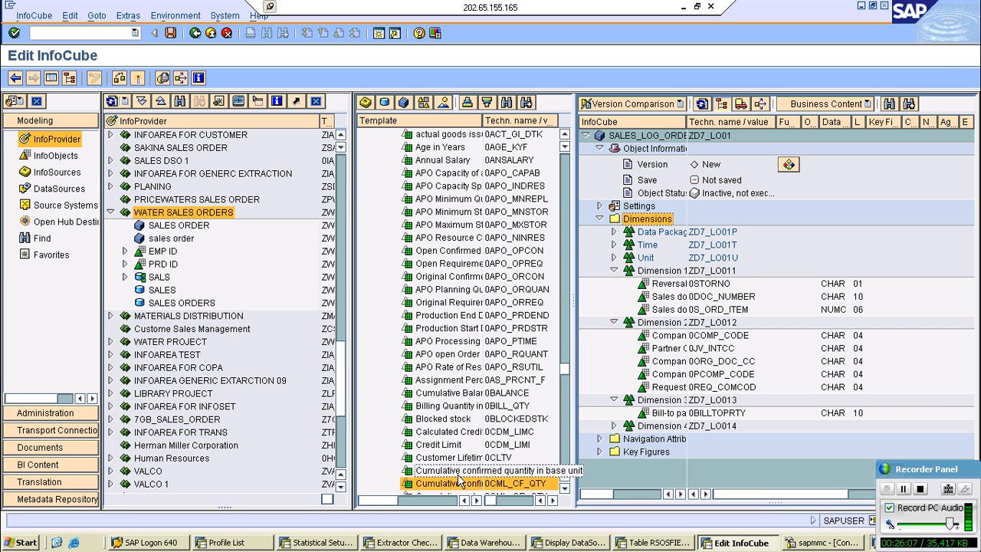
ctrl+click(458, 473)
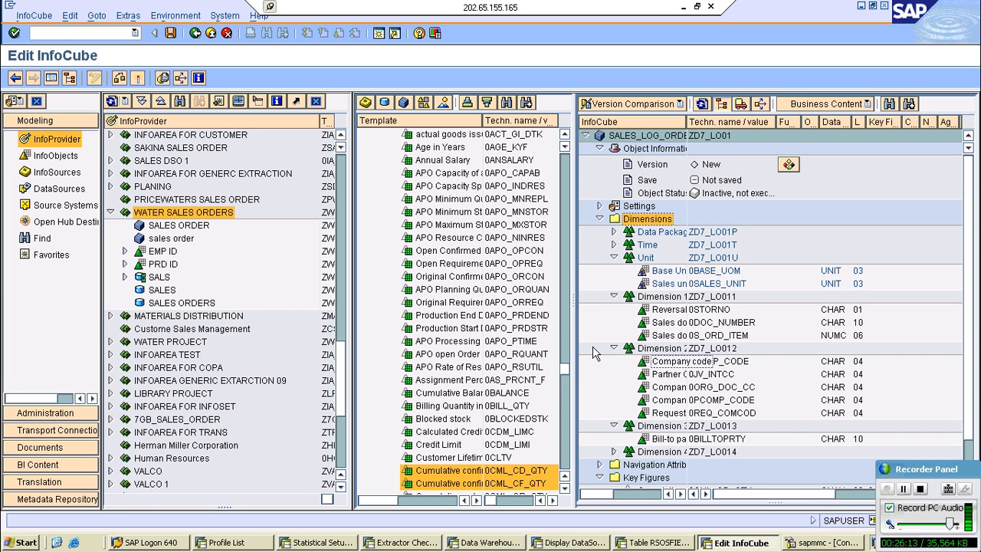
click(565, 489)
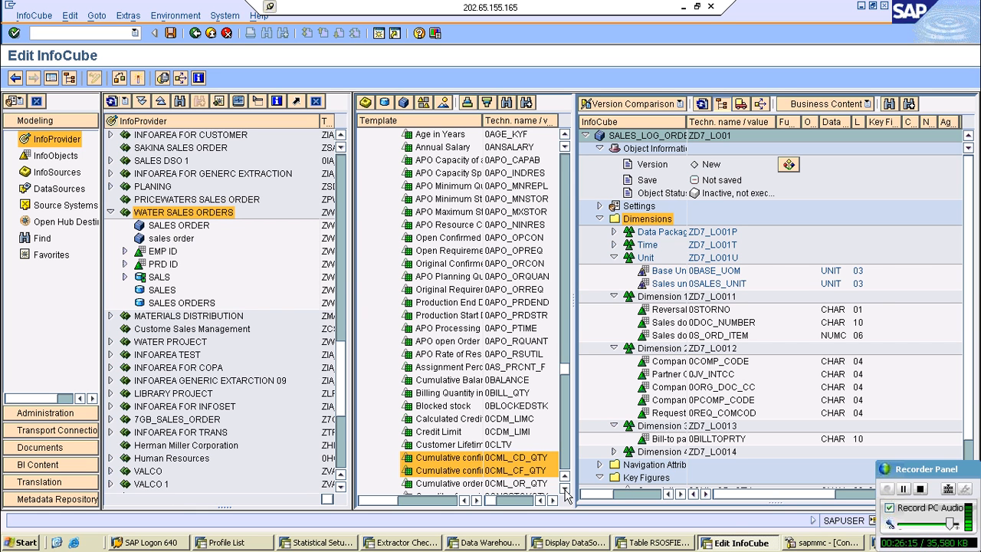
click(564, 490)
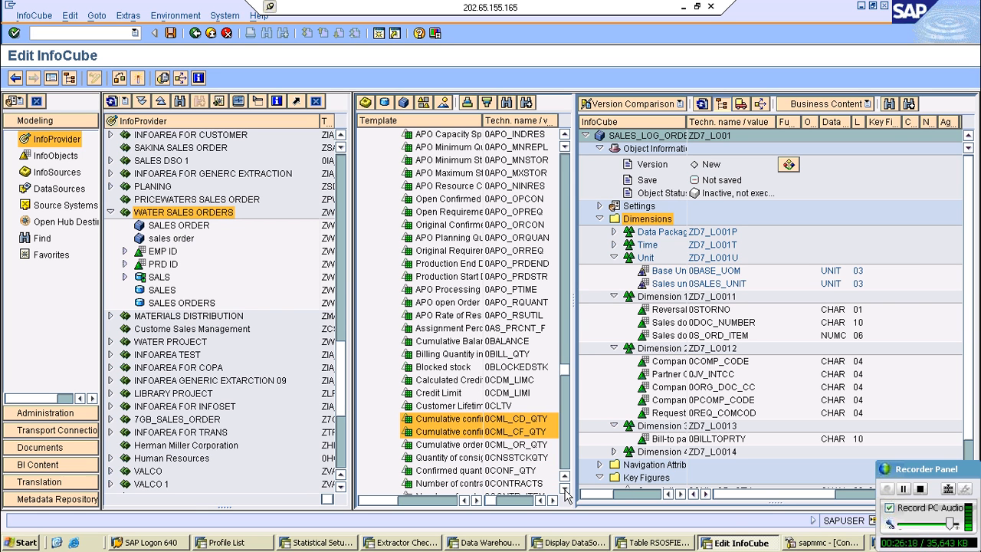
- Look through the remaining 2LIS_11_VAITM DataSource fields and copy the fiscal year variant field name PERIV
click(602, 545)
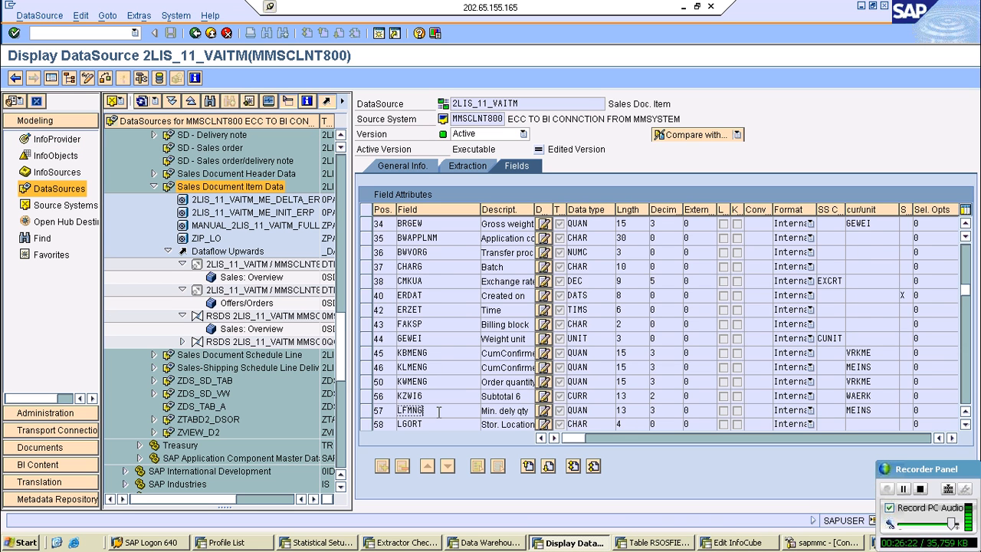
scroll(439, 411, down, 3)
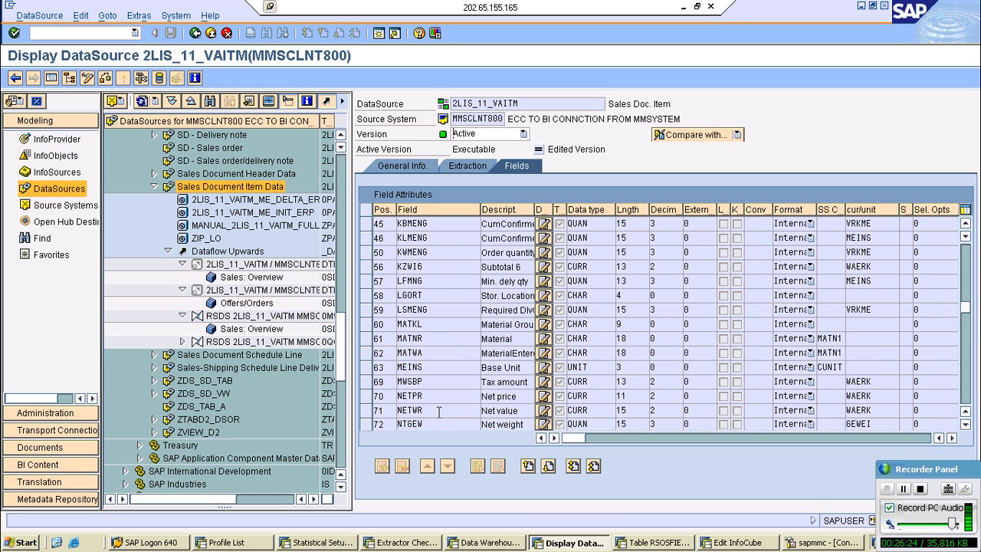
scroll(439, 412, down, 4)
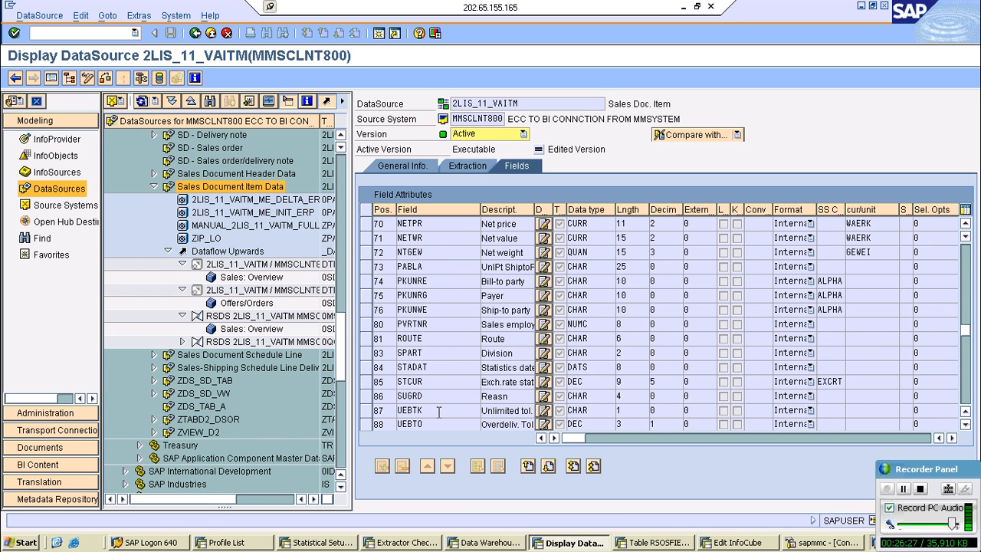
scroll(439, 411, down, 3)
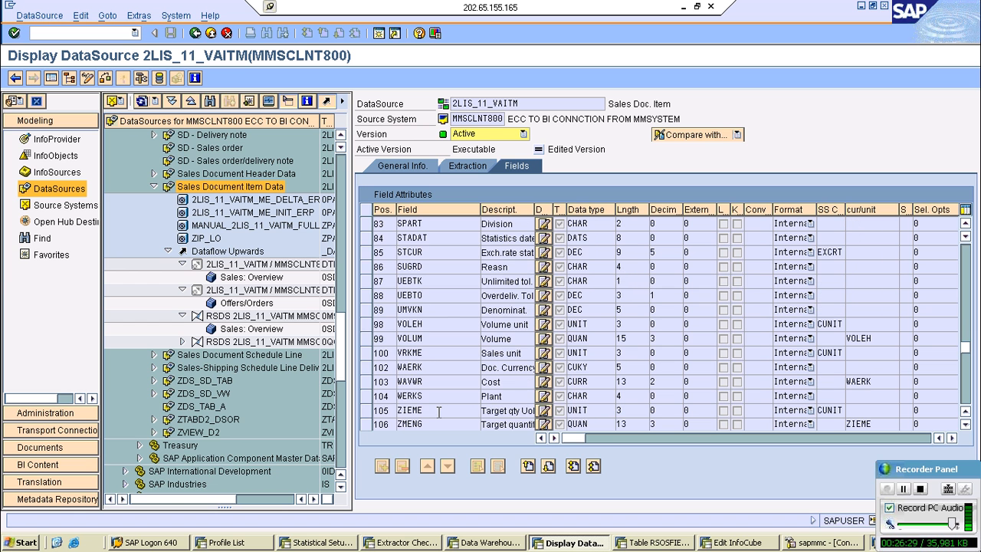
scroll(439, 411, down, 1)
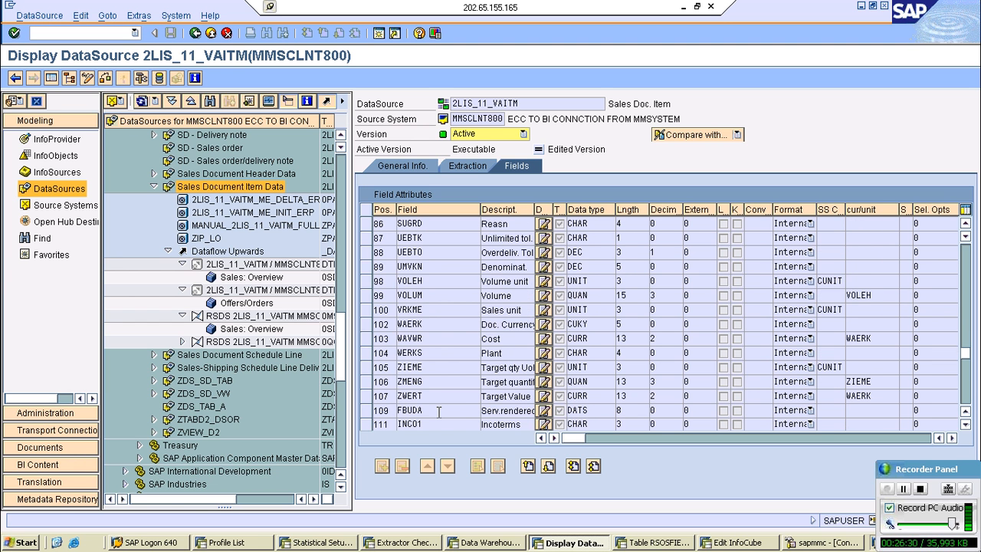
scroll(439, 412, down, 4)
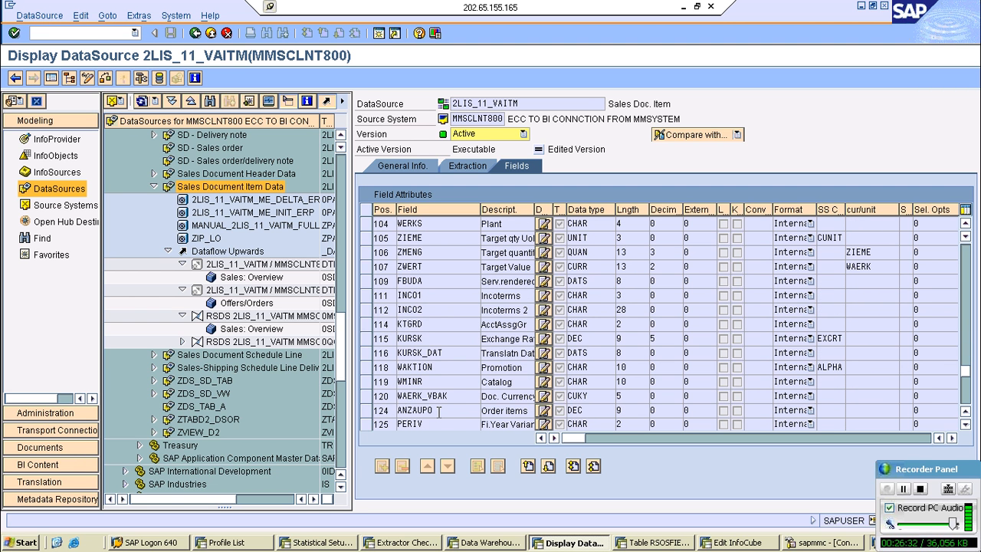
scroll(441, 414, down, 1)
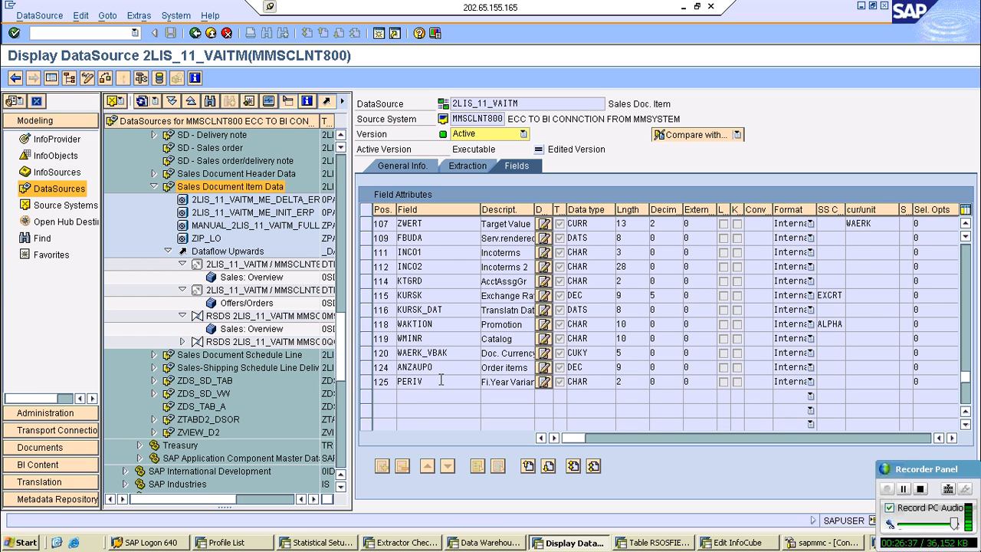
click(441, 381)
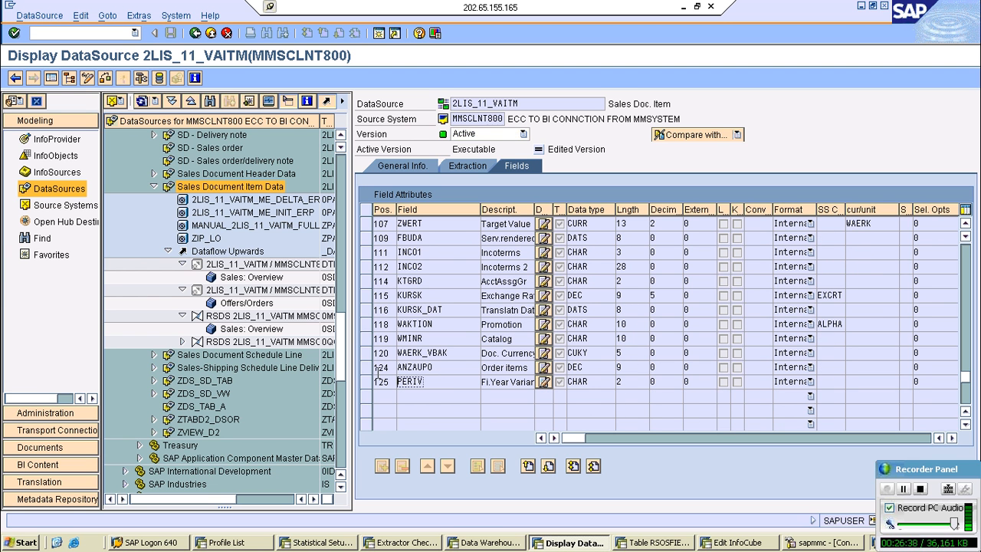
key(alt+Tab)
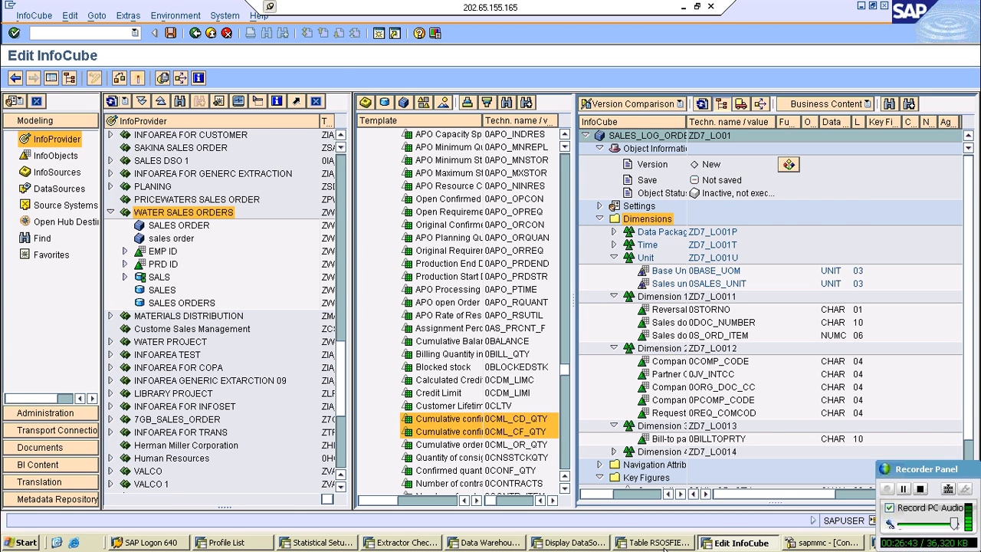
key(alt+Tab)
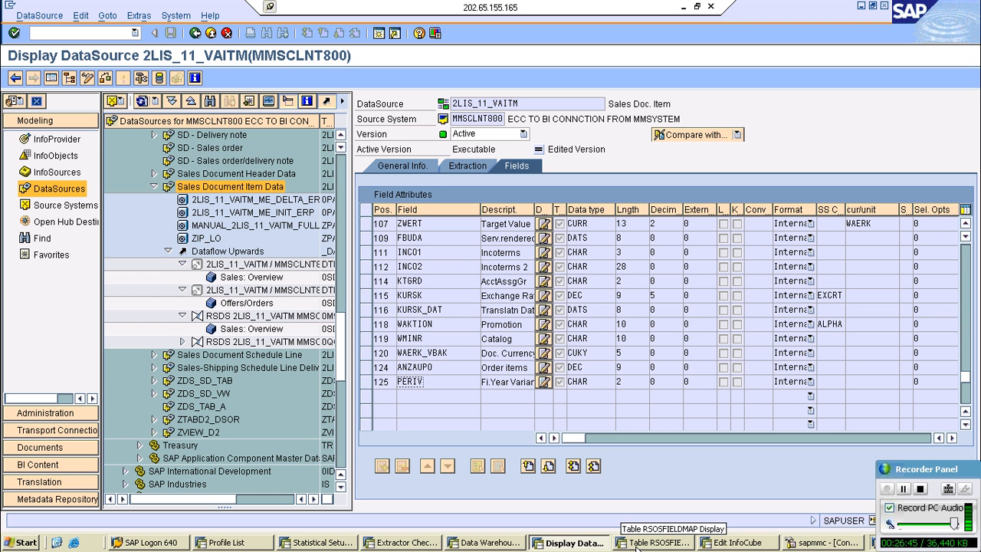
- Filter RSOSFIELDMAP by FIELDNM PERIV and display the 0ART_PLANT_ATTR entry for MMSCLNT800 to identify its InfoObject
click(636, 546)
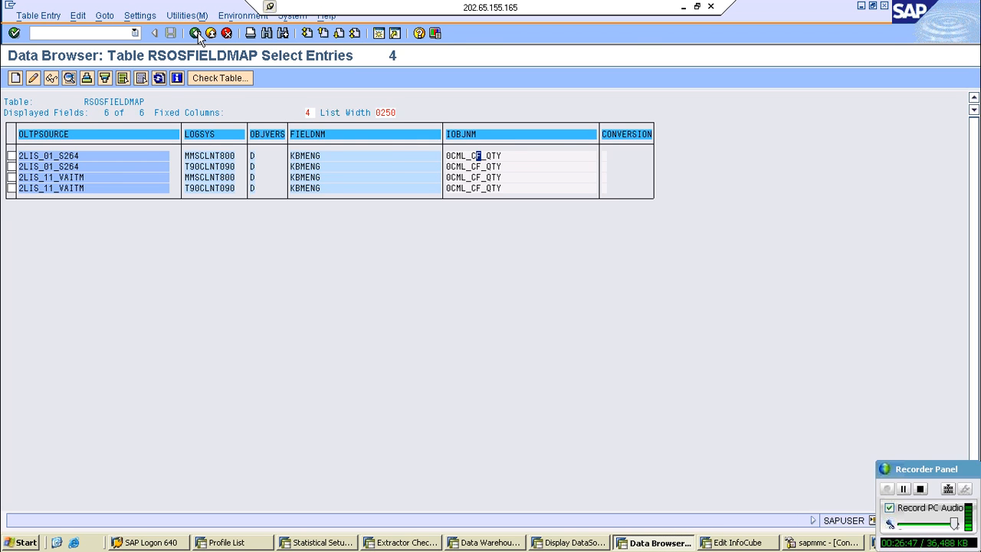
click(195, 33)
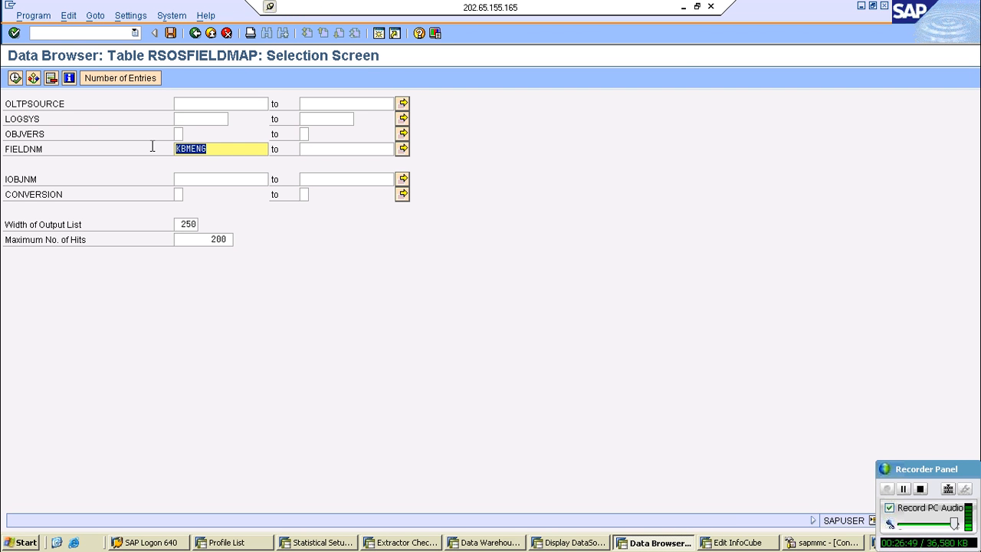
text(PERIV)
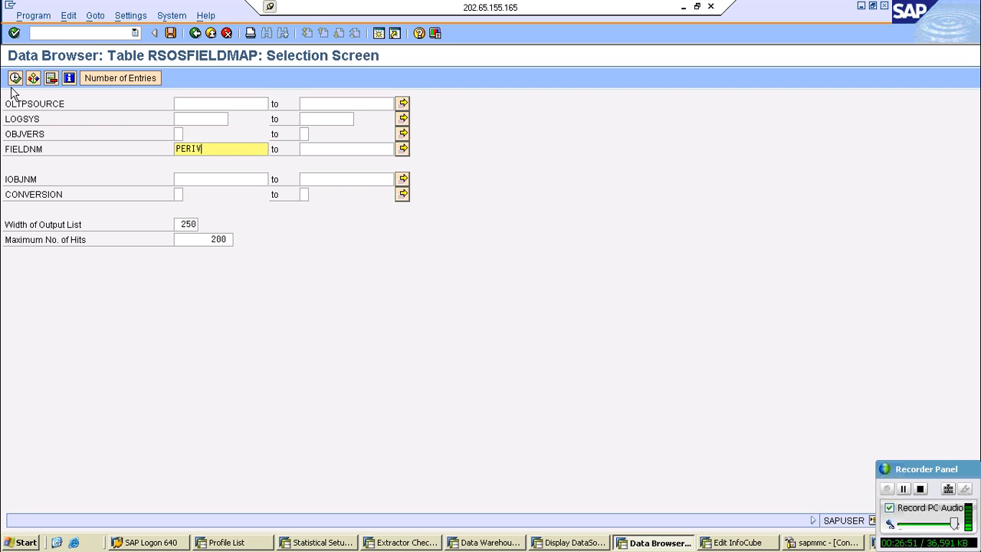
click(15, 78)
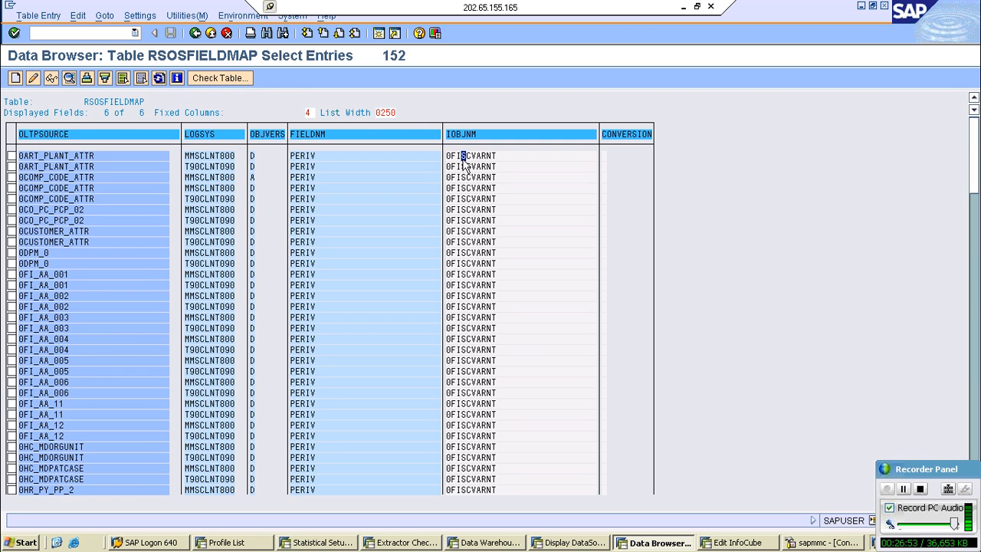
double_click(463, 156)
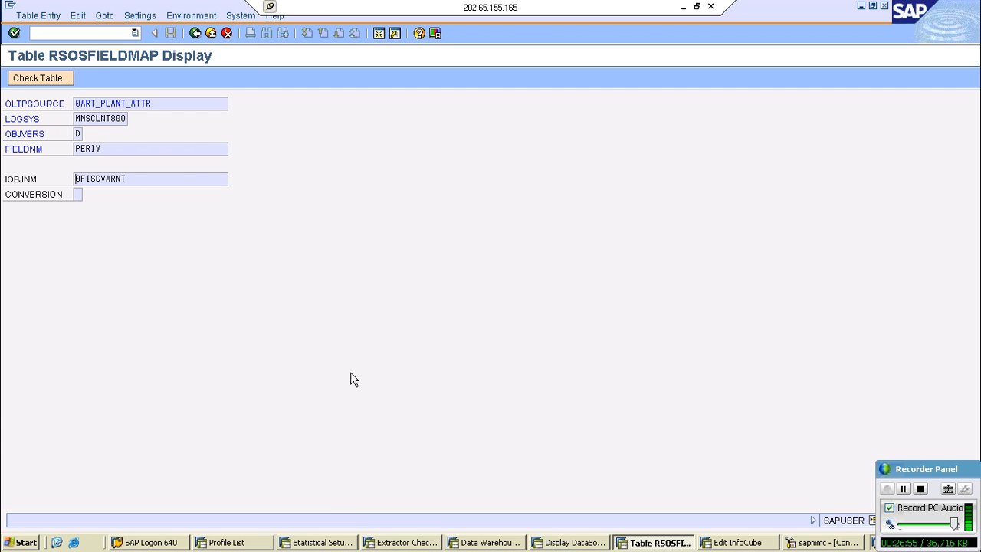
- Add the fiscal year variant time characteristic 0FISCVARNT to the Time dimension of InfoCube ZD7_LO01
key(alt+Tab)
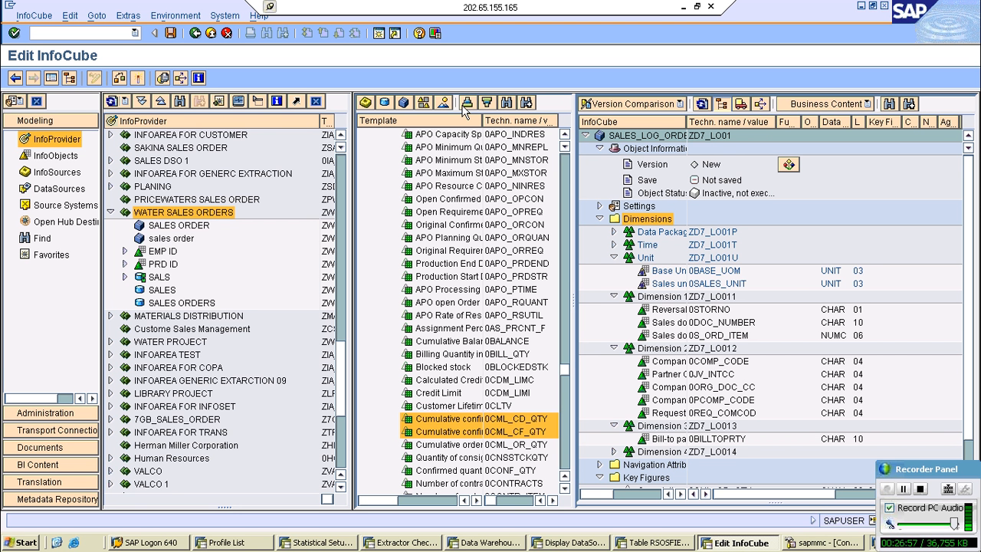
scroll(553, 192, down, 10)
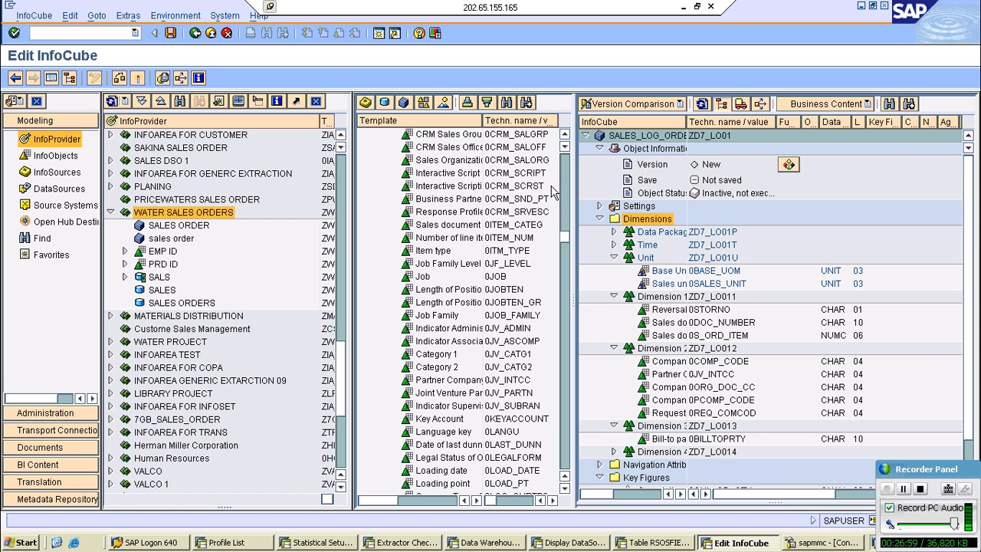
scroll(391, 188, up, 12)
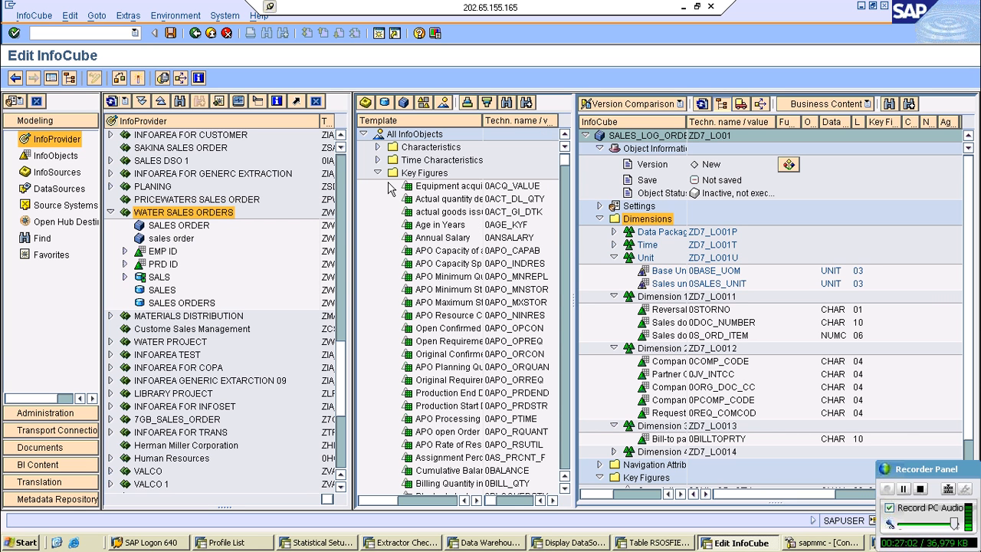
click(377, 159)
drag(449, 289, 614, 246)
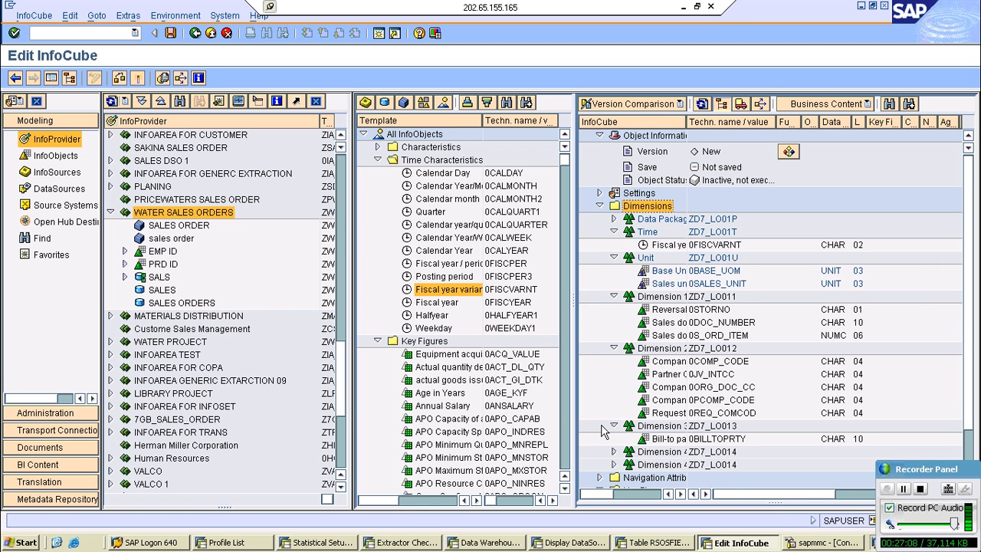
- Delete the empty Dimension 4 (ZD7_LO014) and activate InfoCube ZD7_LO01
right_click(671, 451)
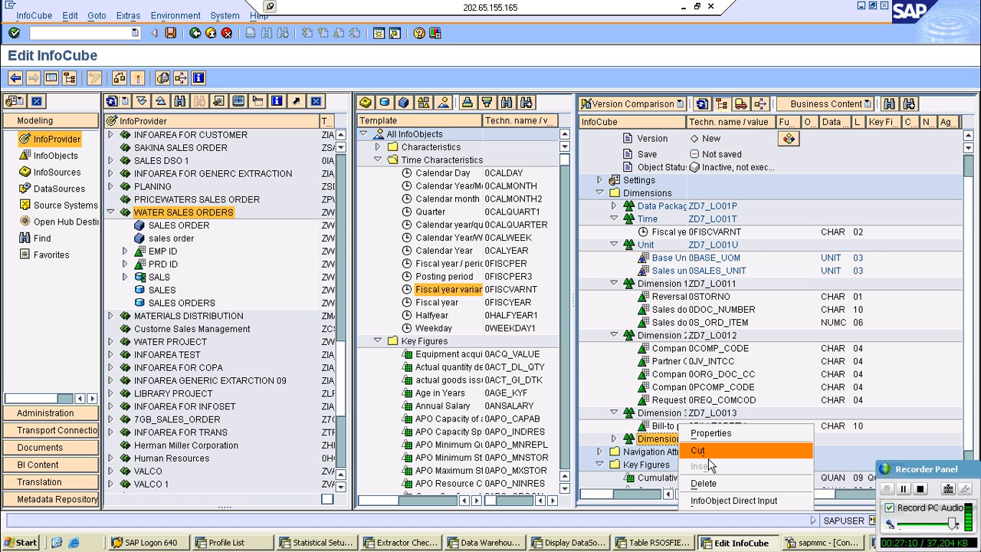
click(614, 438)
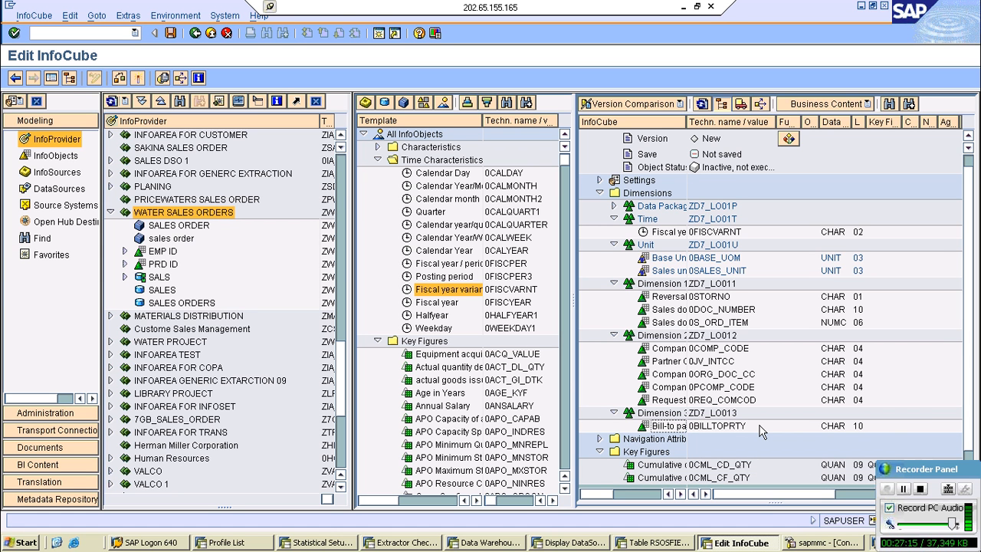
click(137, 78)
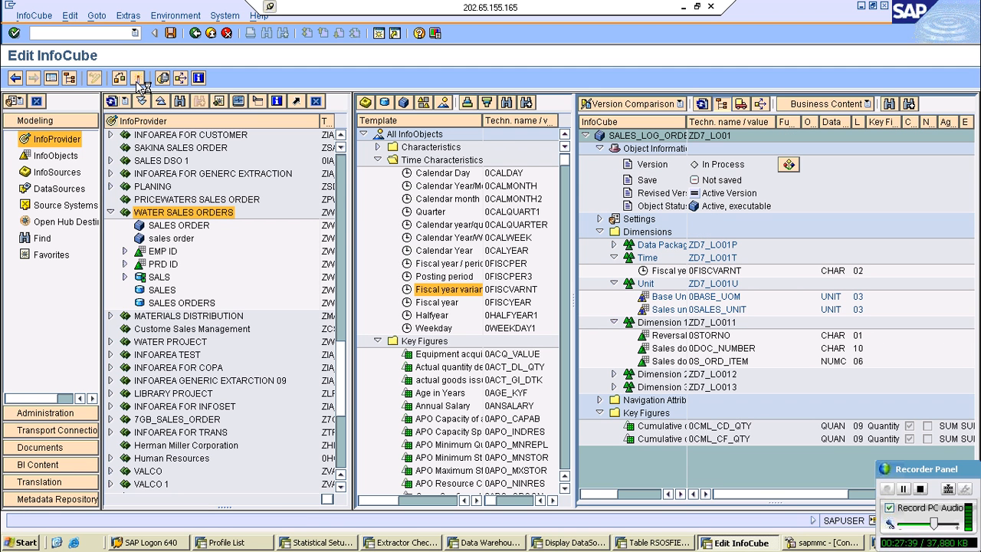
- Save InfoCube ZD7_LO01 and activate it again
click(138, 78)
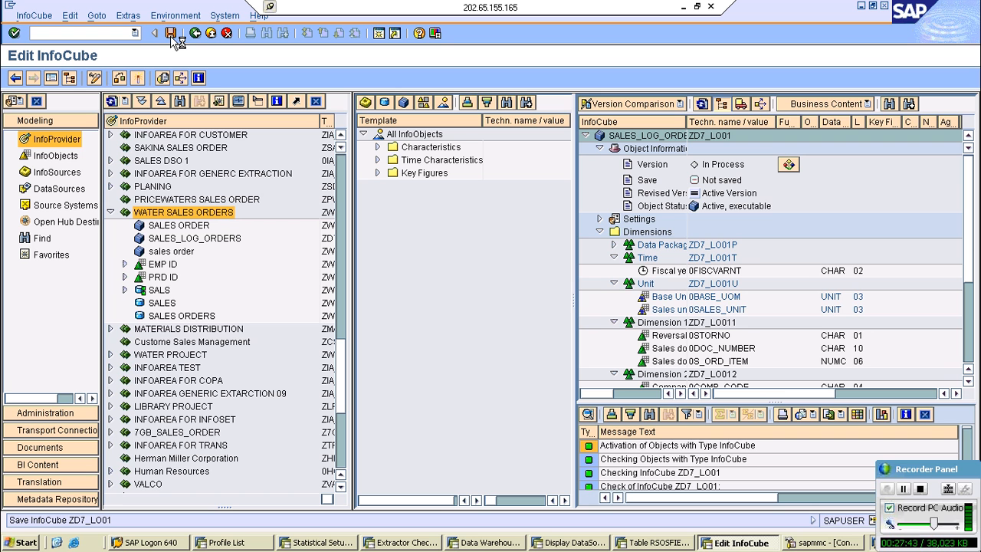
click(171, 34)
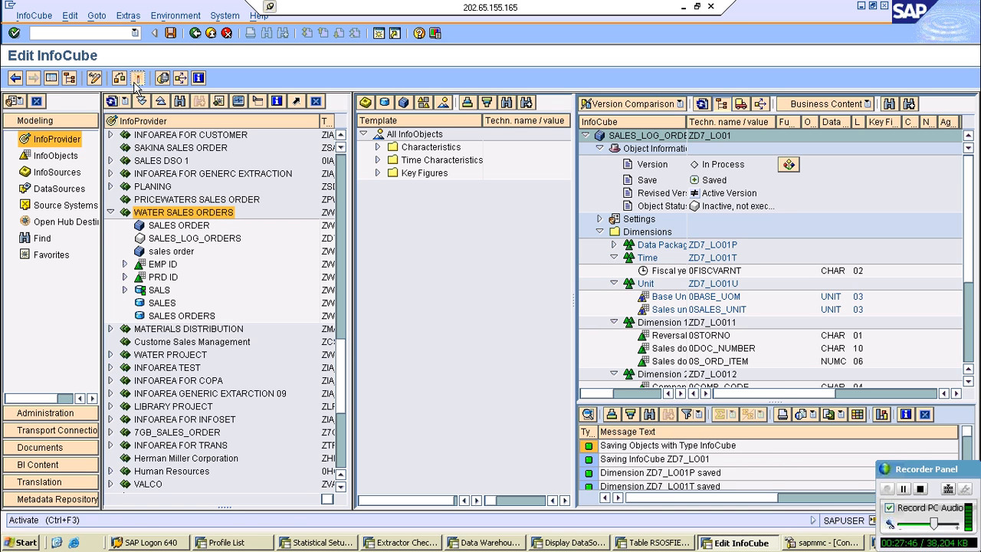
click(138, 78)
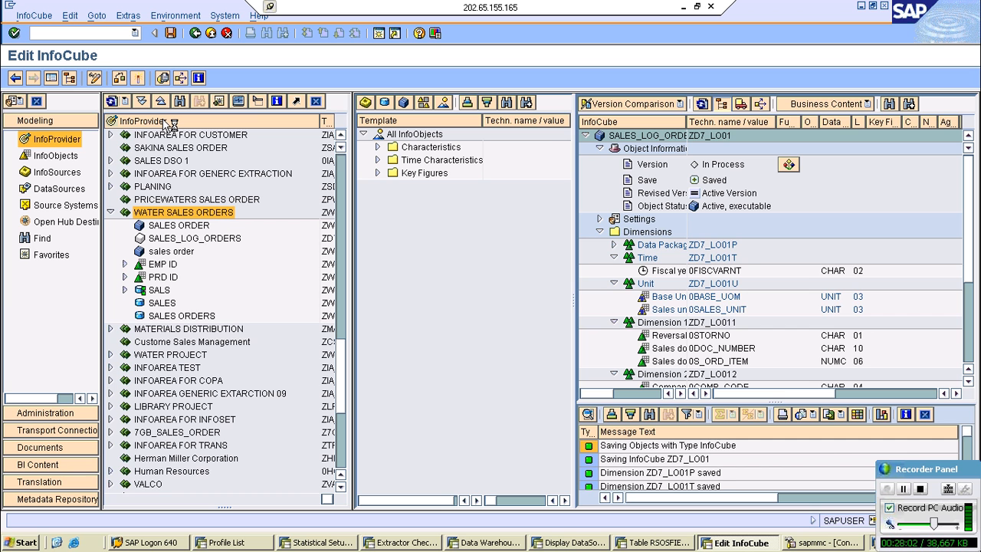
- Start a transformation for InfoCube SALES_LOG_ORDERS with DataSource as the source object type
click(219, 241)
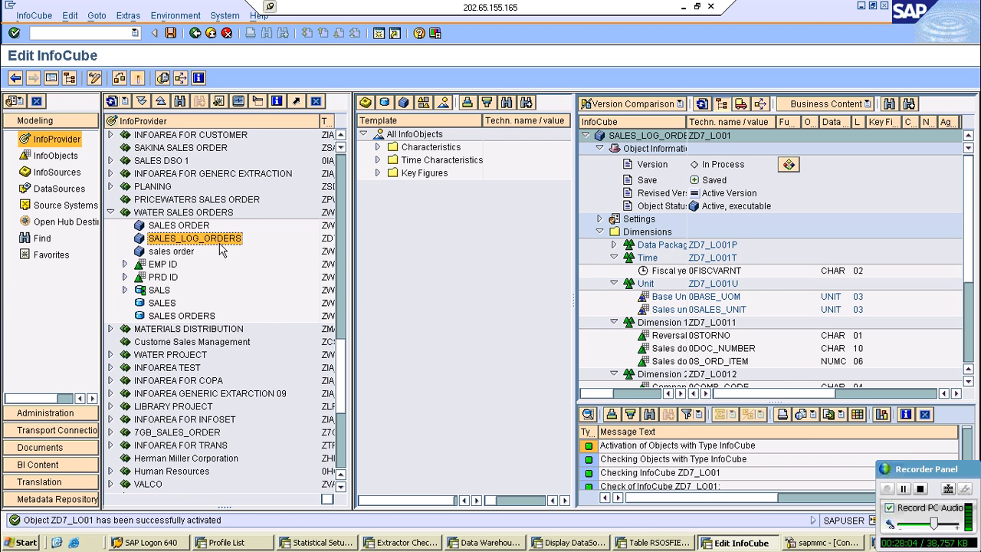
right_click(219, 245)
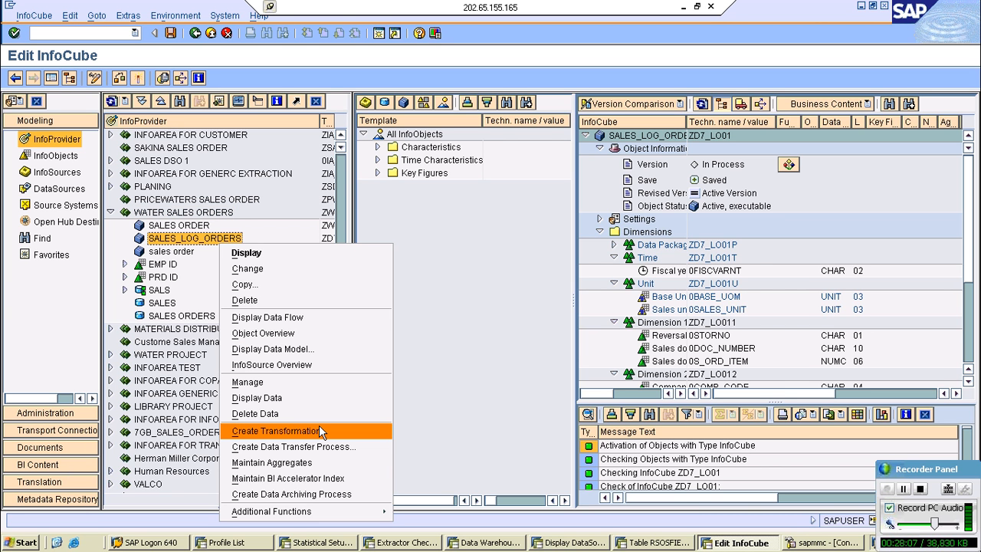
click(322, 434)
click(222, 336)
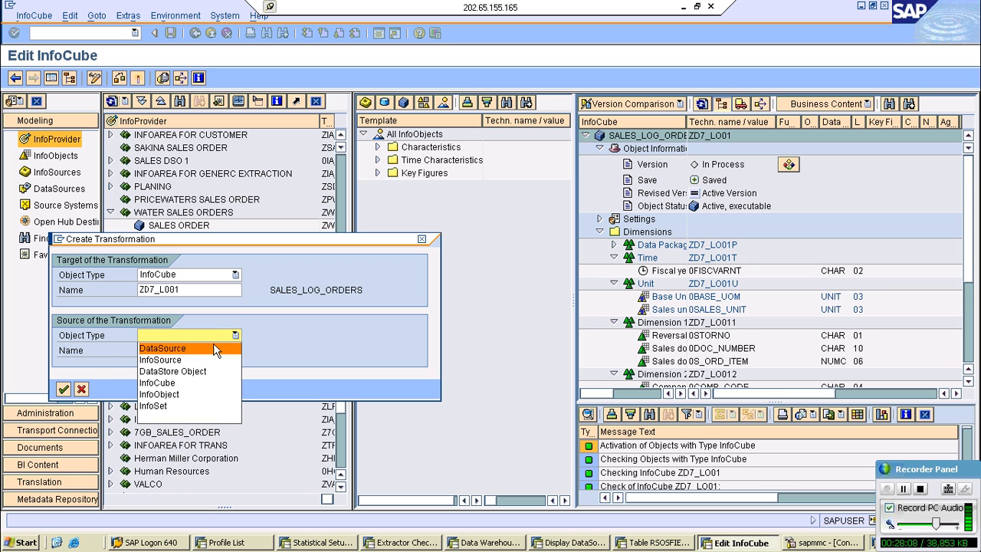
click(216, 349)
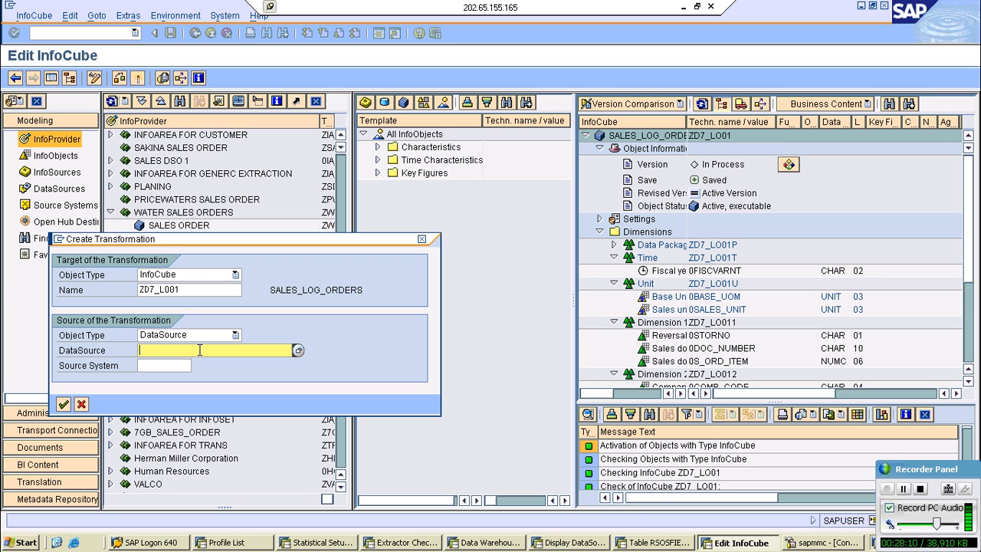
- Pick DataSource 2LIS_11_VAITM from source system MMSCLNT800, create the transformation to ZD7_LO01 and show it without the navigation area
text(ZLIS)
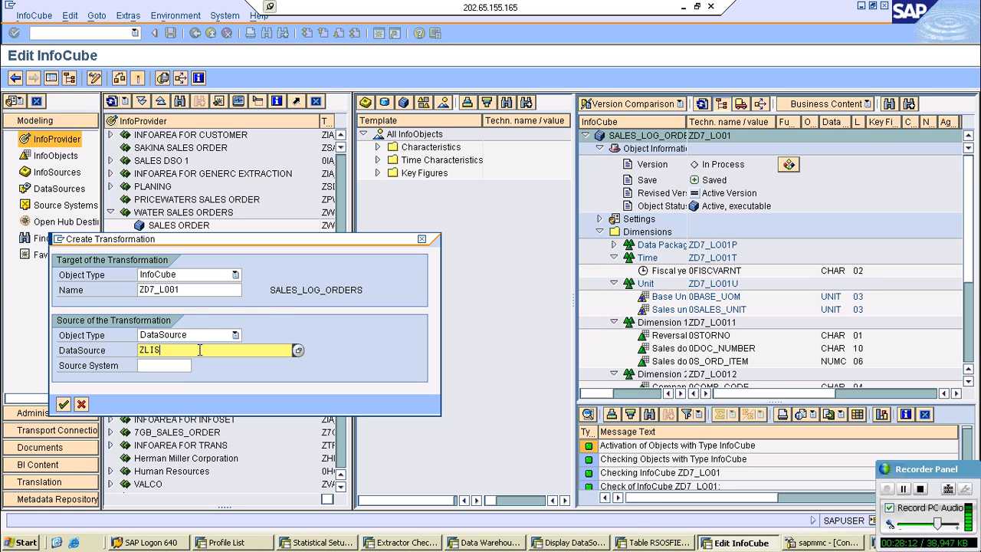
text(*)
key(F4)
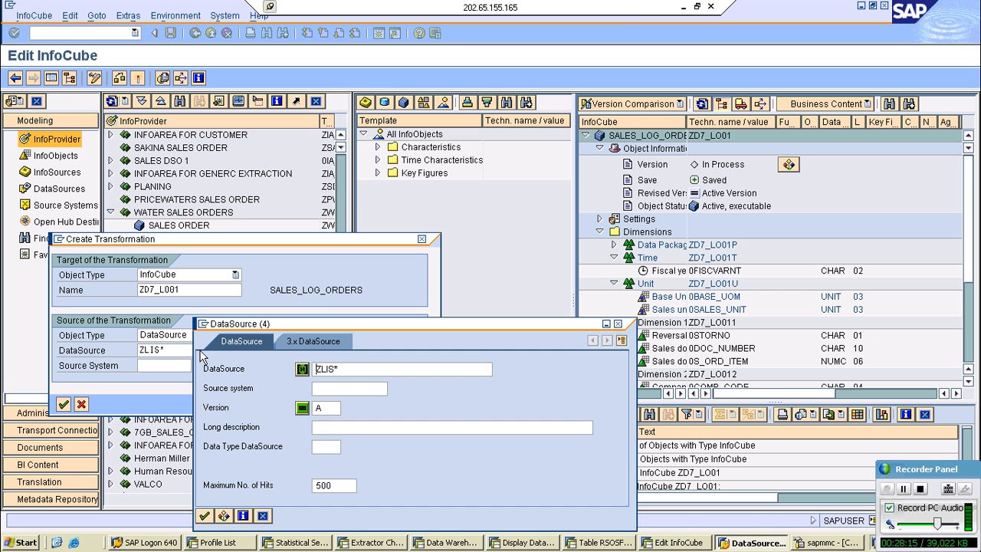
key(Delete)
key(Return)
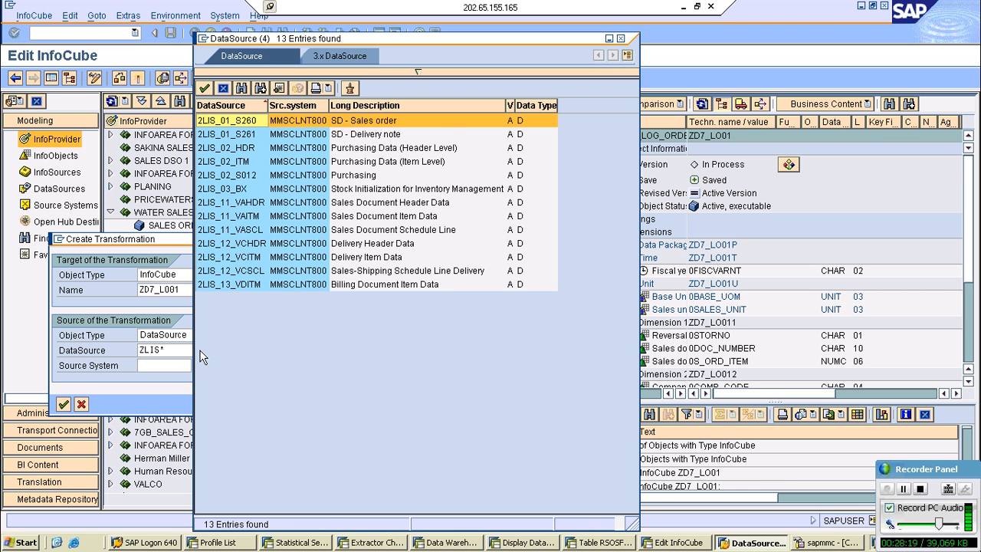
double_click(230, 216)
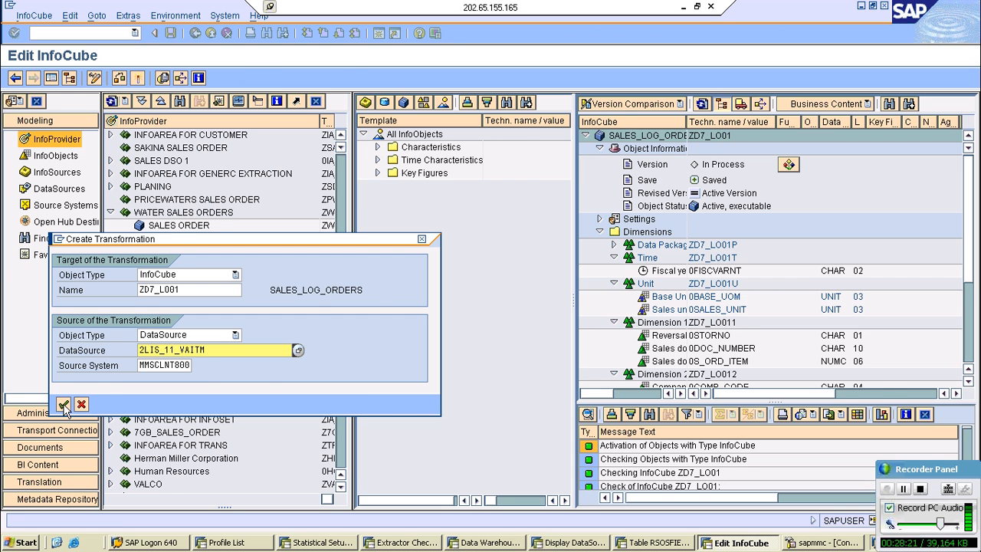
click(62, 405)
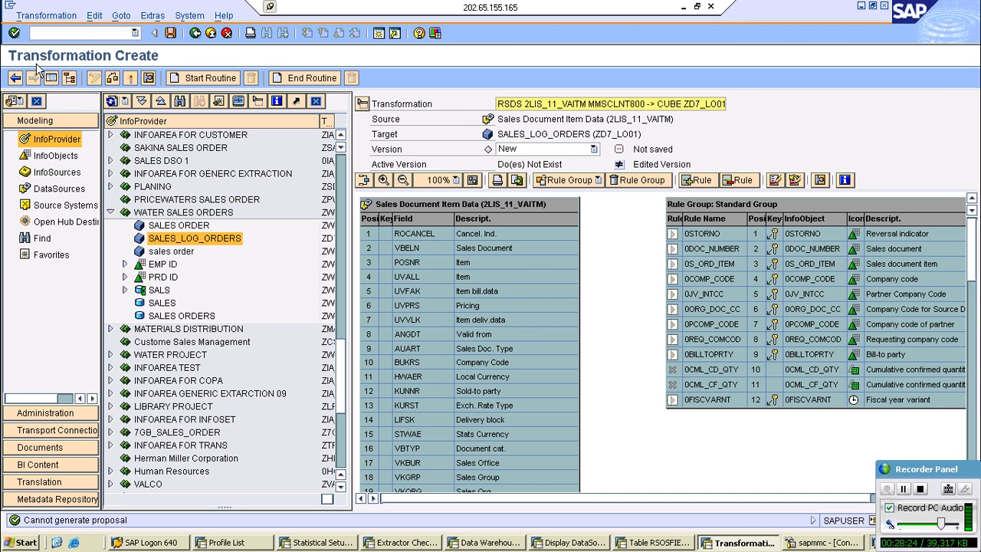
click(51, 78)
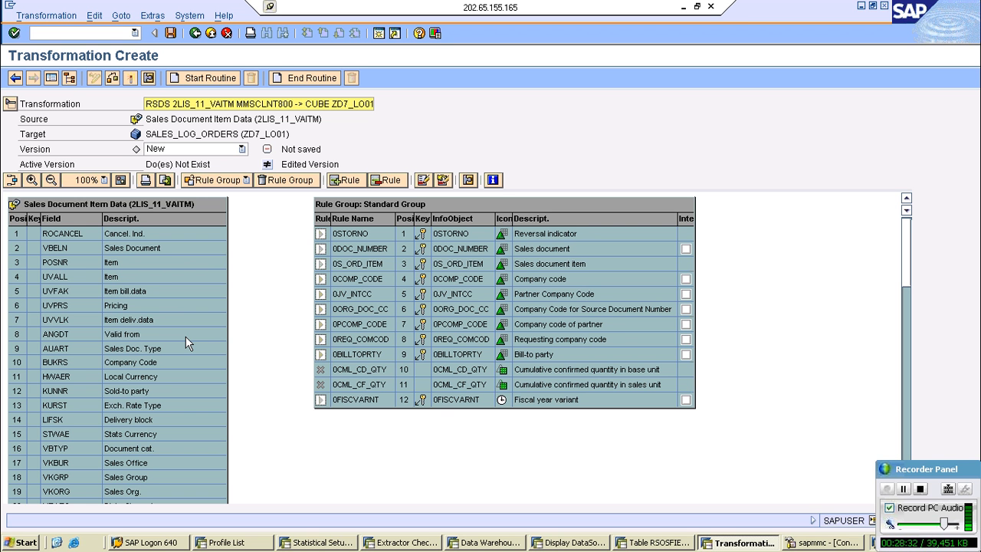
- Map source field ROCANCEL to 0STORNO, VBELN to 0DOC_NUMBER and POSNR to 0S_ORD_ITEM in the transformation
click(164, 324)
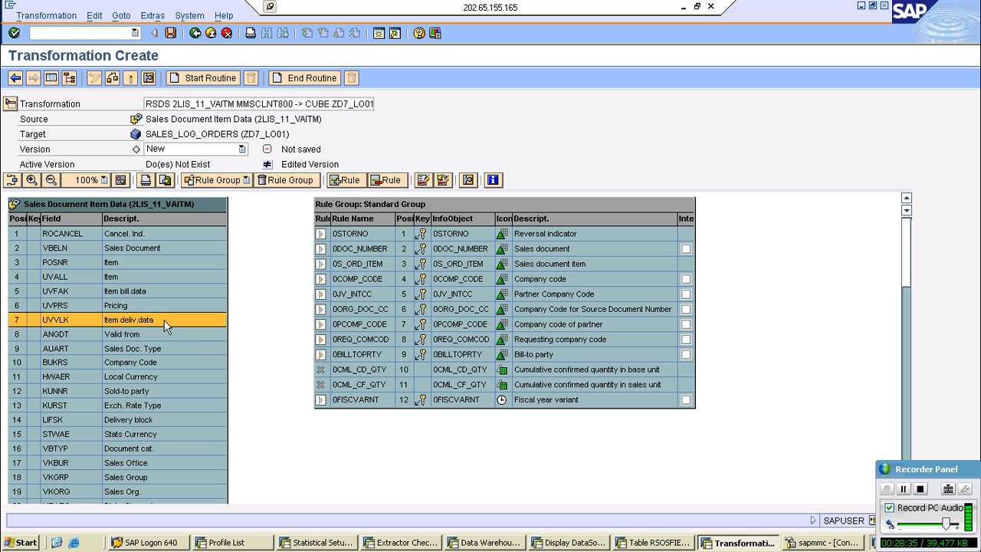
click(335, 237)
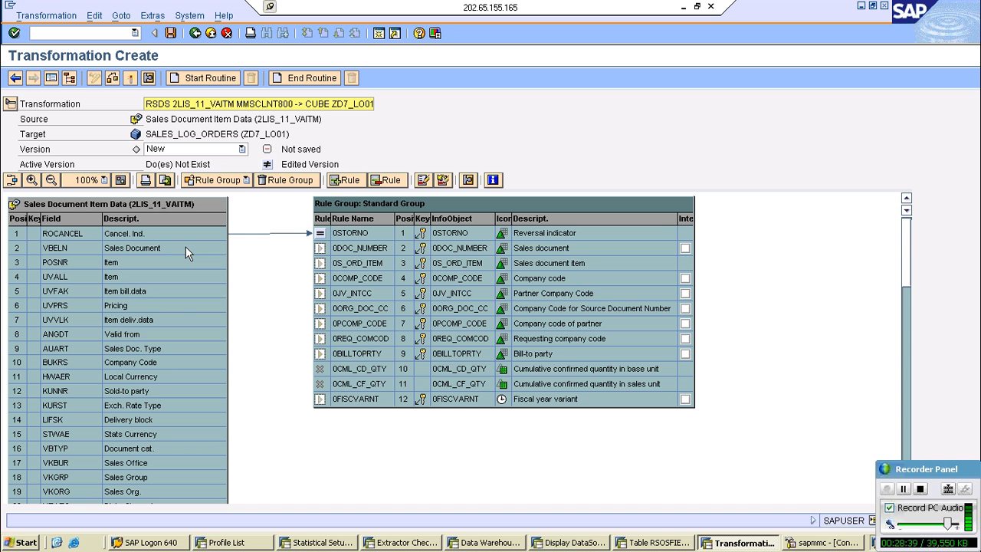
drag(185, 248, 360, 238)
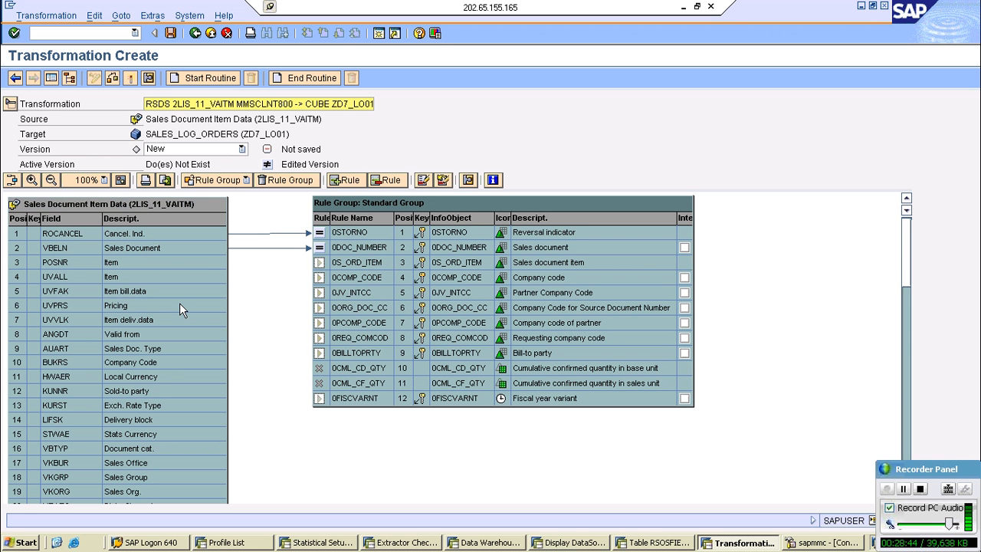
drag(181, 262, 334, 259)
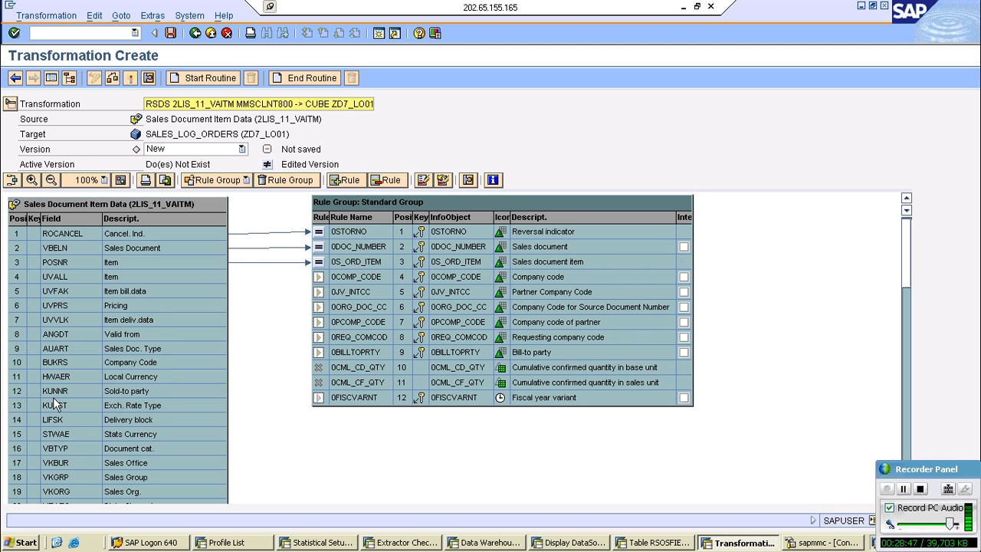
- Map source field BUKRS to company code 0COMP_CODE and KUNNR to bill-to party 0BILLTOPRTY
drag(58, 361, 341, 276)
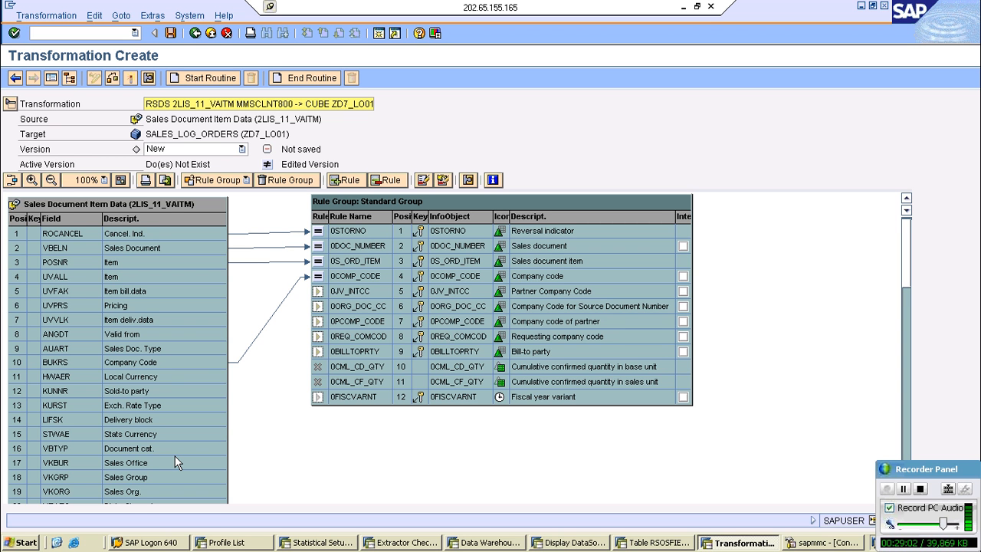
click(162, 388)
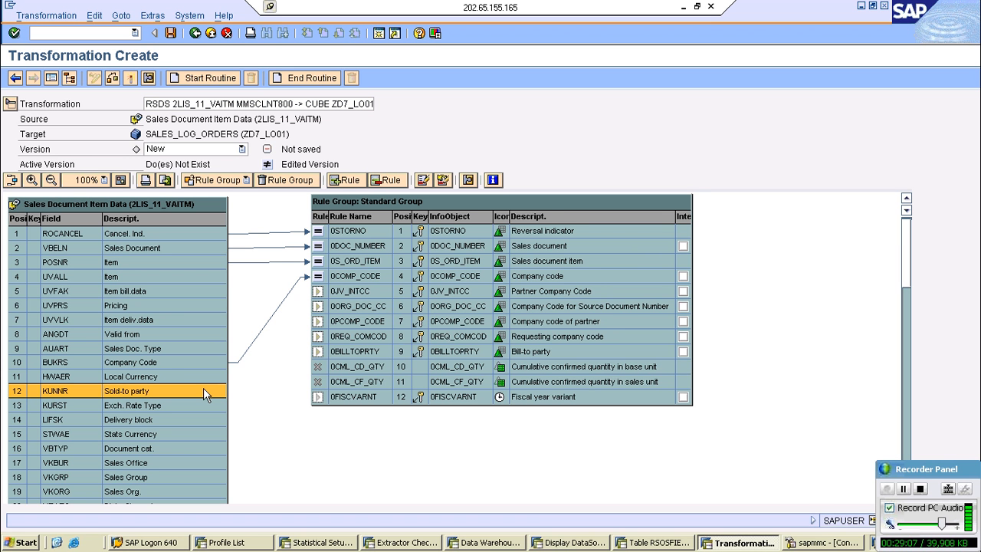
drag(203, 388, 324, 354)
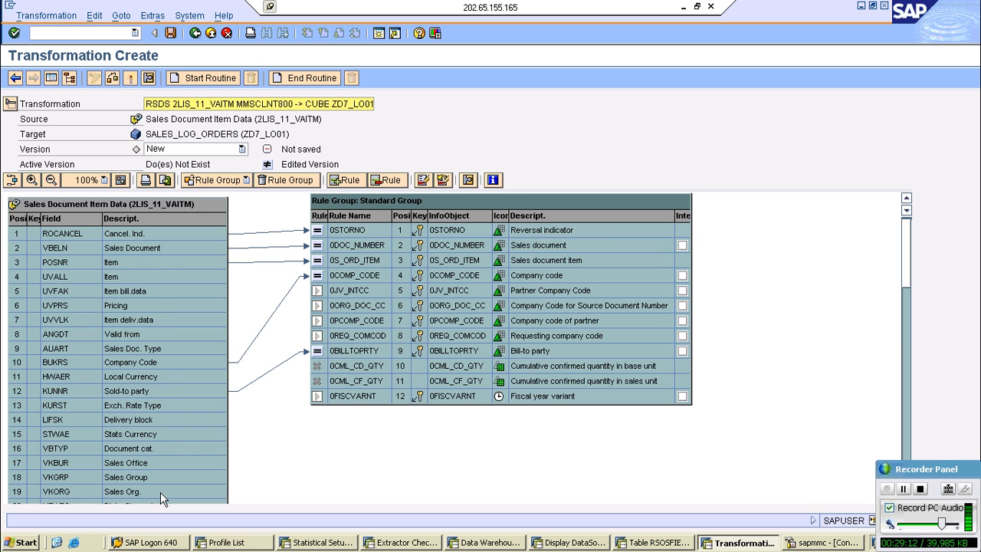
- Map the confirmed quantity fields KBMENG to 0CML_CD_QTY and KLMENG to 0CML_CF_QTY
click(906, 341)
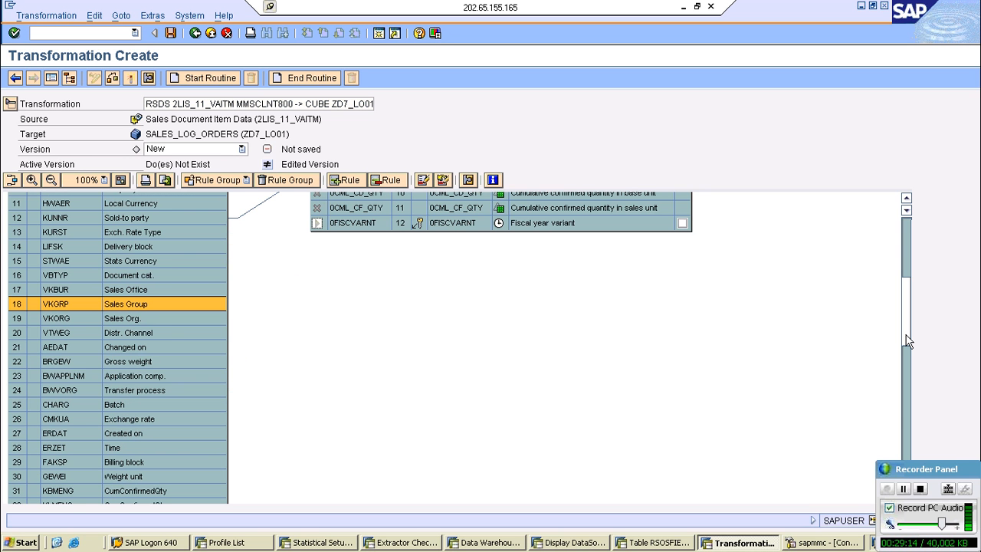
drag(907, 341, 925, 407)
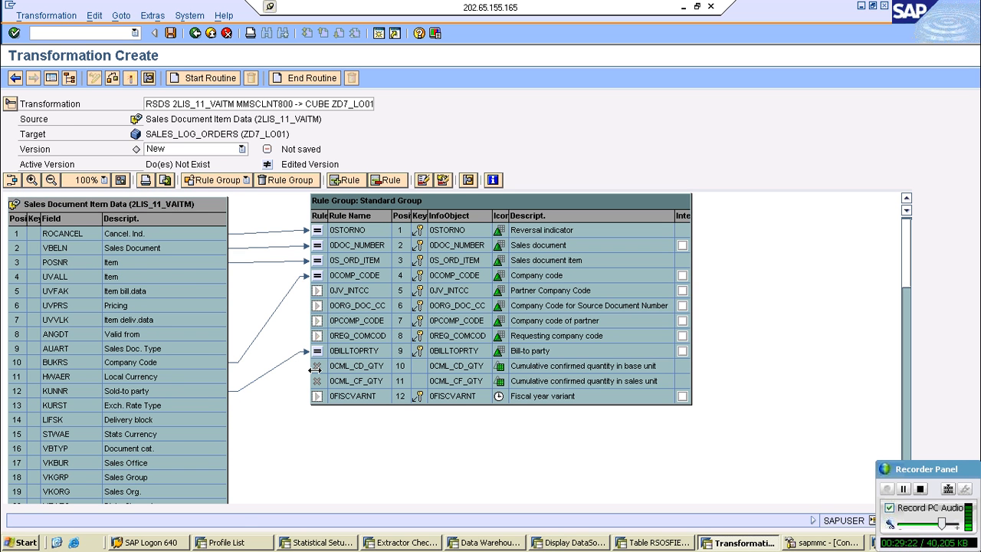
drag(314, 370, 247, 511)
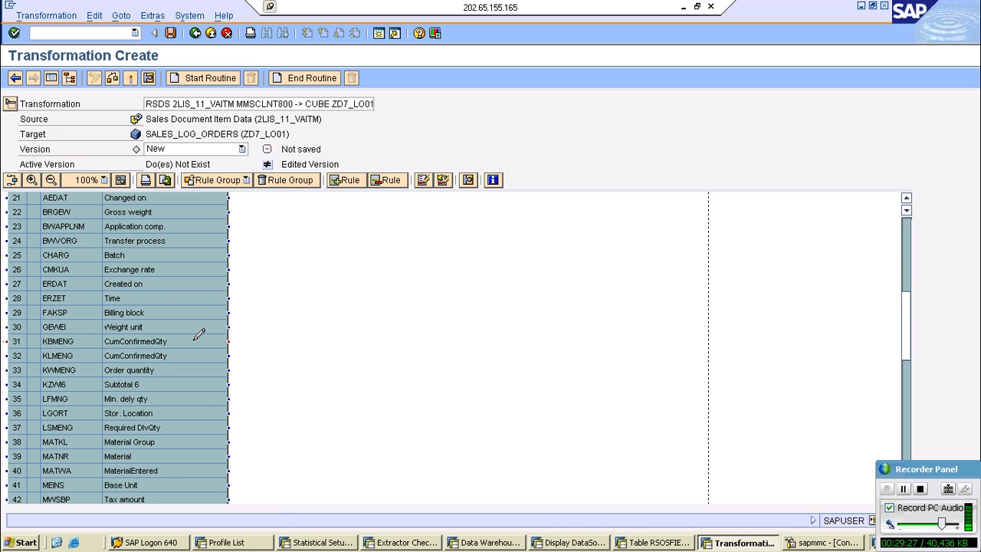
drag(199, 335, 325, 167)
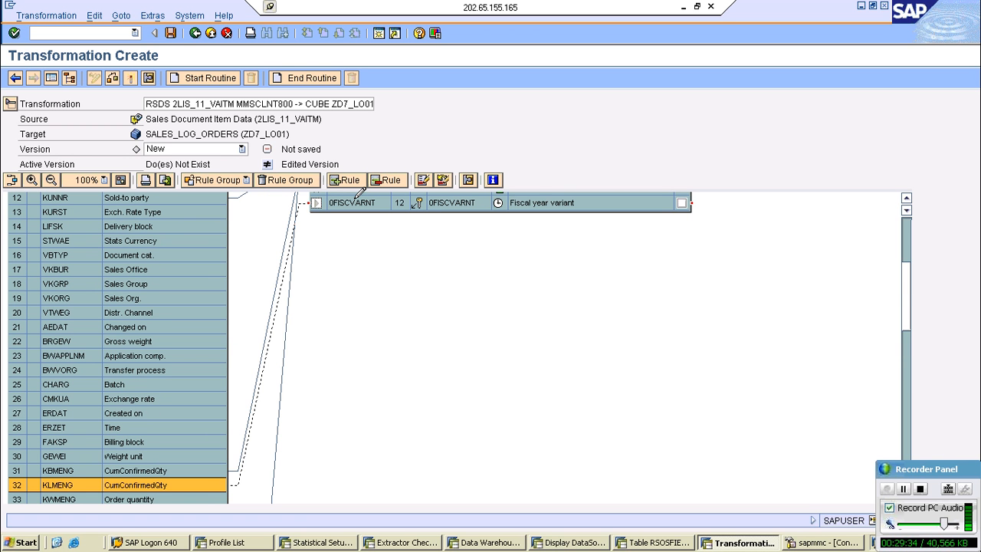
drag(360, 191, 342, 153)
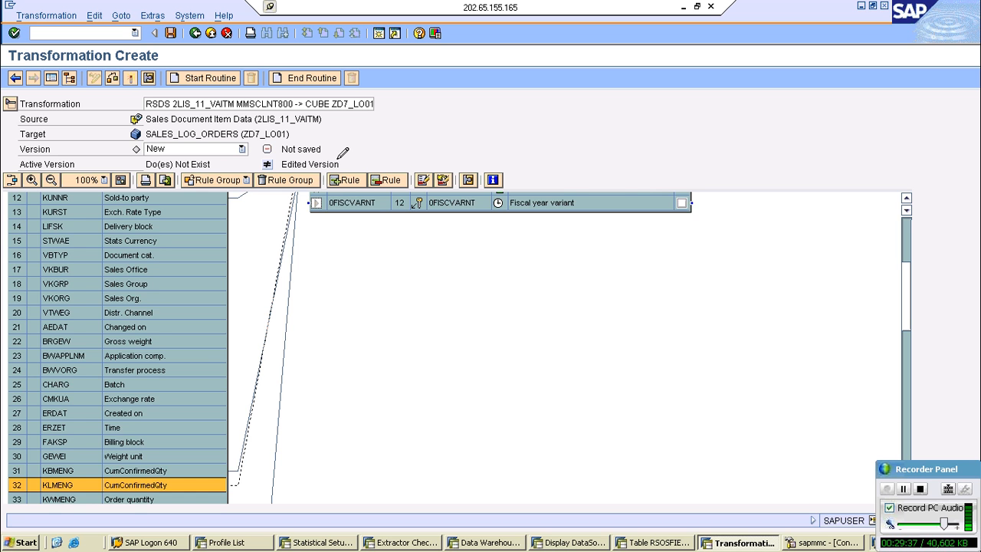
drag(343, 153, 357, 209)
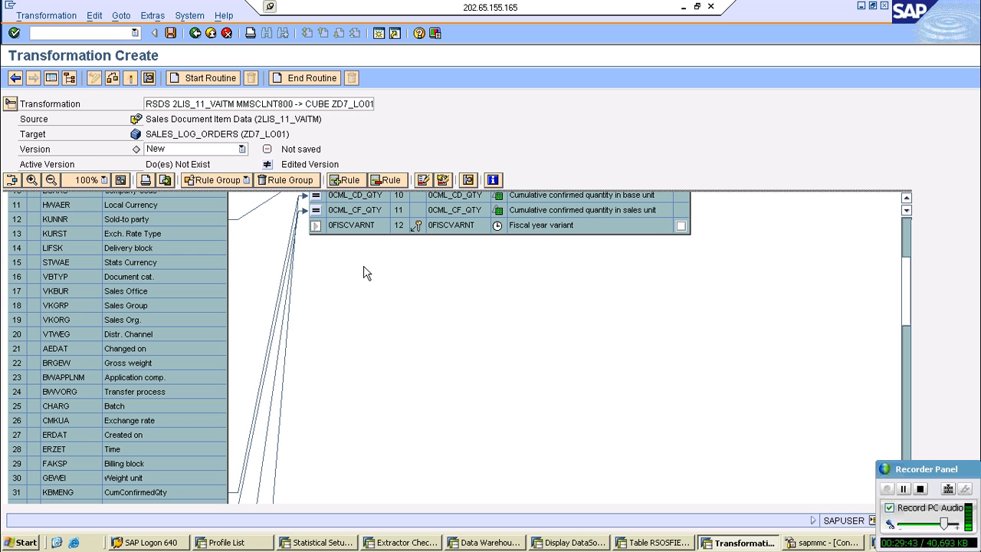
- Map source field PERIV to fiscal year variant 0FISCVARNT and activate the transformation
click(315, 226)
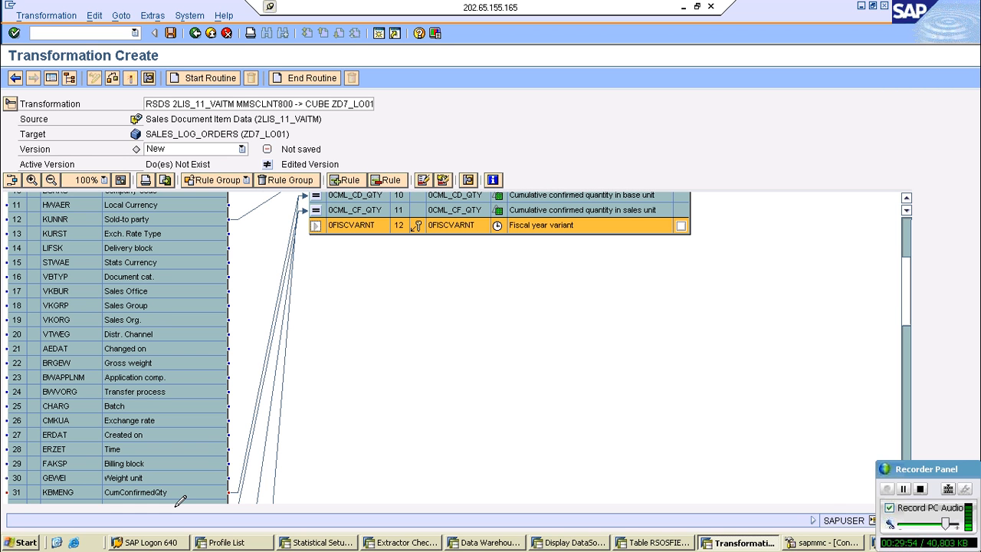
drag(175, 506, 220, 491)
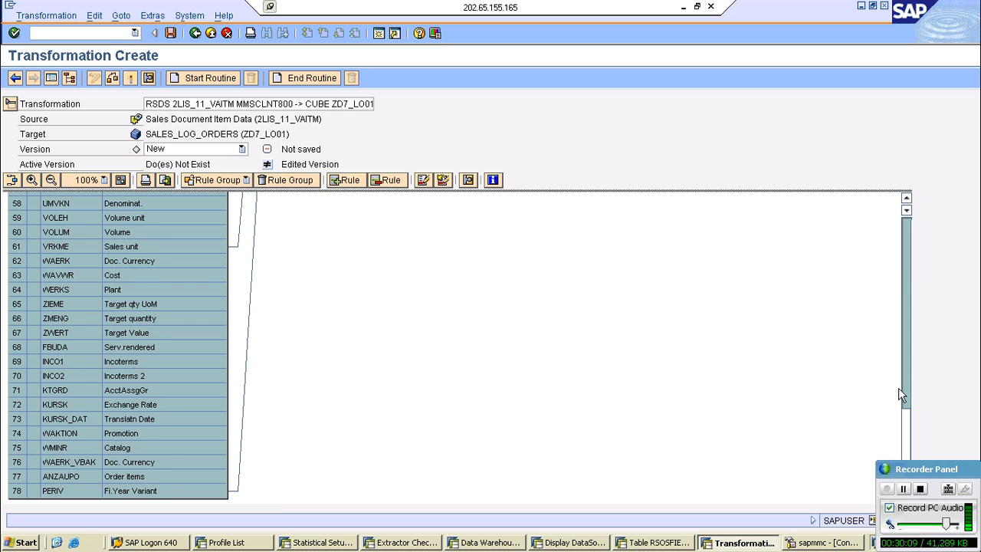
drag(906, 422, 905, 230)
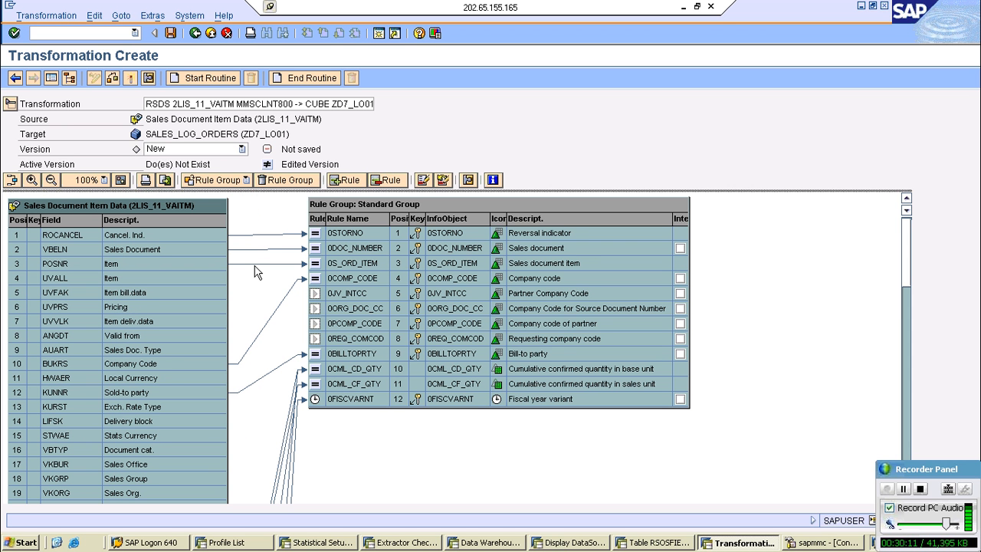
click(200, 179)
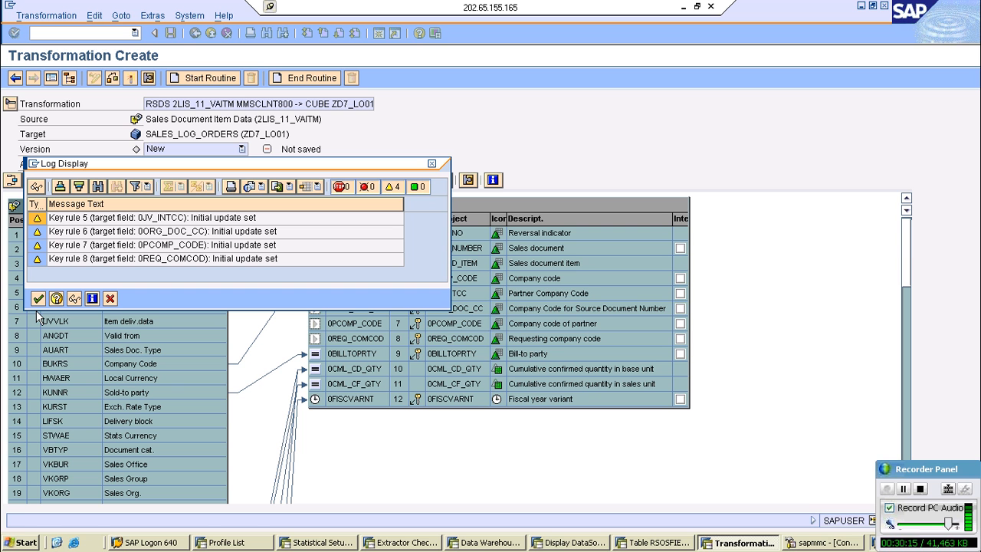
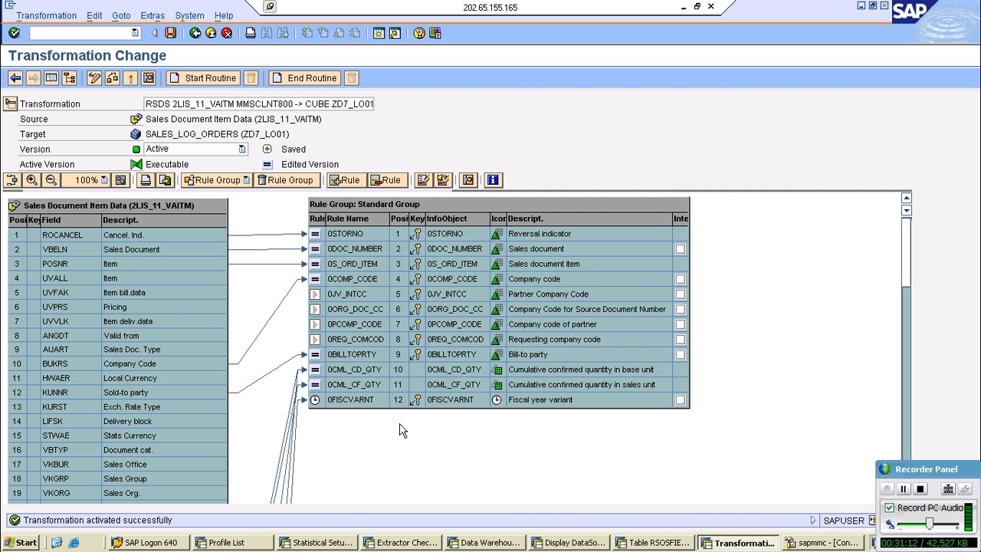
- Leave the transformation and expand the SALES_LOG_ORDERS InfoCube down to the InfoPackages of the Sales Document Item Data DataSource
click(227, 35)
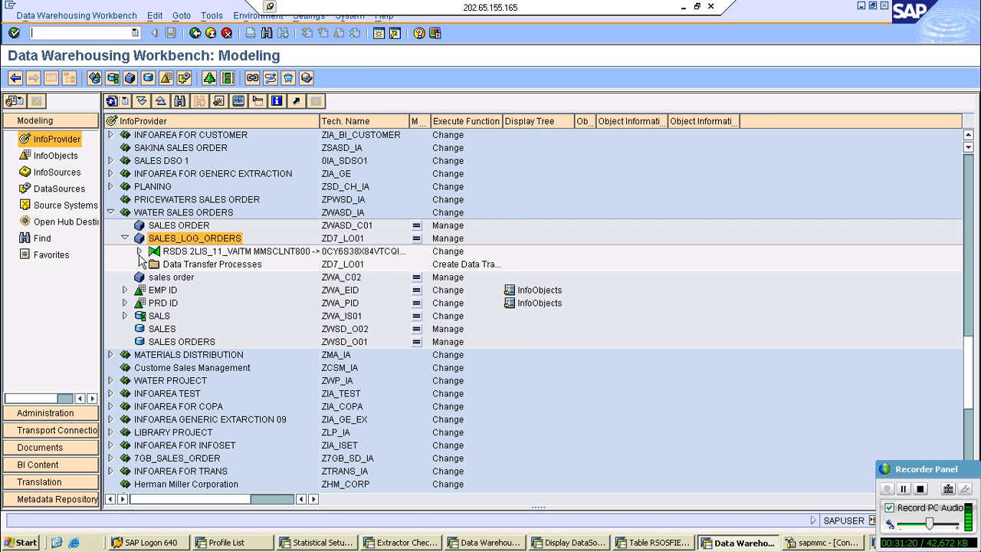
click(139, 251)
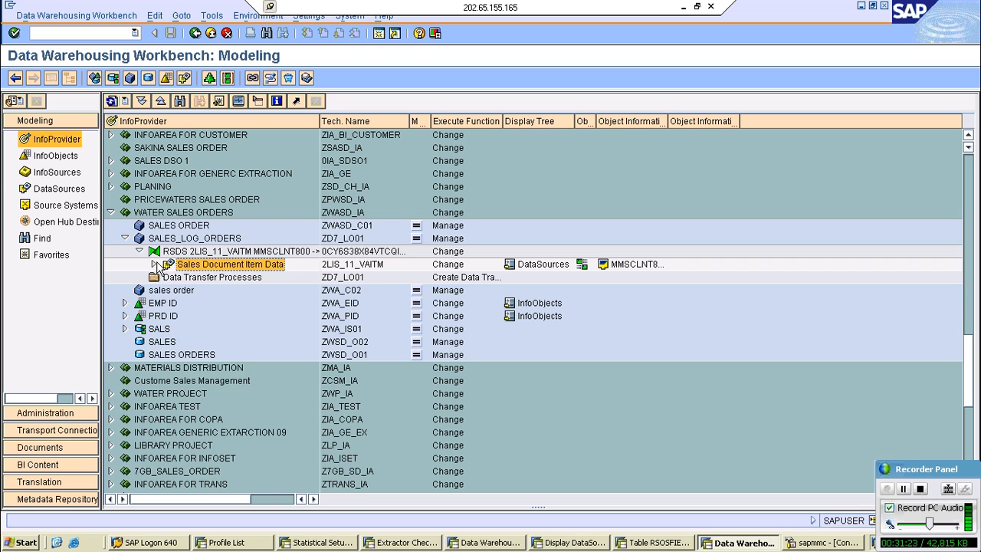
click(154, 264)
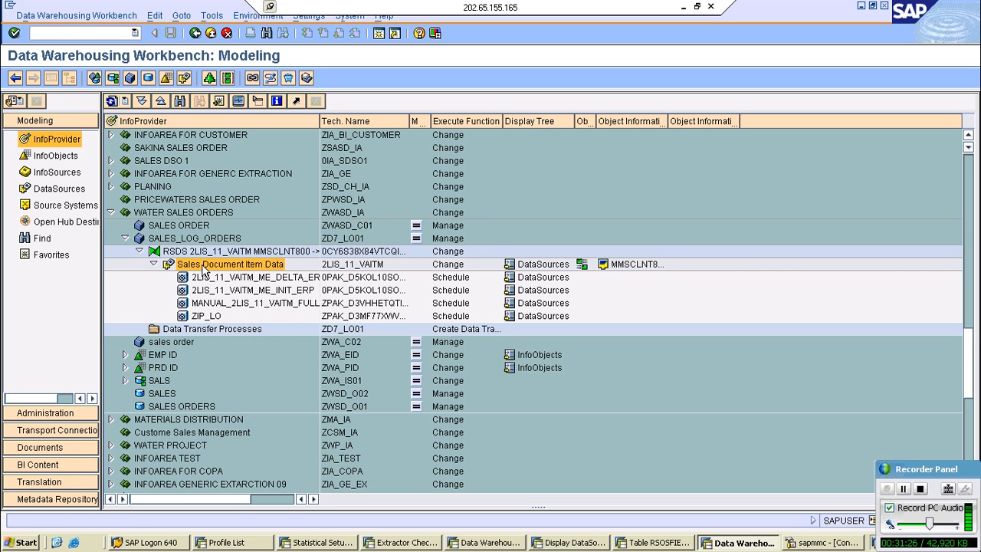
- Open the existing InfoPackage ZIP_LO, check its schedule and update mode, and return to the InfoProvider tree
right_click(204, 268)
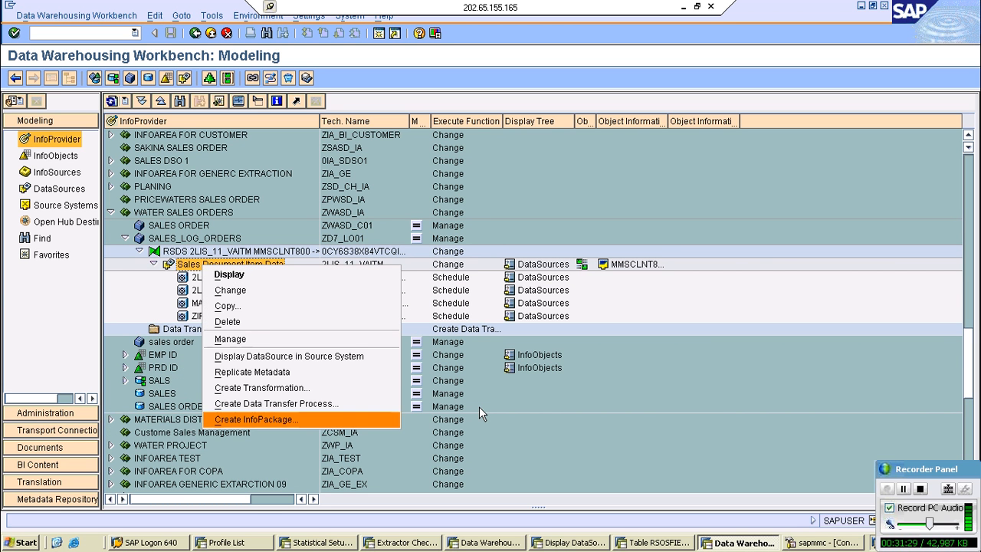
click(218, 317)
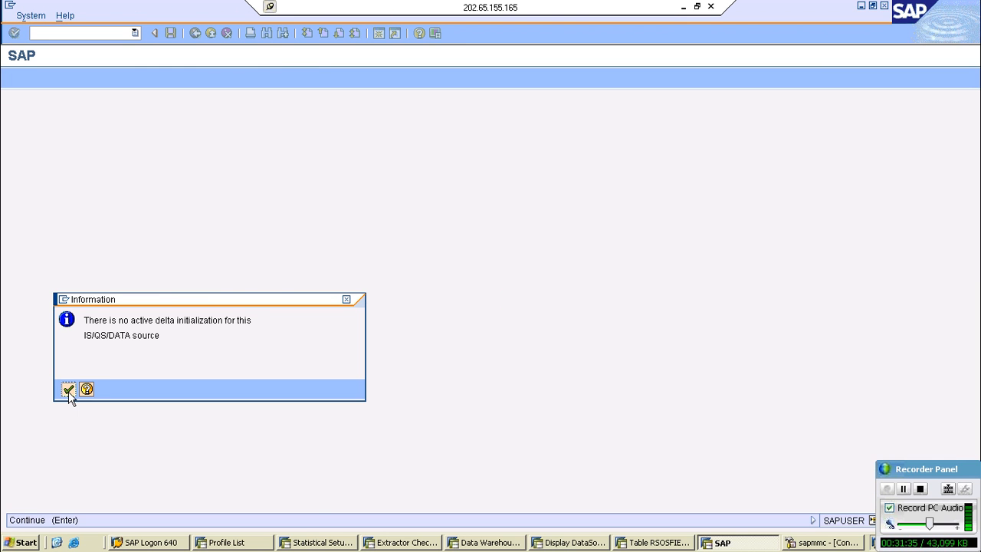
click(68, 391)
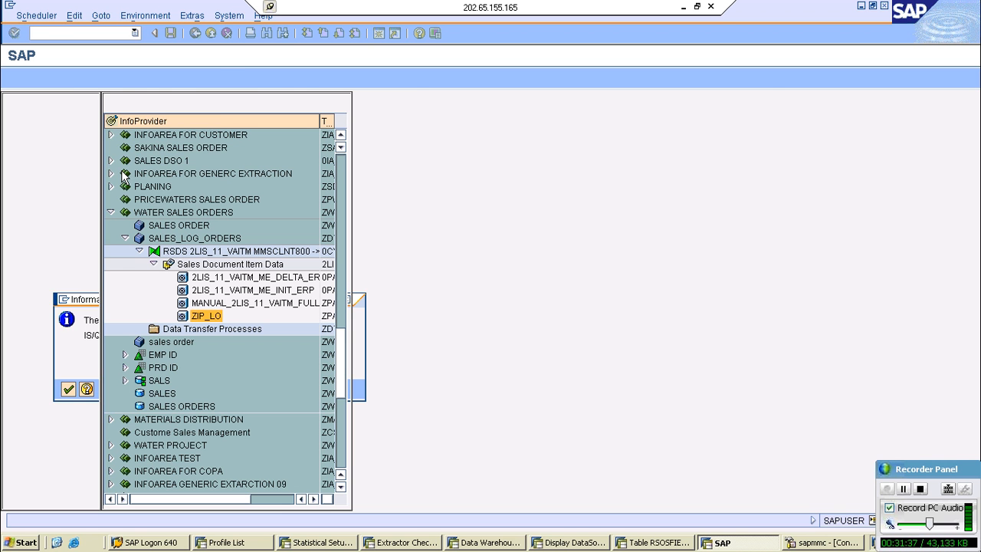
click(37, 16)
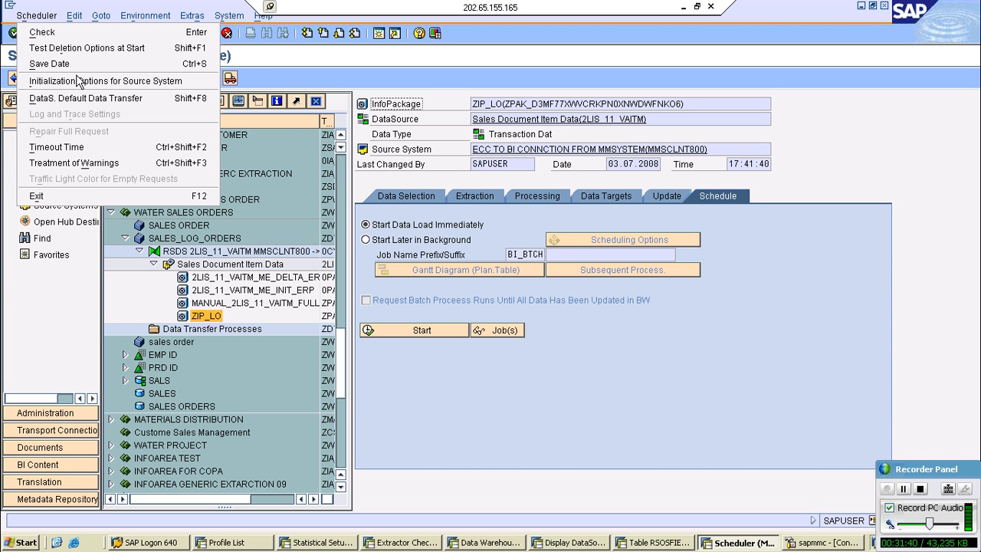
click(124, 318)
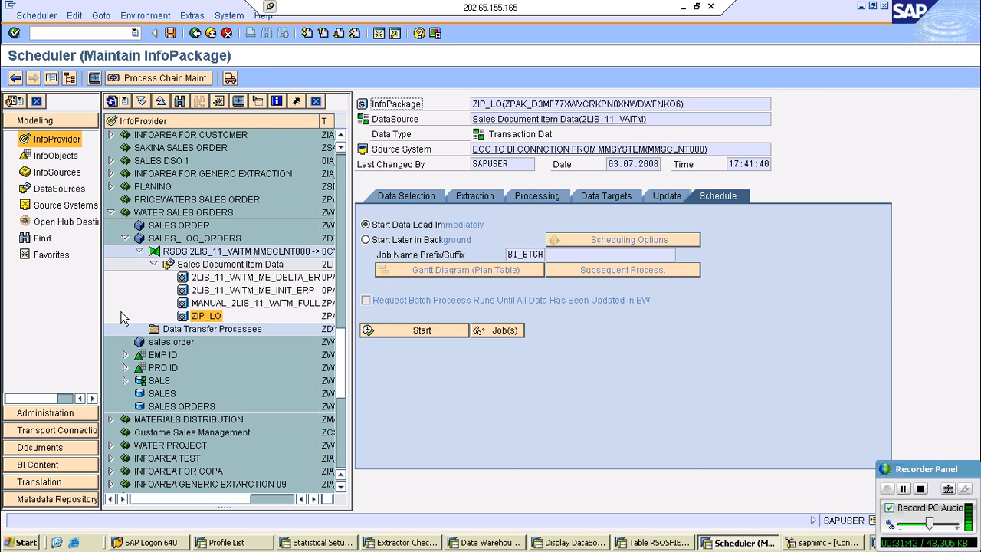
click(666, 196)
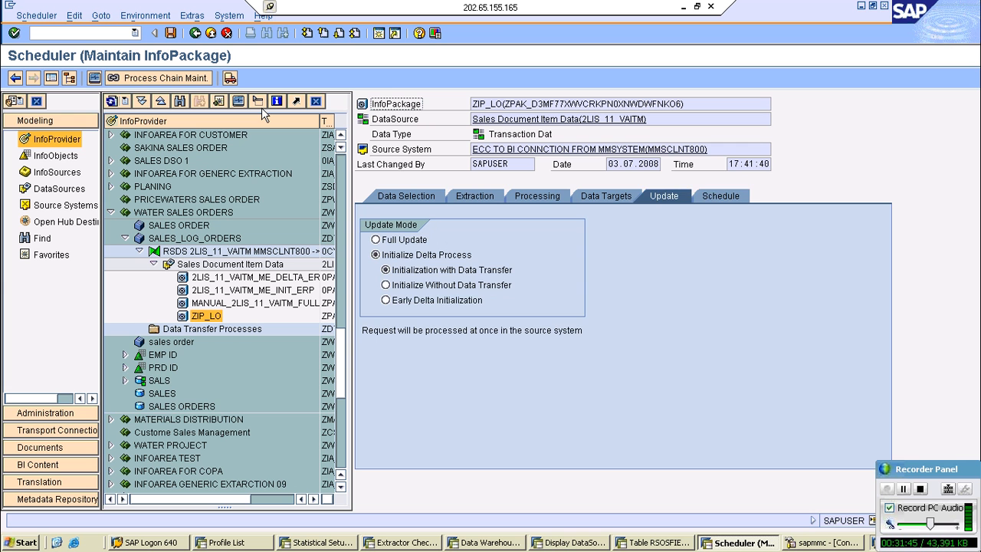
click(209, 34)
- Create an InfoPackage for the Sales Document Item Data DataSource with the description 2LIS_11_VAITM/SALEORDERS
right_click(218, 263)
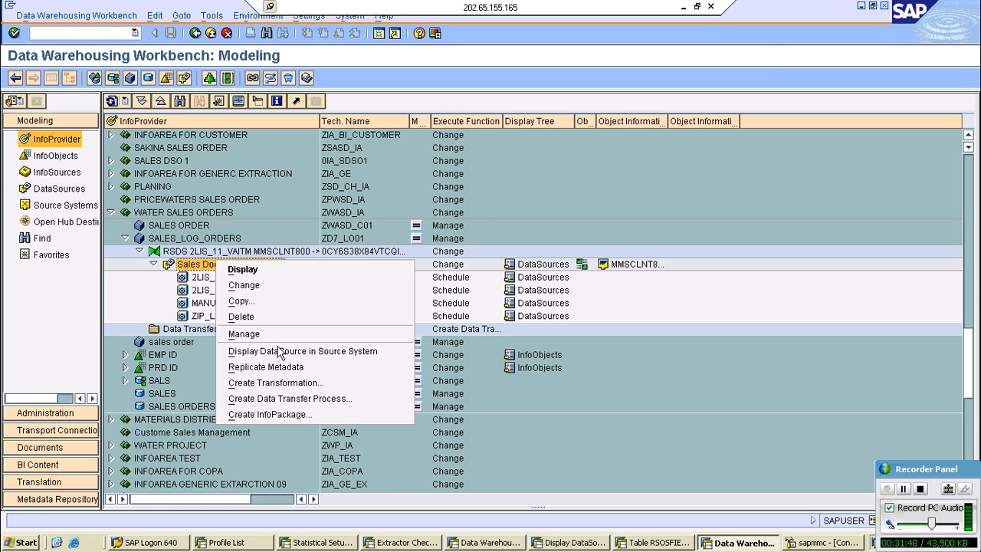
click(269, 414)
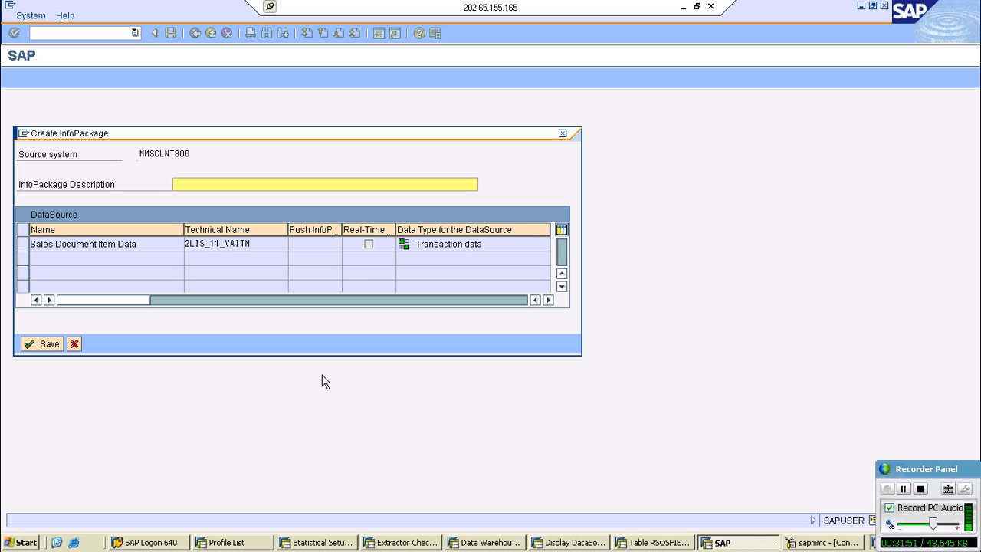
text(2;)
key(BackSpace)
text(LIS_11_VAITM/SALEORDER)
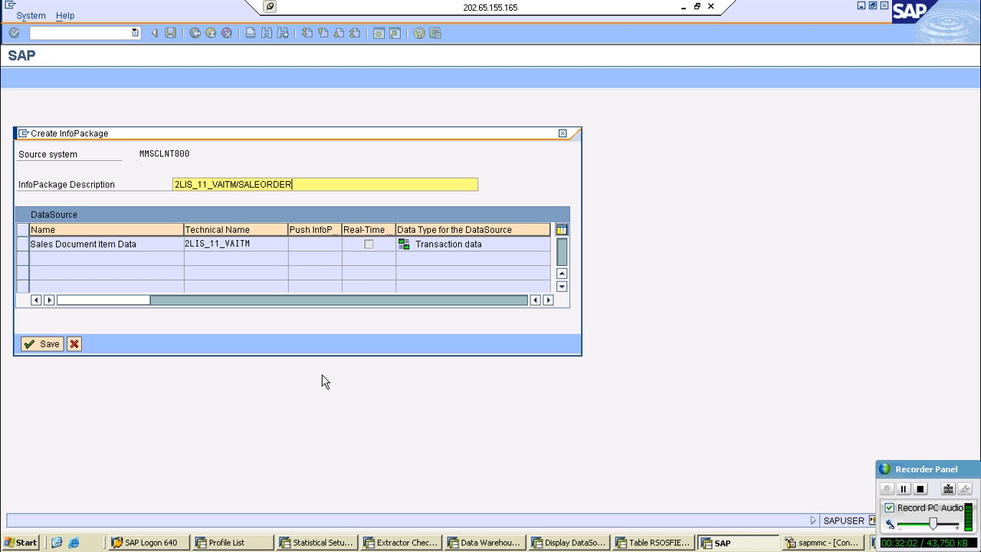
click(44, 343)
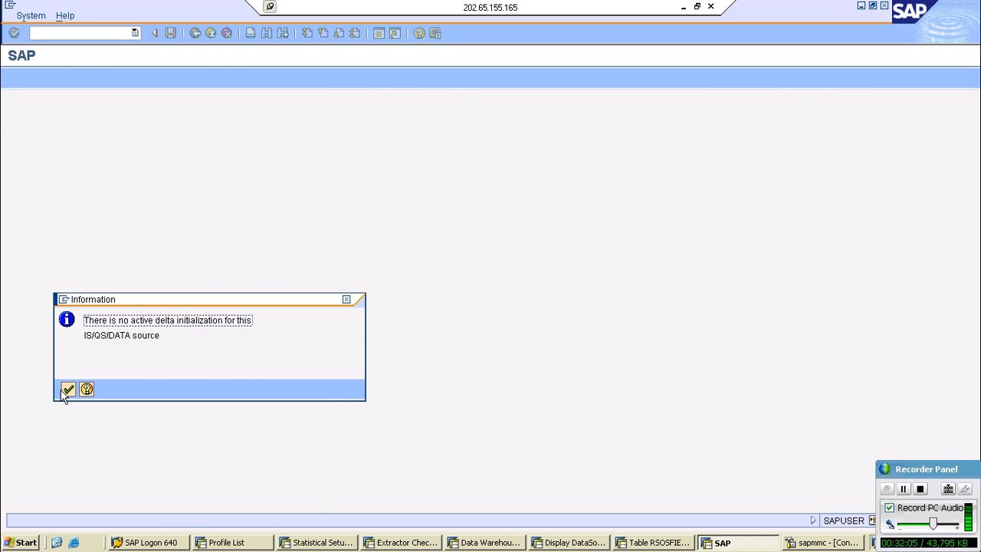
click(67, 389)
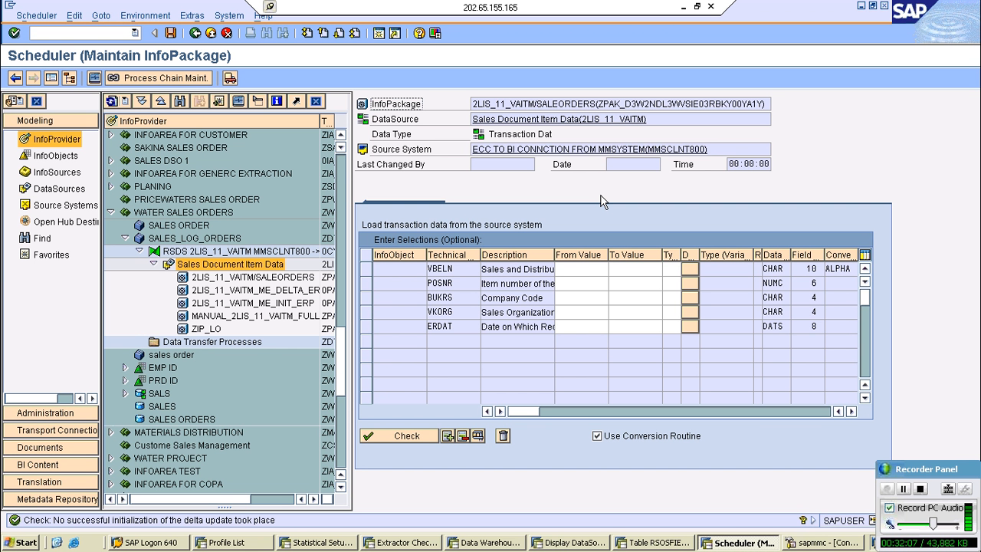
- Review the new InfoPackage's data targets and extraction settings, and use update mode Initialize Delta Process with Initialization with Data Transfer
click(602, 198)
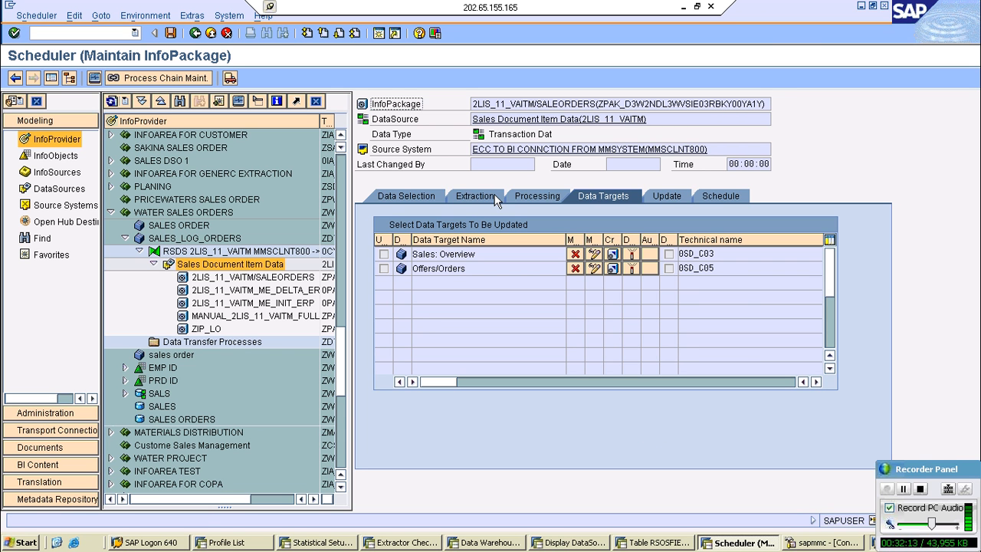
click(494, 194)
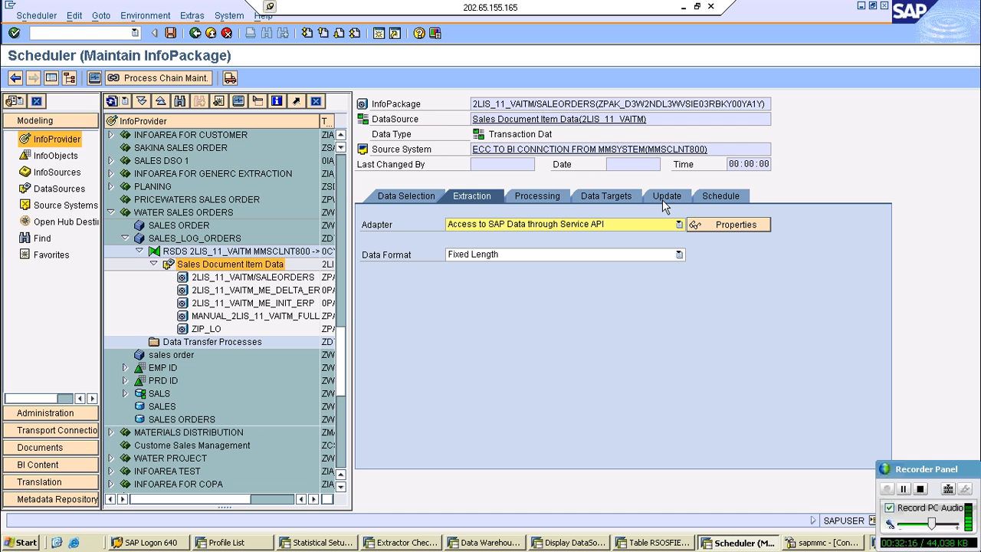
click(664, 199)
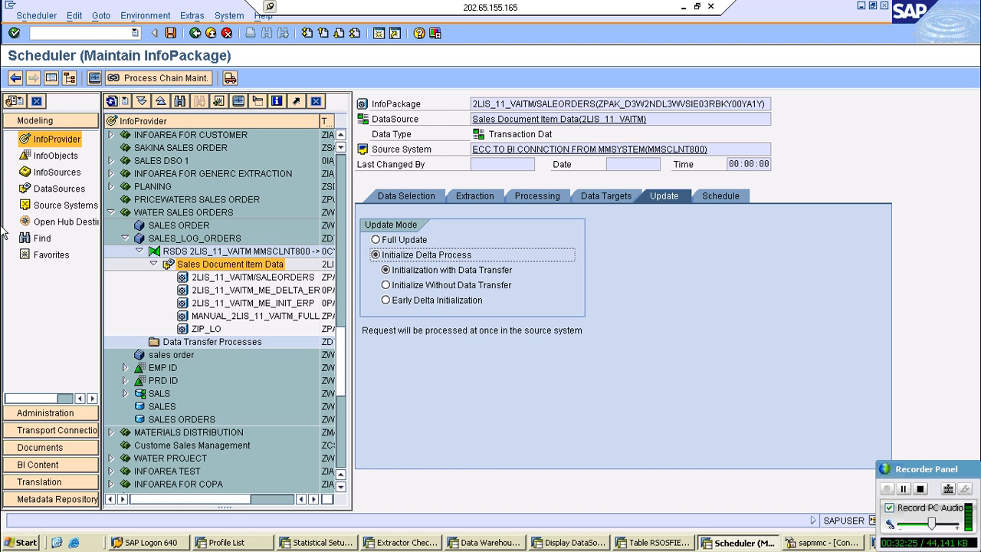
- Start the InfoPackage's data load immediately and agree to a new delta initialization
click(717, 198)
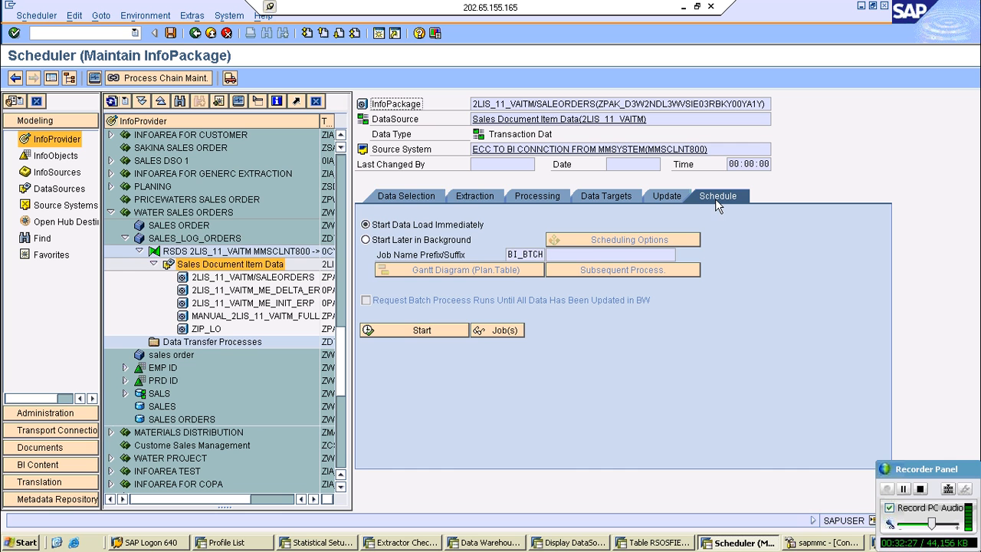
click(411, 328)
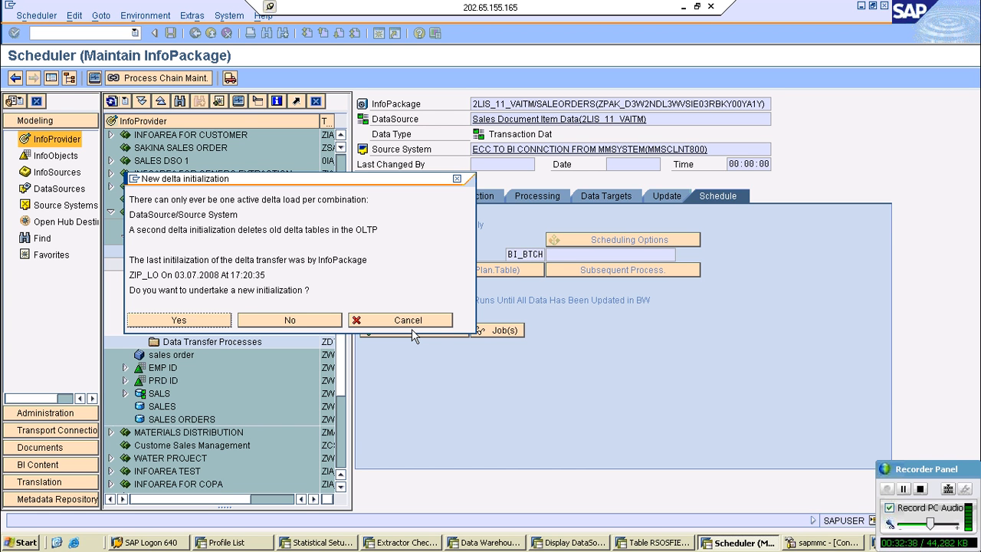
click(212, 321)
click(213, 322)
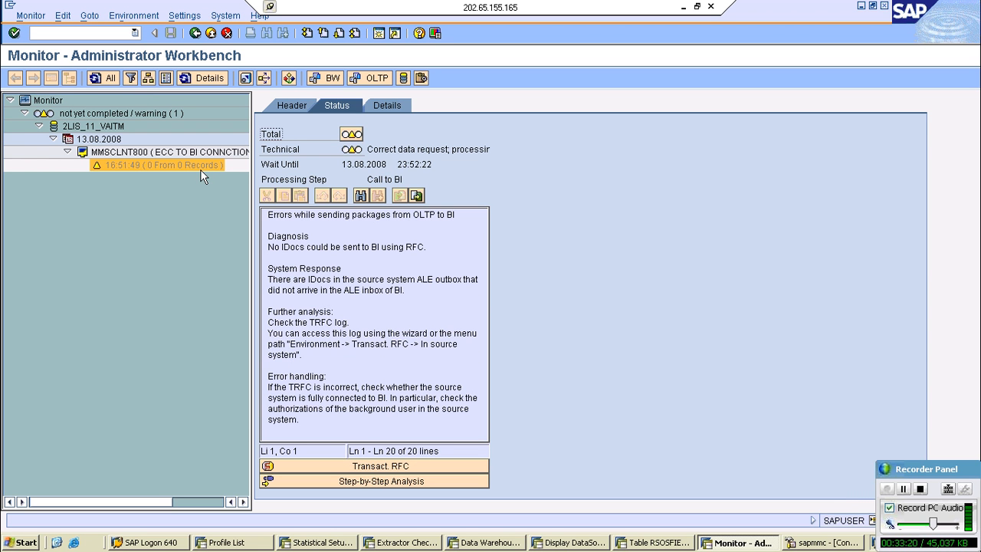
- Refresh the load monitor until the 2LIS_11_VAITM request finishes, check the request's status and return to the InfoPackage
click(108, 80)
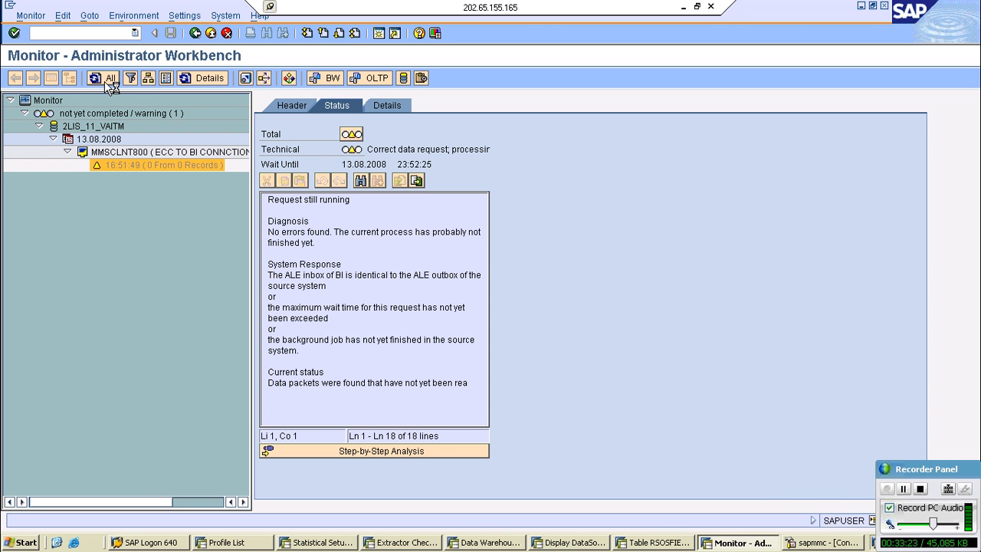
click(108, 80)
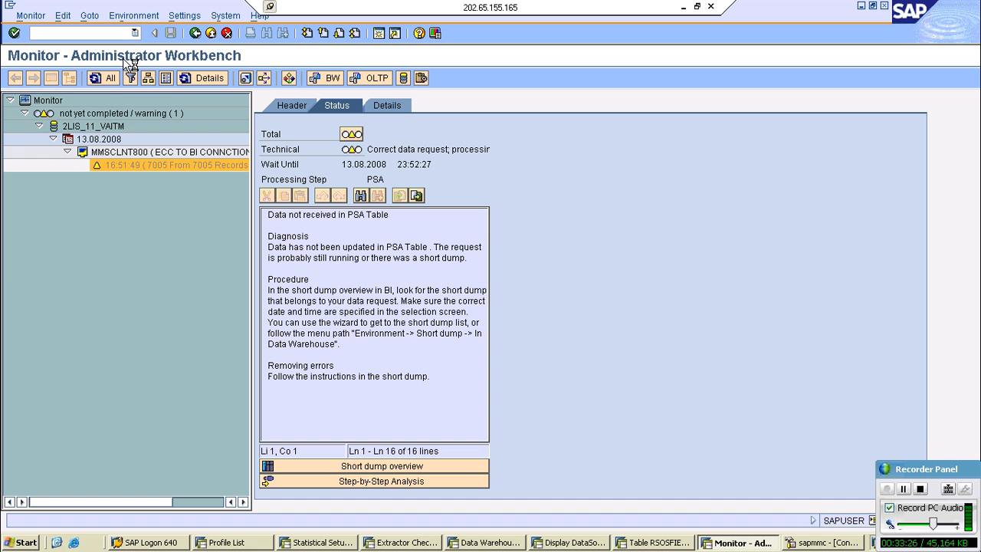
click(107, 79)
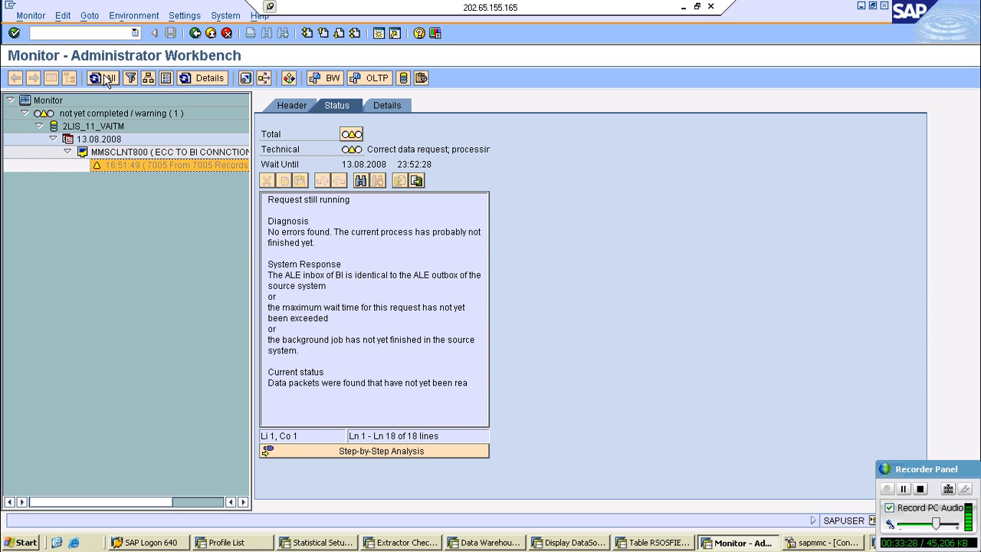
click(106, 79)
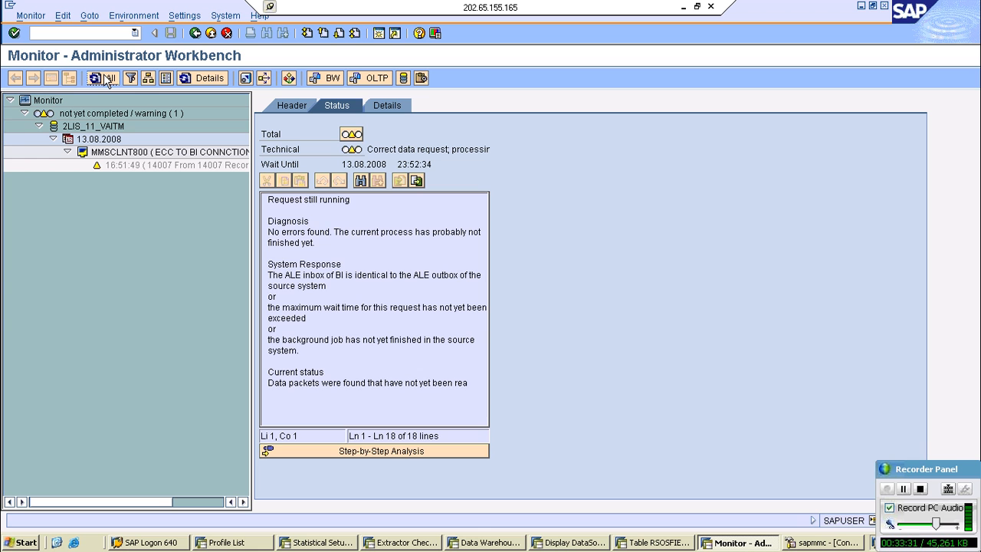
click(106, 80)
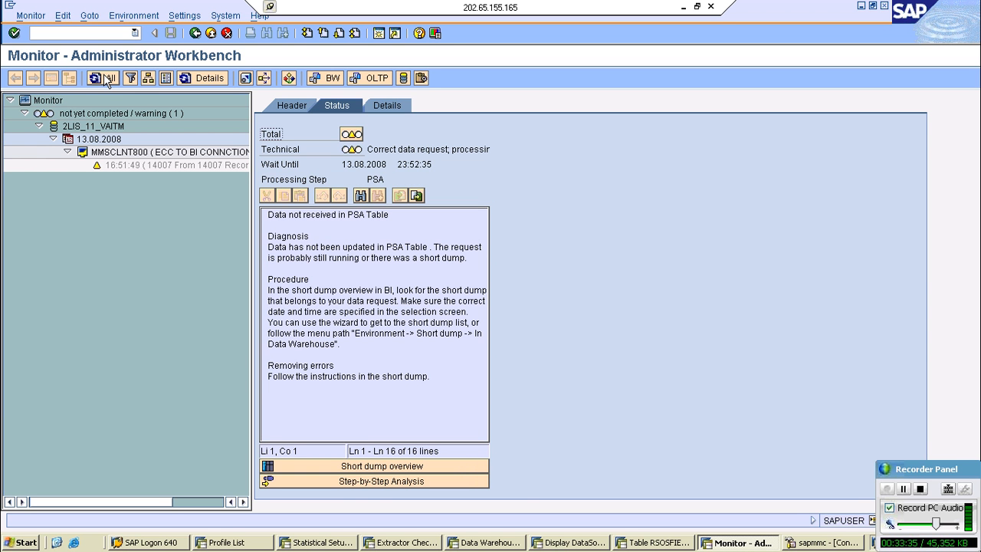
click(106, 80)
click(154, 166)
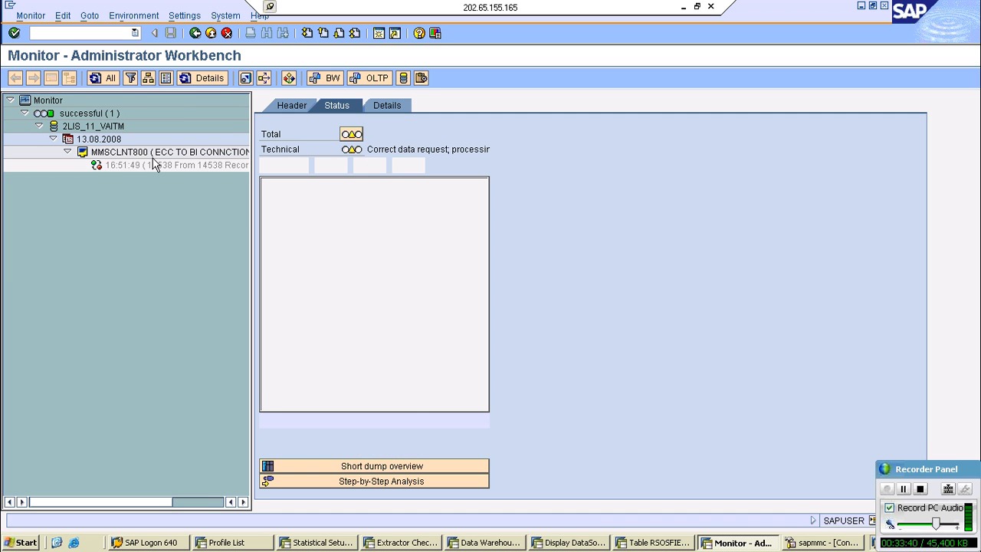
click(157, 166)
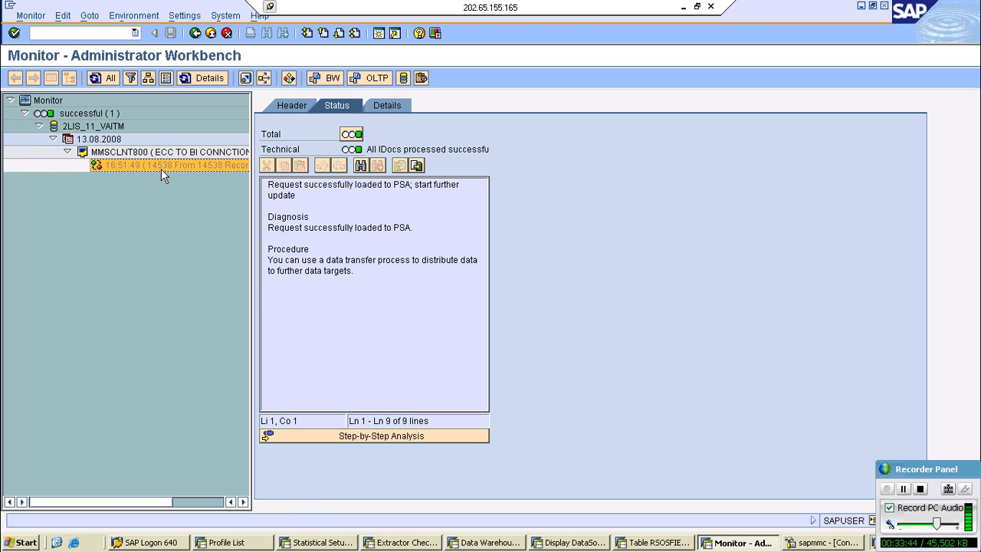
click(211, 34)
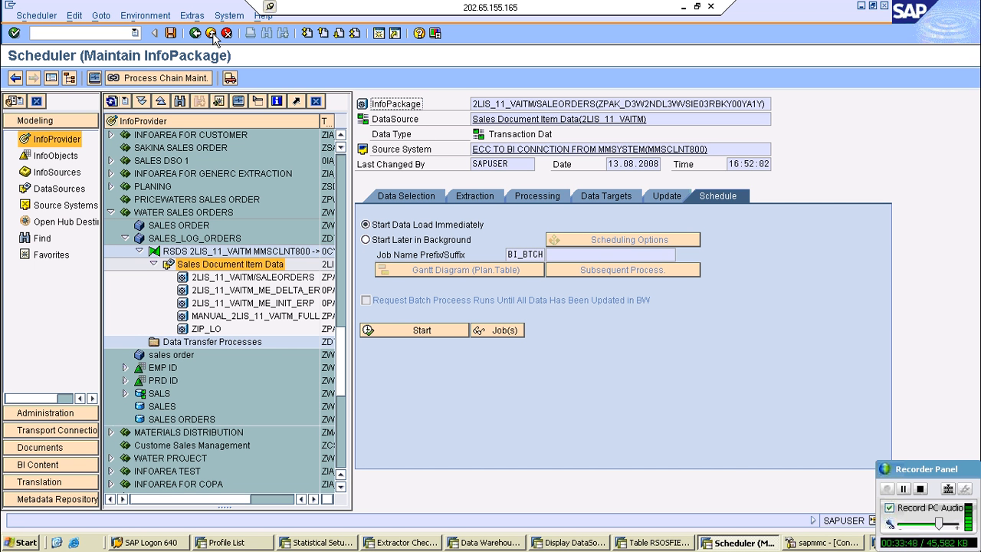
- Create and activate a standard data transfer process from DataSource 2LIS_11_VAITM to InfoCube ZD7_LO01, and show its execution settings
right_click(167, 239)
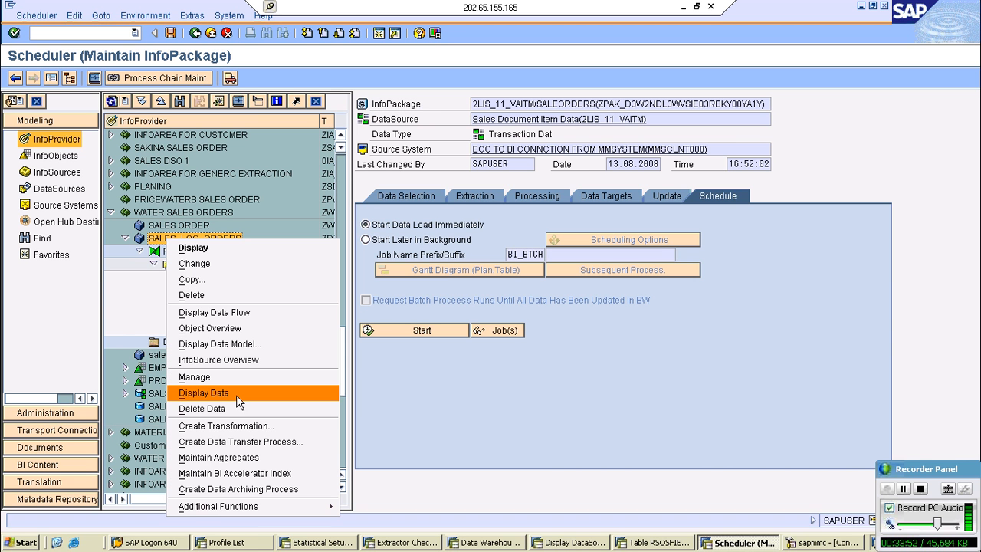
click(230, 442)
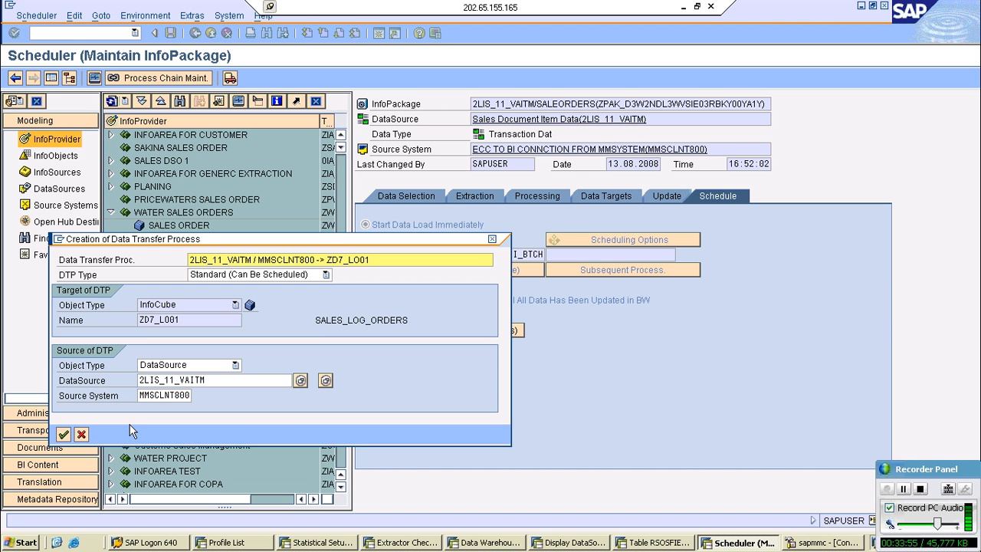
click(64, 434)
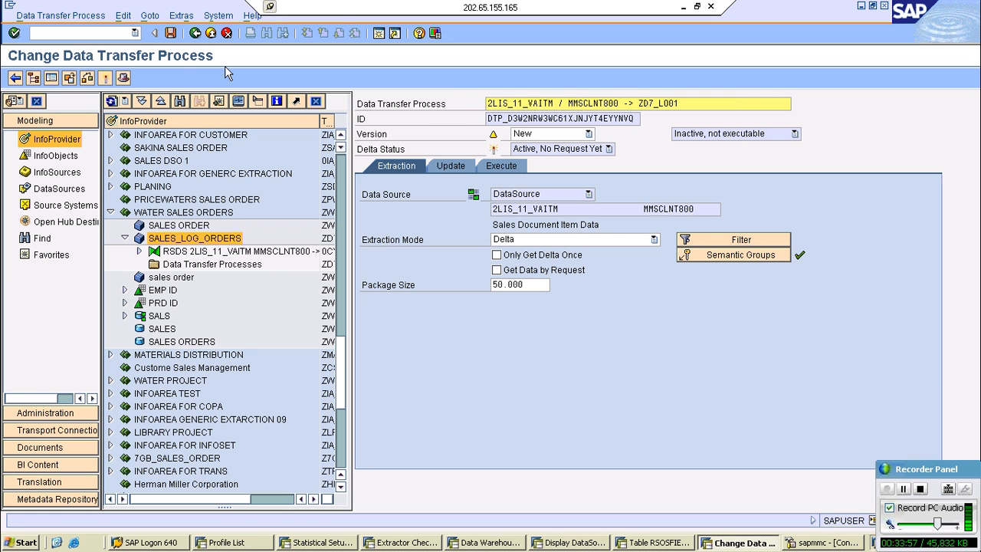
click(106, 78)
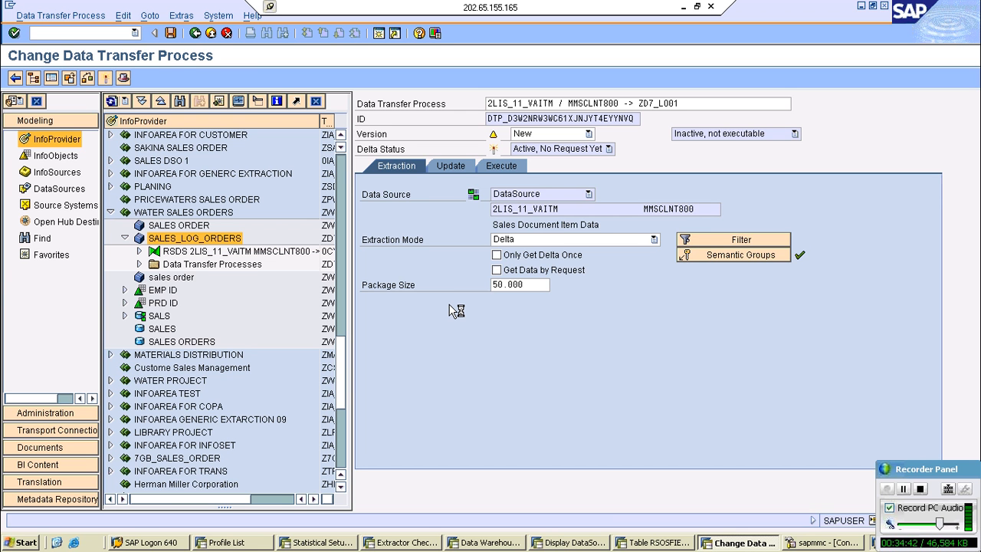
click(507, 168)
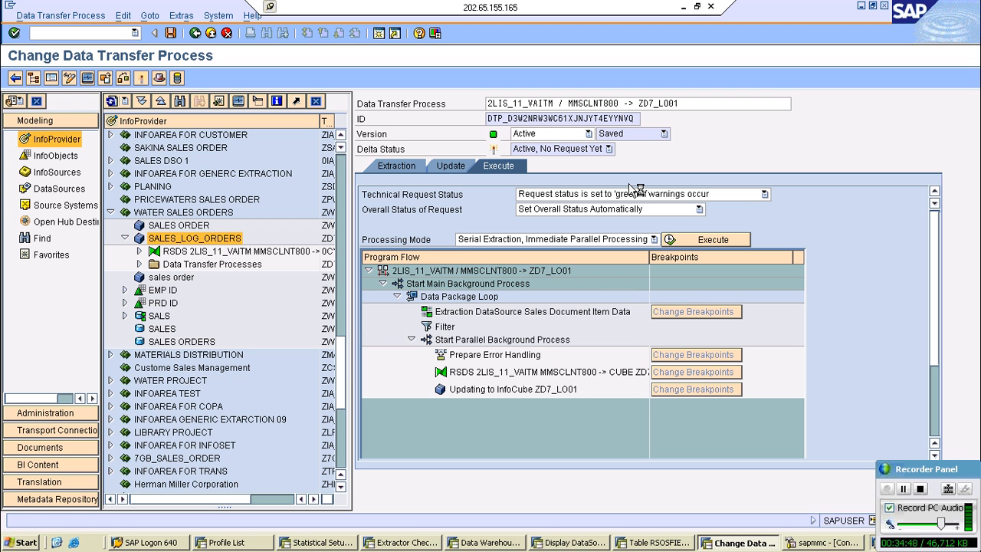
- Minimize the remote desktop session and close the untitled Notepad window on the local desktop
click(683, 7)
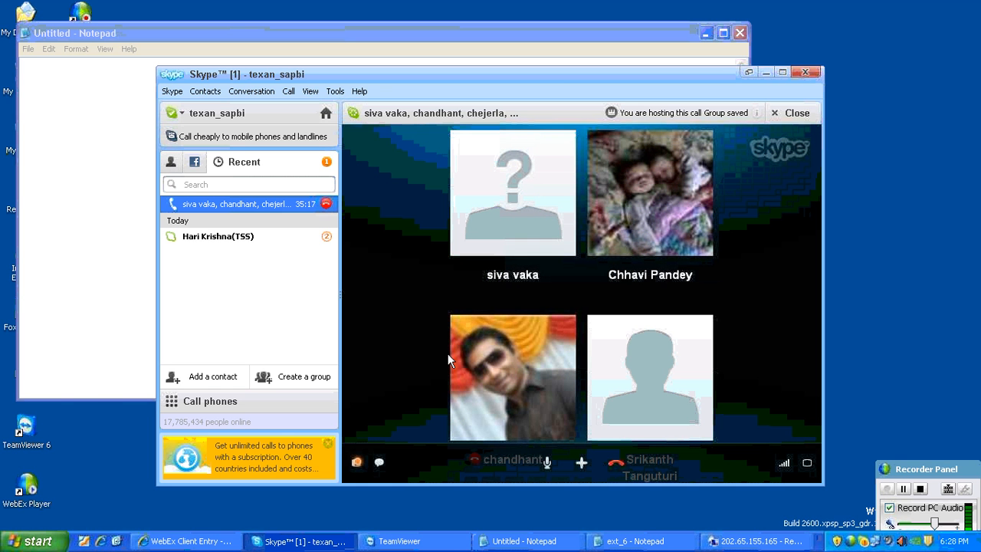
click(739, 33)
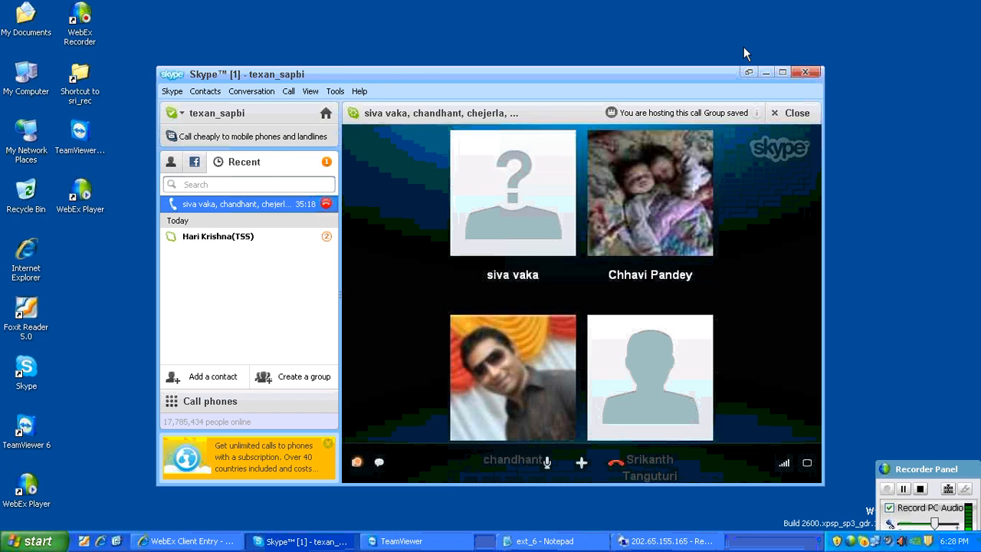
- Switch to the ext_6 notes in Notepad and highlight the procedure from step 3 through step 6
click(310, 542)
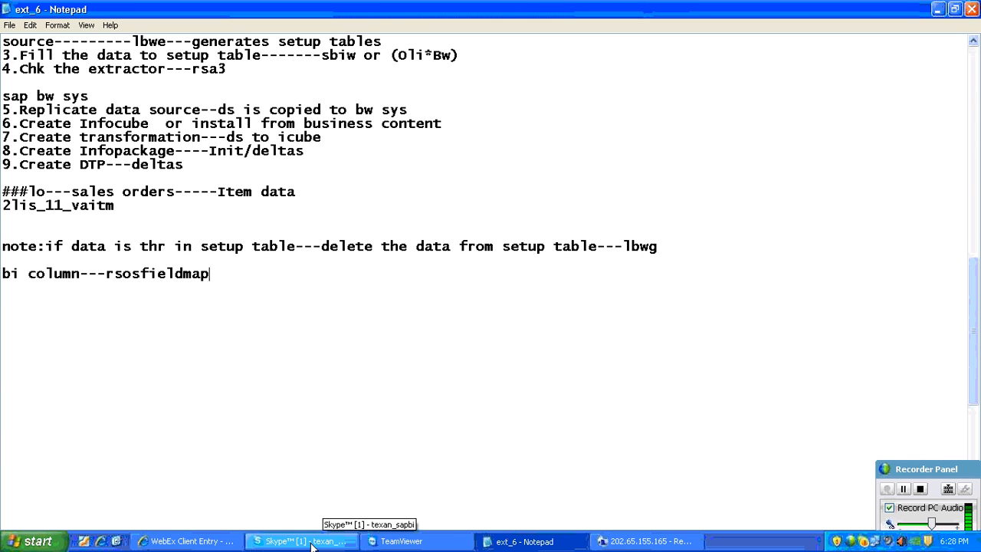
click(310, 542)
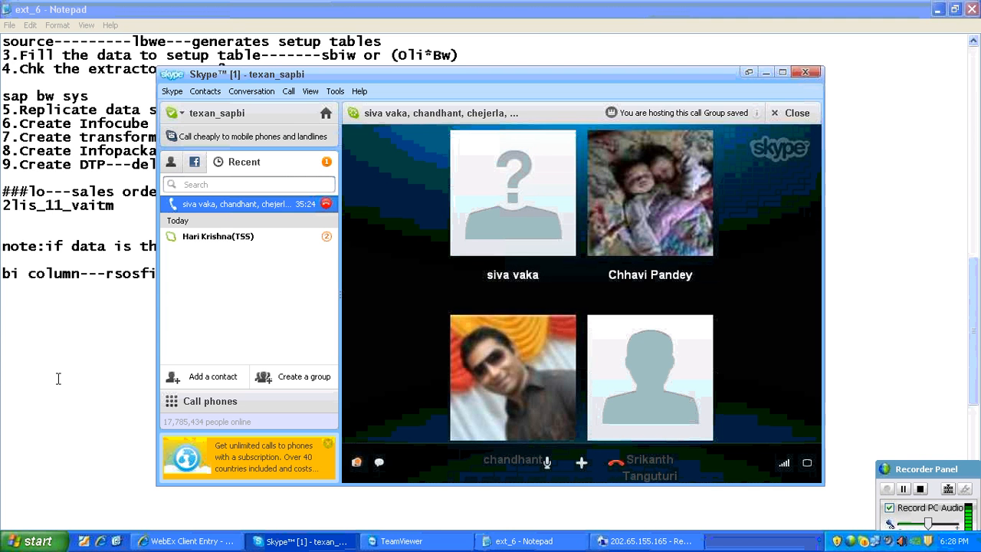
click(58, 377)
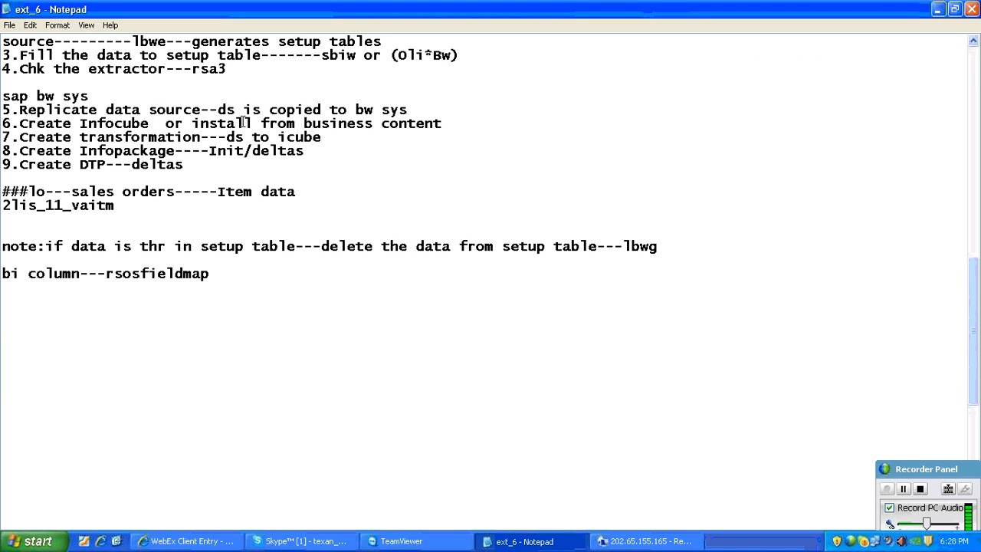
drag(19, 54, 483, 127)
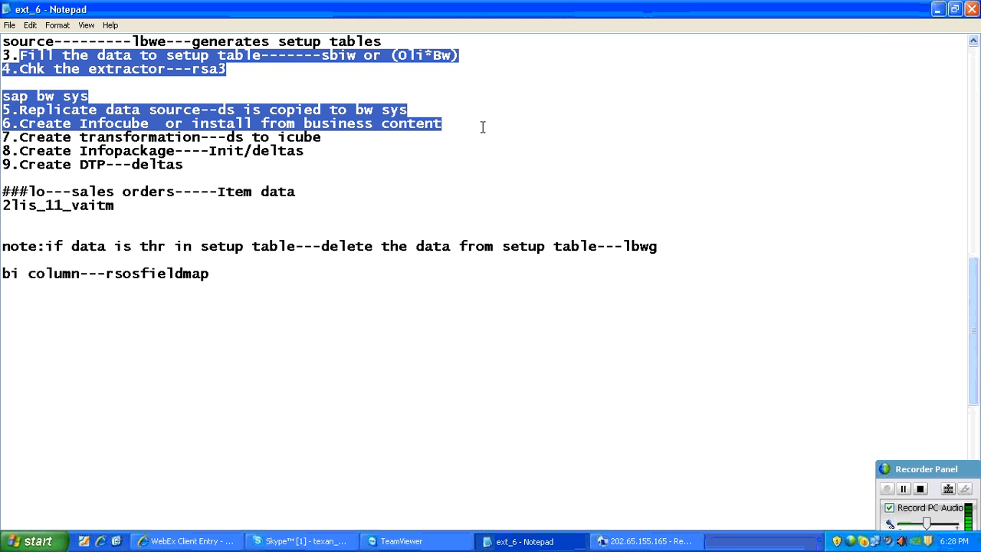
- Add the heading "********loGISTICS-----DELTA UPDATE***************" below the rsosfieldmap note, followed by a blank line
click(222, 276)
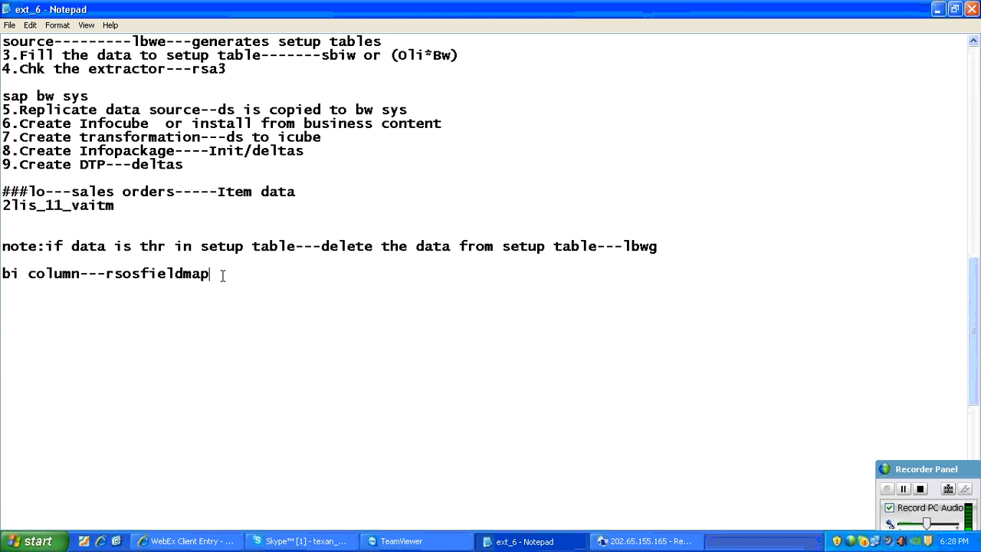
key(Return)
key(Return)
key(Return)
text(********)
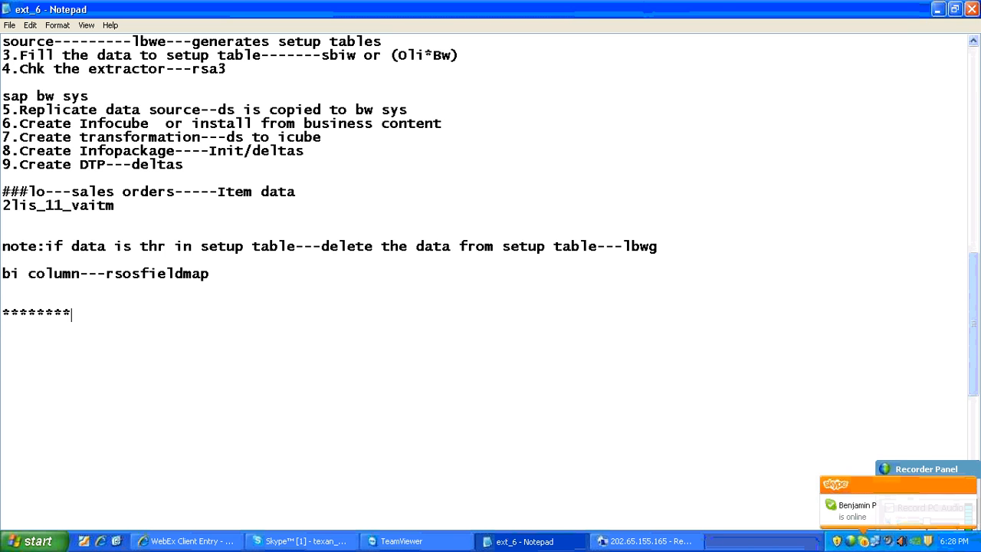
text(loGISTICS-)
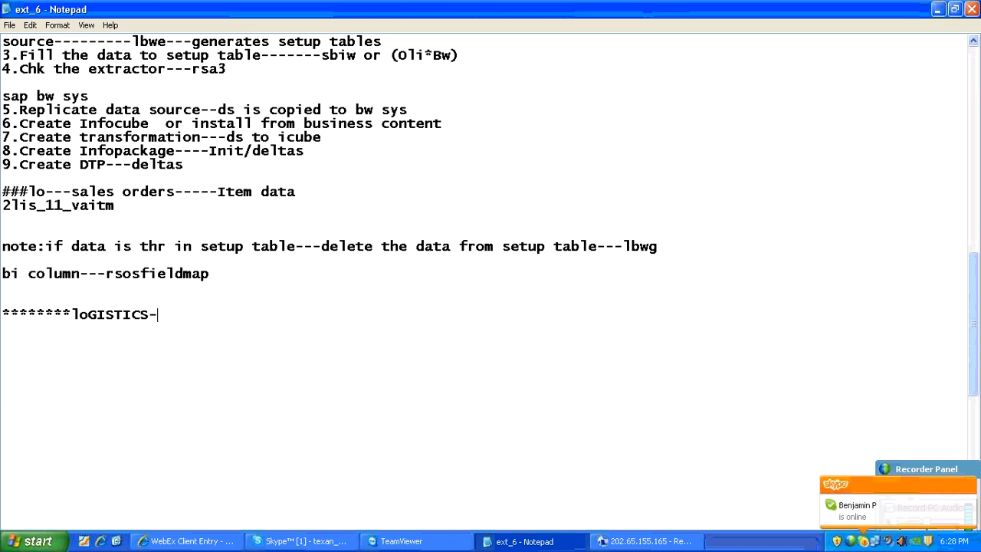
text(----DELTA UPDATE)
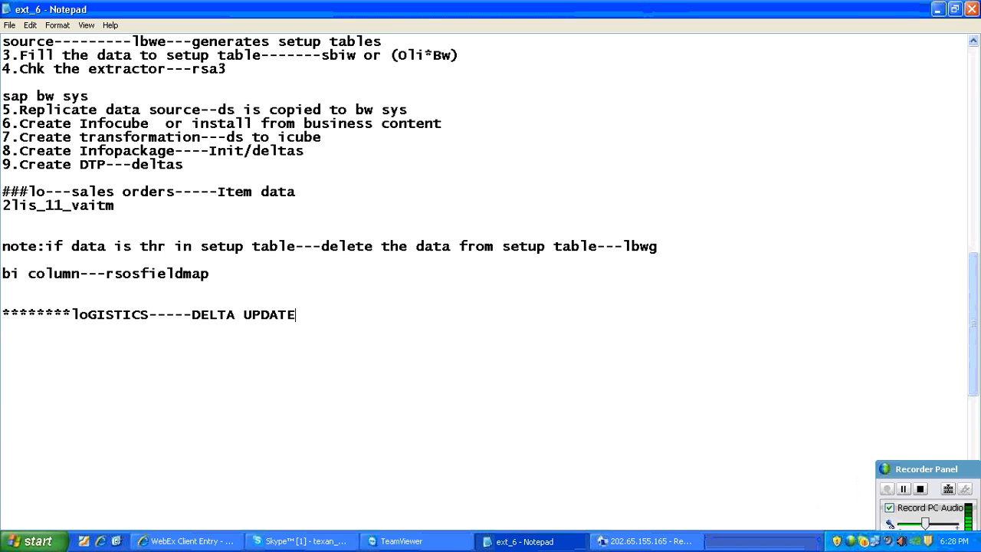
text(***************)
key(Return)
key(Return)
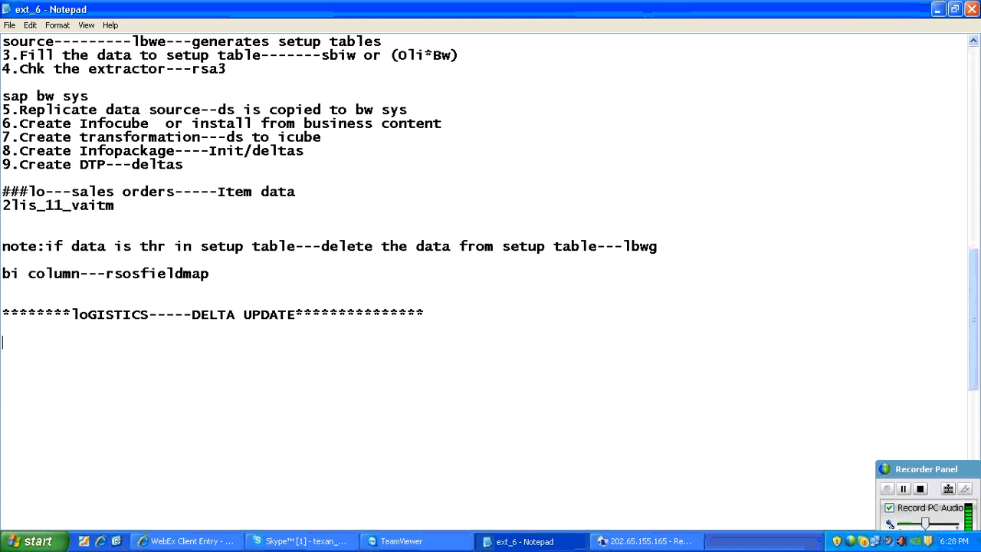
- Write the definition "DELTA--CHANGE IN THE SOURCE, SINCE THE LAST LOAD" under the delta update heading
text(DELTA--CHANGE )
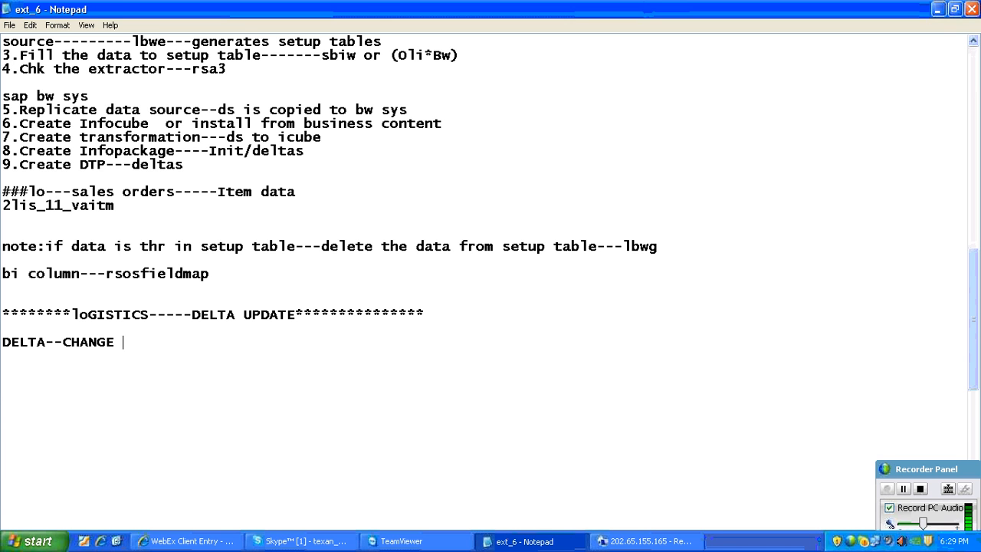
text(IN THE SOUR)
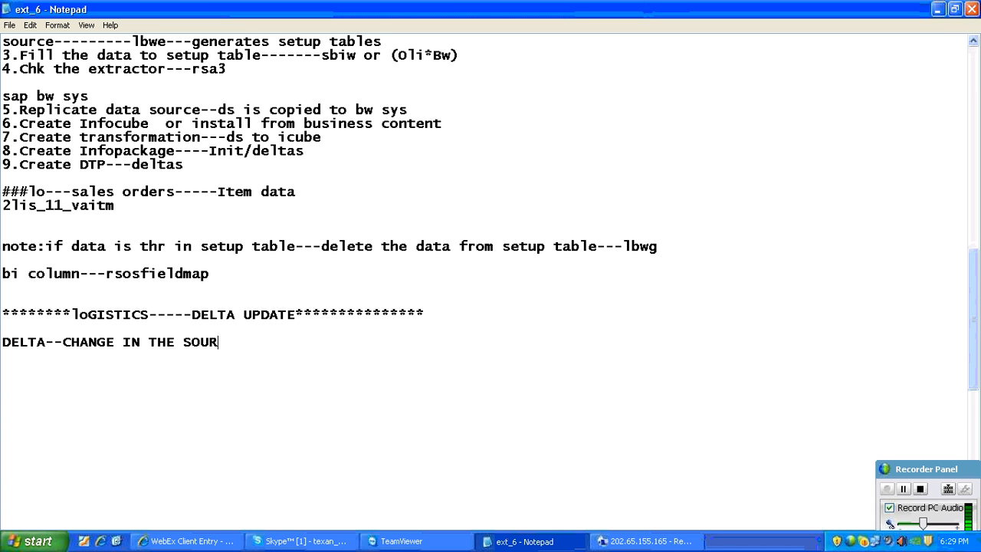
text(CE, SINCE TH)
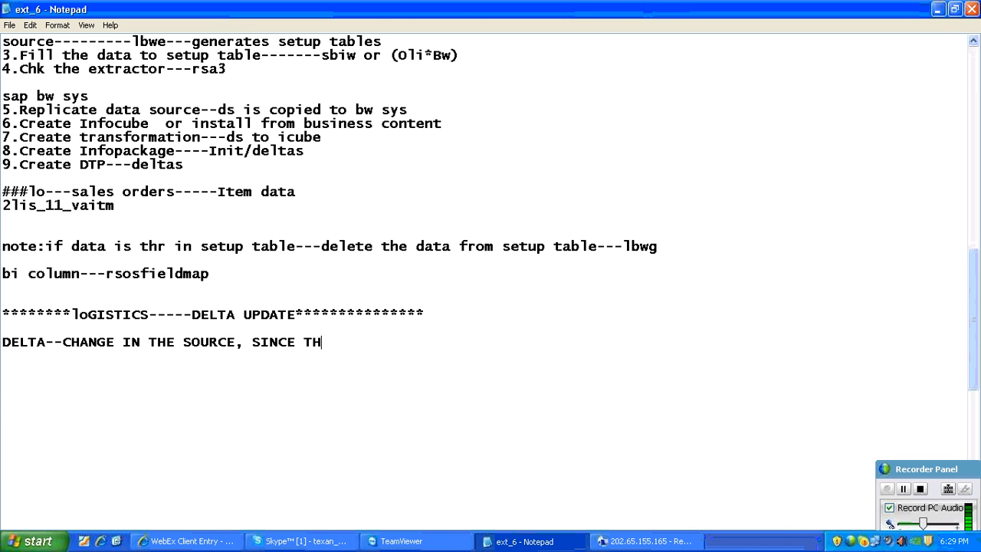
text(E LAST LOAD)
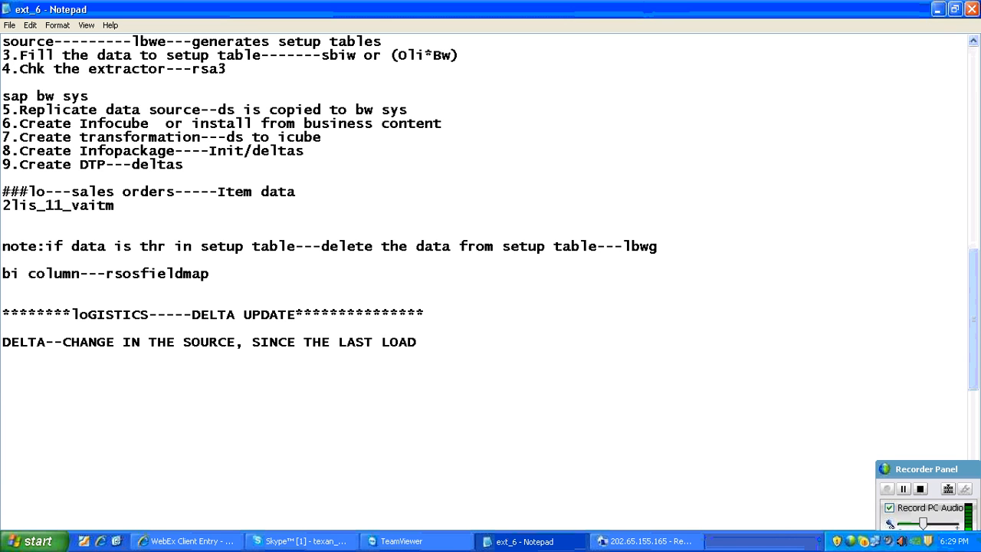
text(--FOR COLLECT)
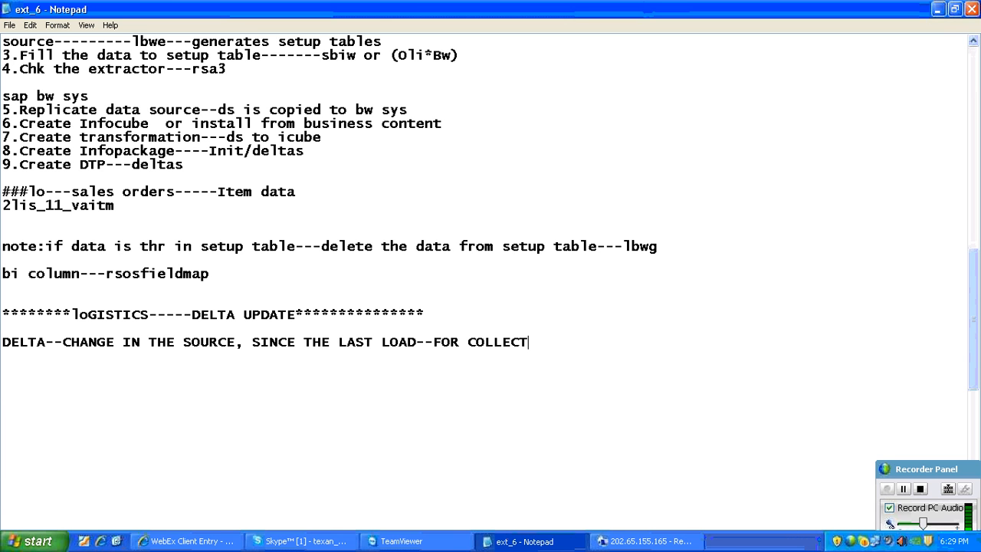
text(ING LO DELTAS)
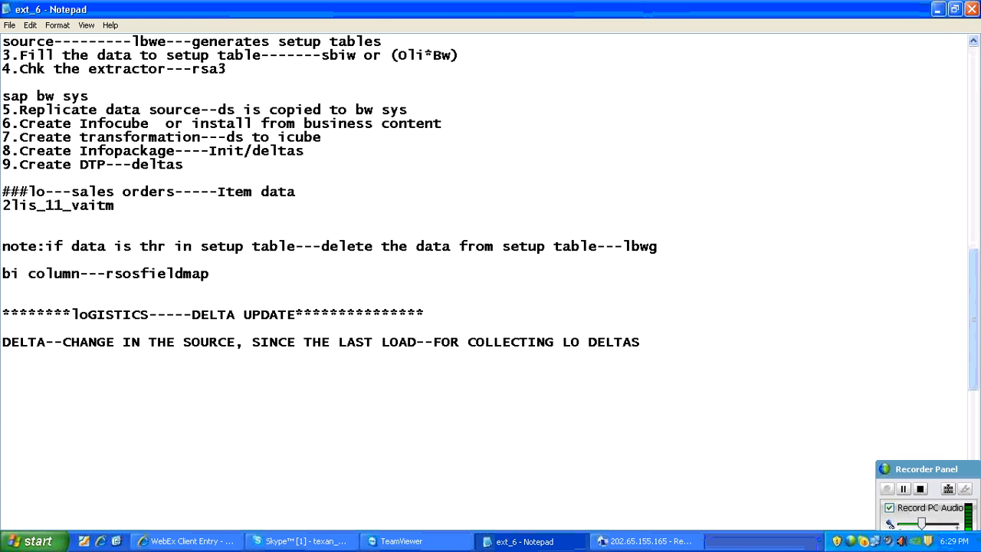
- Extend the delta definition line with "--FOR COLLECTING LO DELTAS THR R 3 TYPES OF DELTA MECHANISMS"
text(THR R 3 TYPES OF D)
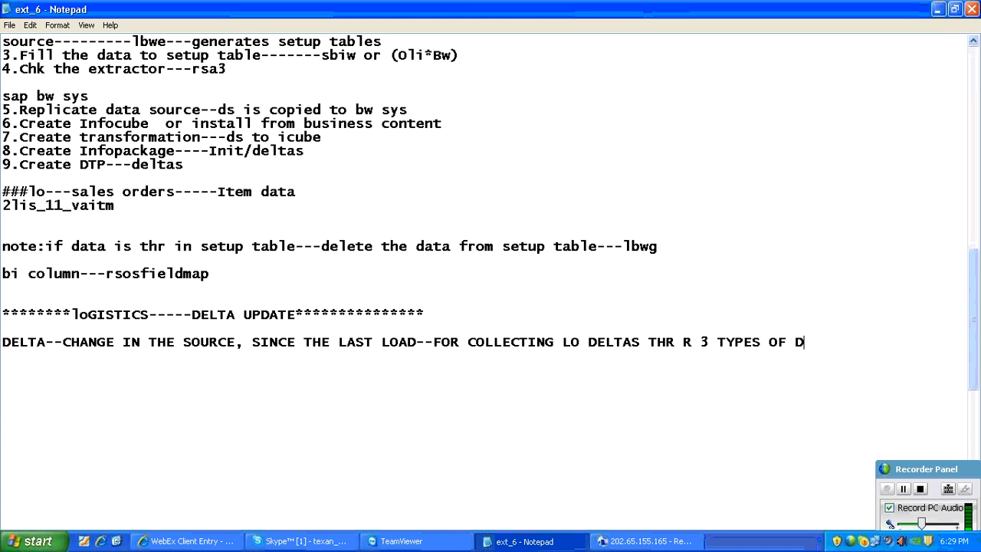
text(ELTA MECHAN)
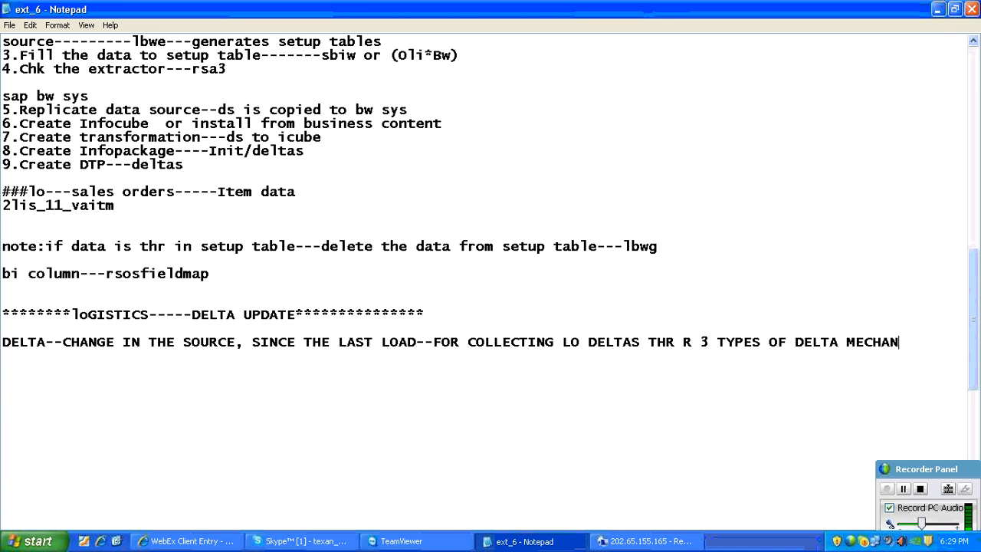
text(ISMS)
- Start a numbered list below the definition, after a blank line, with "1.Queued Delta"
key(Return)
key(Return)
text(1.)
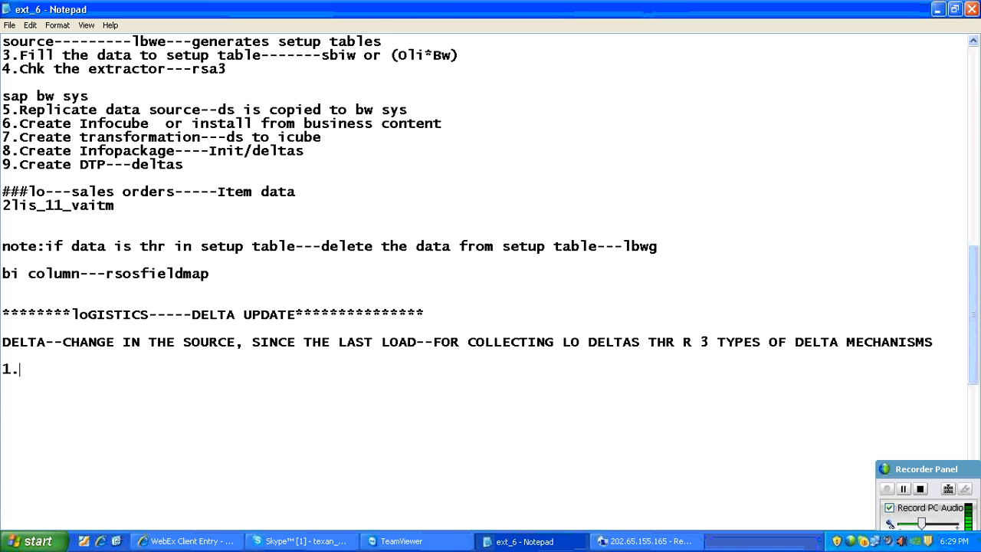
text(Queued Delta)
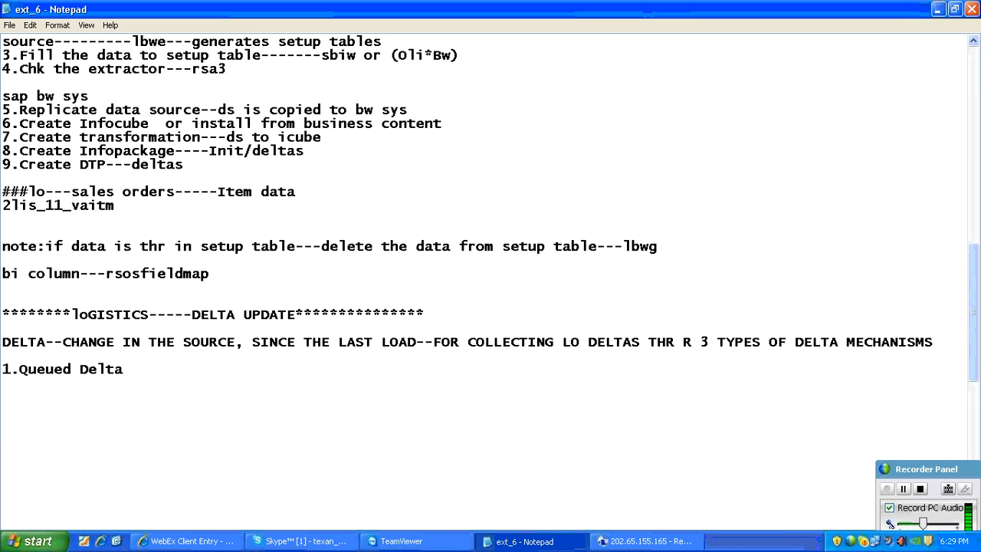
- Add the list entries "2.Direct Delta" and "3.Unseralized v3 update" below the first one
text(Direct Del)
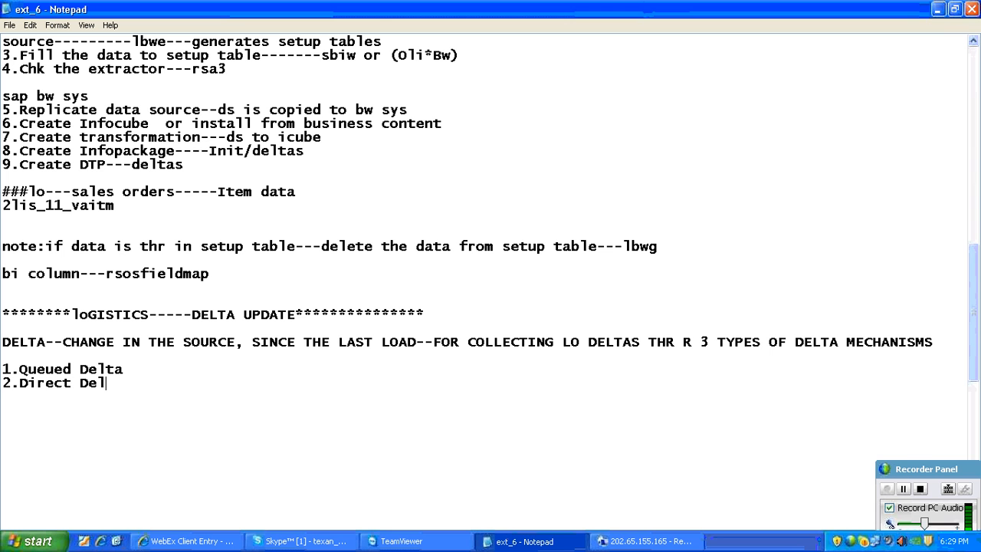
text(ta)
key(Return)
text(3.Unsera)
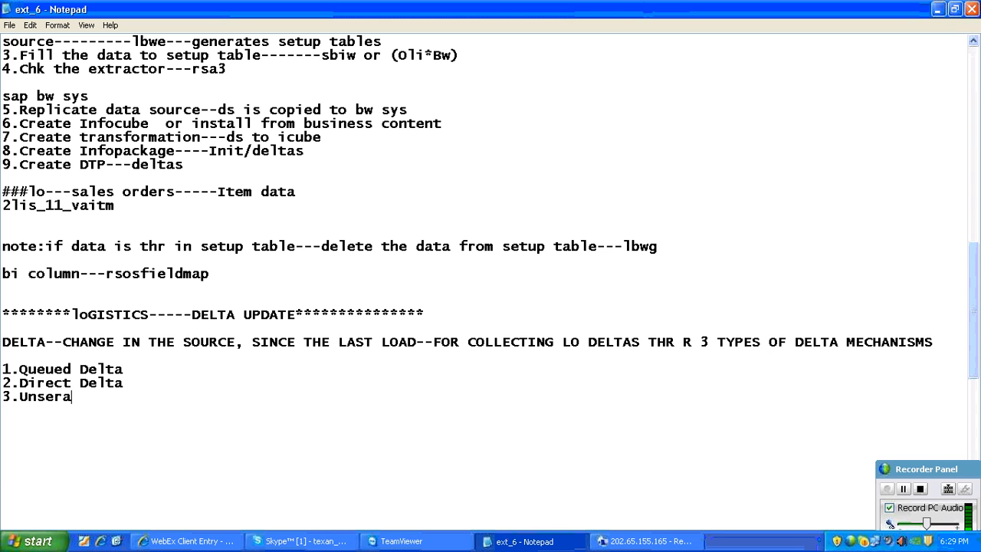
text(lized v3)
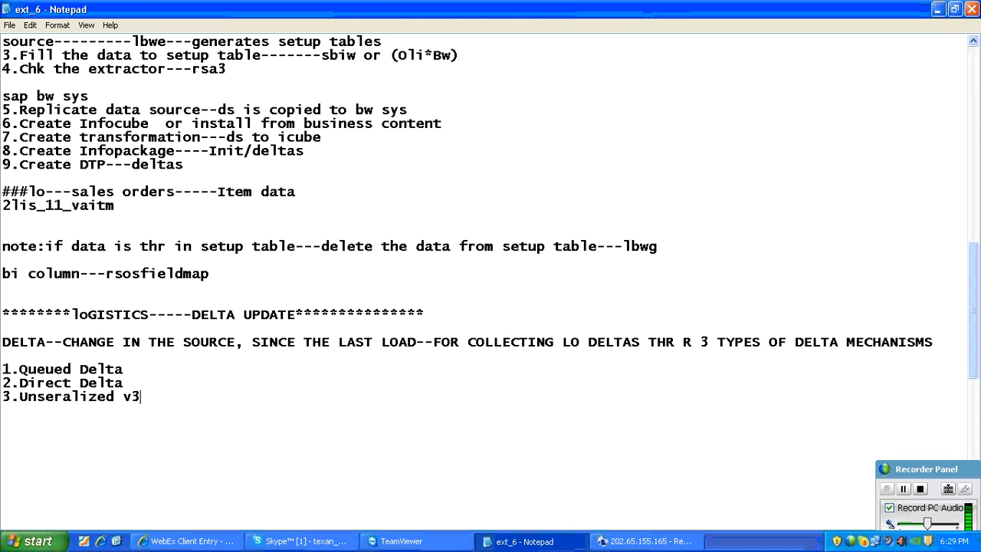
text( update)
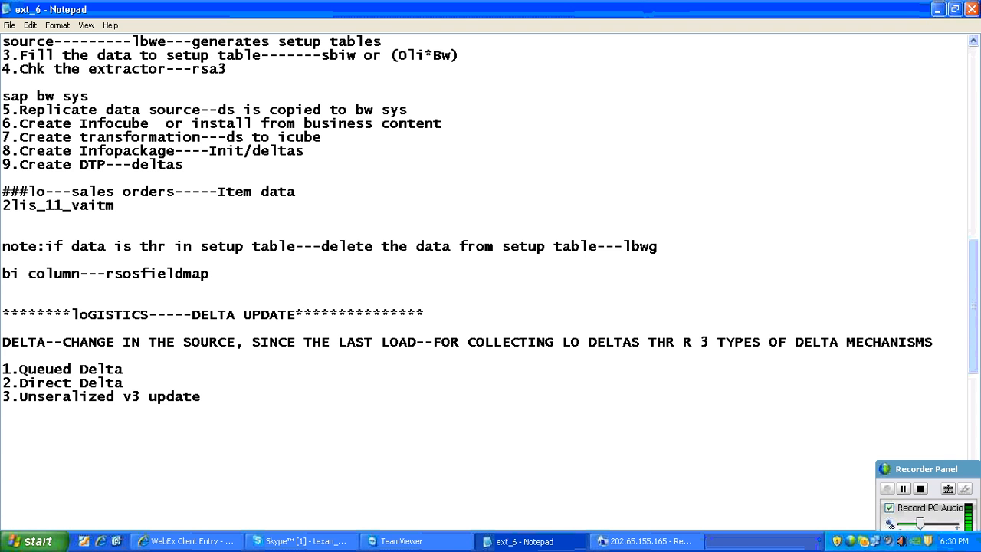
- Review the earlier extraction notes and highlight procedure steps 6 to 8 on the InfoCube, transformation and InfoPackage
scroll(144, 244, up, 12)
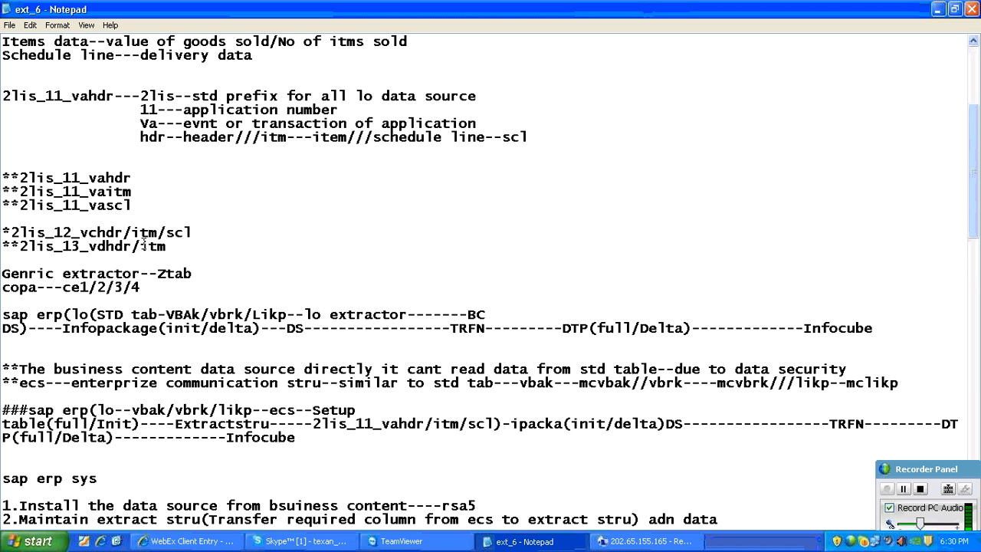
scroll(143, 243, down, 3)
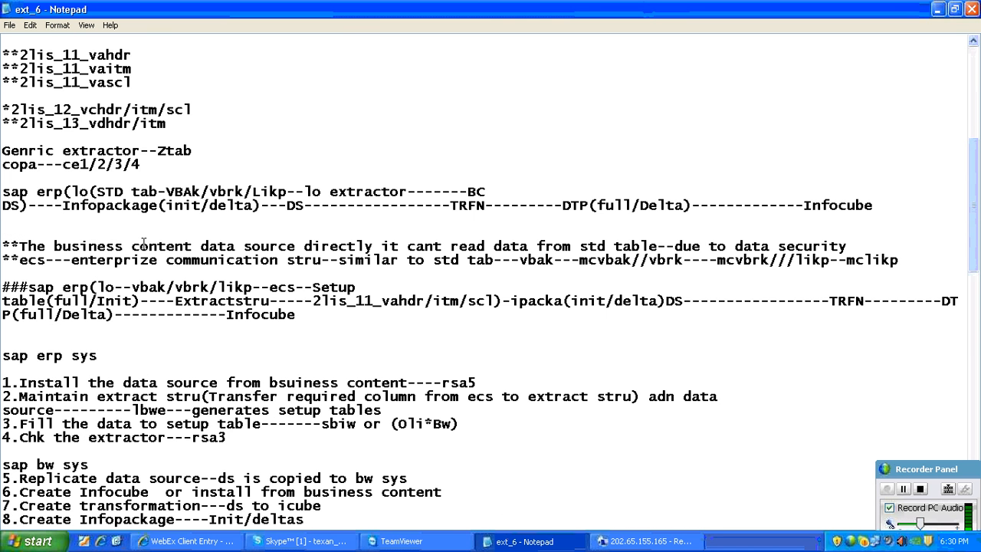
scroll(143, 243, down, 7)
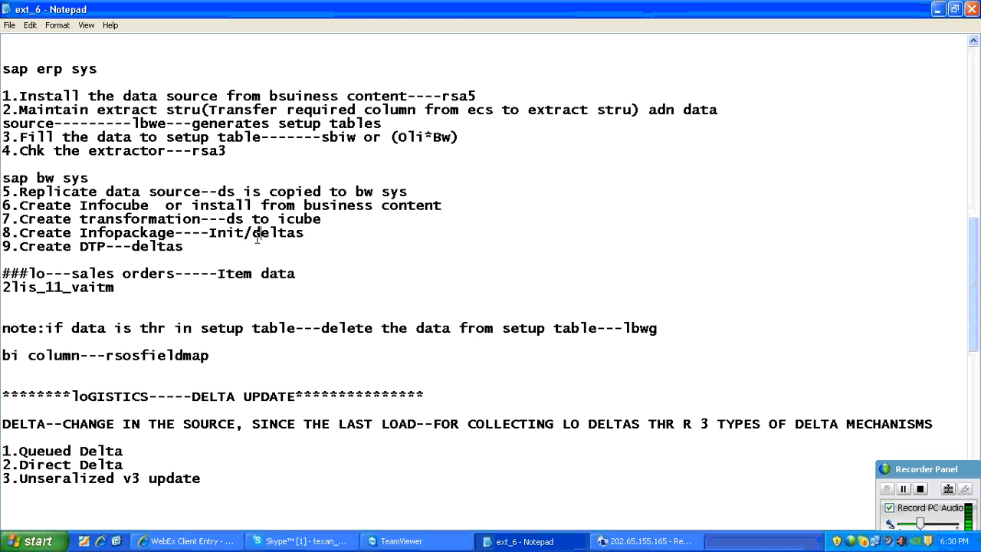
drag(305, 233, 3, 225)
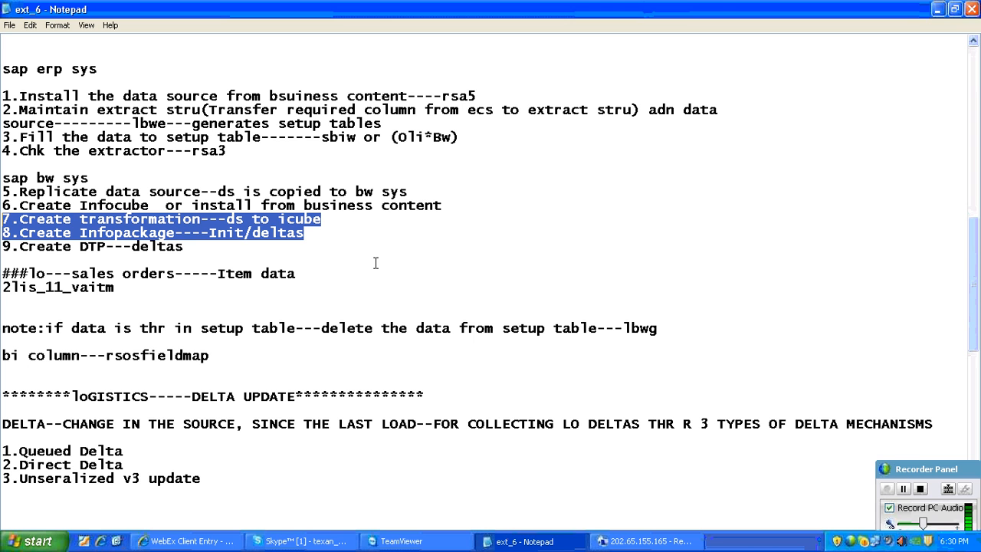
drag(306, 235, 2, 208)
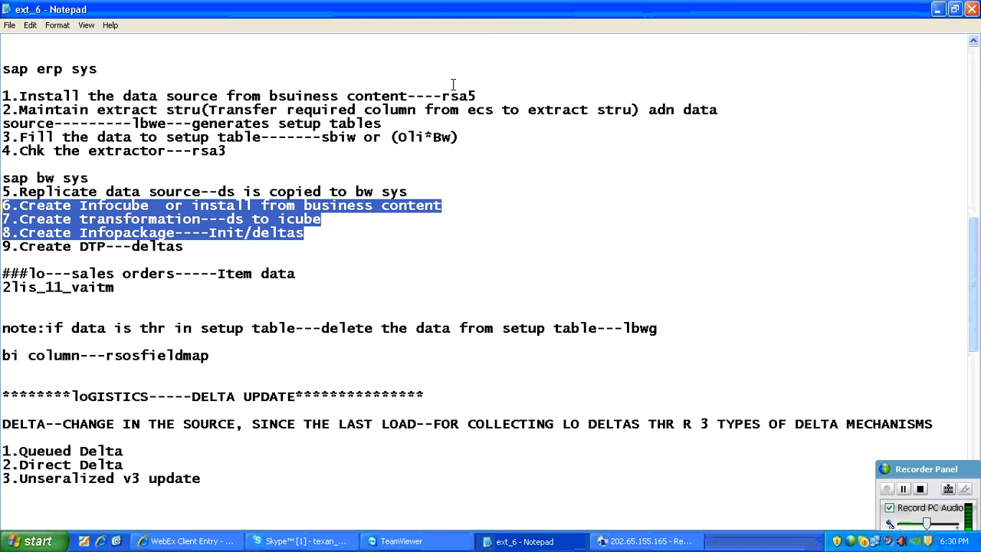
click(192, 219)
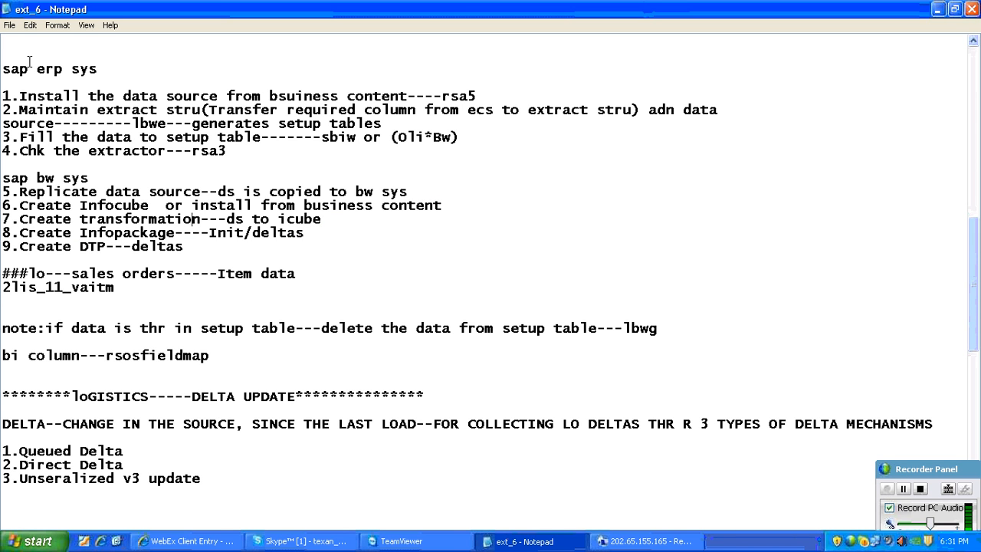
- Save the ext_6 notes as a text document under a new file name in the demo folder
click(10, 24)
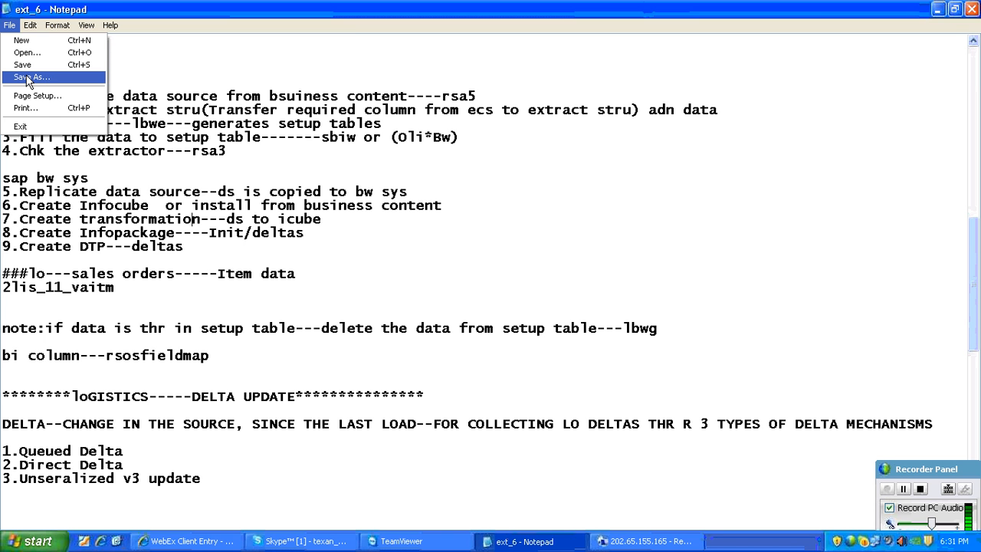
click(28, 77)
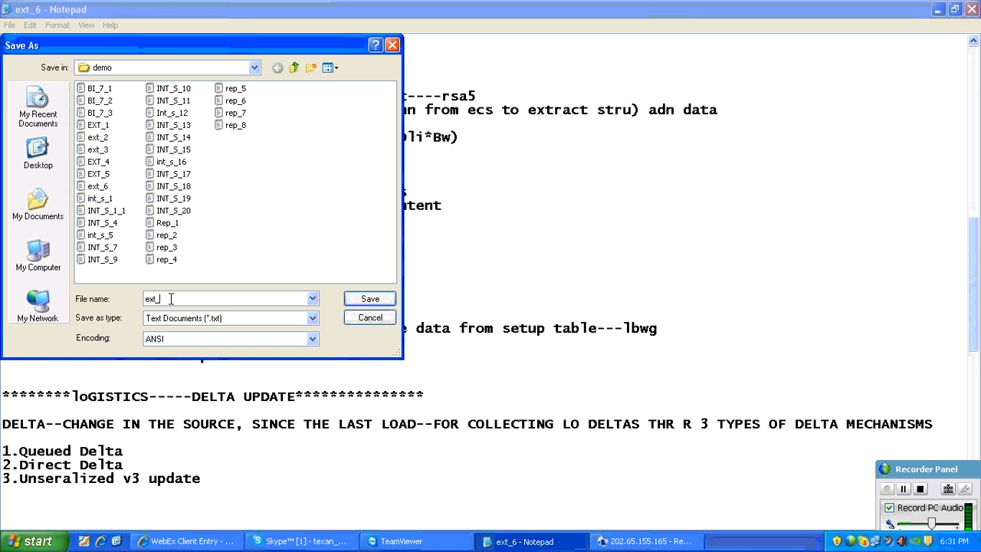